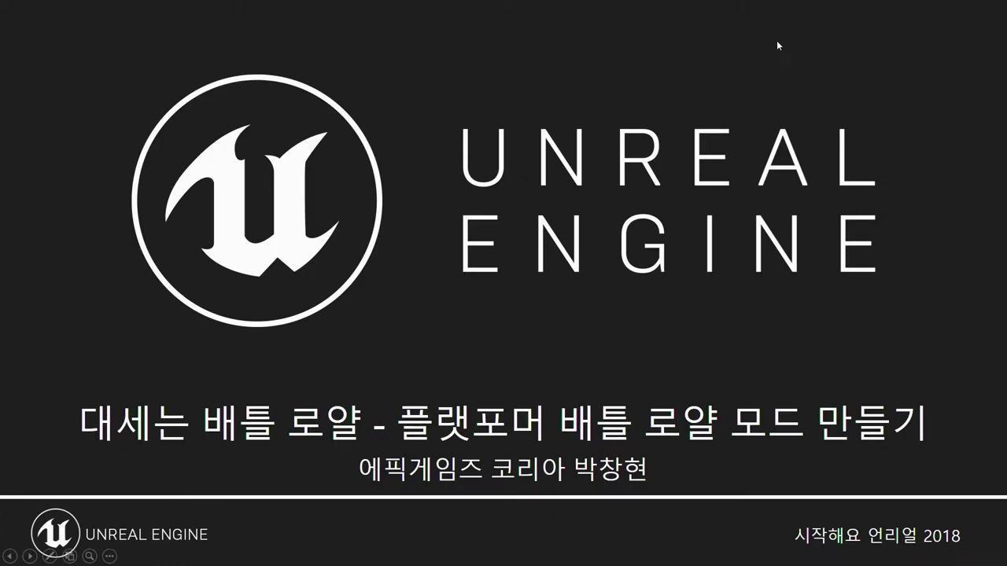
- Advance from the Unreal Engine title slide to the gameplay video slide
key(Right)
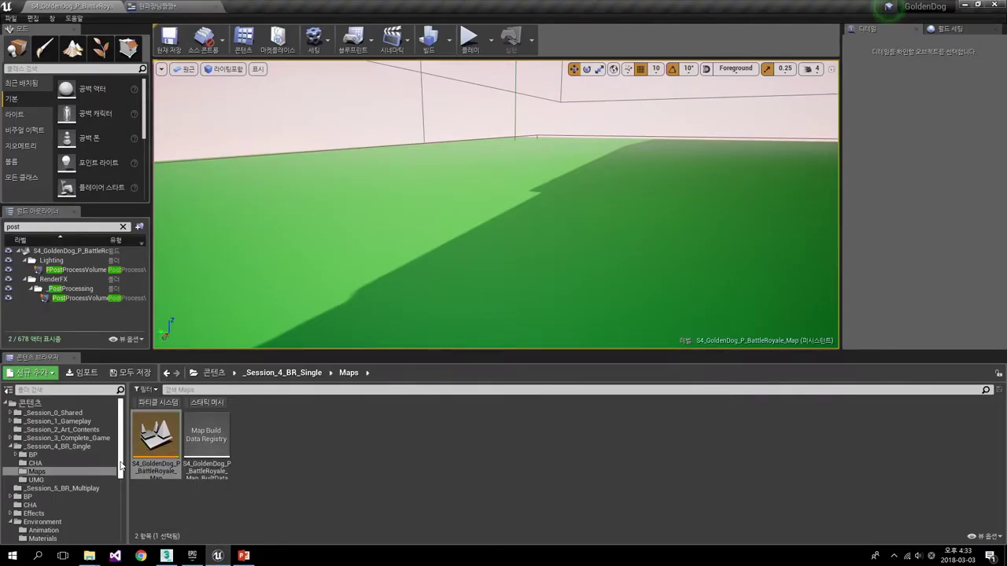
- Open GoldenDog_P_BattleRoyale_Map from Content/Maps, discarding unsaved changes to modified assets
scroll(37, 480, down, 5)
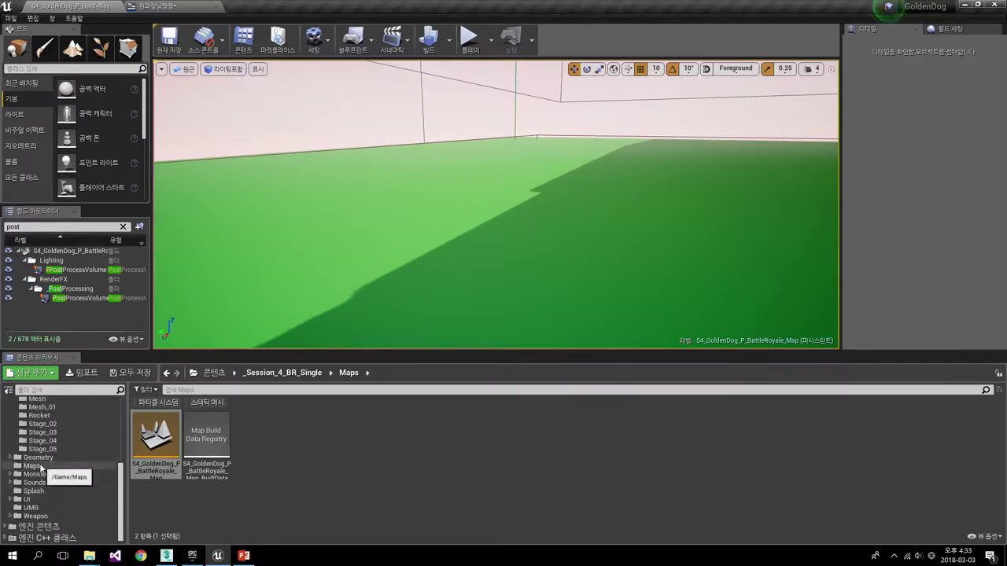
click(31, 466)
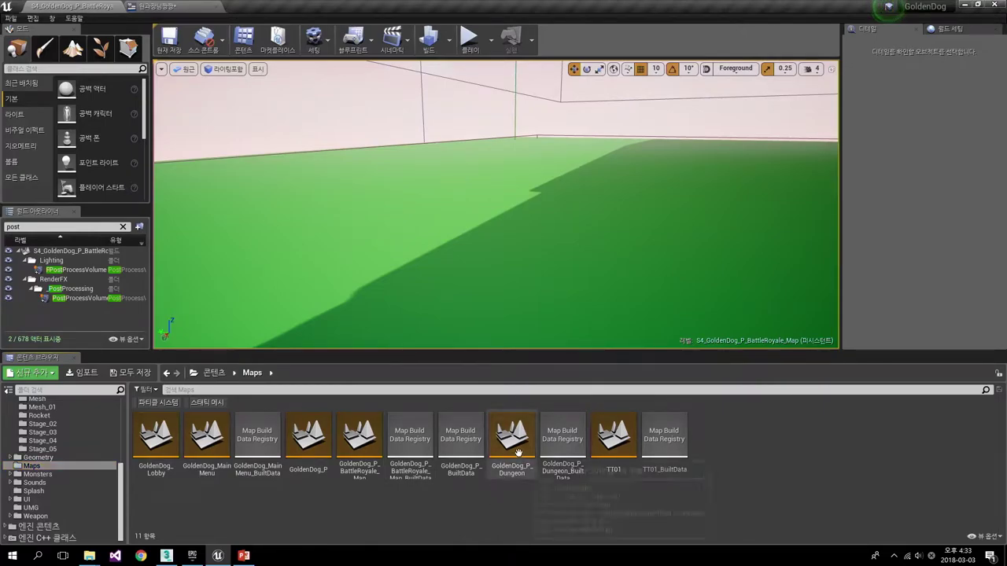
double_click(360, 444)
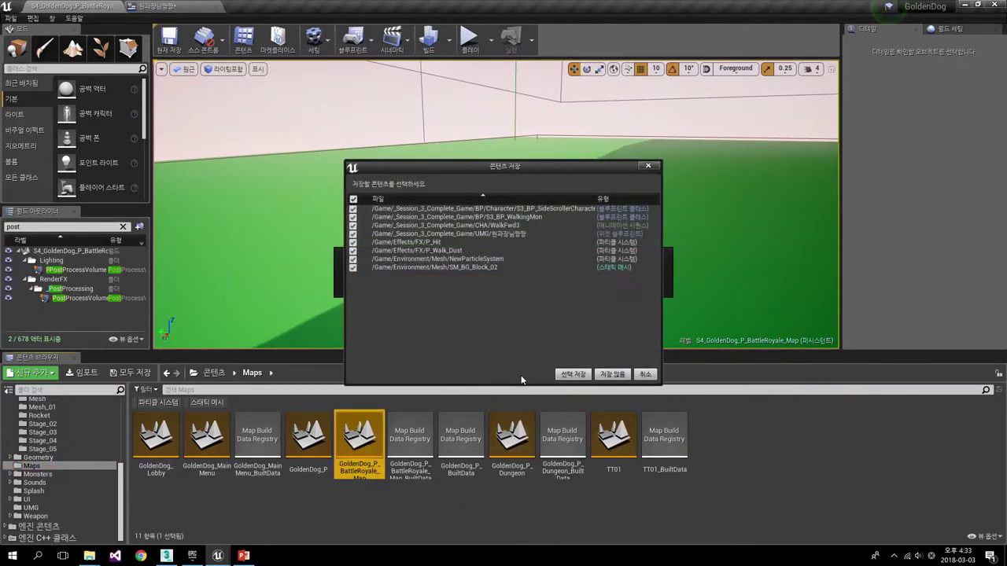
click(613, 375)
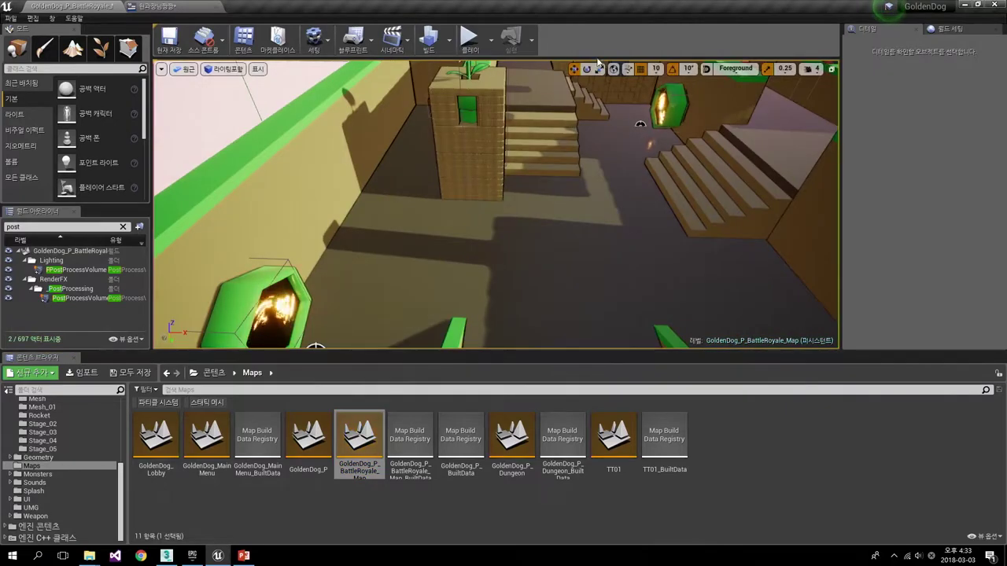
scroll(341, 338, down, 5)
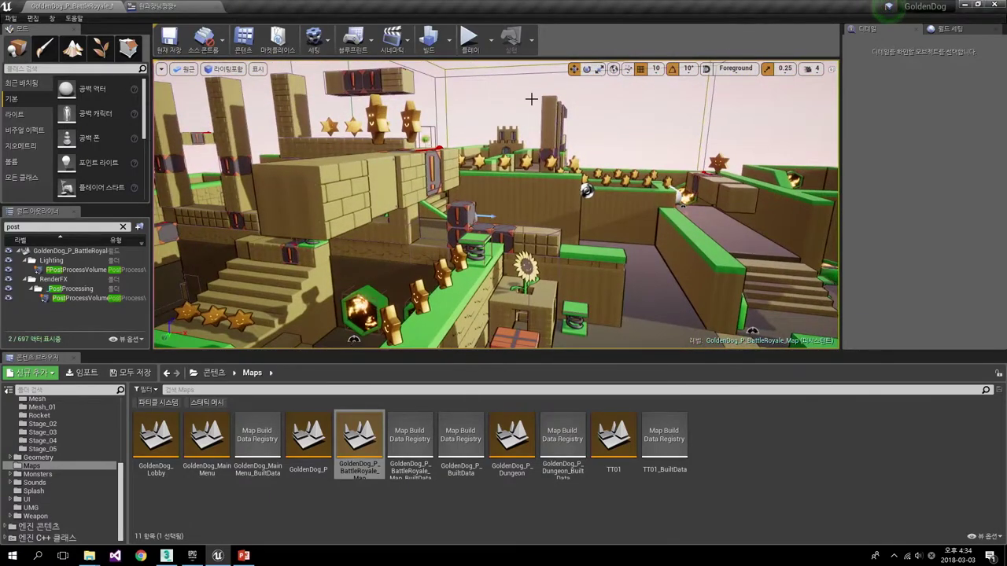
click(470, 40)
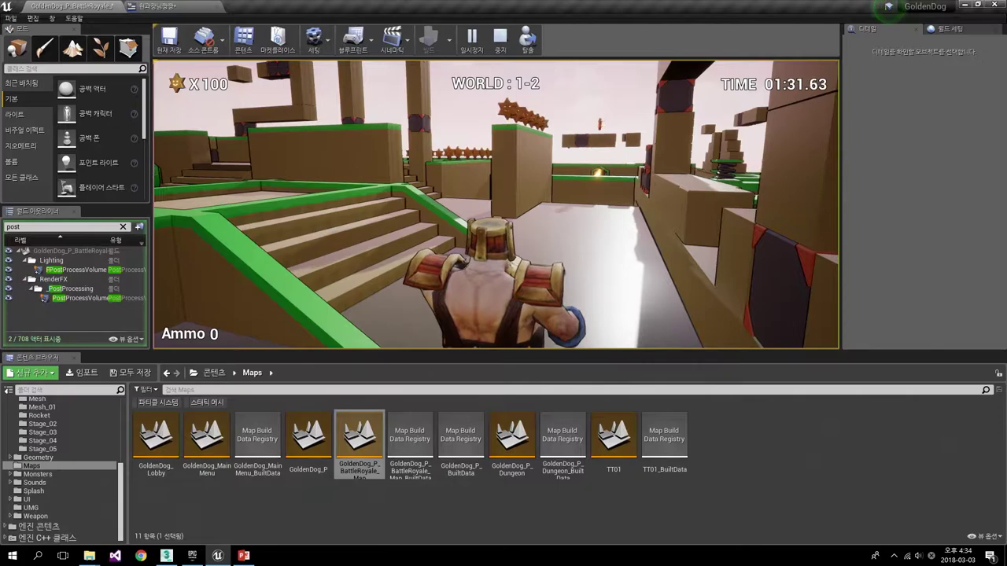
key(Escape)
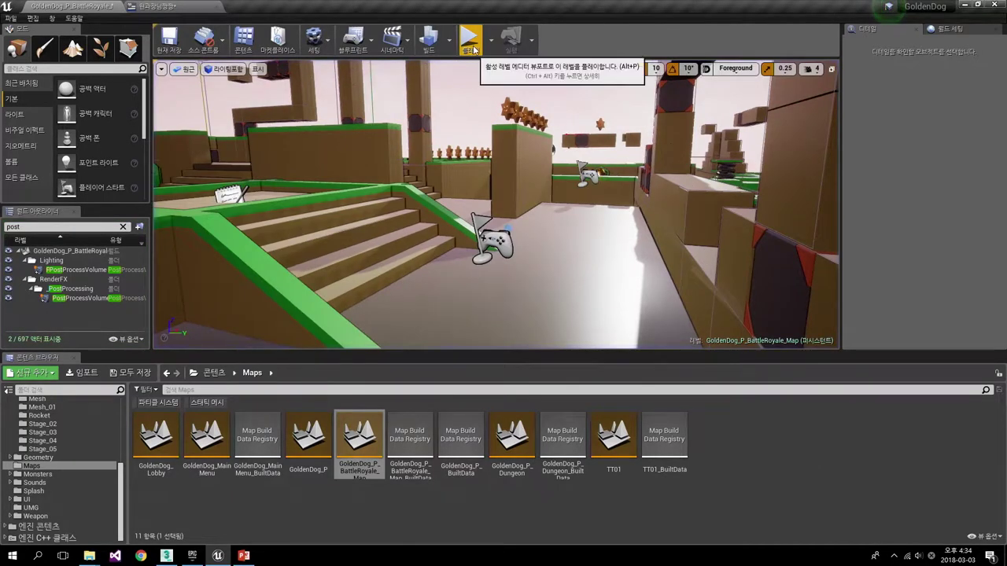
click(469, 43)
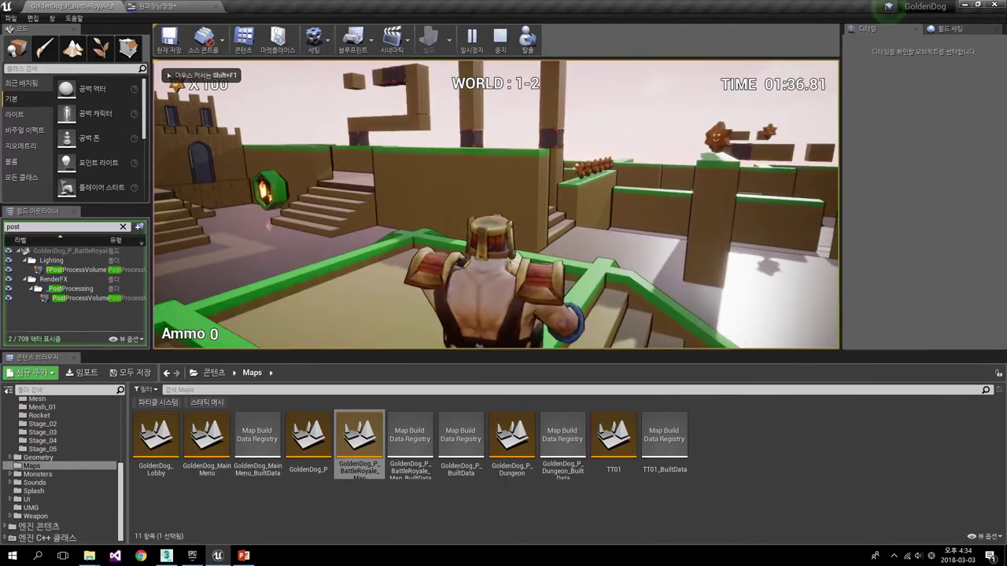
key(Escape)
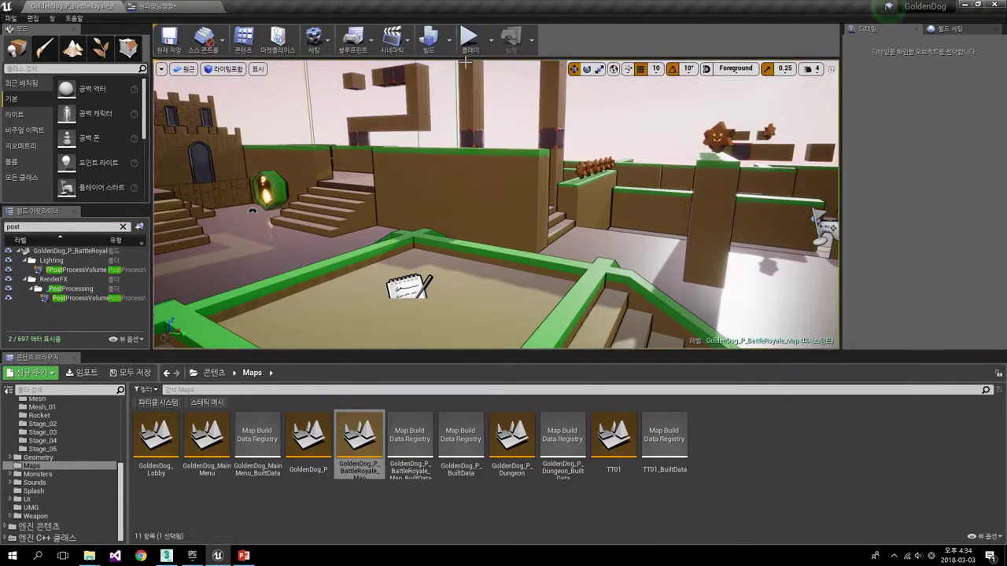
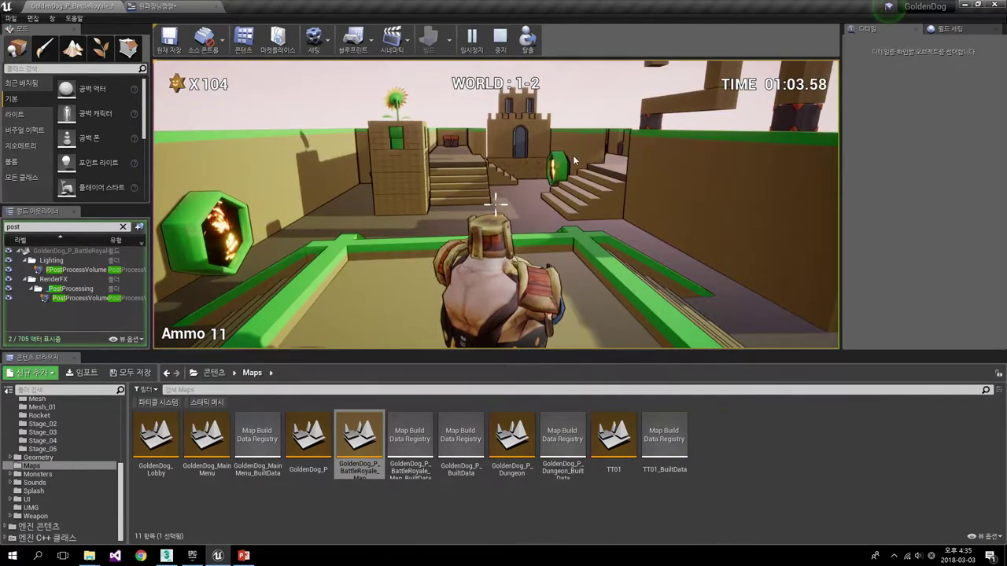
- Stop the game and open S4_GoldenDog_P_BattleRoyale_Map without saving, viewing it from above
key(Escape)
scroll(49, 407, up, 10)
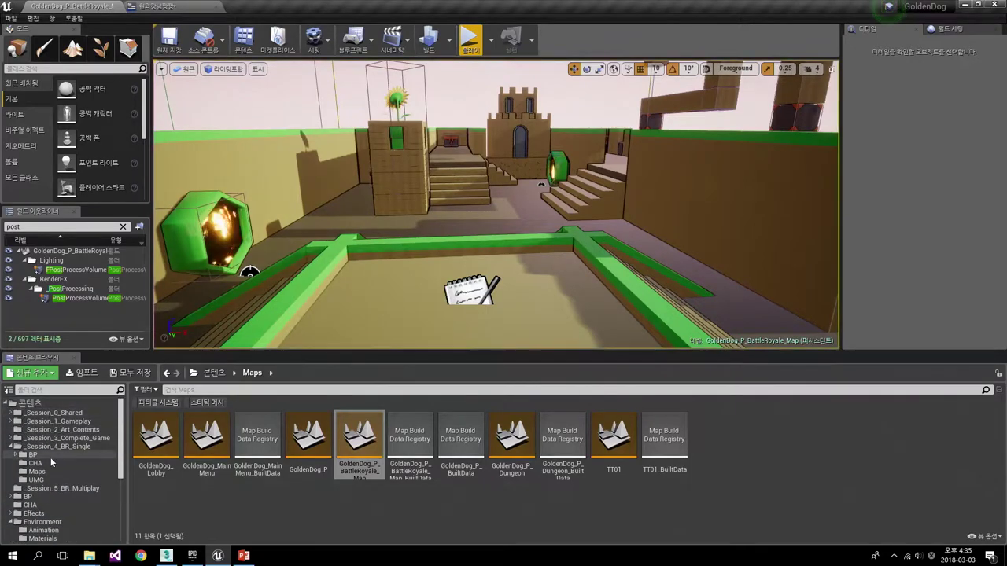
click(38, 472)
double_click(161, 465)
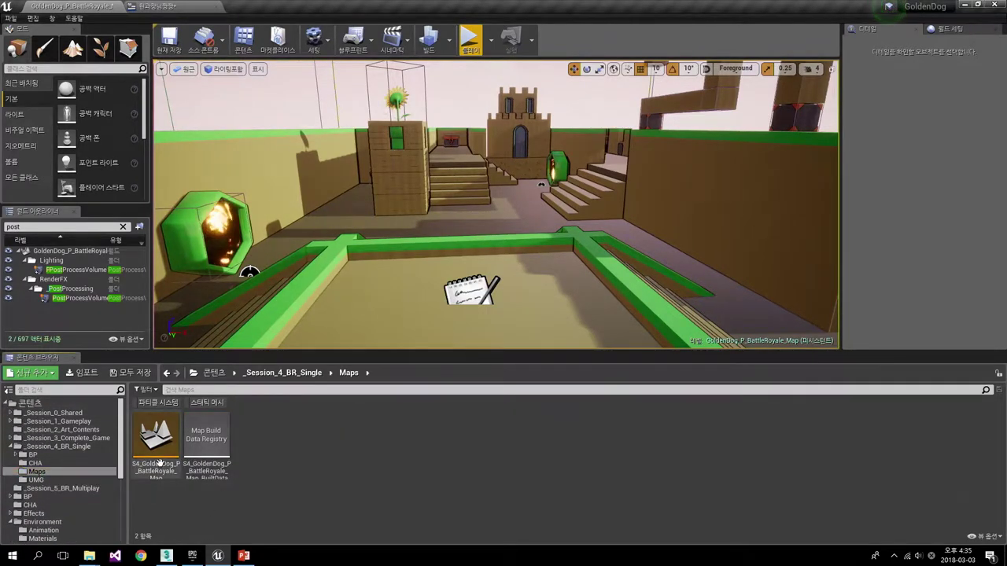
click(616, 374)
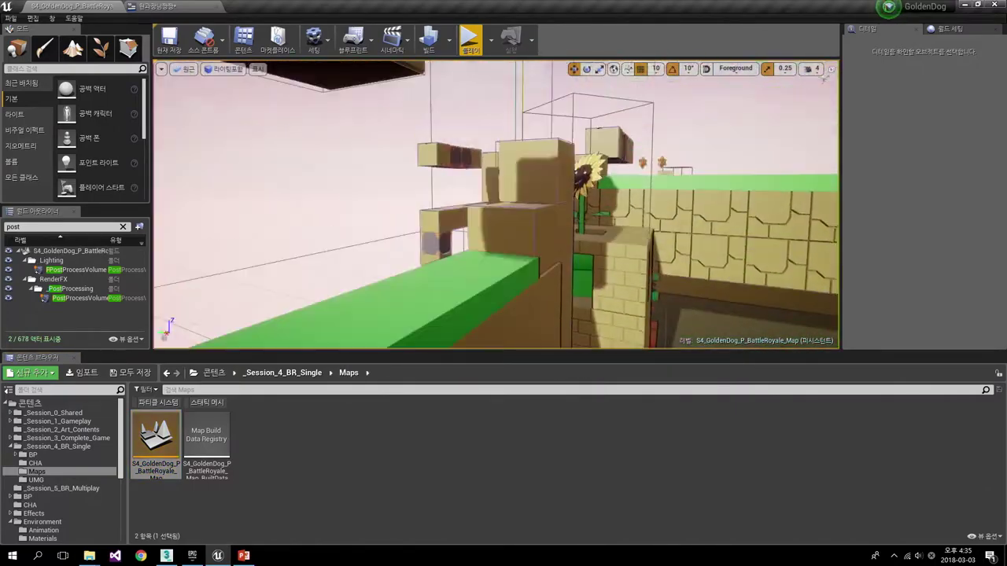
right_drag(496, 205, 496, 204)
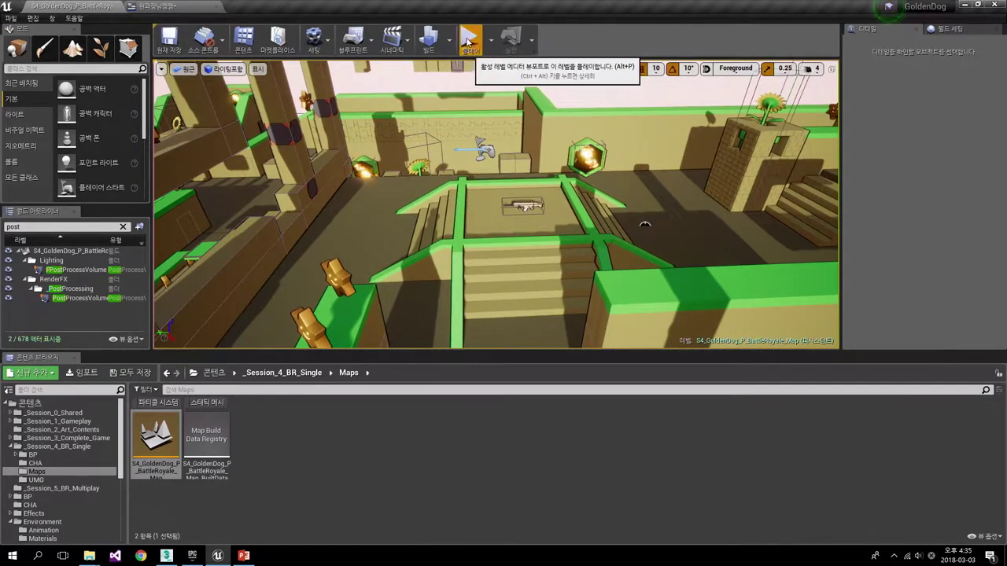
click(472, 40)
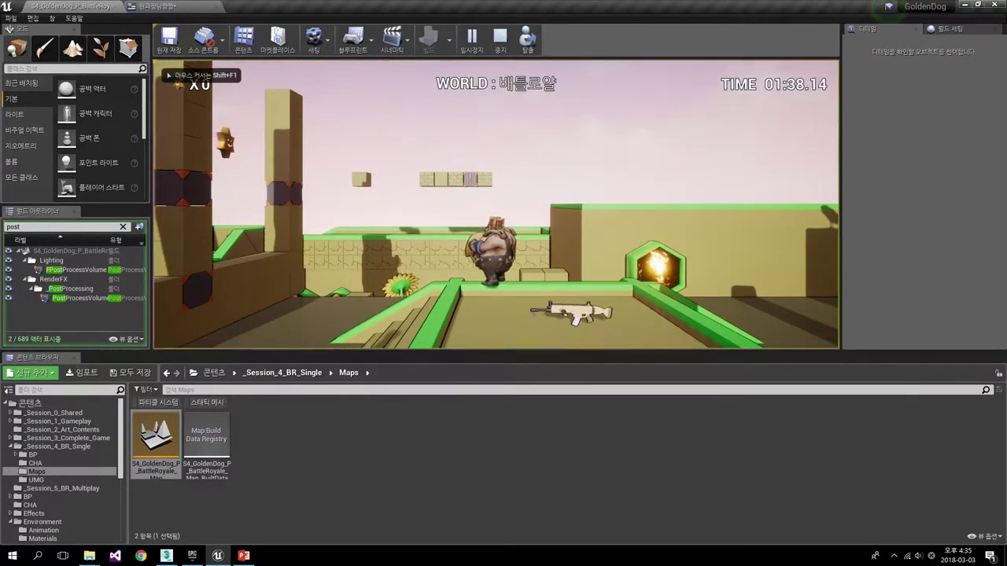
key(d)
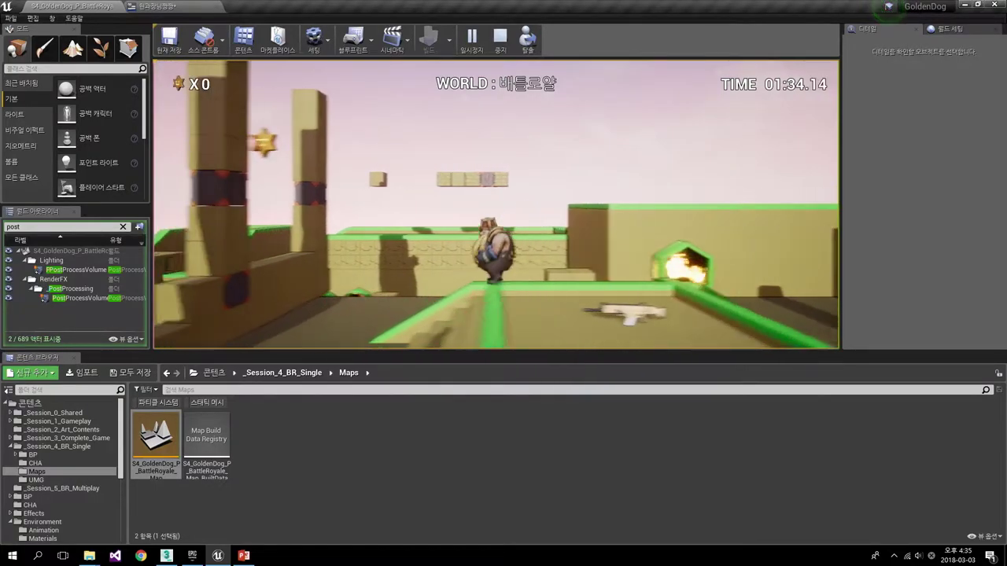
key(a)
key(w)
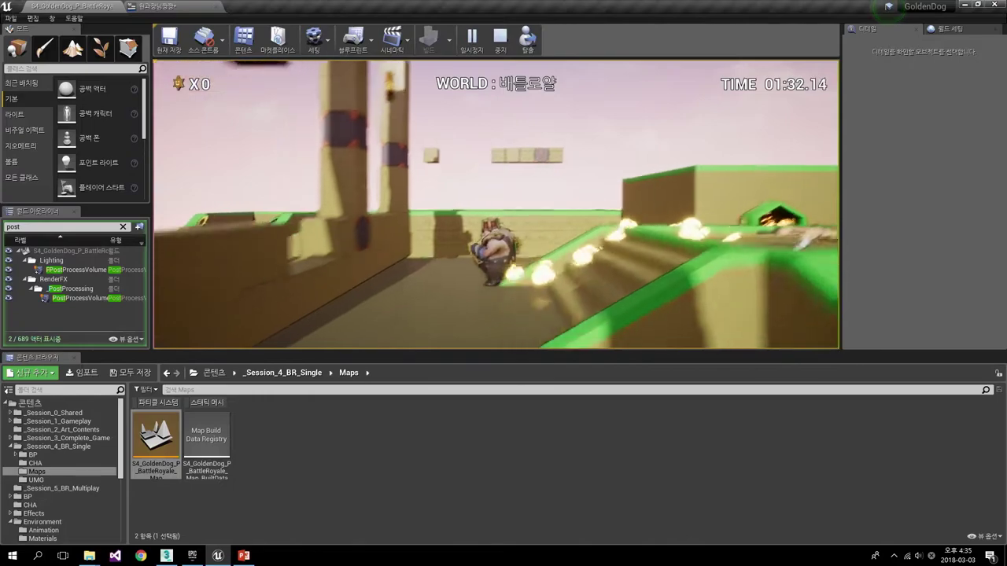
key(w)
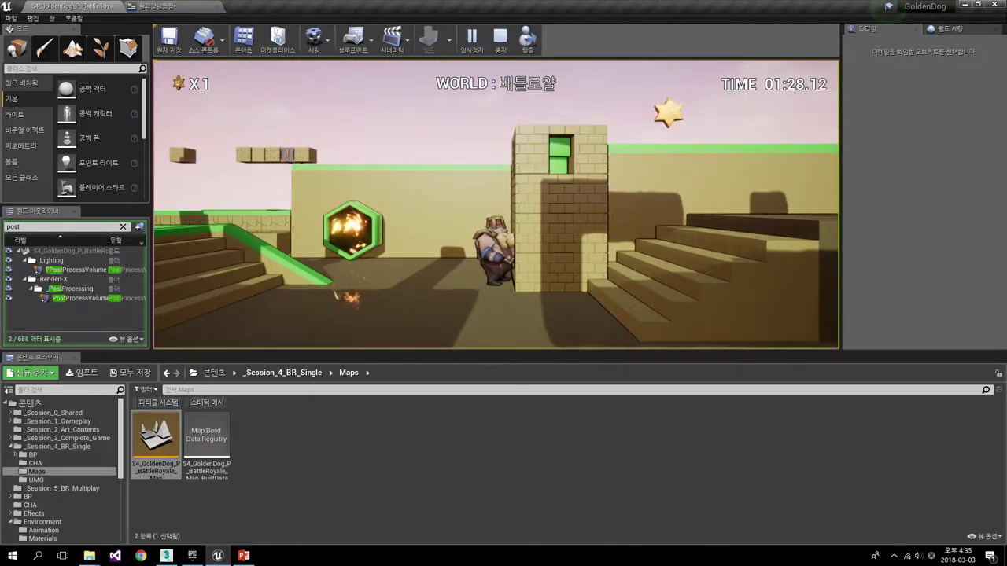
key(space)
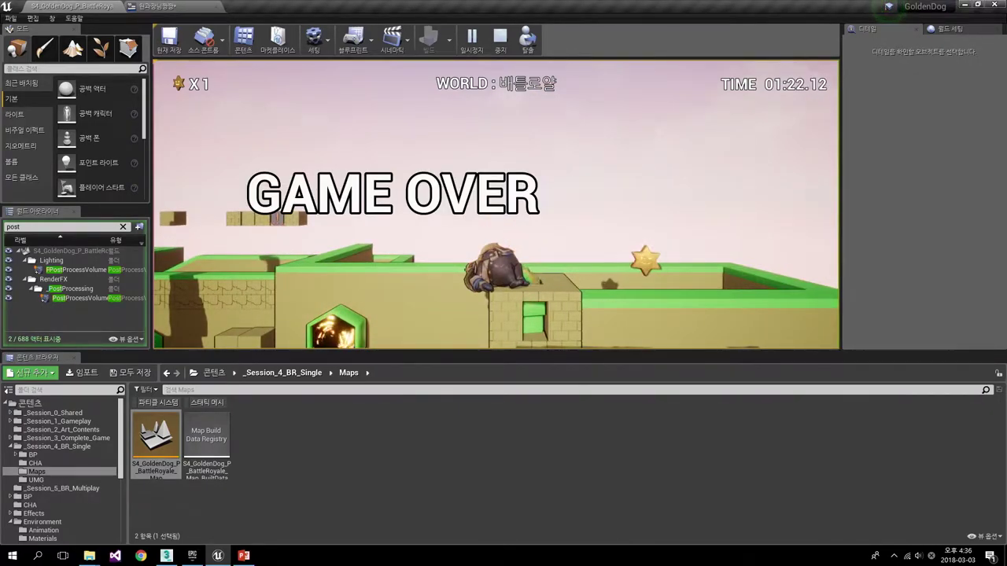
key(Escape)
right_drag(428, 128, 472, 197)
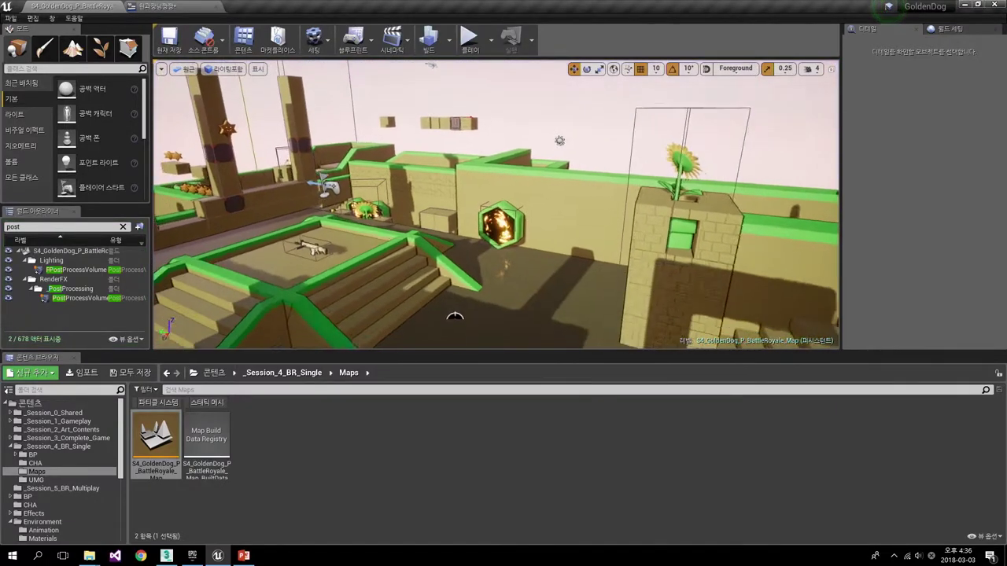
- Return to the PowerPoint slideshow and advance past '두 게임의 차이' to the '현재 상태' slide
click(244, 557)
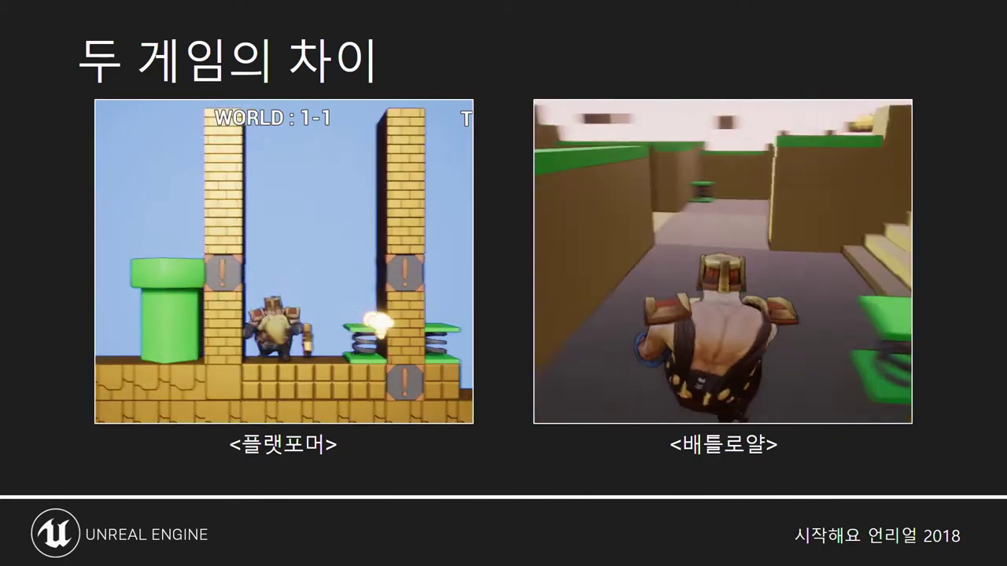
key(Right)
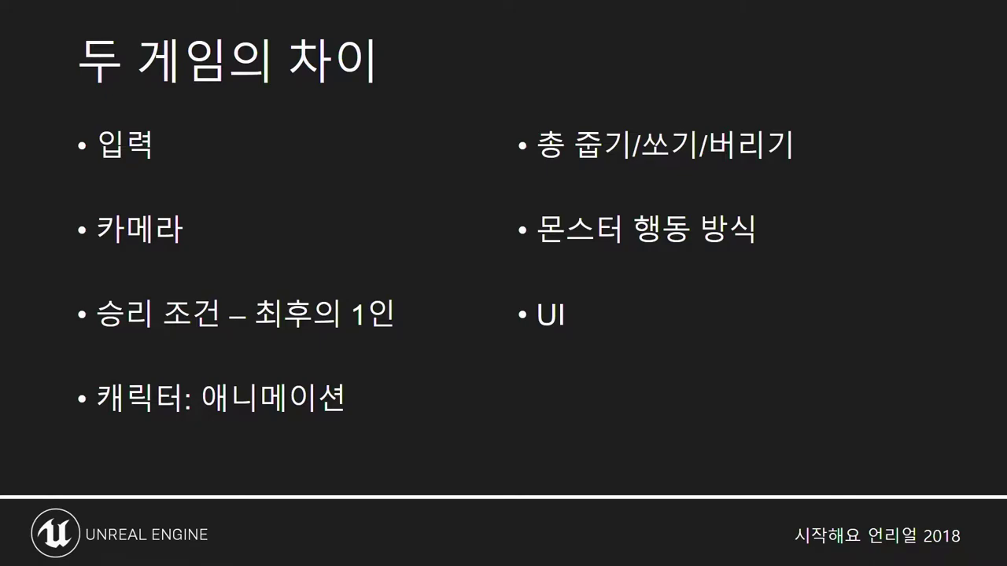
key(Right)
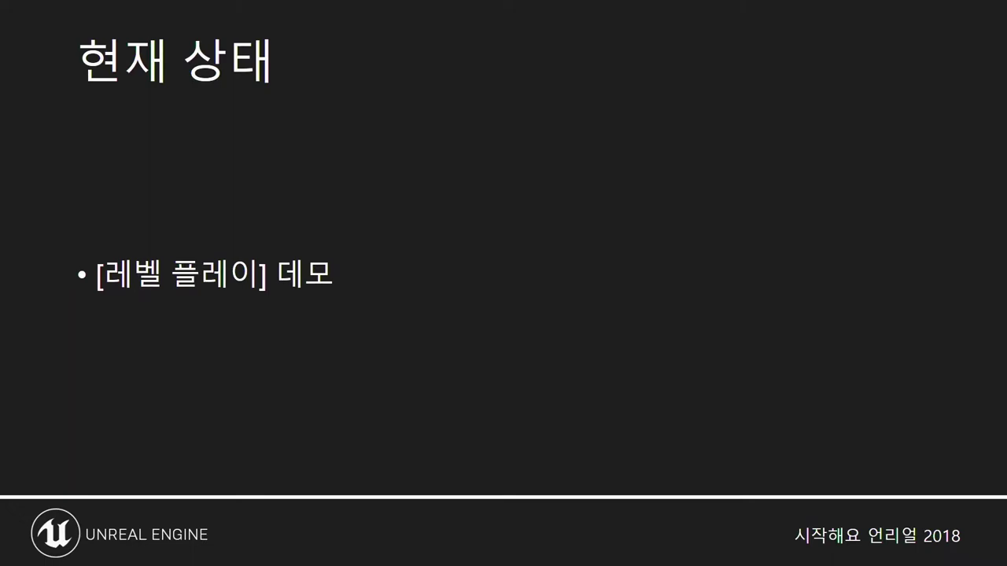
- Advance the slideshow to the '정리를 좀 하자면....' summary slide
key(Right)
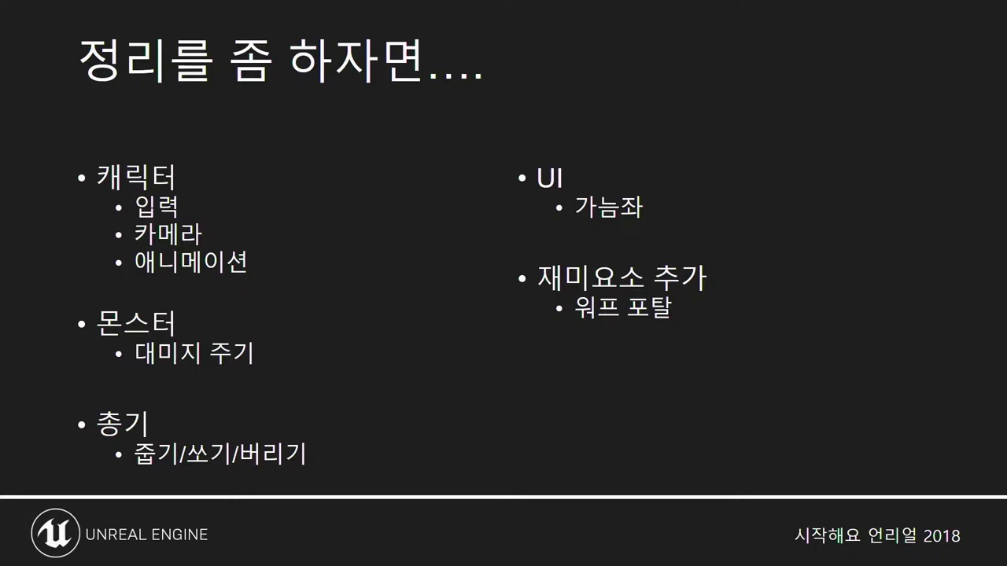
- Advance the slideshow to the '캐릭터 – 입력/카메라' slide
key(Right)
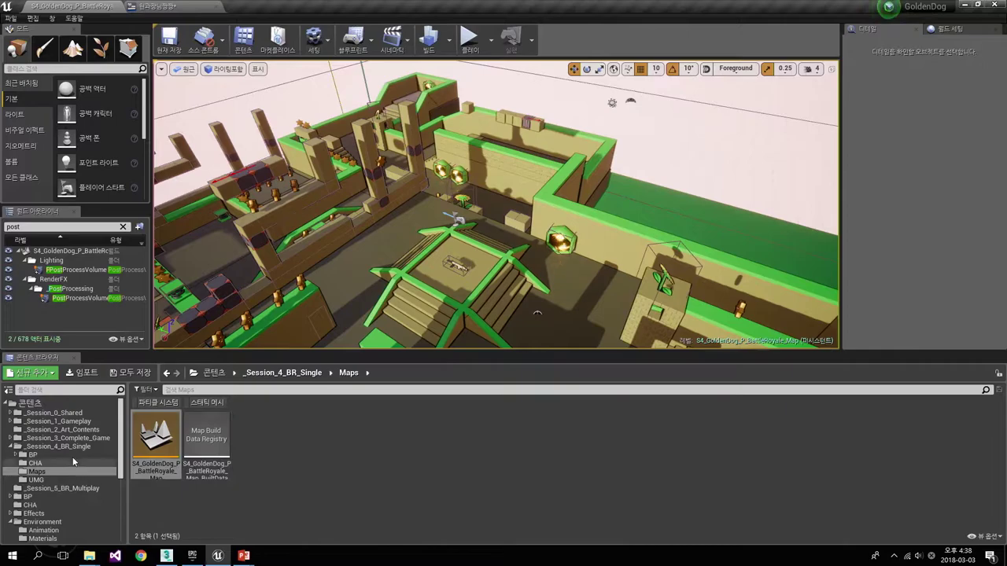
- Open the S4_BP_SideScrollerCharacter Blueprint from the BP folder
click(79, 455)
click(35, 463)
click(33, 455)
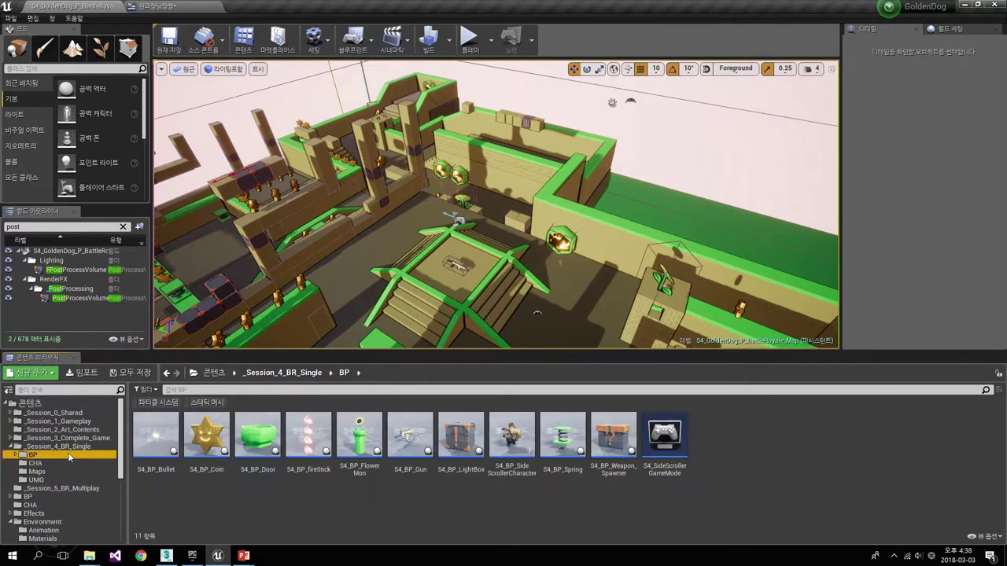
double_click(512, 437)
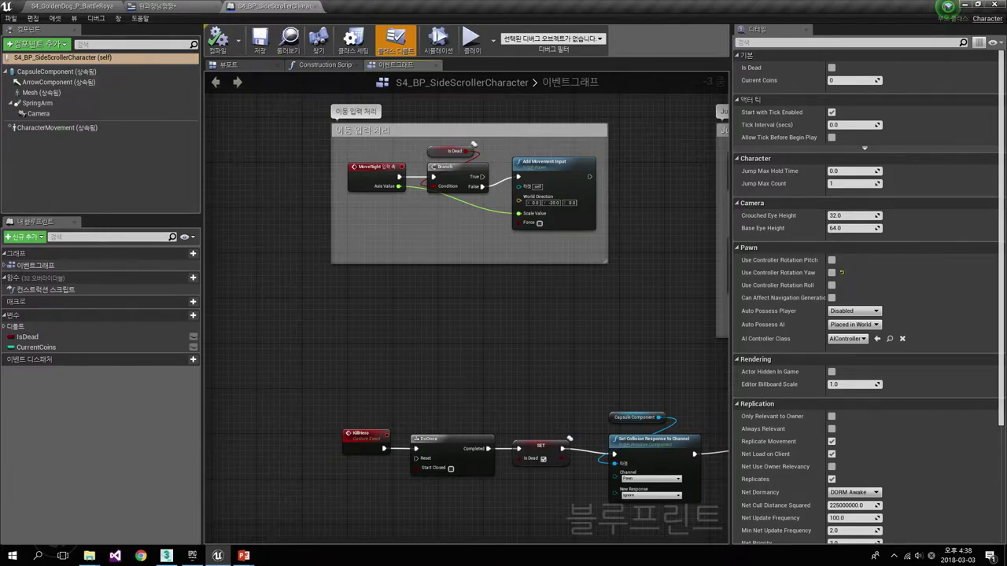
- Frame the movement input comment box in the Event Graph and select the MoveRight input event
right_drag(303, 121, 261, 245)
scroll(395, 176, down, 5)
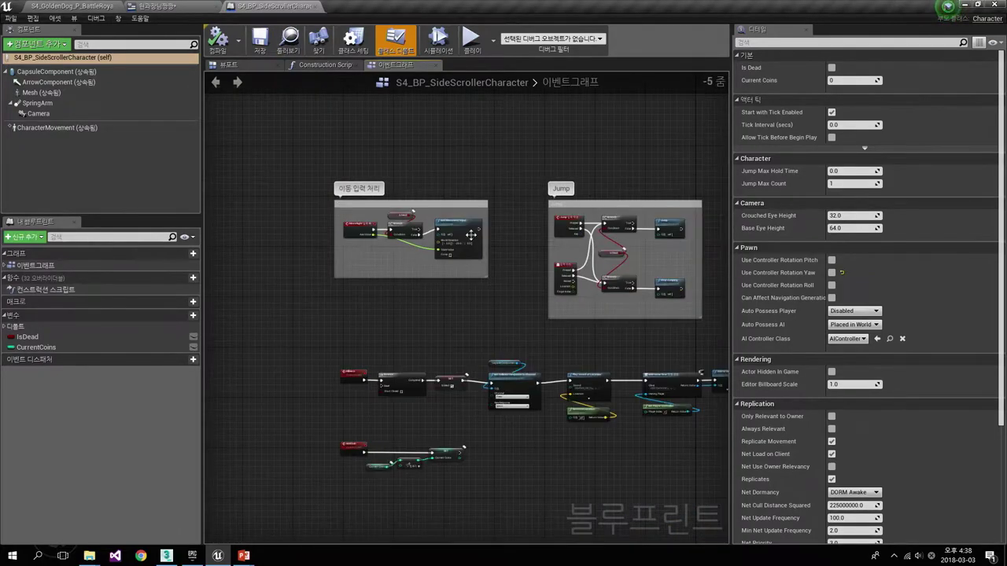
right_drag(475, 146, 470, 212)
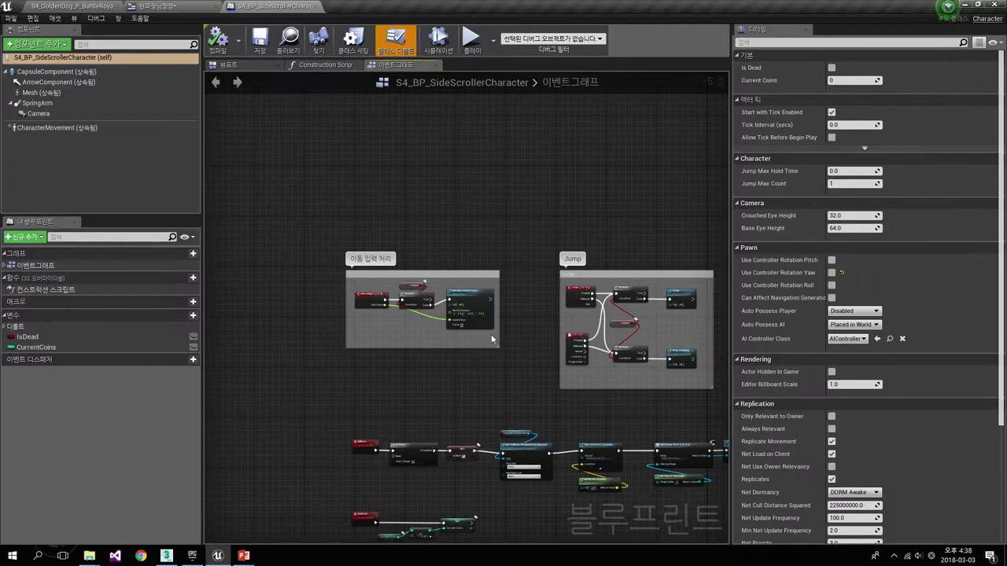
scroll(497, 240, up, 2)
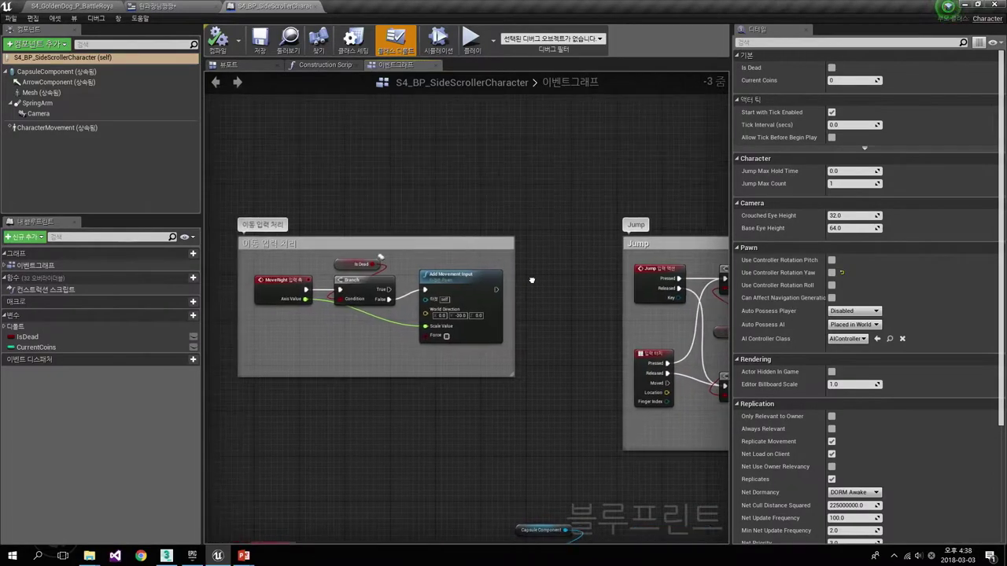
right_drag(565, 301, 386, 297)
scroll(451, 297, up, 3)
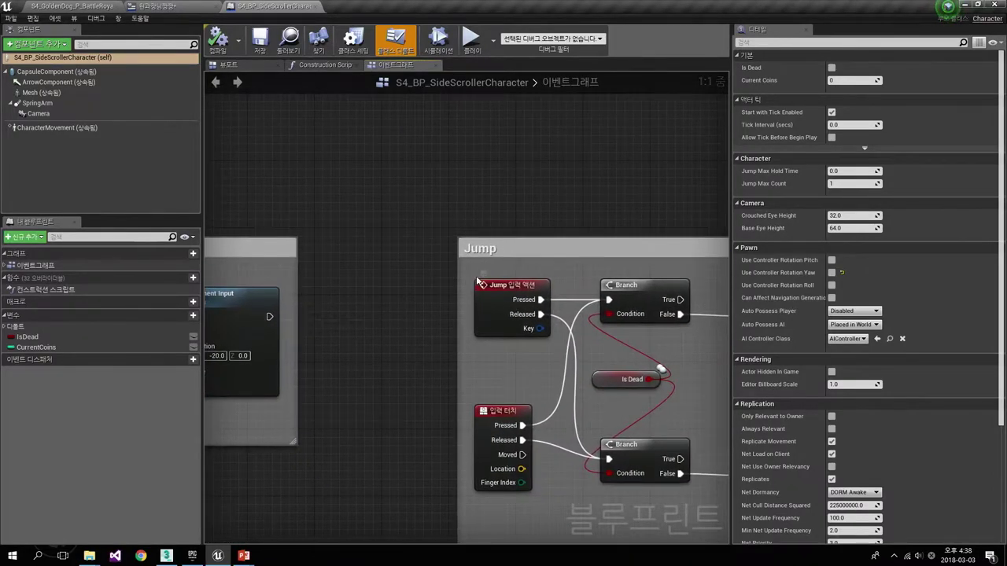
right_drag(318, 305, 609, 305)
mouse_move(232, 339)
right_down()
mouse_move(537, 343)
mouse_move(432, 242)
mouse_move(310, 319)
mouse_move(353, 151)
mouse_move(528, 275)
mouse_move(540, 425)
right_up()
scroll(310, 320, down, 3)
scroll(493, 382, up, 3)
right_drag(477, 306, 418, 308)
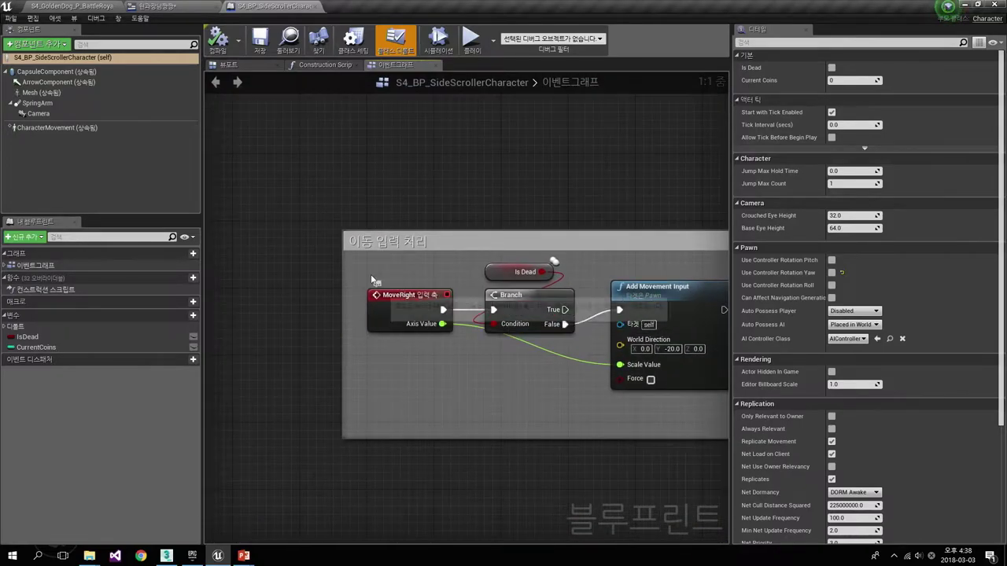
click(404, 299)
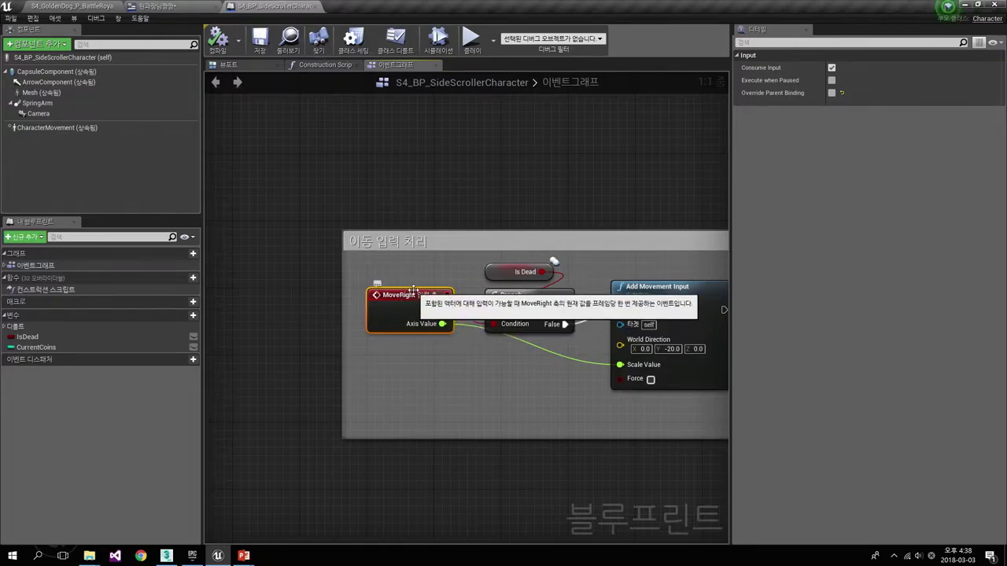
- Open Project Settings at Engine > Input to review MoveRight axis mappings (A -1.0, D 1.0)
click(32, 17)
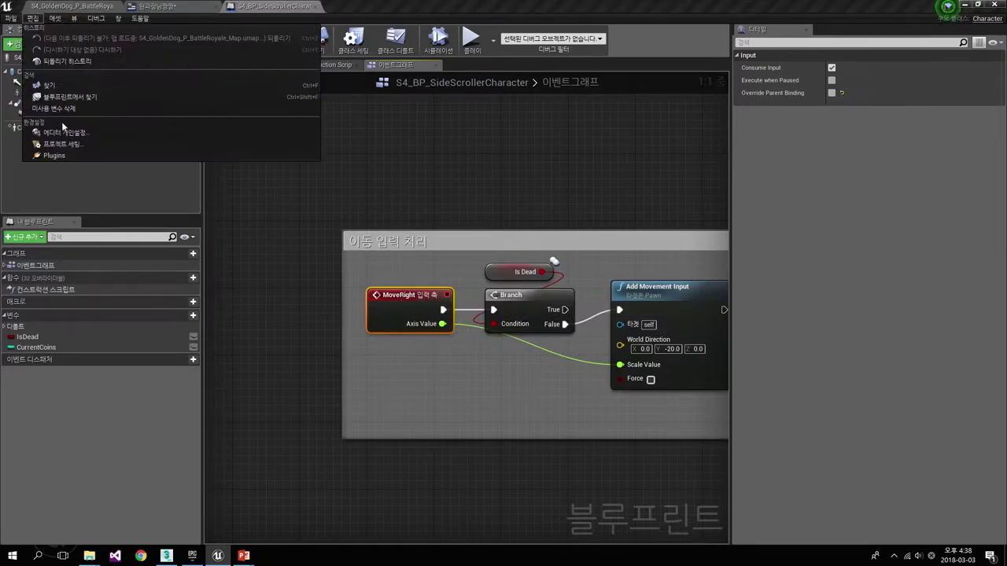
click(67, 144)
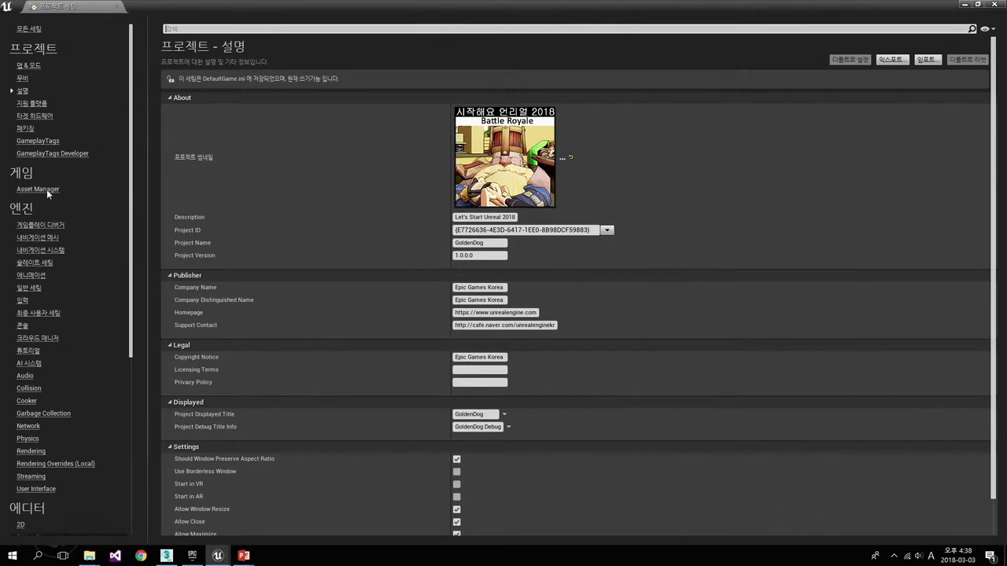
scroll(39, 438, down, 5)
scroll(42, 407, up, 3)
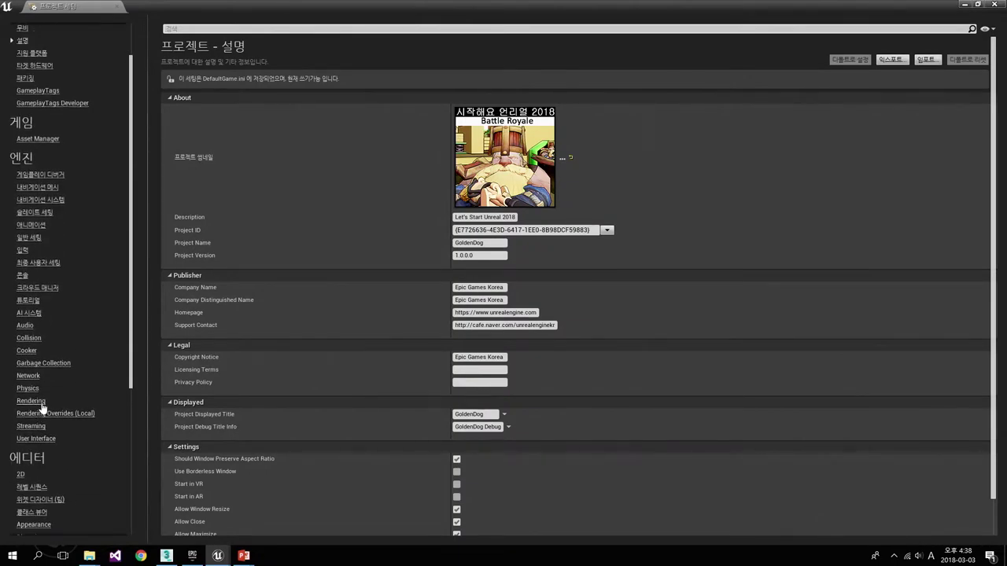
scroll(43, 407, up, 3)
click(23, 301)
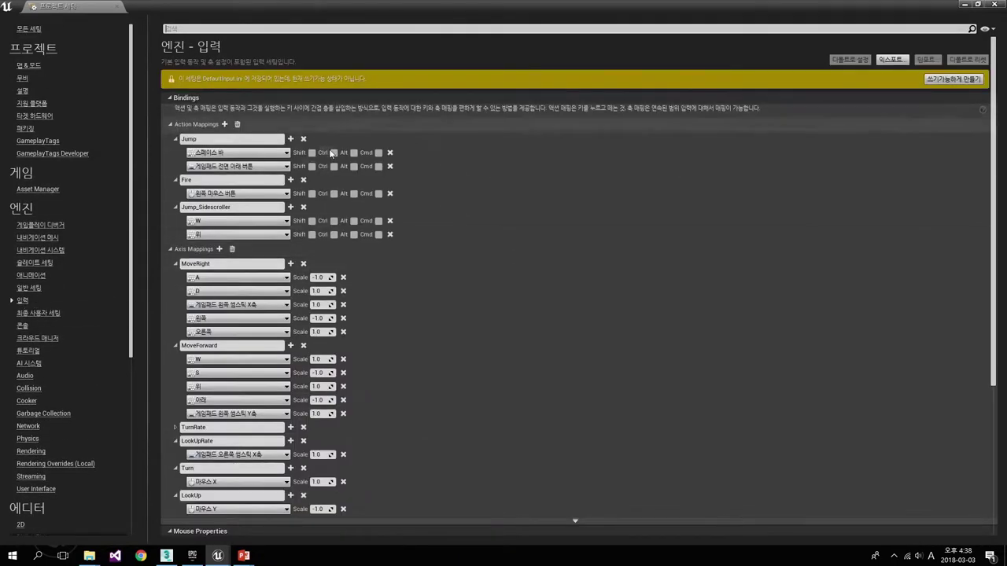
scroll(206, 180, down, 3)
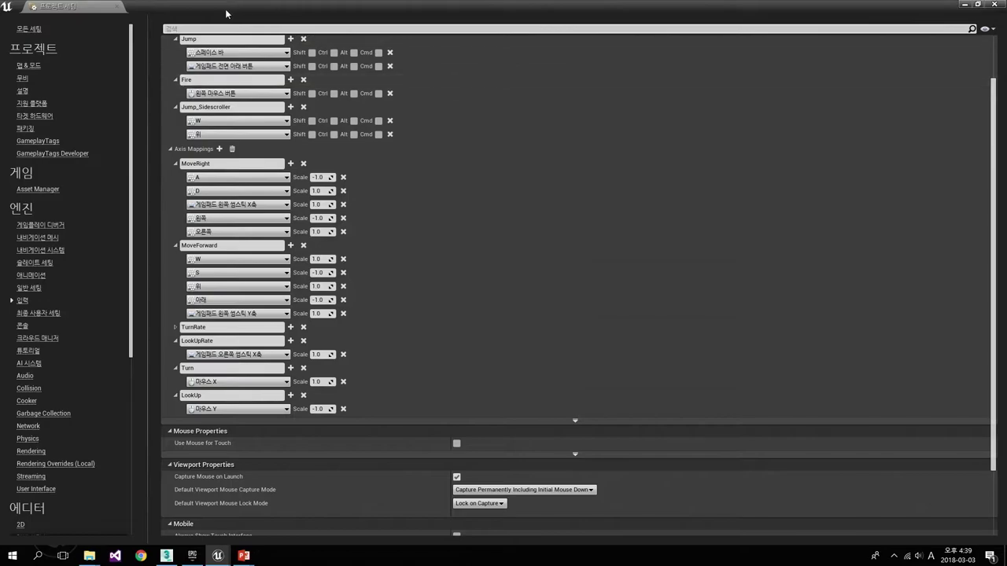
- Shrink the settings window and pan the Event Graph to the MoveRight movement nodes
double_click(195, 12)
right_drag(268, 218, 300, 87)
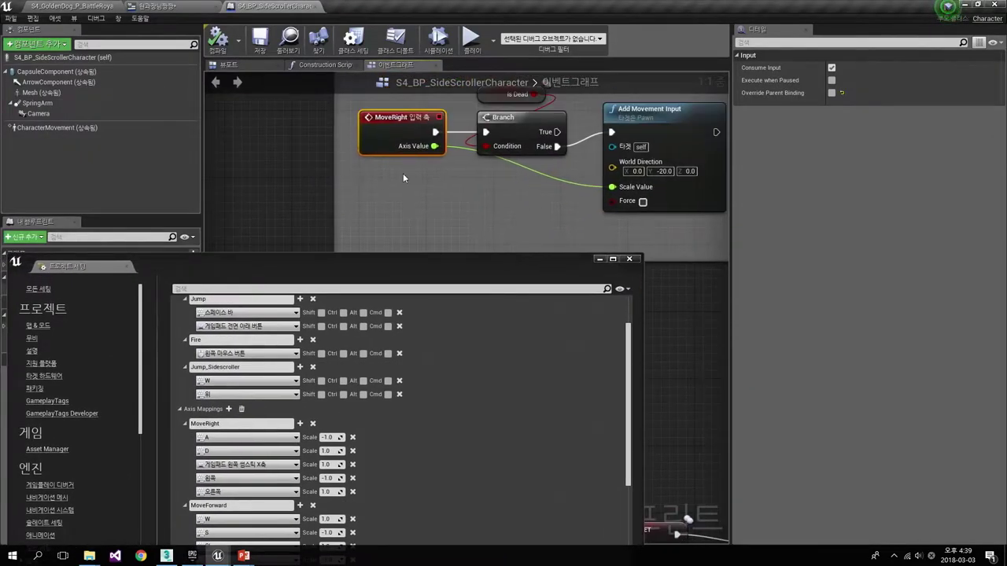
mouse_move(403, 173)
right_down()
mouse_move(372, 195)
mouse_move(317, 146)
right_up()
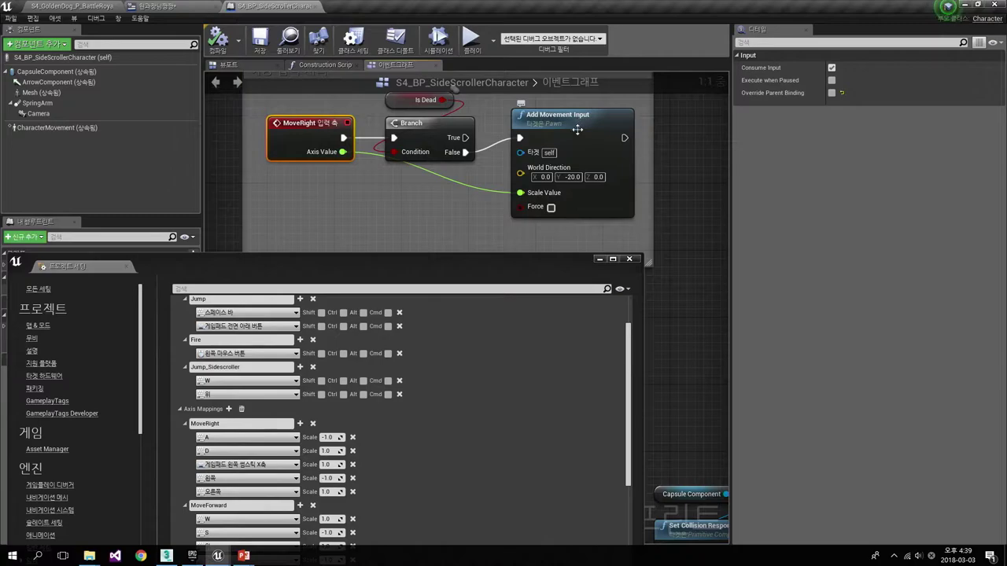
- Close the Project Settings window, leaving the character Blueprint's Event Graph
right_drag(546, 236, 512, 200)
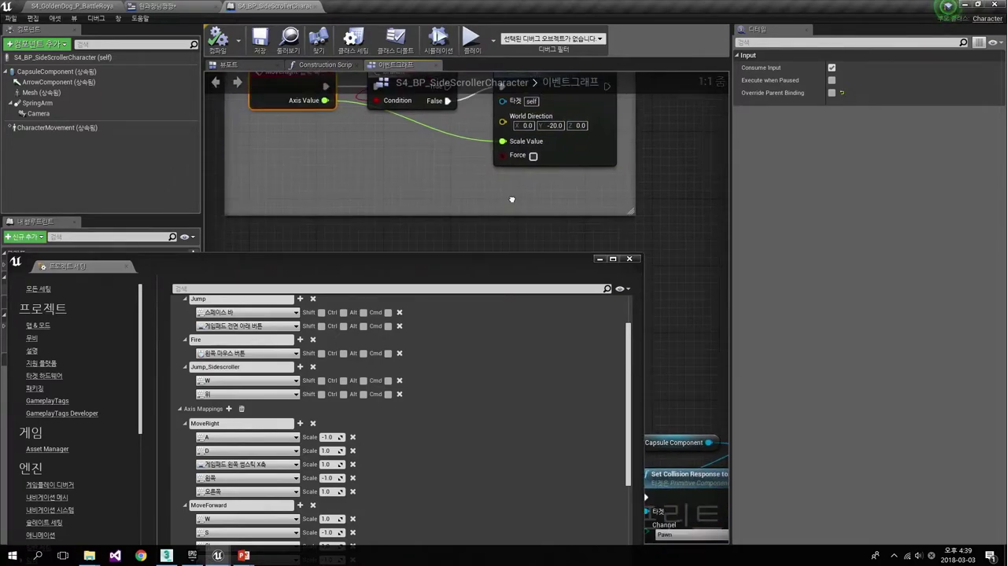
click(629, 259)
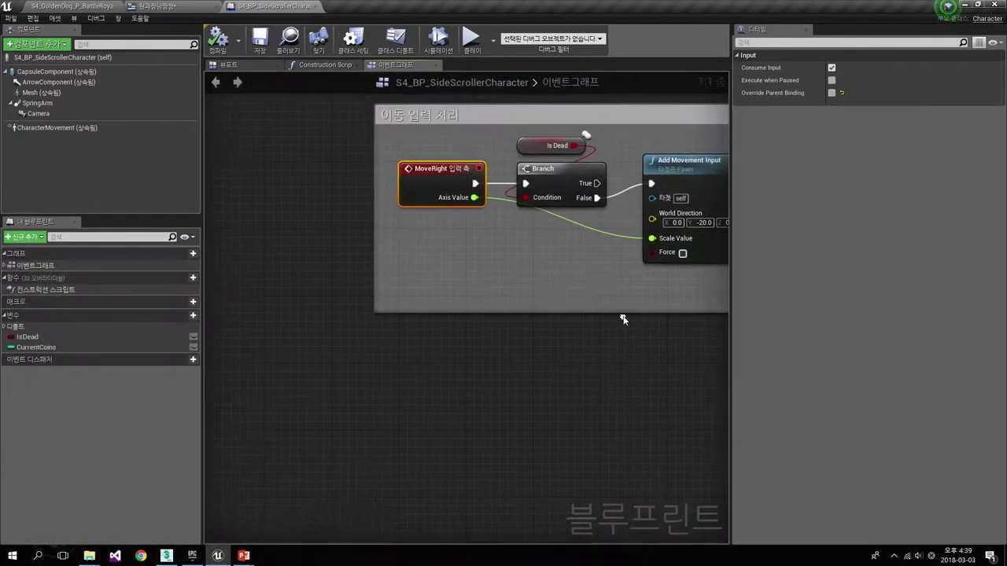
scroll(520, 251, down, 4)
scroll(386, 197, down, 2)
scroll(409, 217, up, 3)
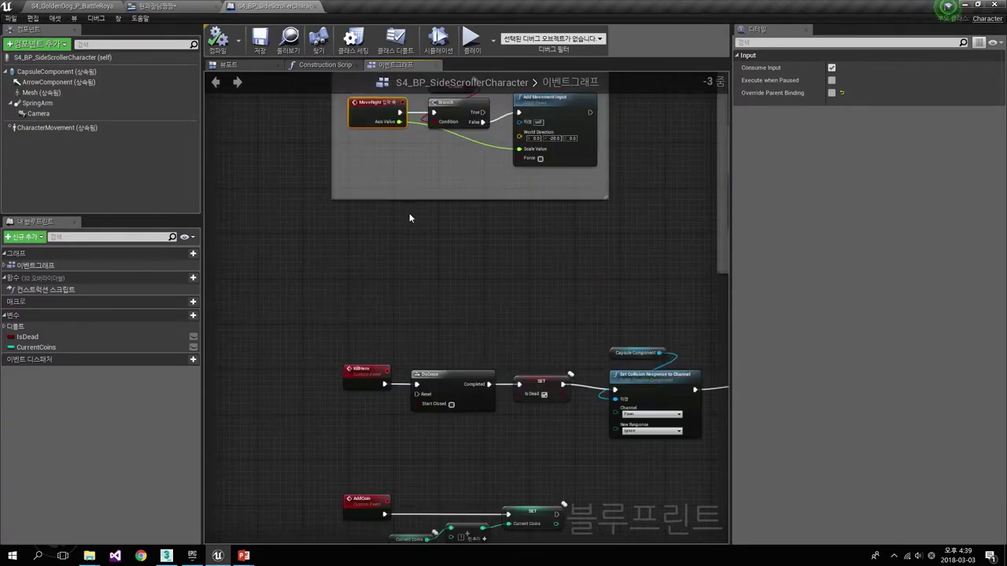
- Deselect MoveRight and recentre the graph on the 이동 입력 처리 movement group
right_drag(445, 283, 408, 216)
right_drag(366, 177, 466, 423)
scroll(467, 423, down, 1)
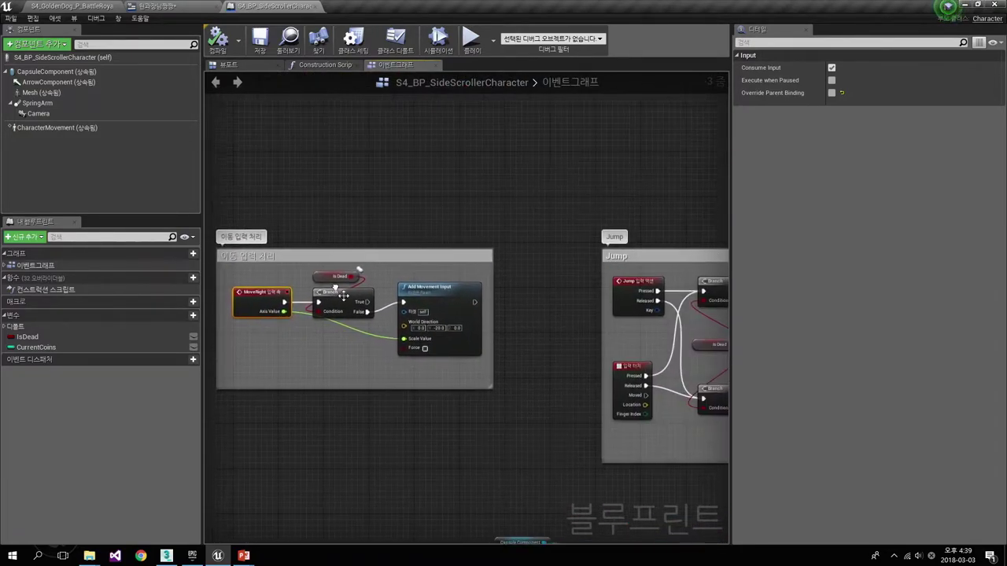
right_drag(291, 165, 388, 266)
click(349, 202)
right_drag(343, 228, 355, 141)
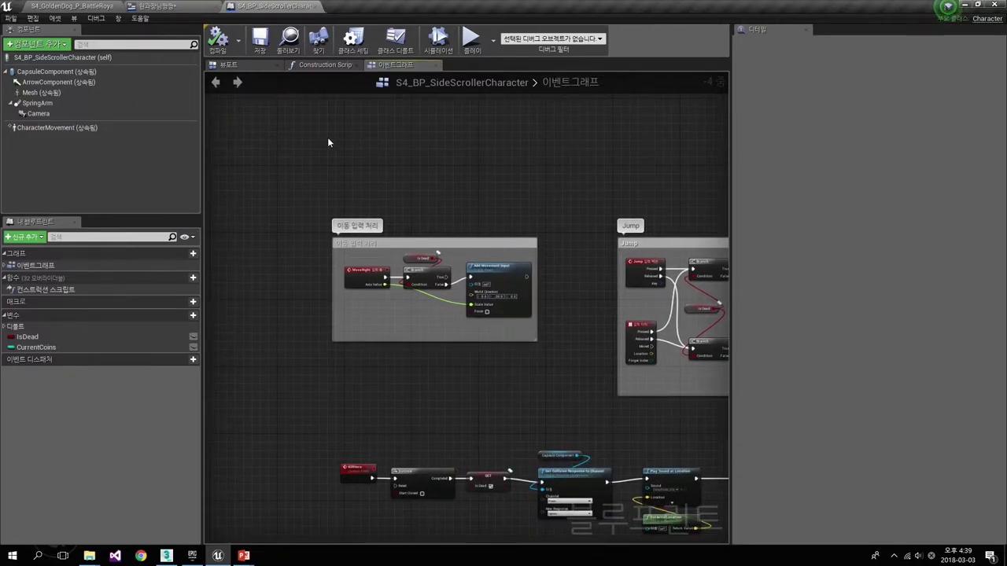
right_drag(349, 178, 458, 255)
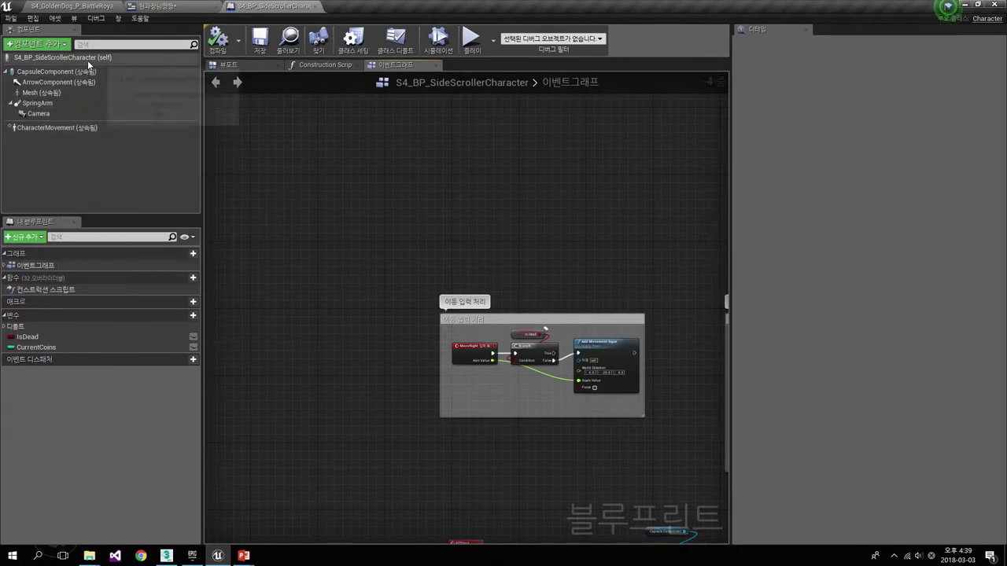
click(216, 69)
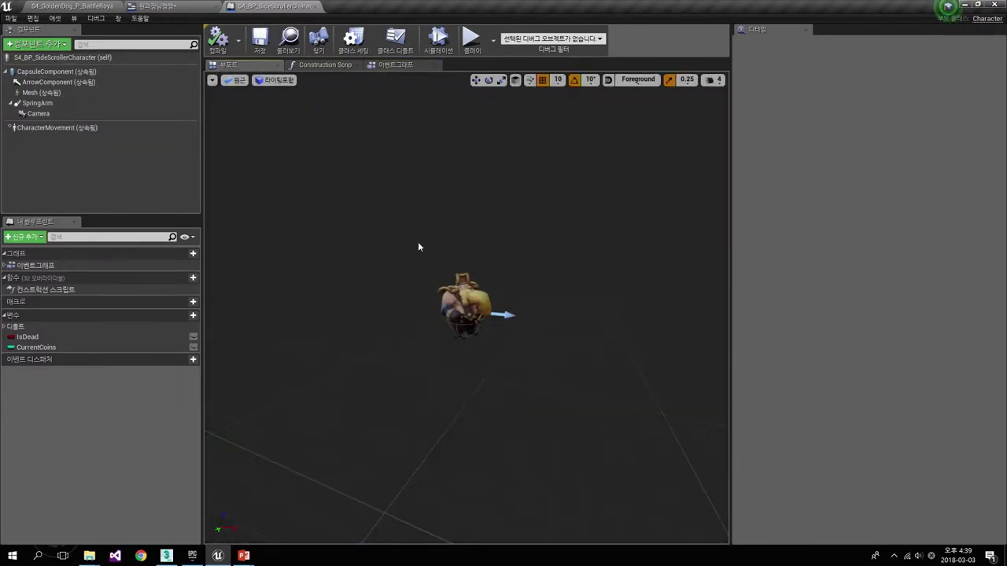
scroll(353, 285, up, 5)
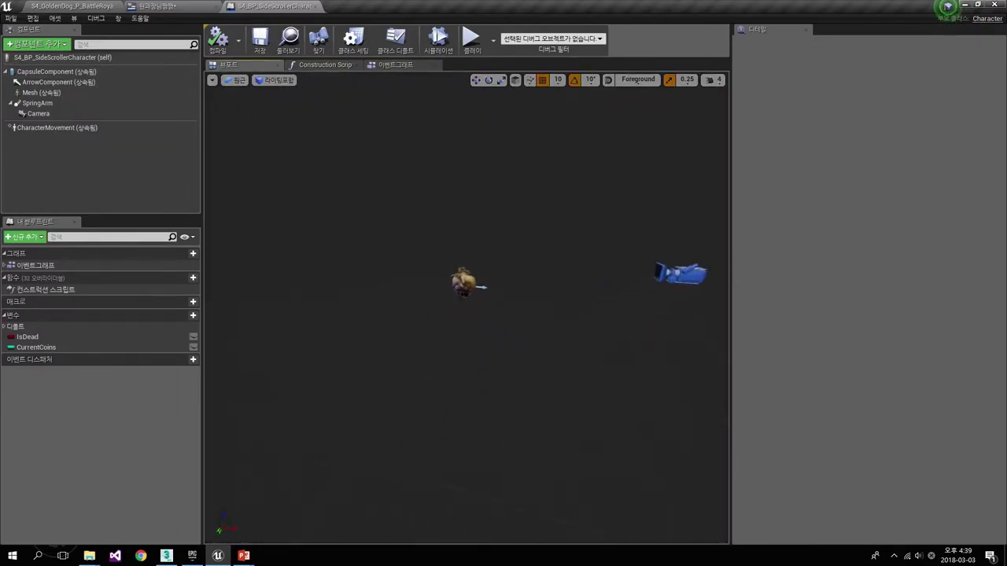
click(358, 269)
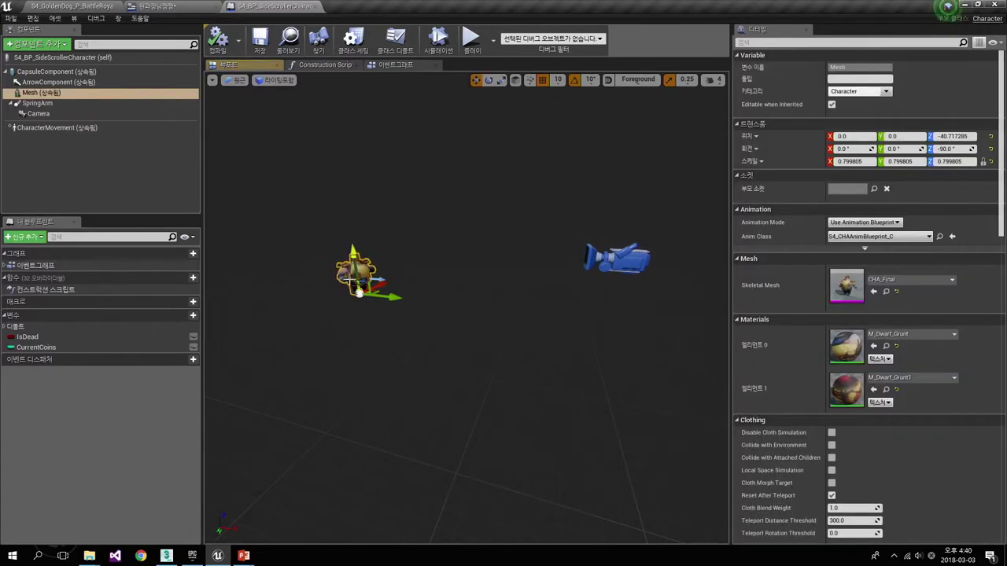
click(625, 265)
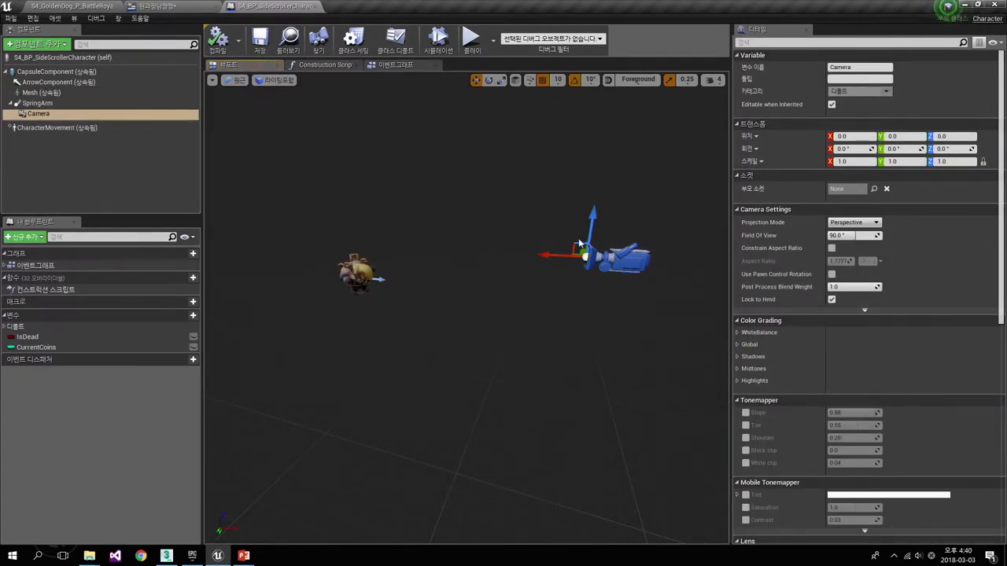
right_drag(625, 264, 418, 250)
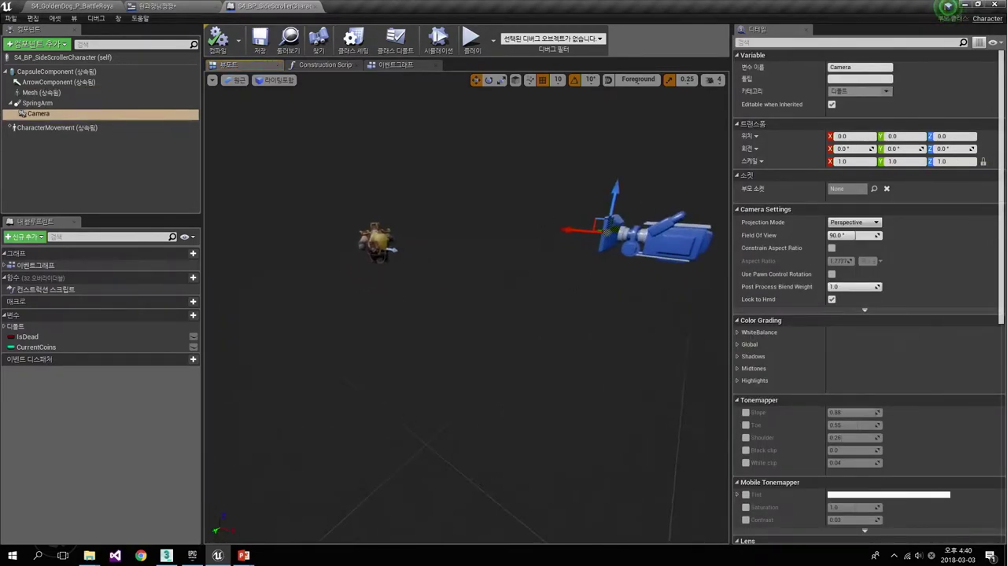
click(411, 274)
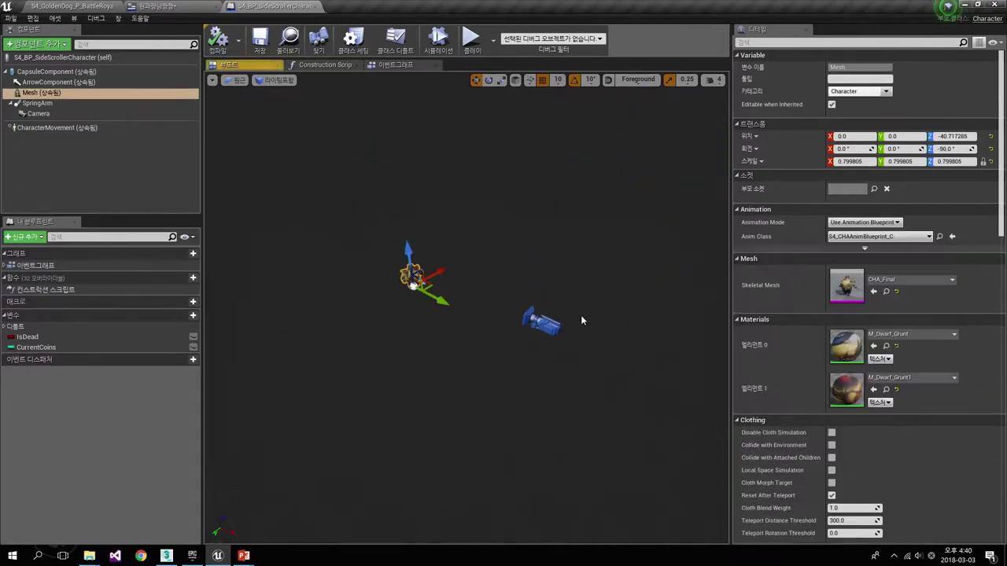
click(544, 322)
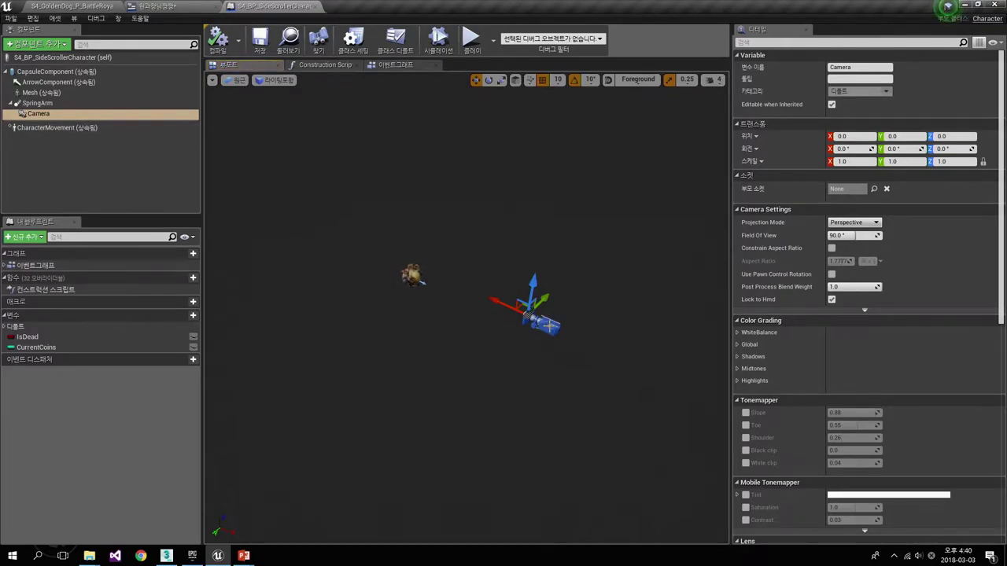
click(37, 104)
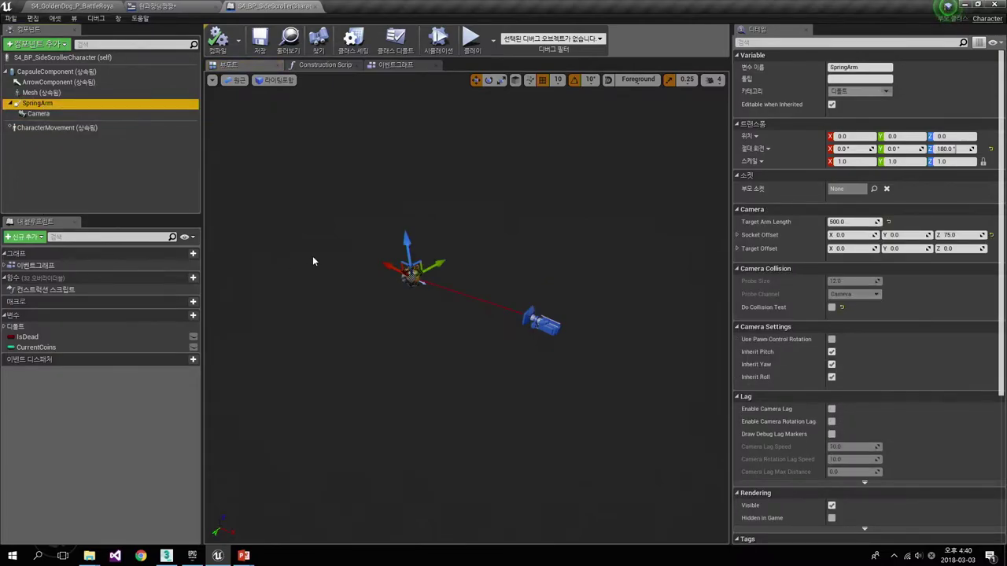
click(410, 306)
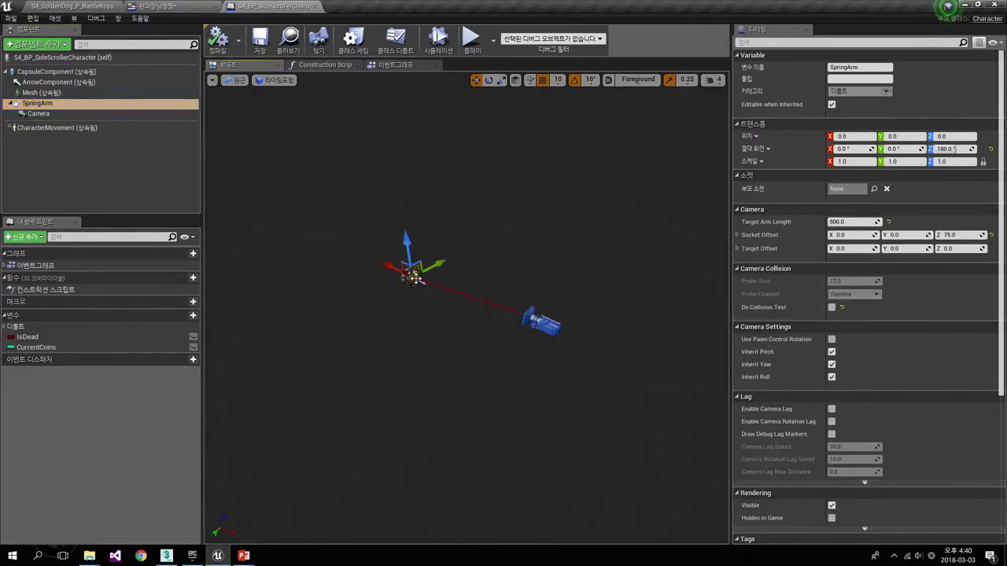
middle_drag(411, 306, 459, 348)
scroll(484, 358, up, 3)
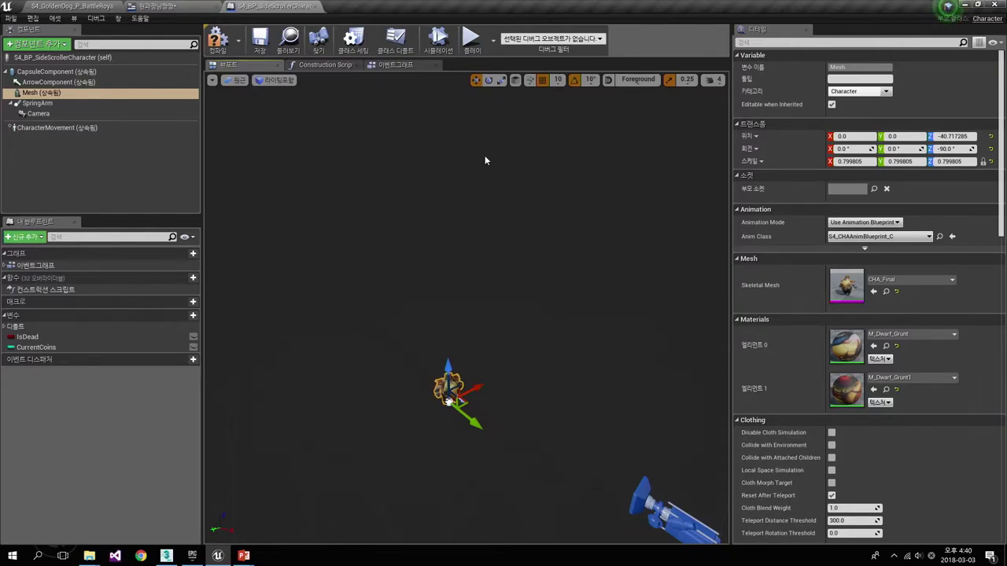
right_drag(482, 161, 408, 220)
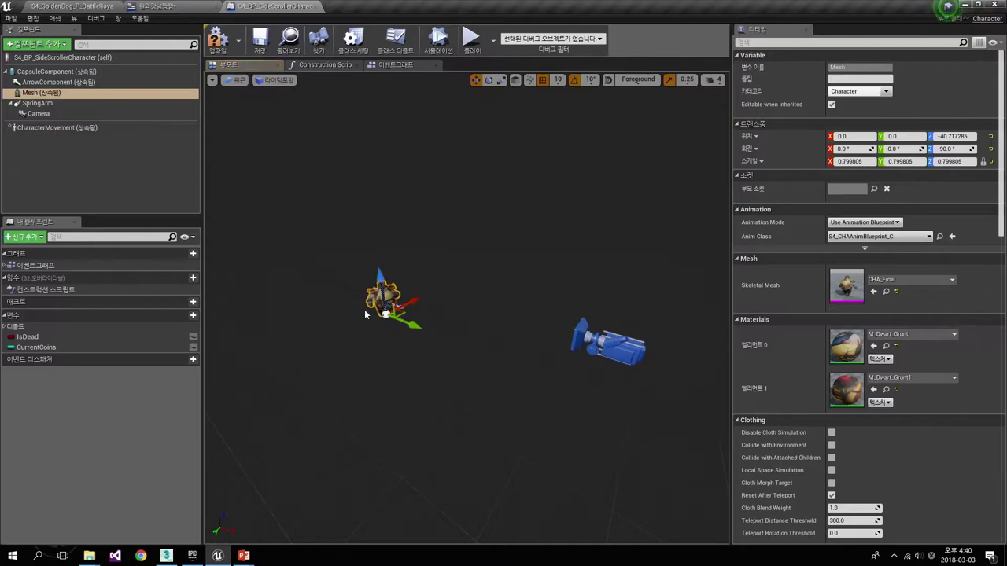
click(628, 338)
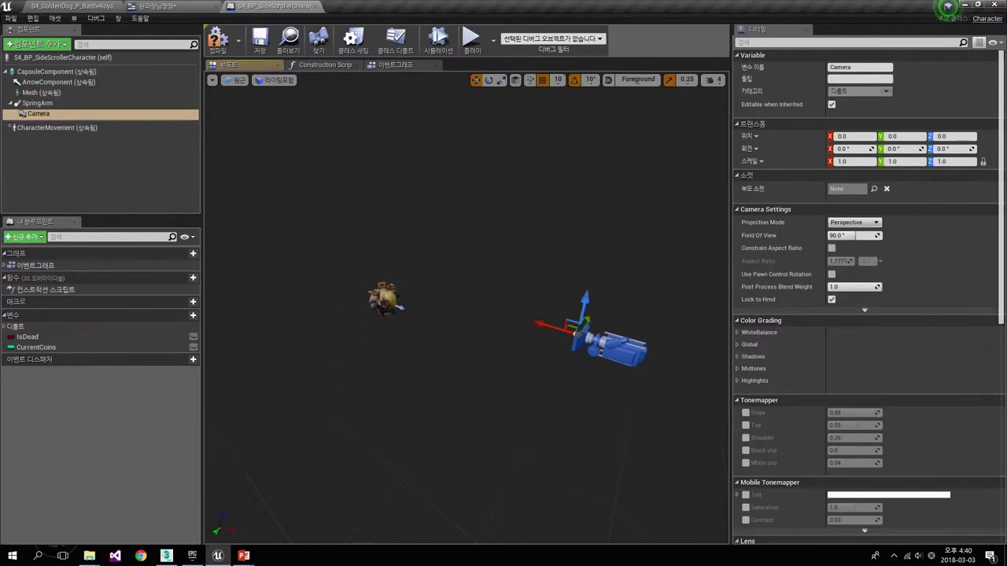
right_drag(628, 338, 560, 353)
click(41, 92)
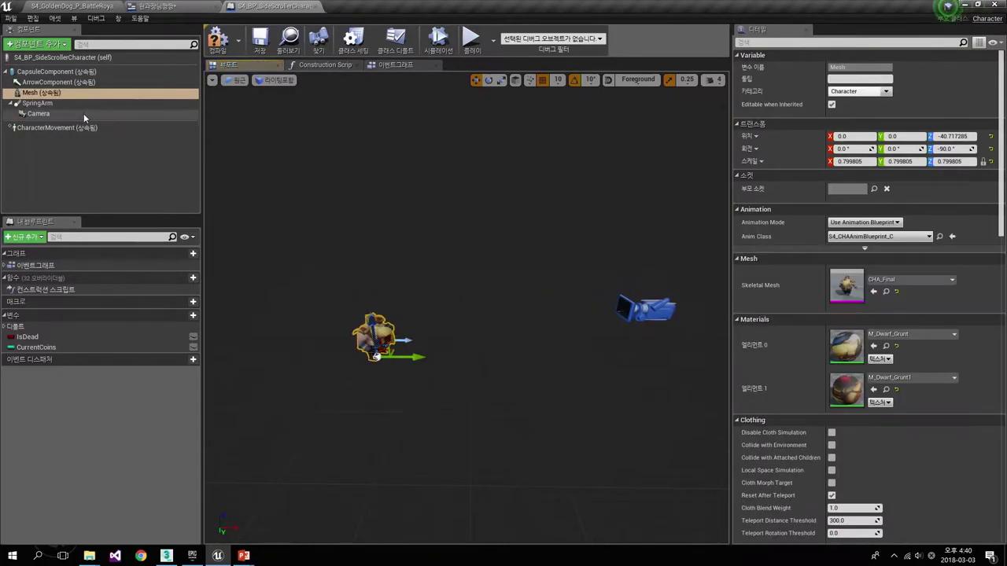
click(37, 103)
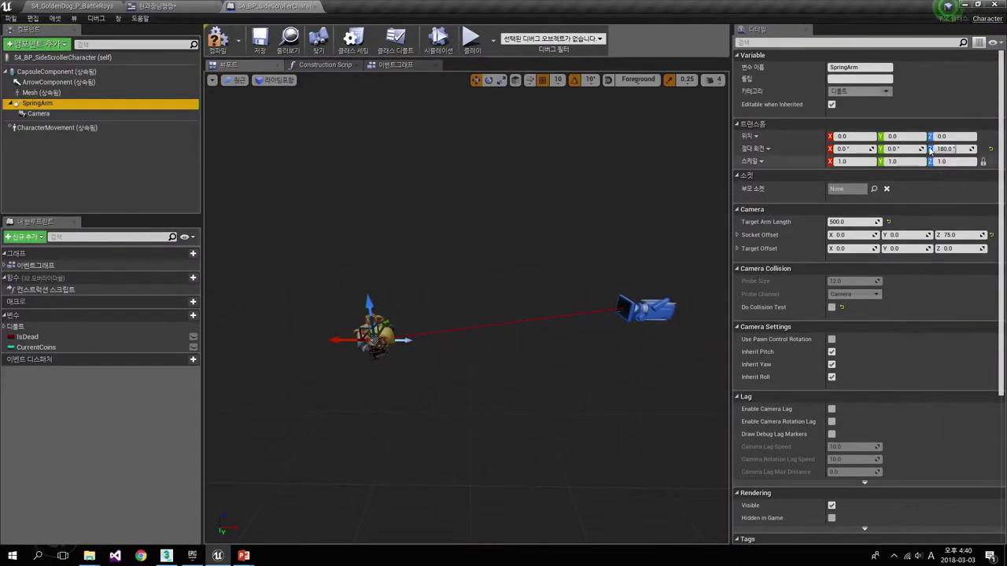
- Set the SpringArm's Z rotation to 0 and make its rotation Relative, then check the camera
click(960, 148)
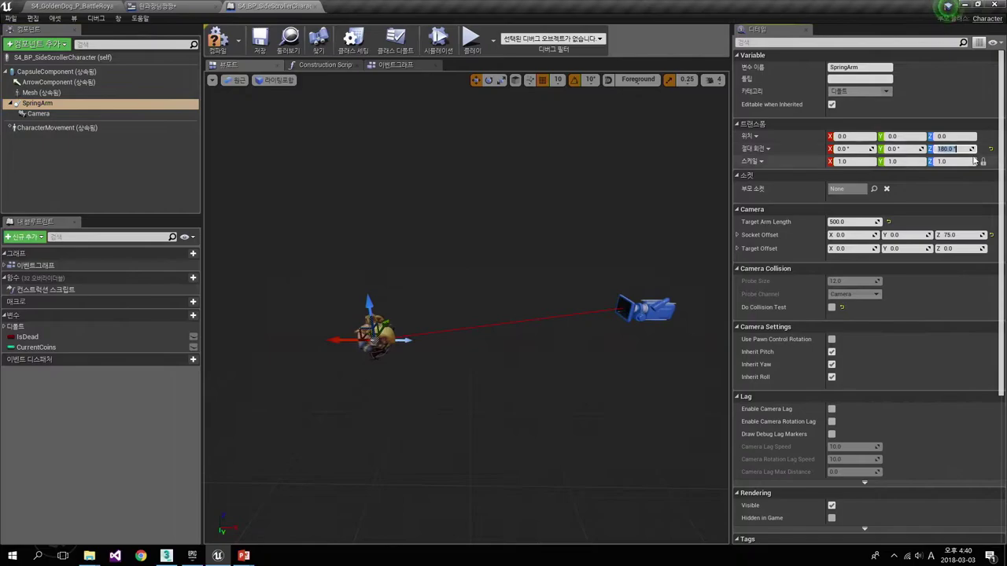
text(0)
key(Return)
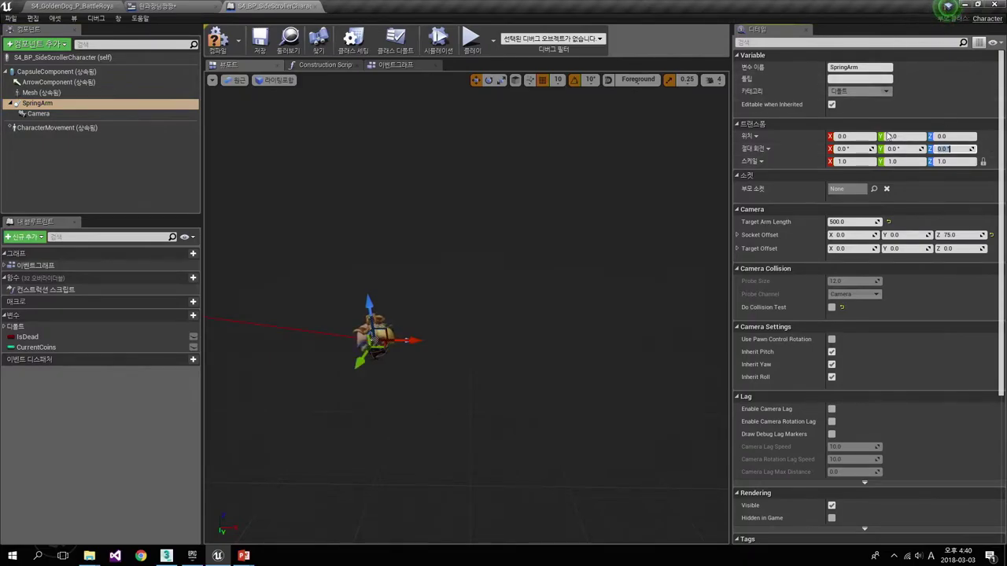
click(767, 149)
click(757, 167)
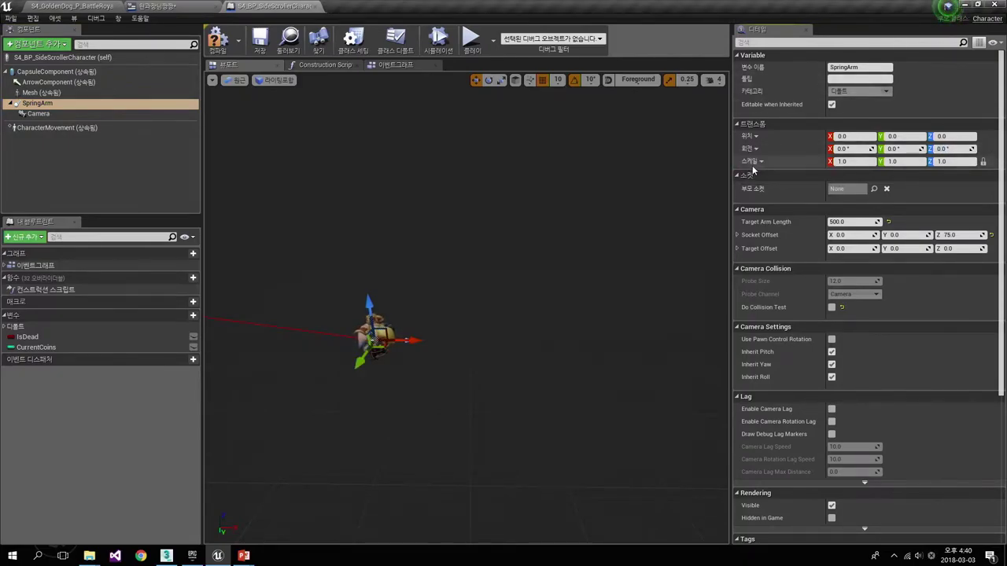
right_drag(499, 288, 499, 288)
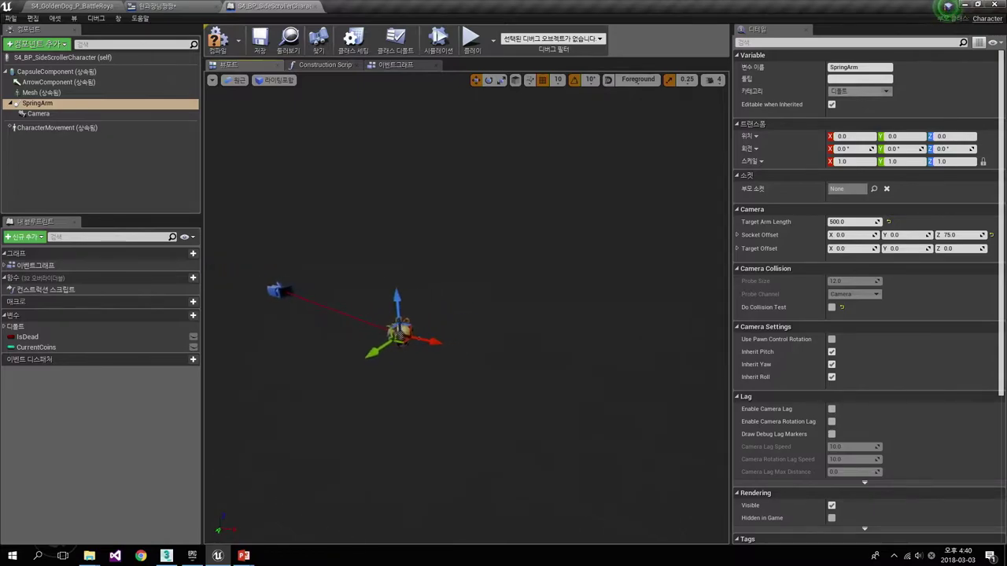
right_drag(501, 324, 501, 324)
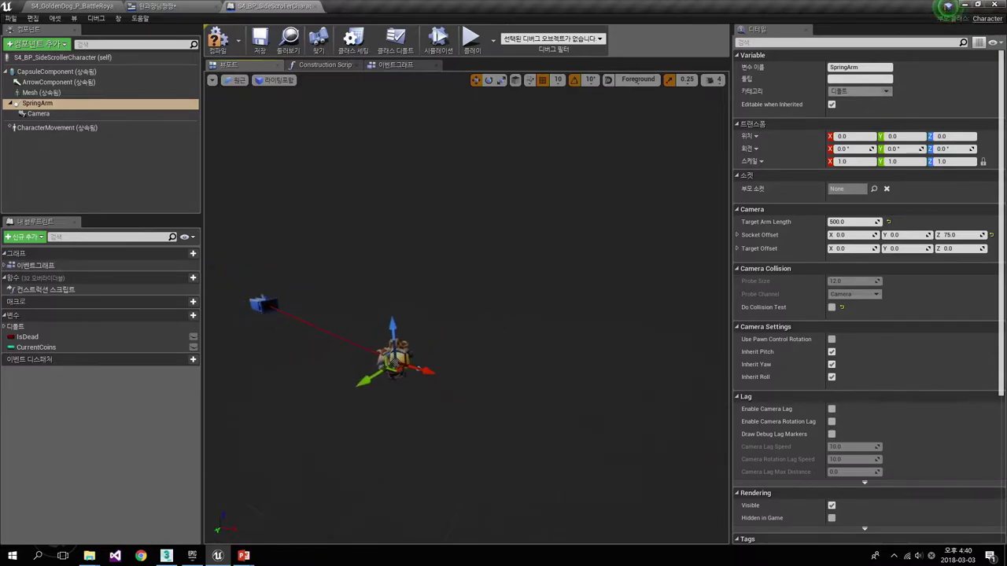
right_drag(430, 326, 431, 325)
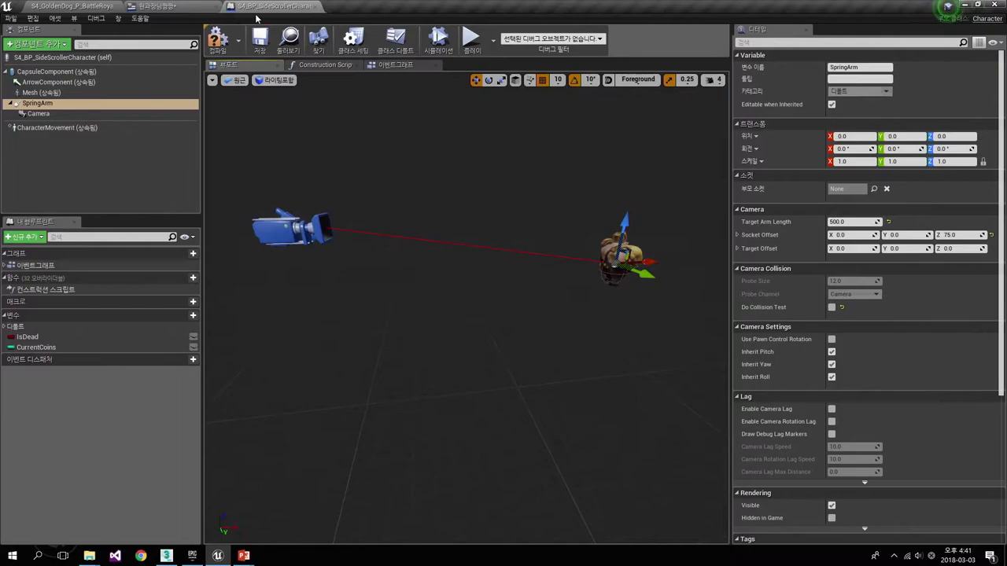
- Place an S4_BP_SideScrollerCharacter near the central staircase in the S4_GoldenDog_P_BattleRoyale level
click(70, 5)
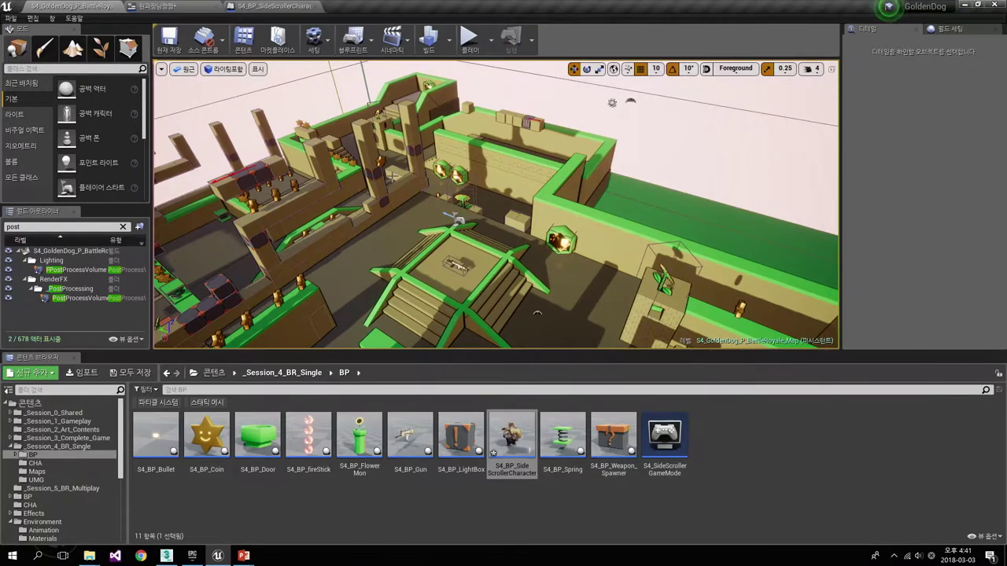
right_drag(504, 236, 503, 236)
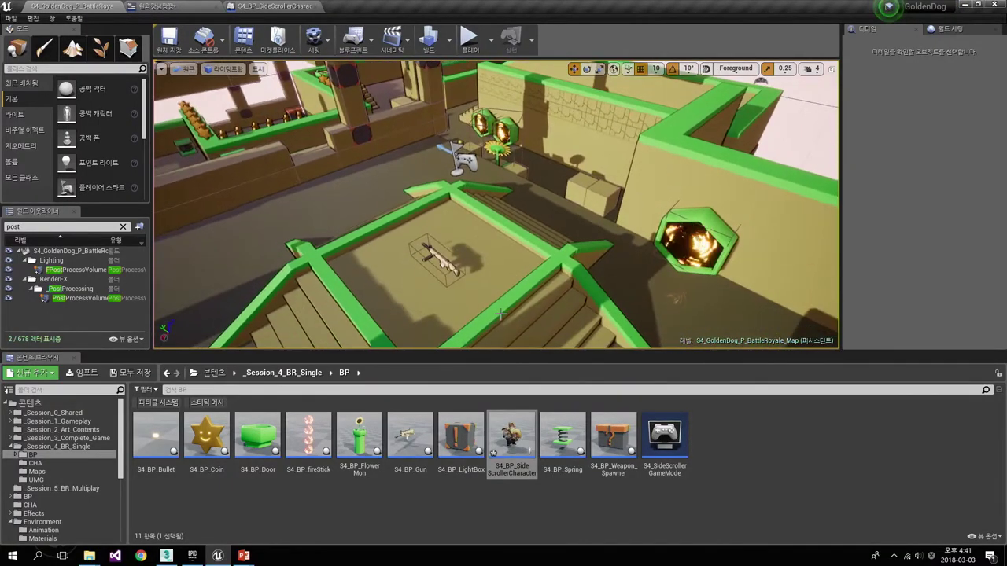
mouse_move(511, 436)
mouse_down()
mouse_move(498, 291)
mouse_move(248, 229)
mouse_up()
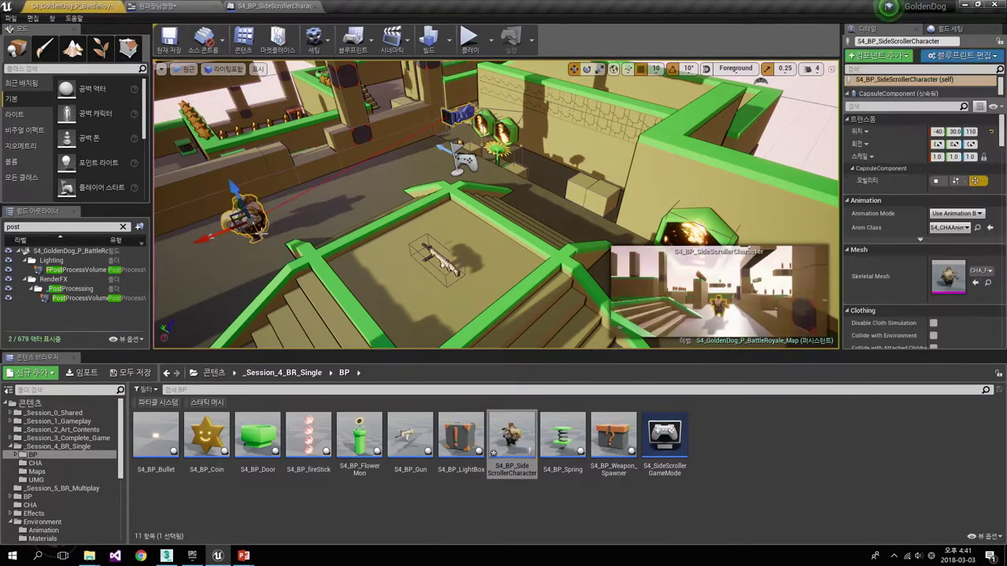
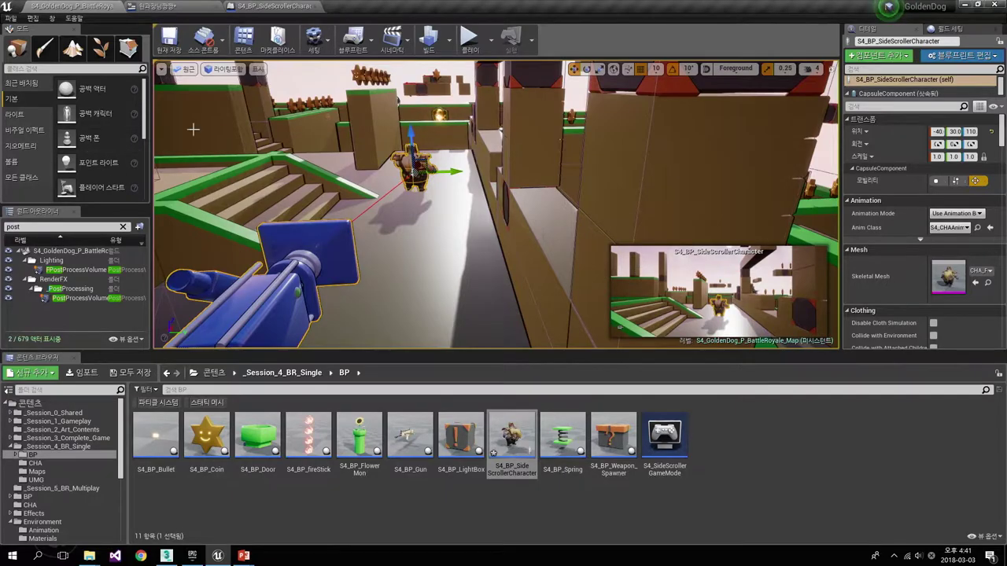
- Open the S4_BP_SideScrollerCharacter Blueprint editor and move its window higher
key(ctrl+e)
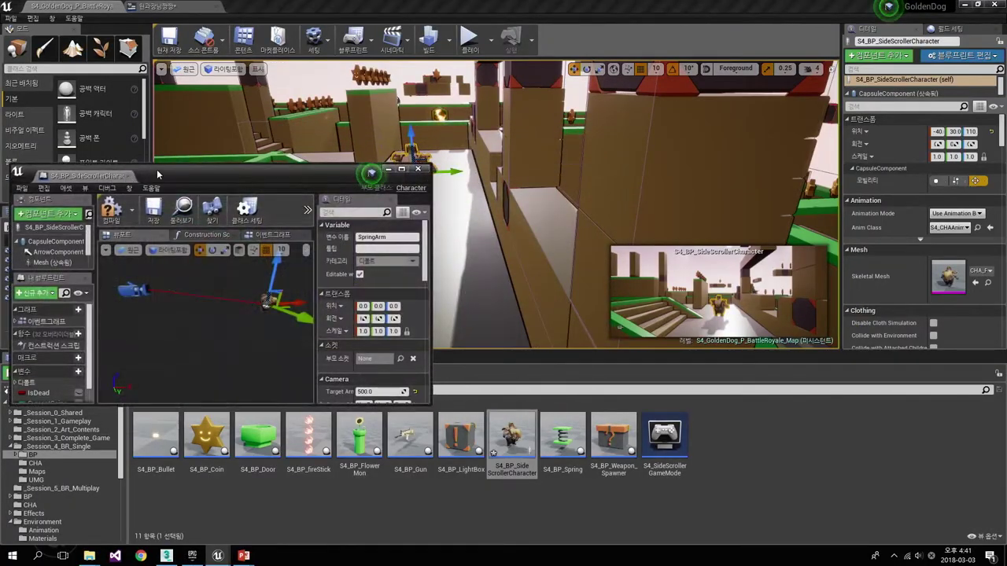
drag(157, 174, 164, 121)
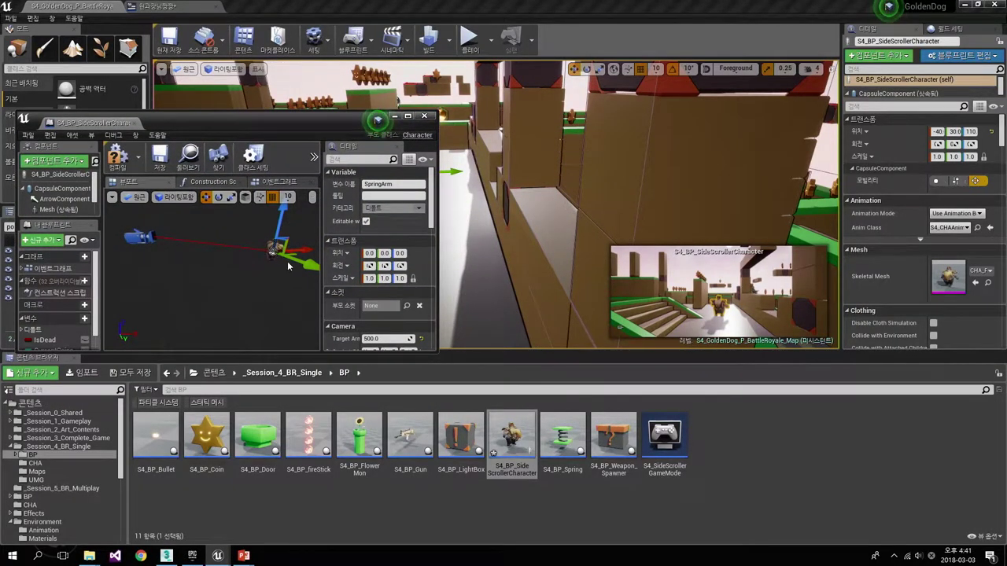
scroll(353, 318, down, 5)
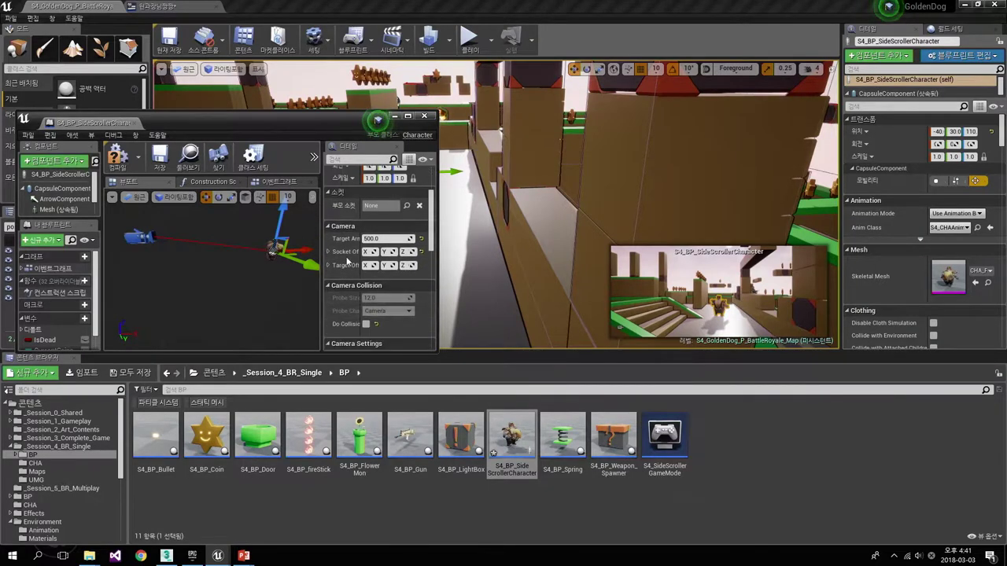
drag(322, 252, 311, 251)
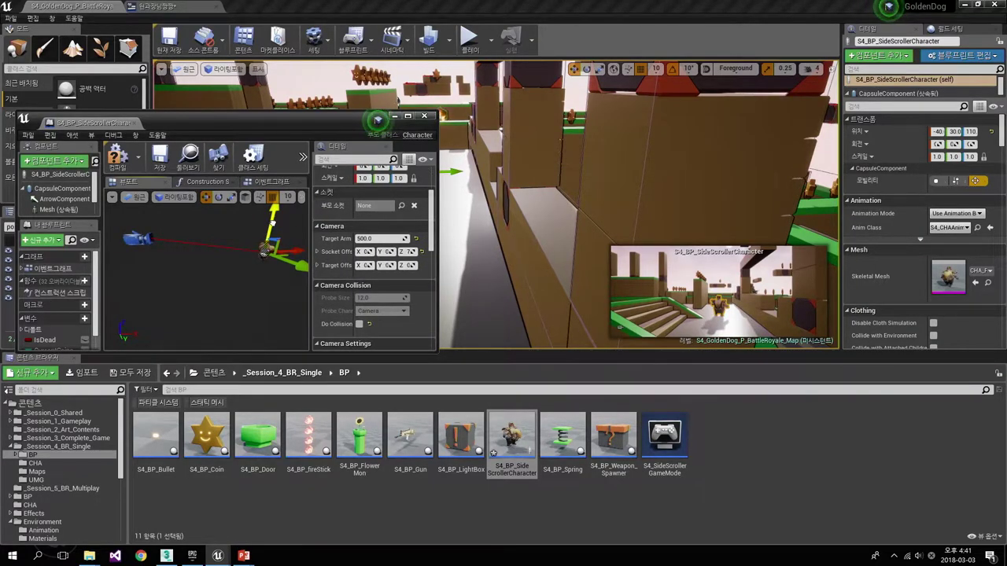
- Tilt and rotate the SpringArm around the character, then raise and heighten the editor window
drag(273, 223, 274, 212)
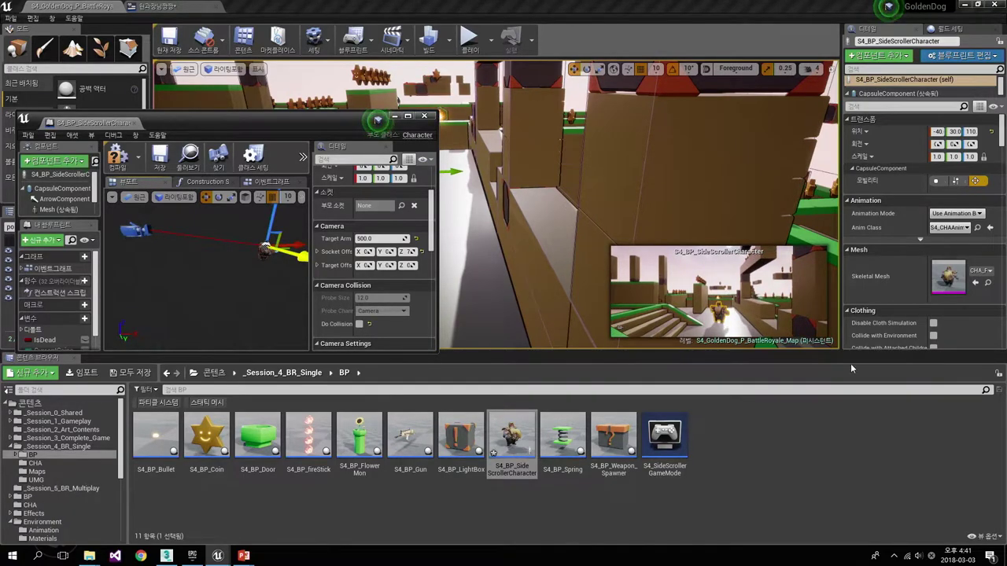
mouse_move(297, 247)
mouse_down()
mouse_move(268, 250)
mouse_move(299, 246)
mouse_up()
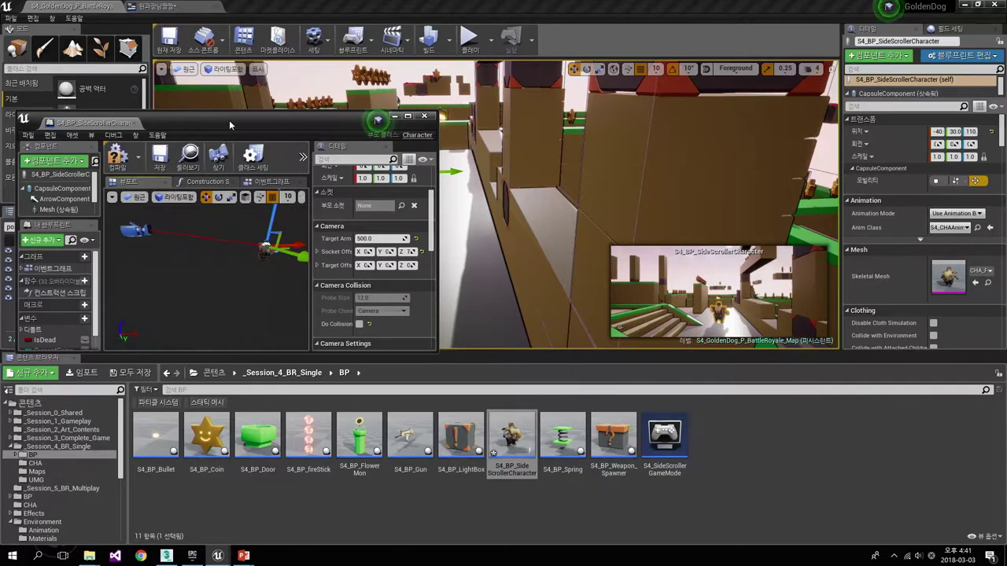
drag(229, 120, 237, 96)
drag(429, 325, 429, 521)
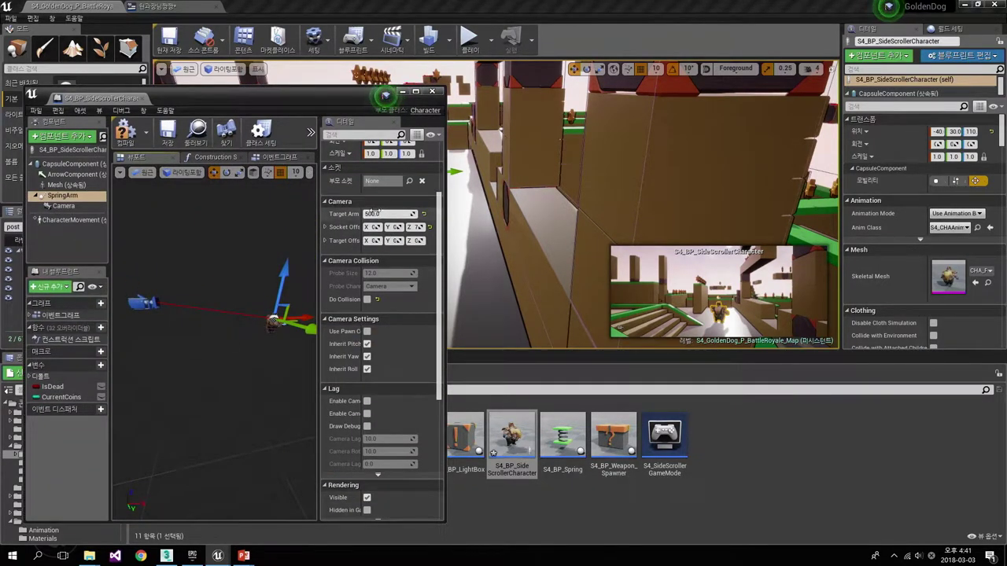
- Set the SpringArm's Target Arm Length to 200.0
mouse_move(358, 214)
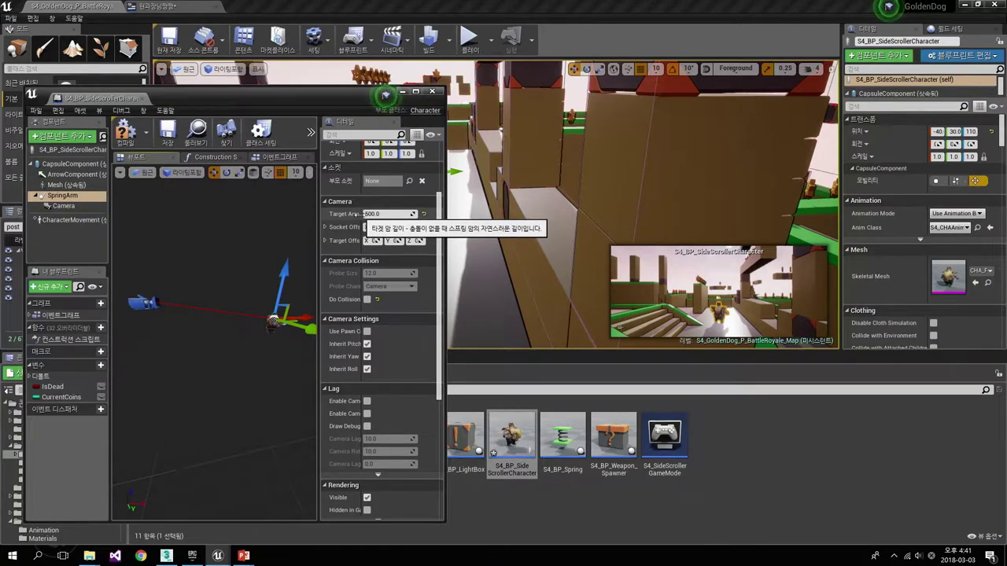
drag(362, 213, 384, 214)
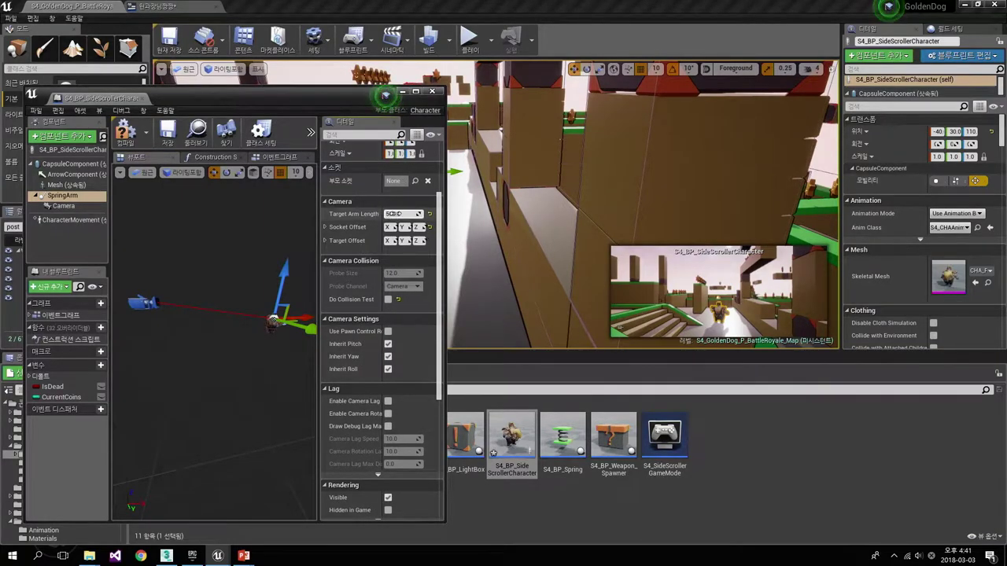
click(393, 214)
text(180)
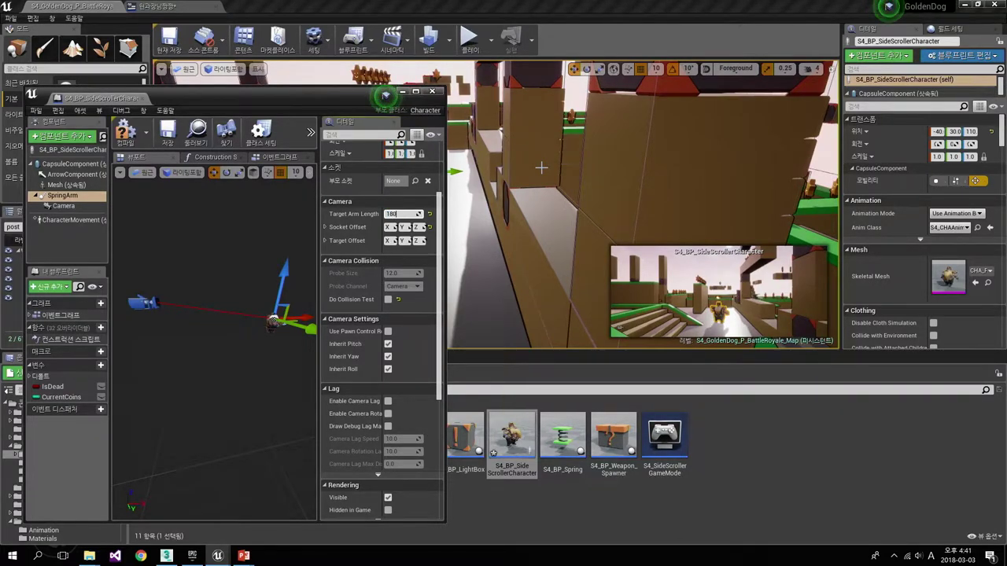
key(Return)
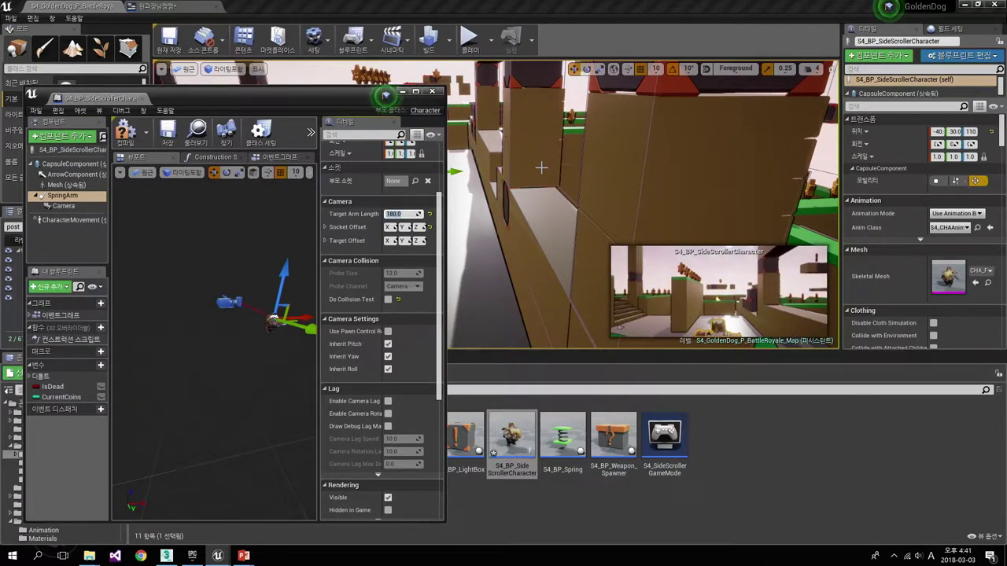
key(BackSpace)
text(200)
key(Return)
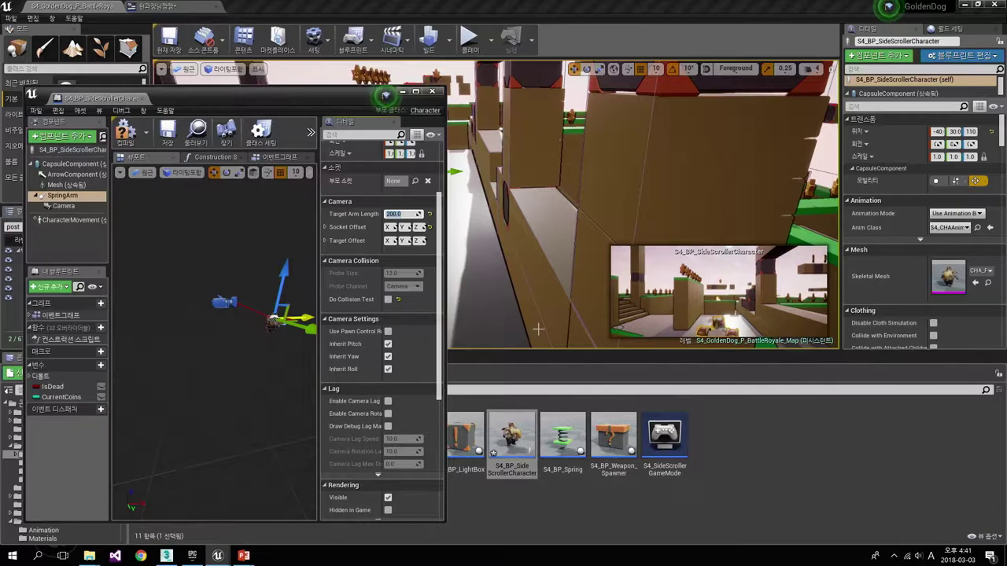
- Raise the SpringArm socket offset to Z 75 and maximize the Blueprint editor
click(286, 269)
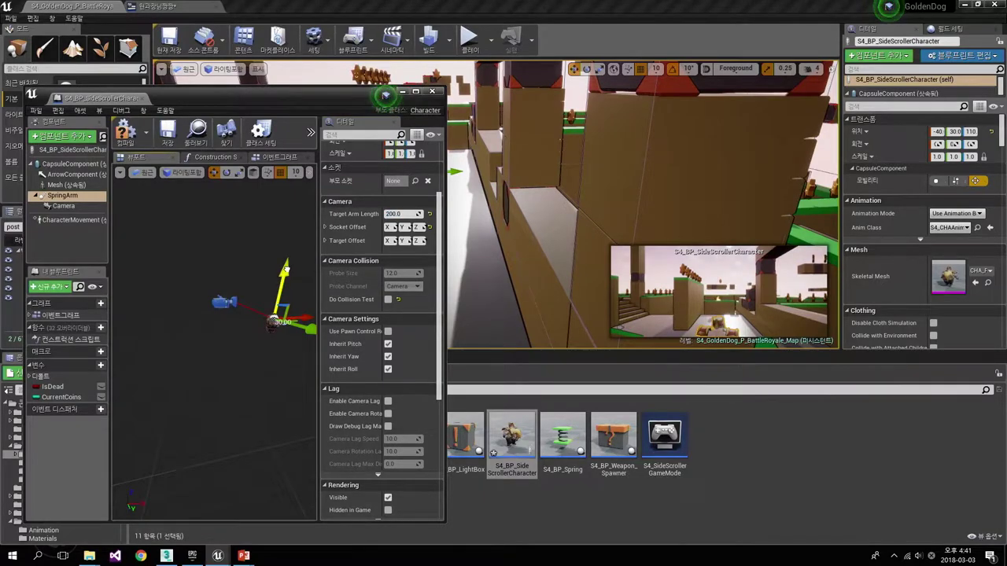
drag(285, 269, 292, 275)
mouse_move(275, 323)
mouse_down()
mouse_move(240, 324)
mouse_move(247, 315)
mouse_up()
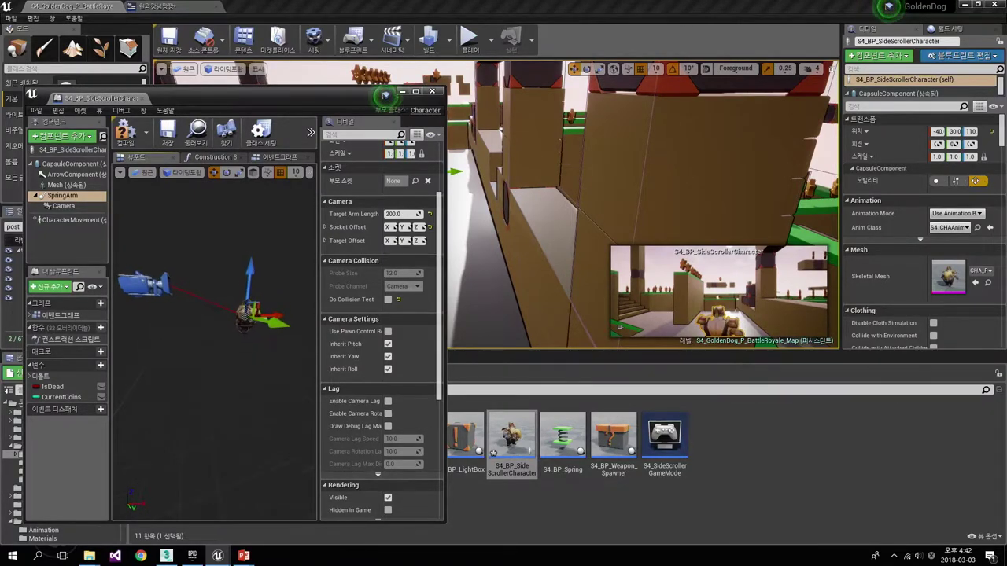
drag(262, 100, 362, 1)
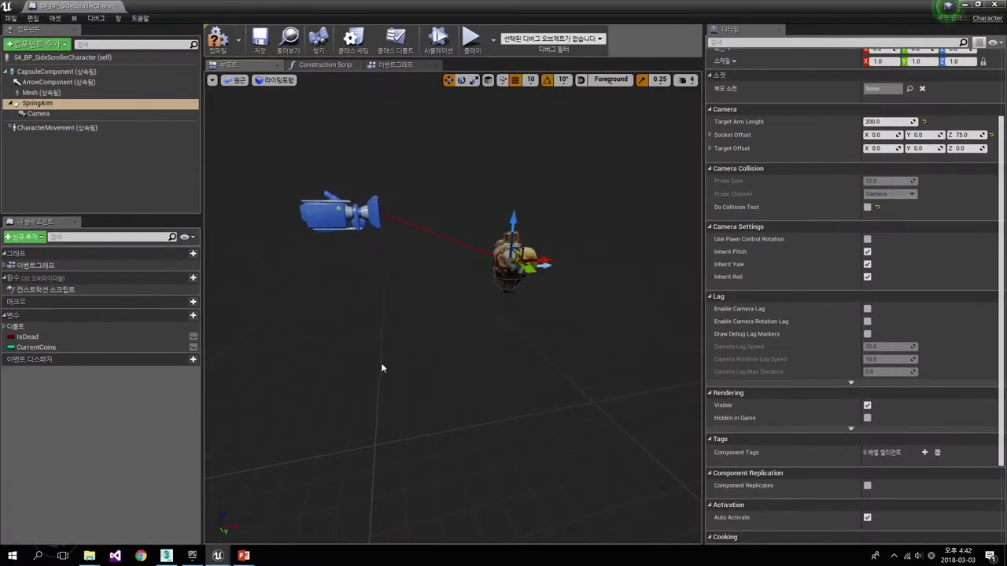
- Frame the spring arm in the preview viewport with the Blueprint editor maximized
key(f)
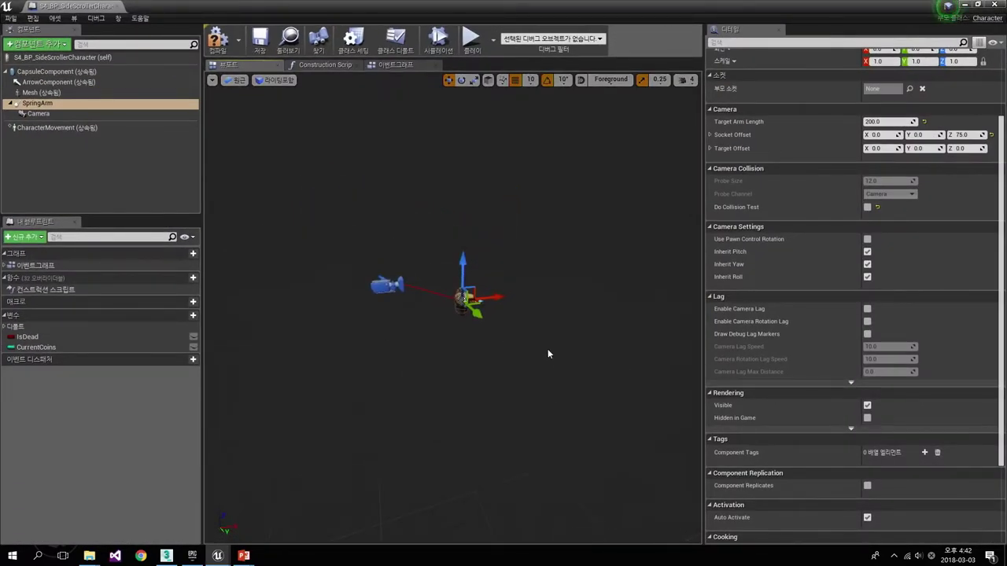
middle_drag(525, 345, 657, 306)
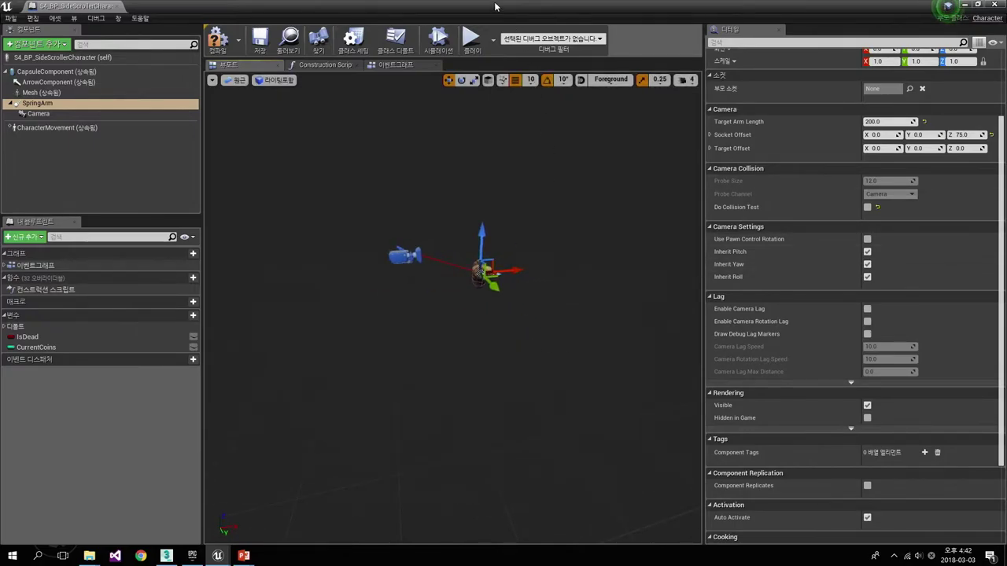
drag(497, 6, 519, 92)
double_click(541, 88)
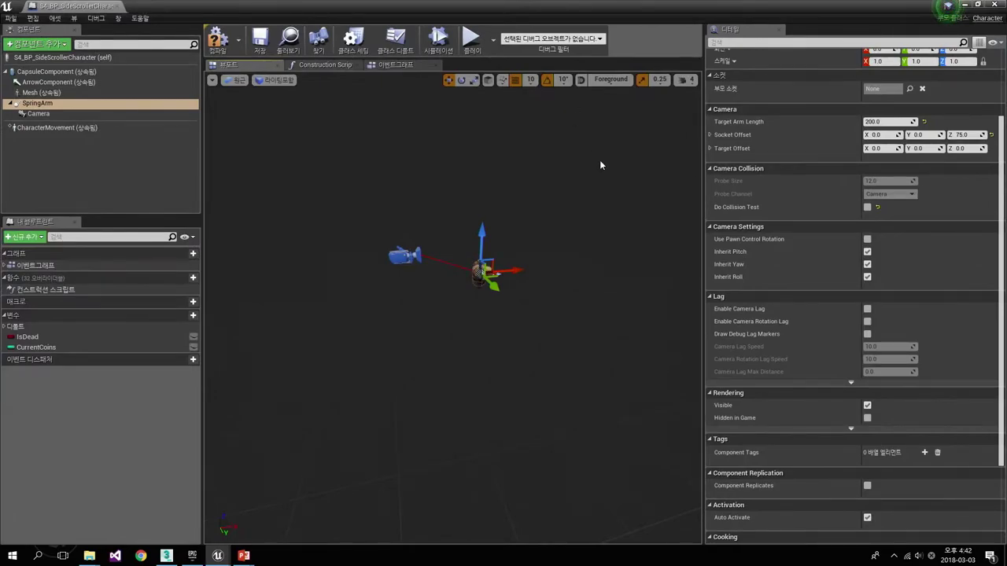
scroll(793, 276, up, 2)
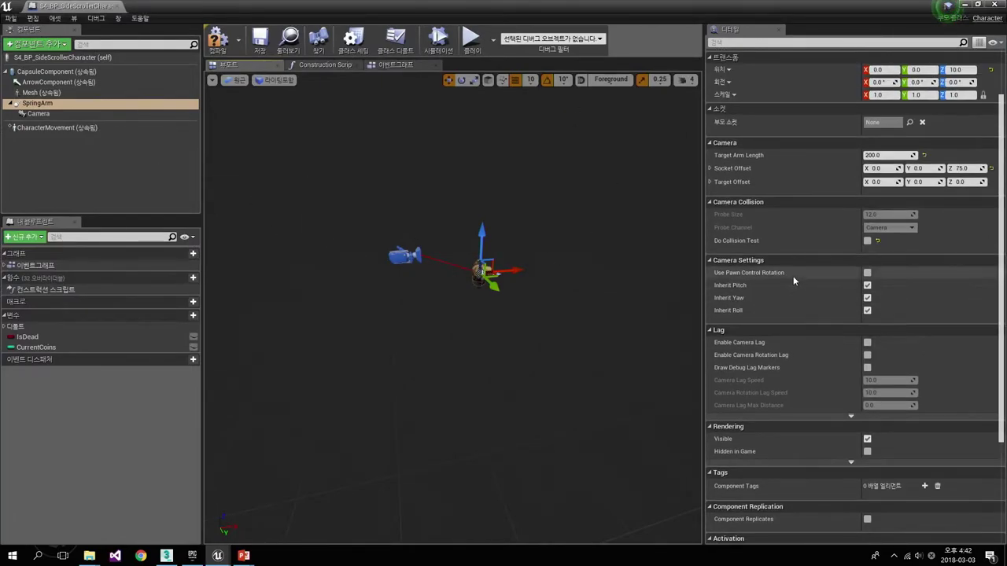
scroll(717, 271, up, 3)
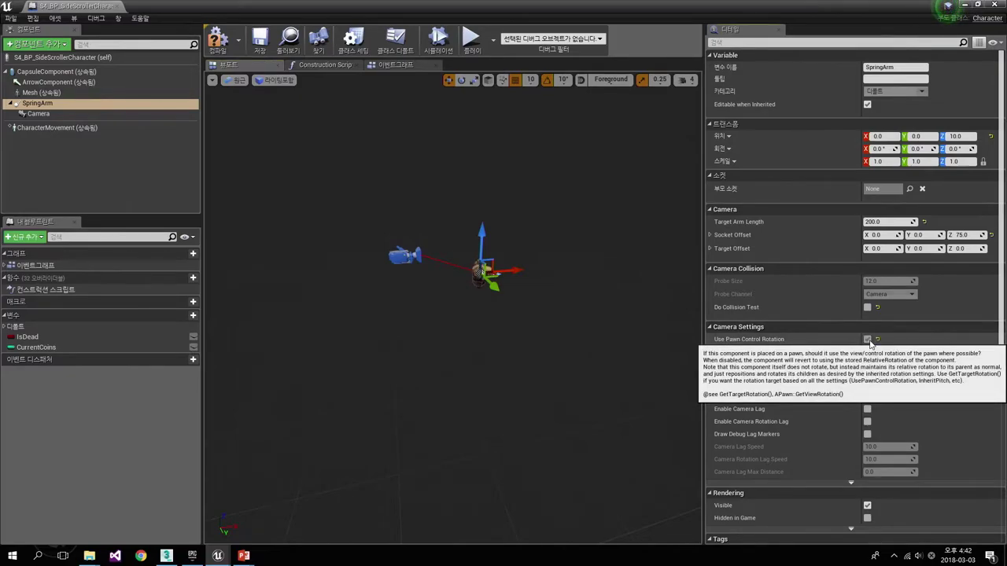
- Enable Use Pawn Control Rotation on the SpringArm and compile the Blueprint
click(867, 340)
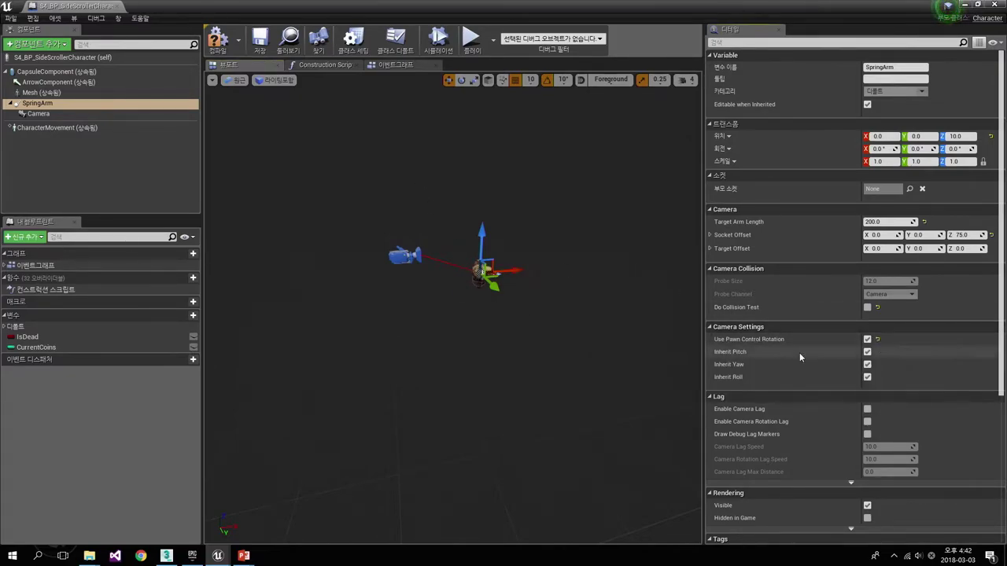
click(212, 41)
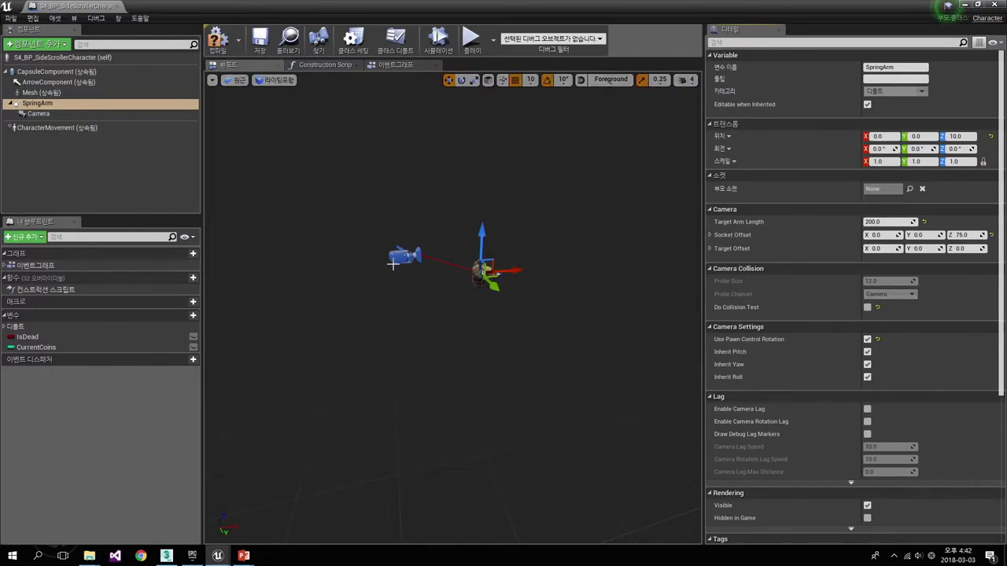
mouse_move(397, 266)
mouse_down()
mouse_move(369, 271)
mouse_move(393, 291)
mouse_up()
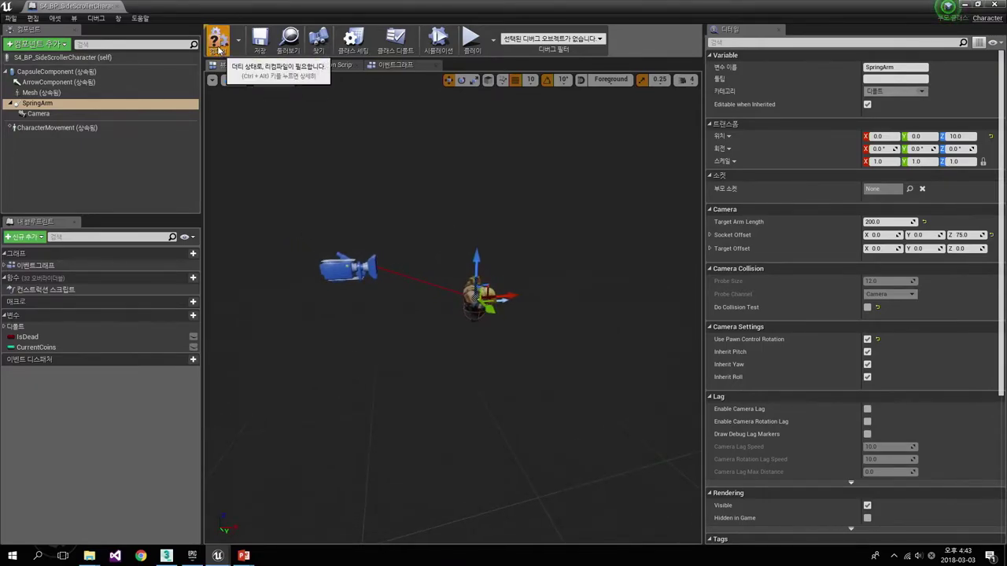
mouse_move(66, 129)
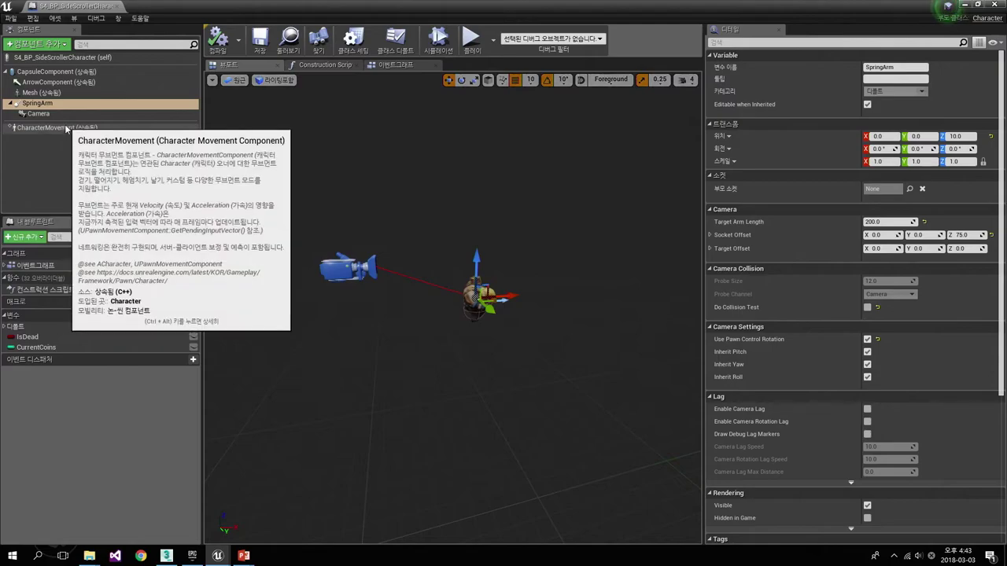
- Untick Constrain to Plane in CharacterMovement and compile the Blueprint
click(67, 131)
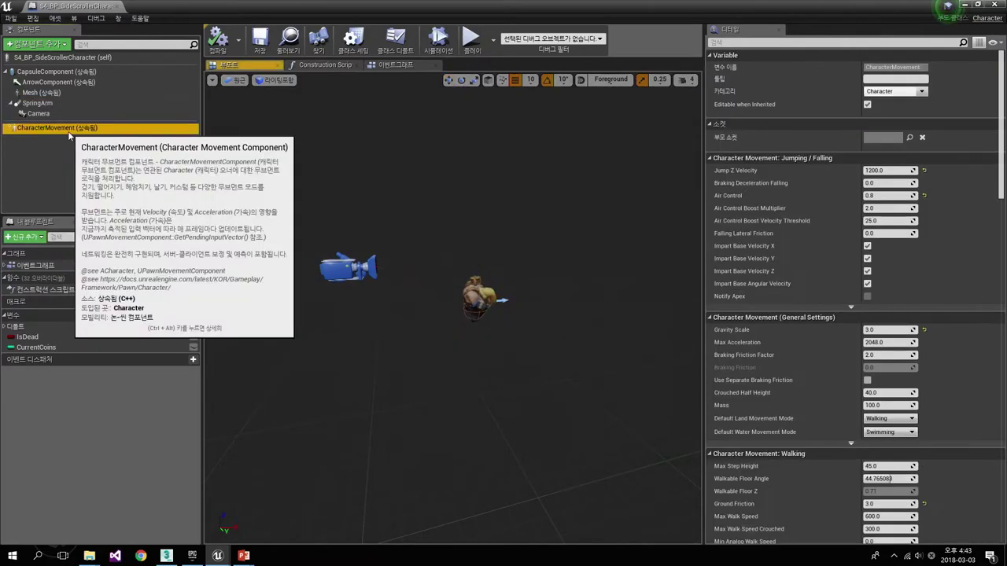
scroll(853, 289, down, 5)
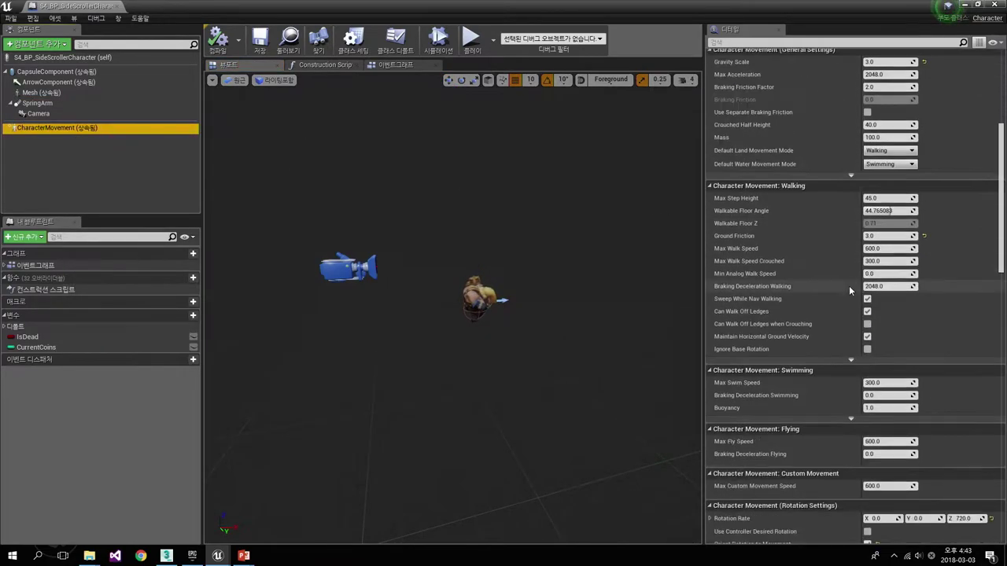
scroll(848, 285, down, 3)
scroll(842, 274, down, 5)
scroll(853, 291, down, 5)
scroll(857, 305, down, 4)
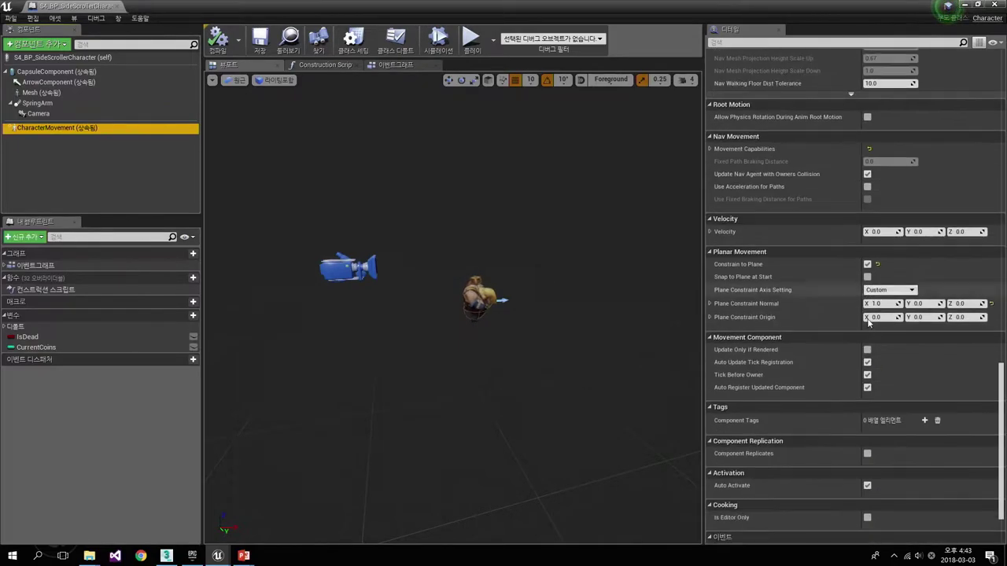
scroll(869, 321, down, 2)
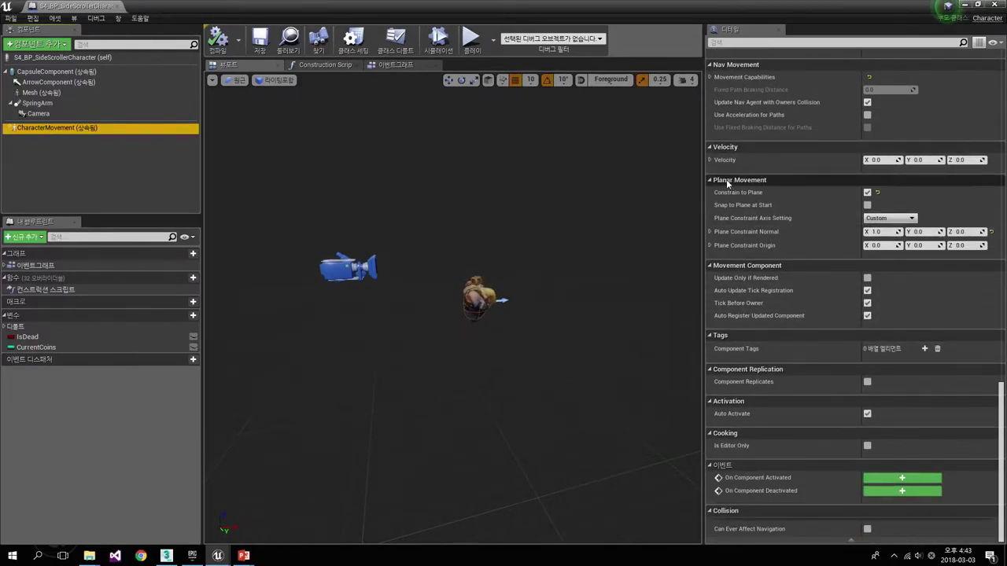
mouse_move(741, 197)
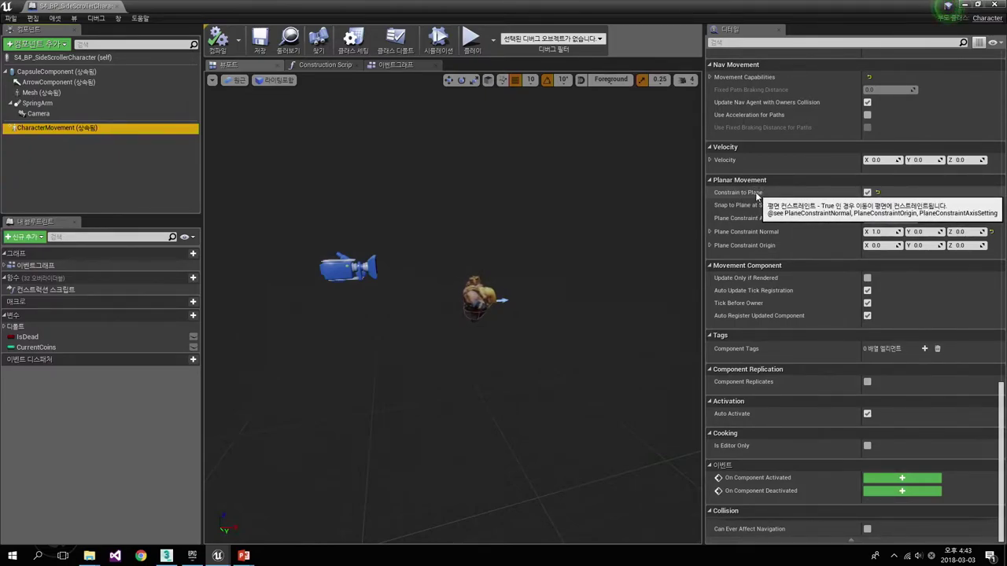
click(867, 193)
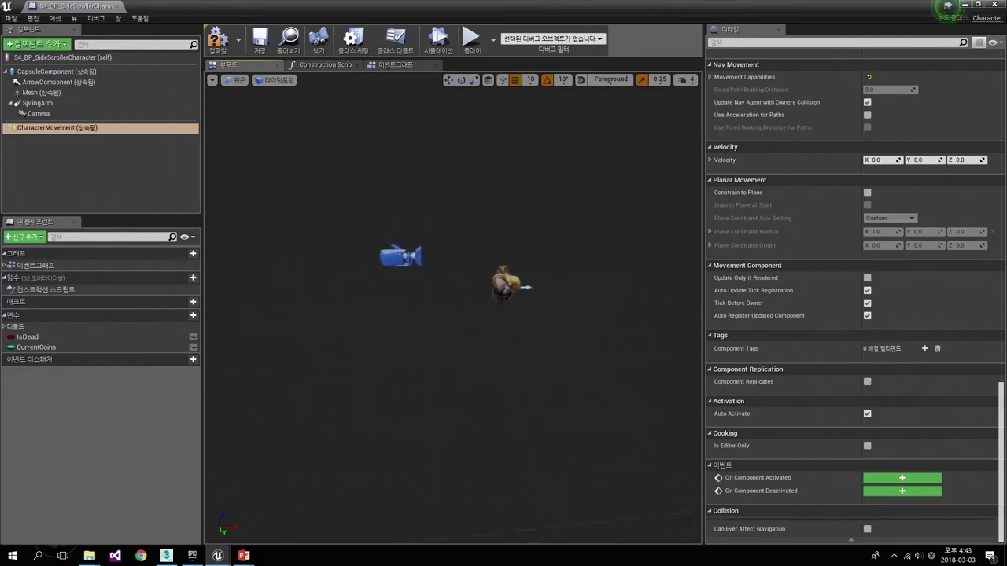
click(216, 41)
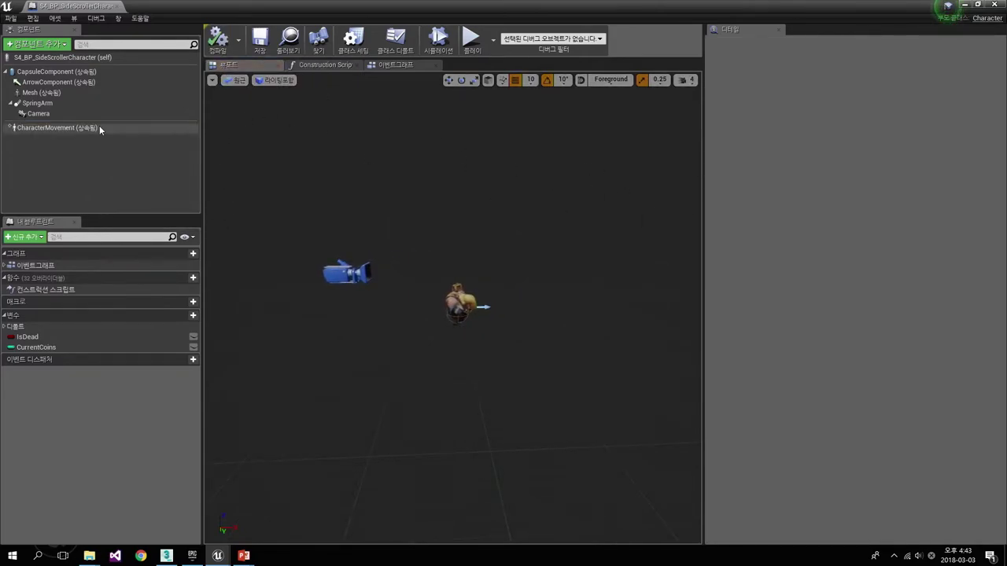
- Untick Orient Rotation to Movement in CharacterMovement and compile again
click(99, 127)
scroll(831, 299, up, 3)
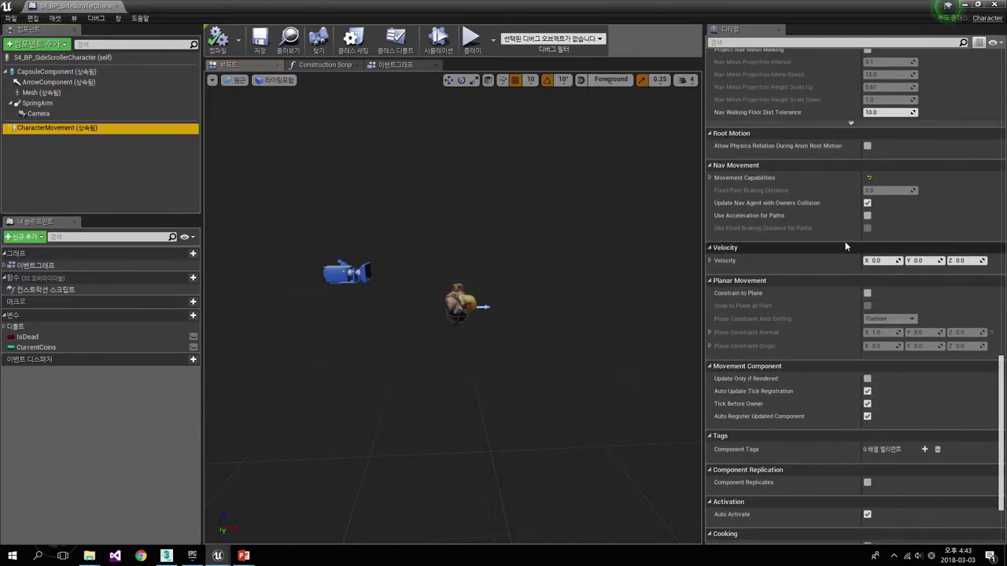
scroll(844, 242, up, 5)
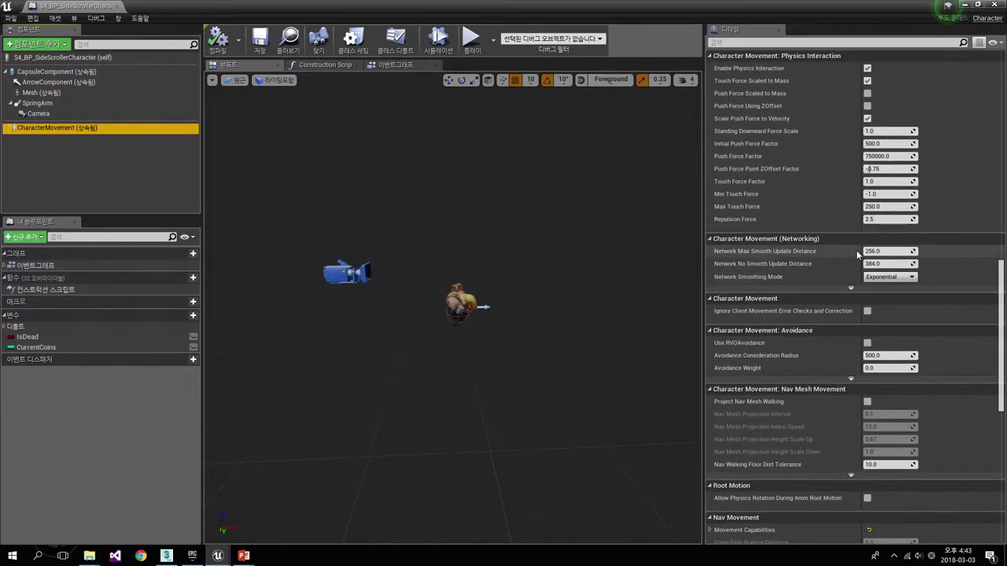
scroll(854, 254, up, 3)
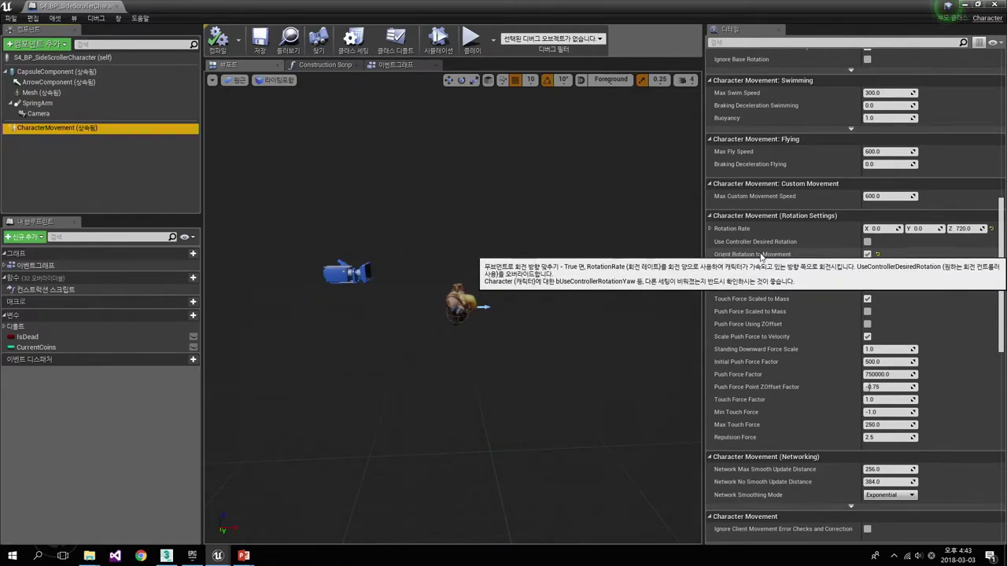
click(868, 254)
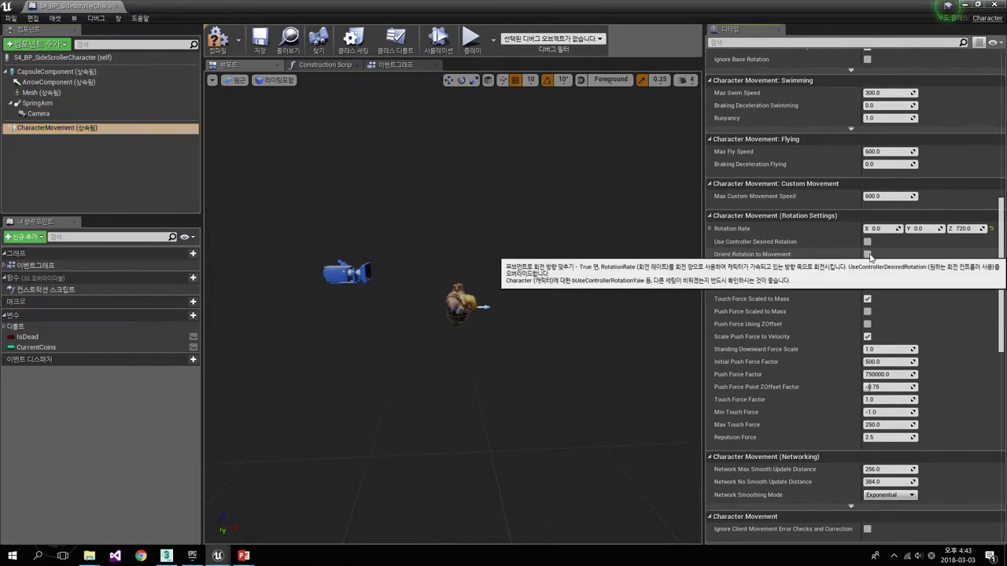
click(219, 46)
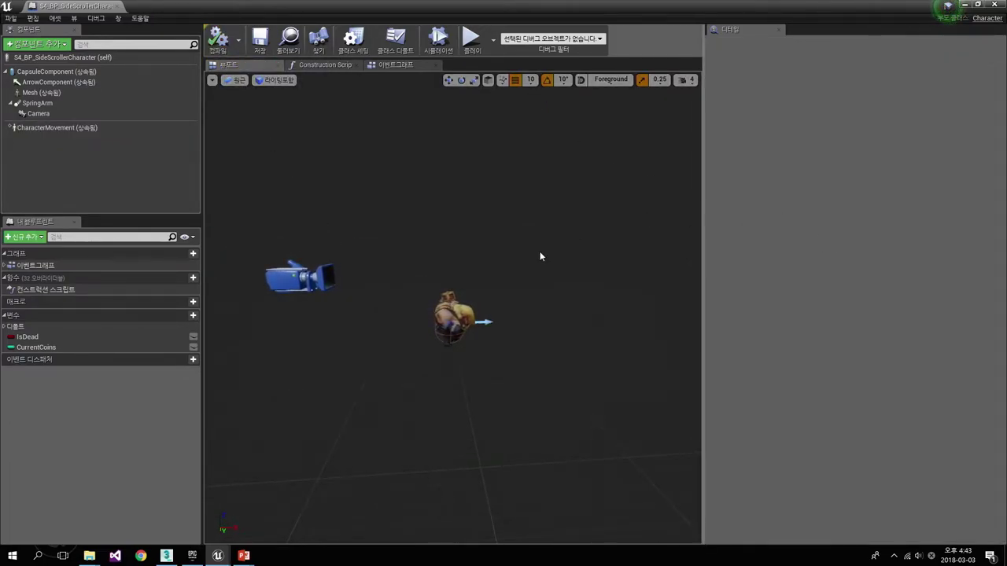
click(115, 6)
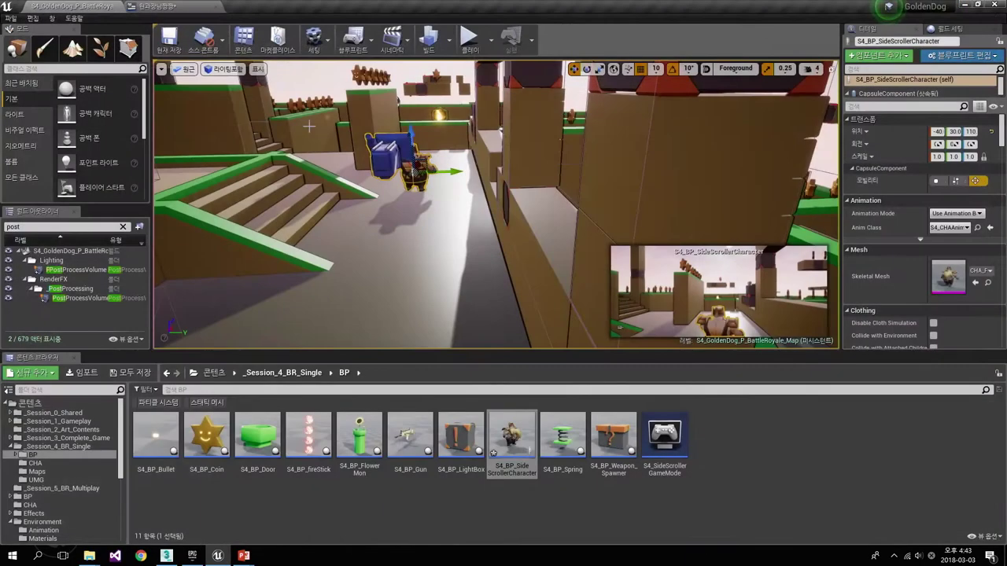
right_drag(430, 193, 227, 105)
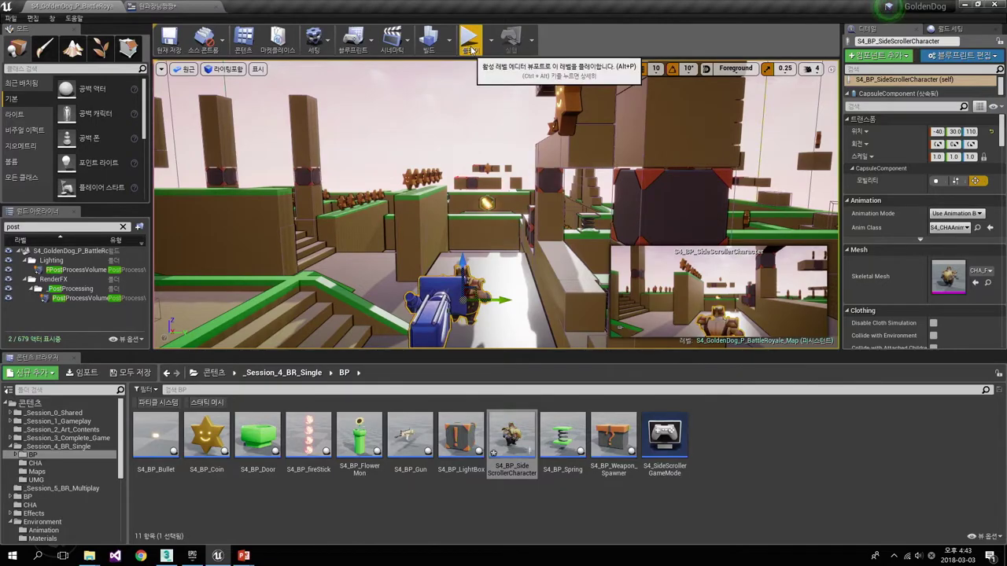
click(472, 51)
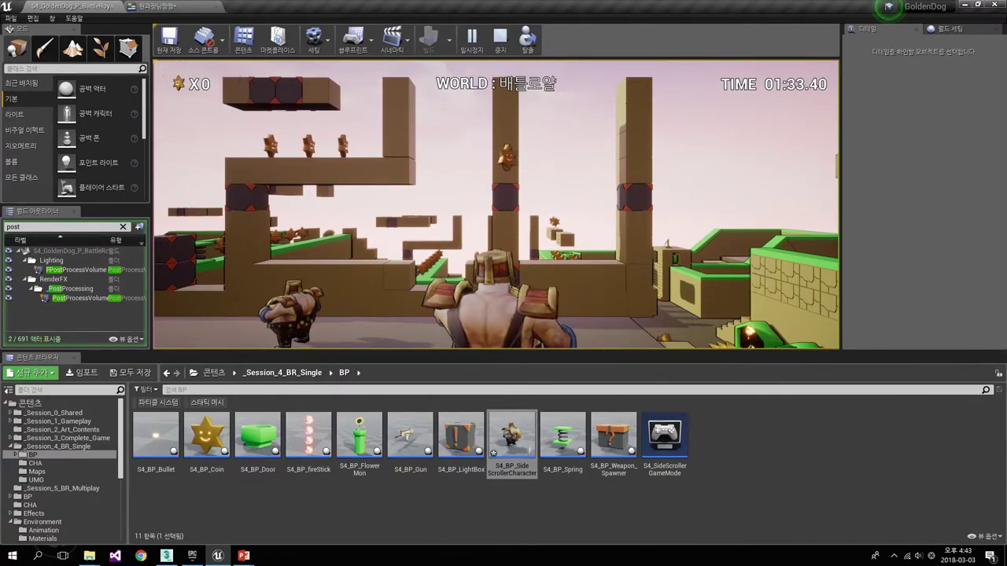
key(s)
key(w)
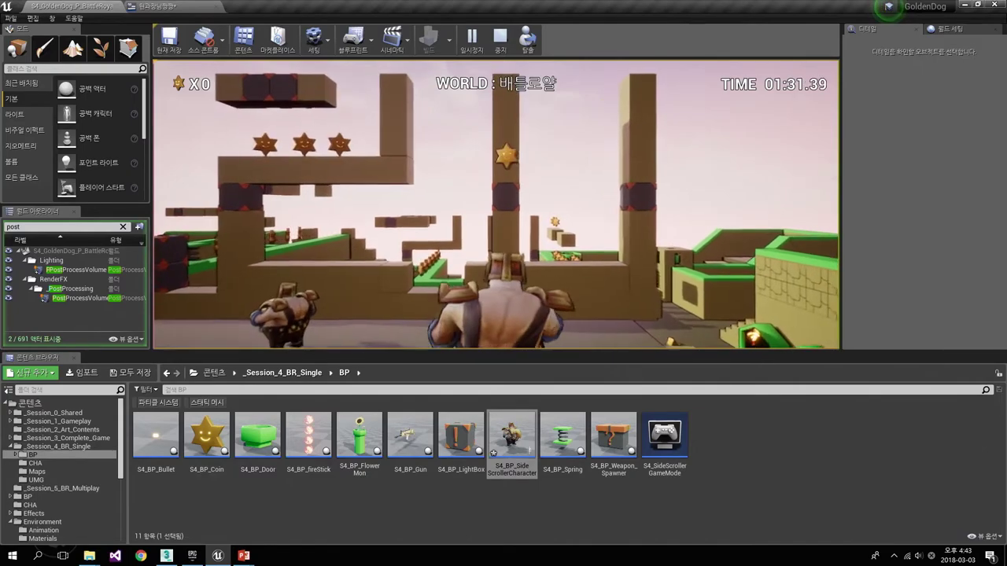
key(w)
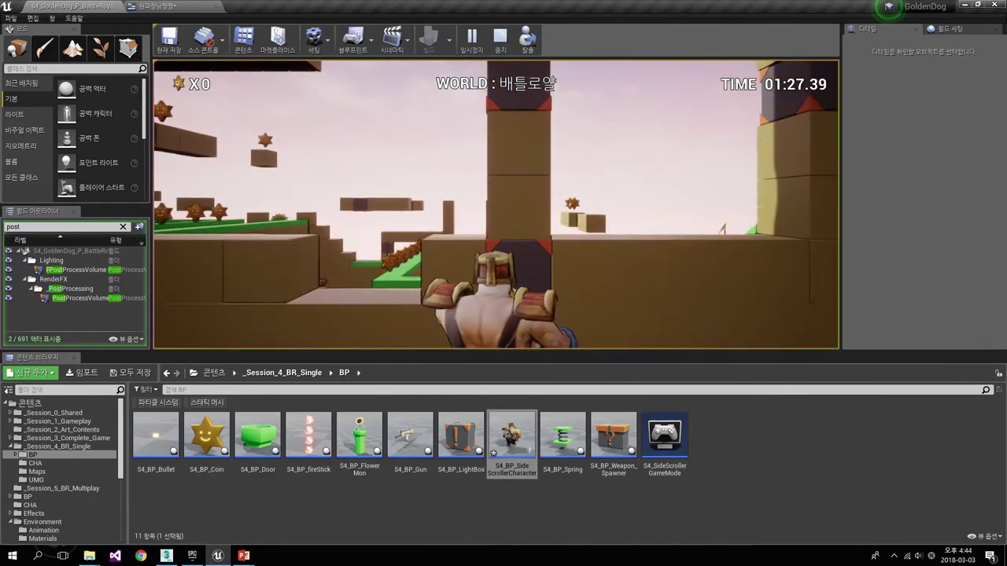
key(Escape)
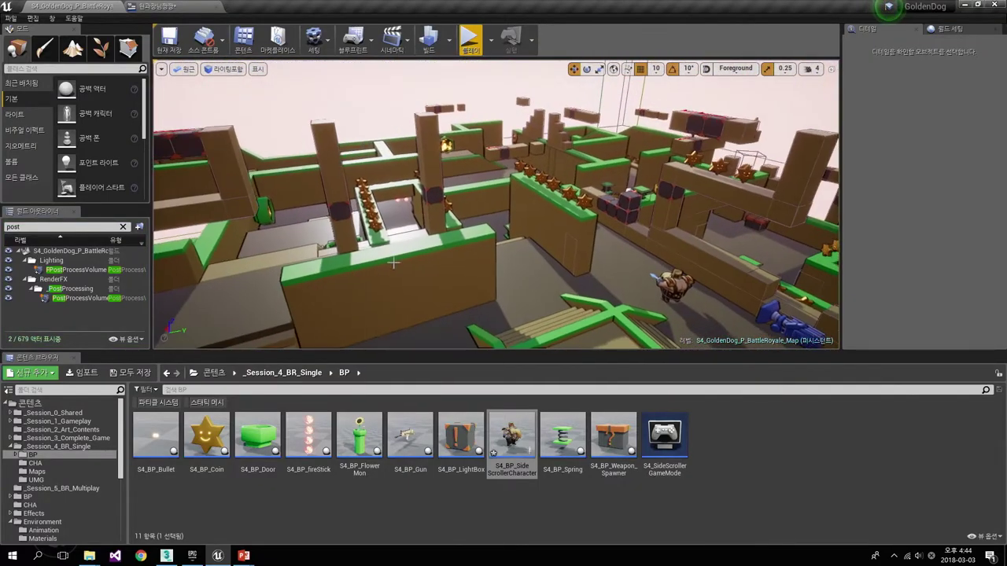
- Open Project Settings from the Edit menu
click(34, 19)
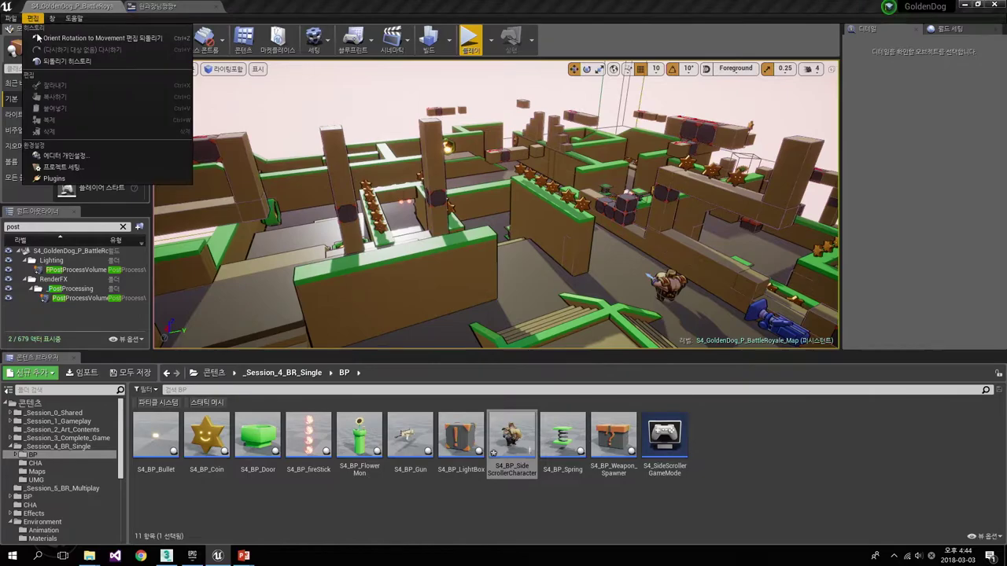
click(87, 169)
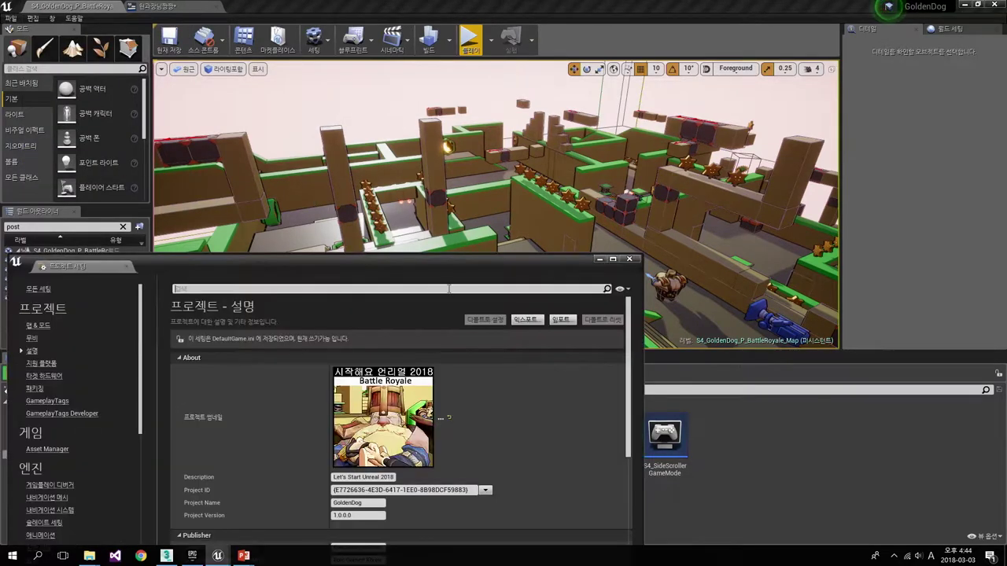
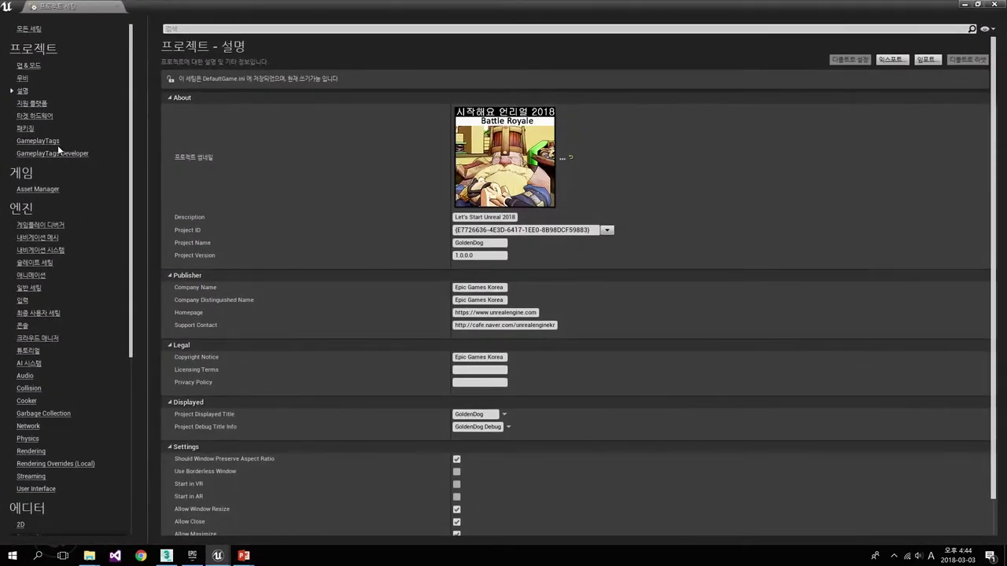
- Open the Input settings and collapse the MoveRight and MoveForward key lists
click(22, 302)
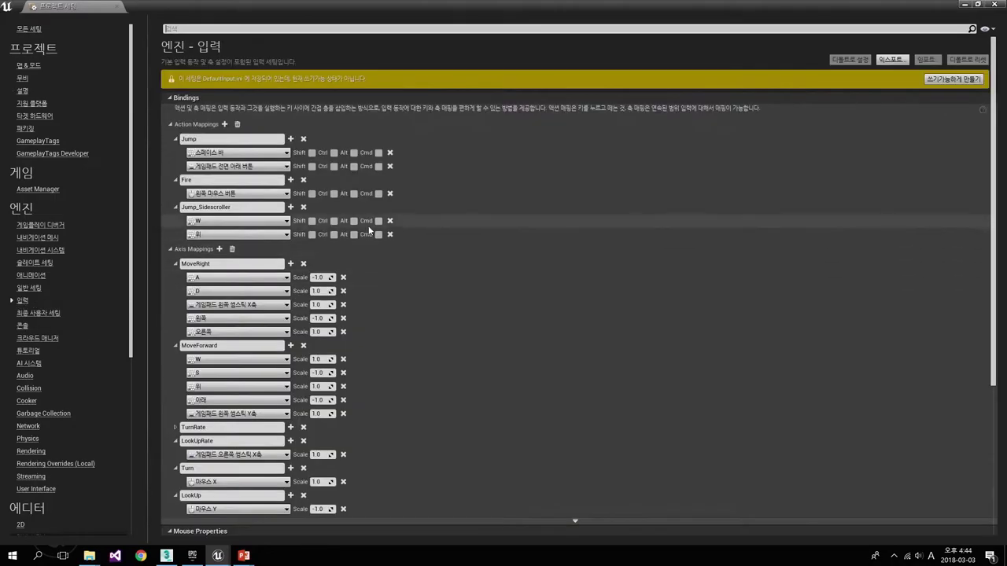
scroll(418, 256, down, 5)
scroll(196, 274, down, 1)
scroll(189, 213, up, 2)
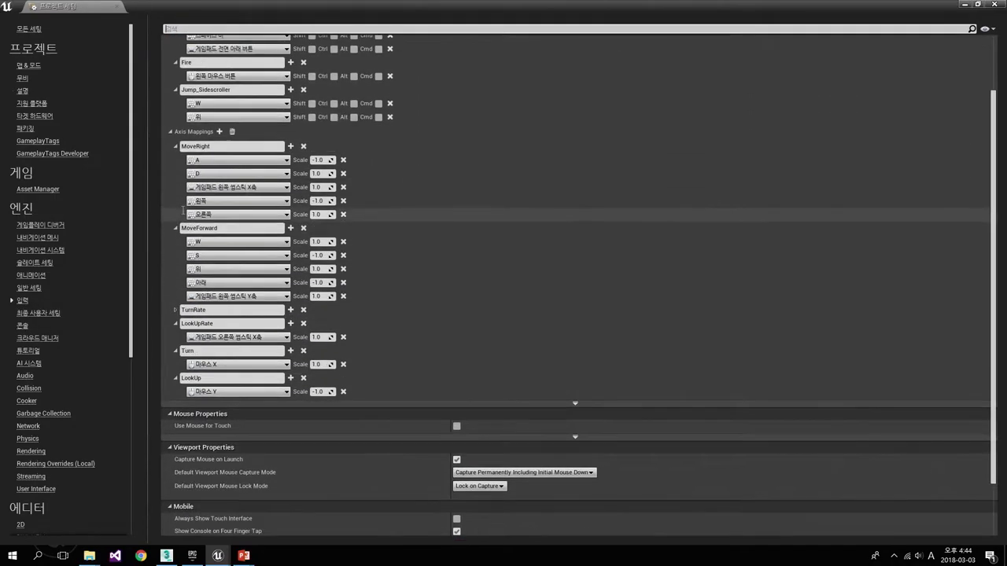
click(174, 145)
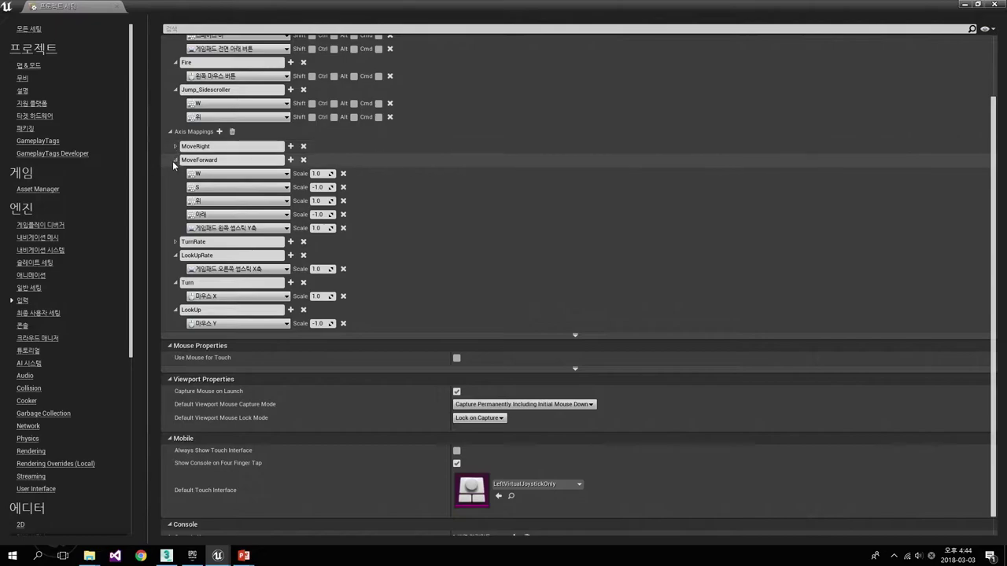
click(175, 160)
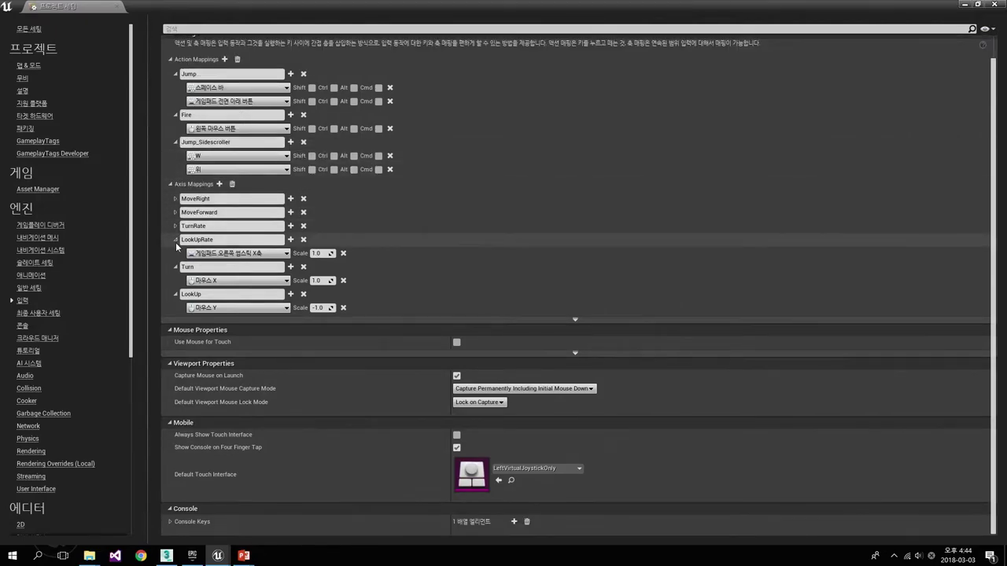
- Delete the LookUpRate, TurnRate, Turn and LookUp axis mappings
click(304, 240)
click(304, 253)
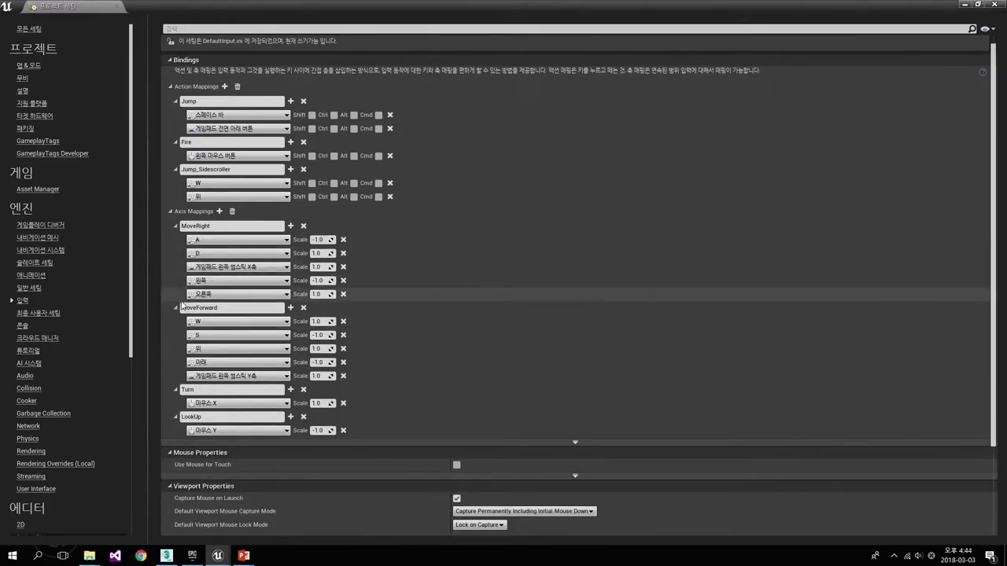
scroll(181, 305, down, 3)
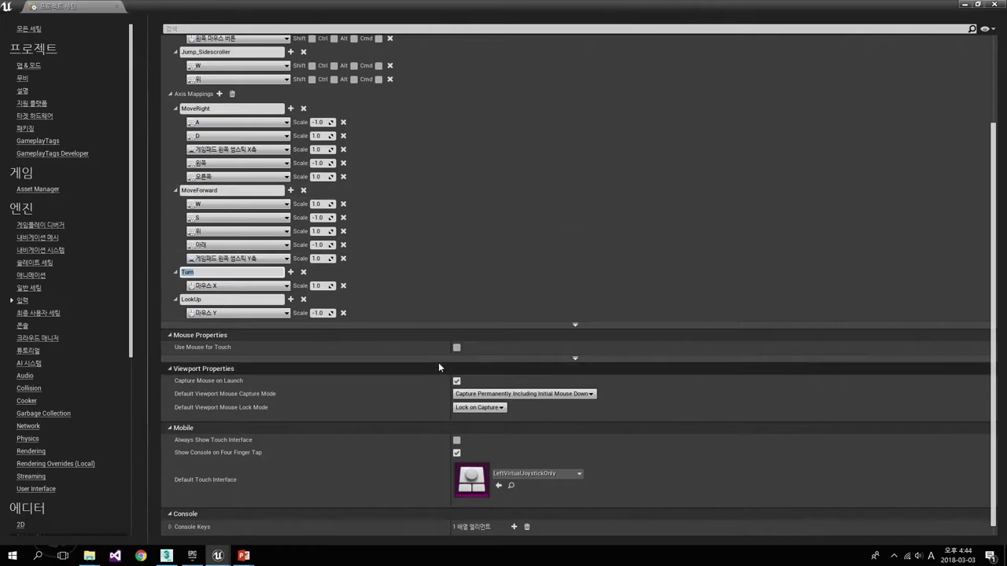
click(305, 273)
click(303, 294)
scroll(189, 251, up, 3)
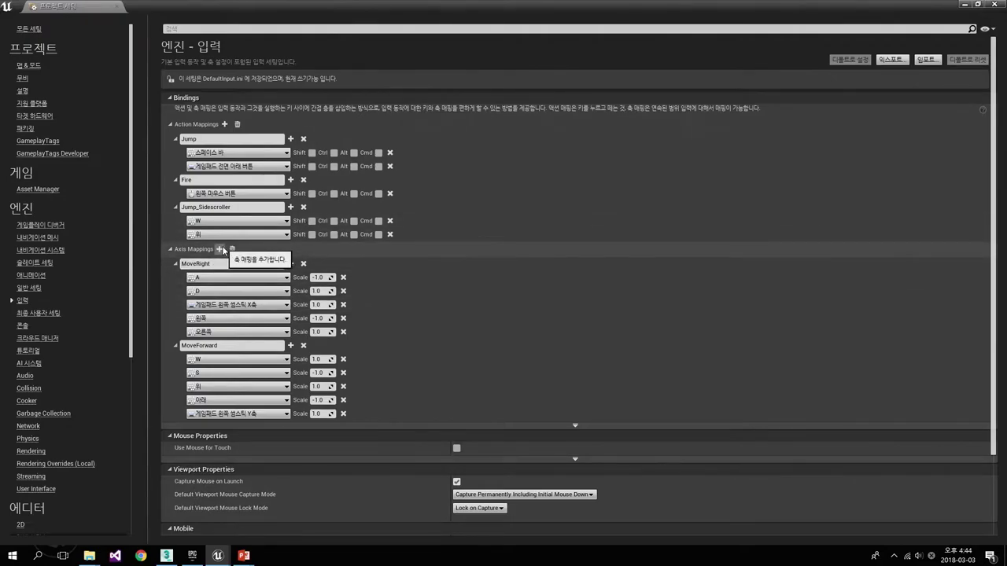
- Add a new axis mapping named 마우스좌우이동, without spaces
click(221, 249)
scroll(212, 315, down, 2)
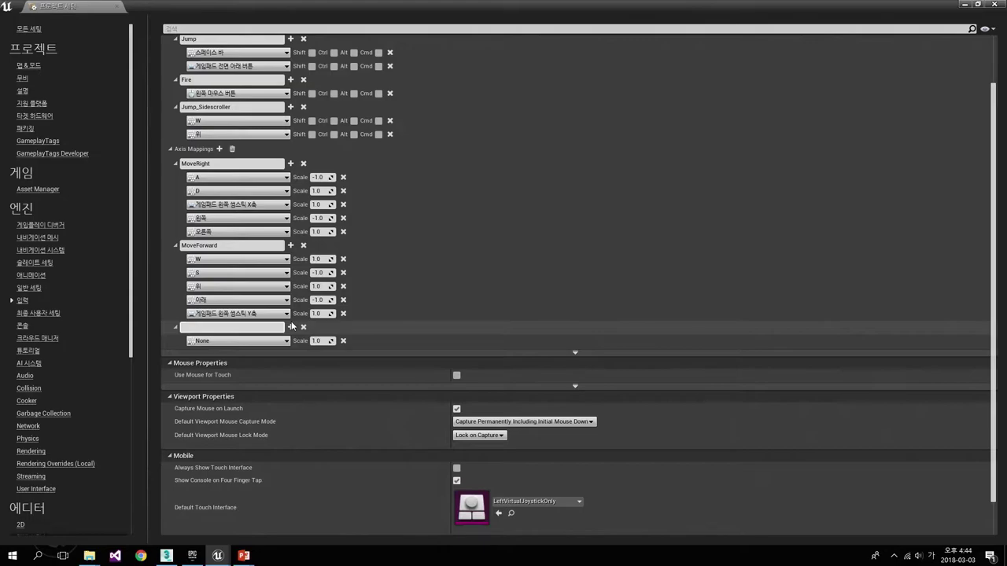
text(마우스 좌우 이)
text(동)
key(Left)
key(Left)
key(Left)
key(BackSpace)
key(Right)
key(Right)
key(Delete)
key(Return)
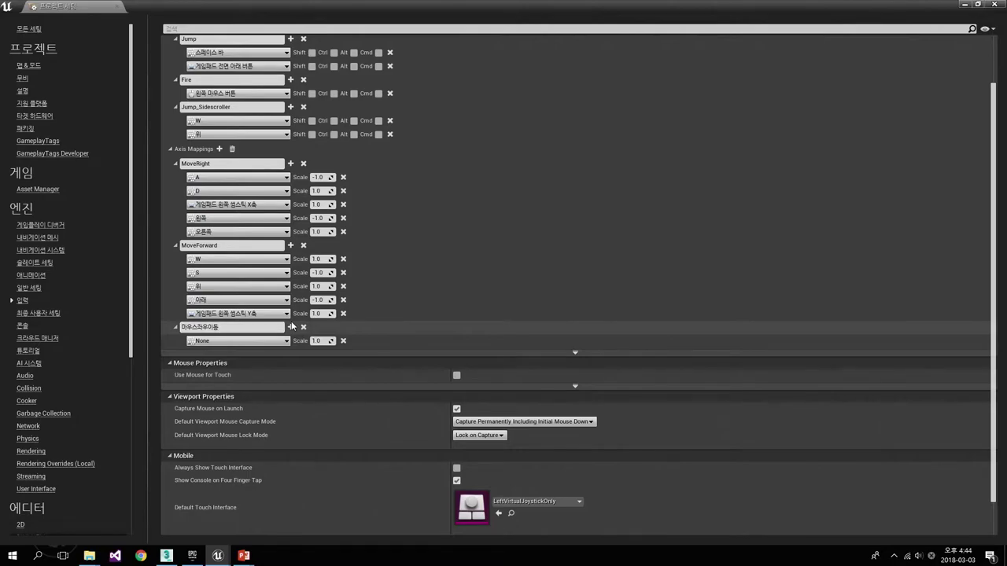
- Bind the 마우스좌우이동 mapping to the 마우스 X key
click(277, 342)
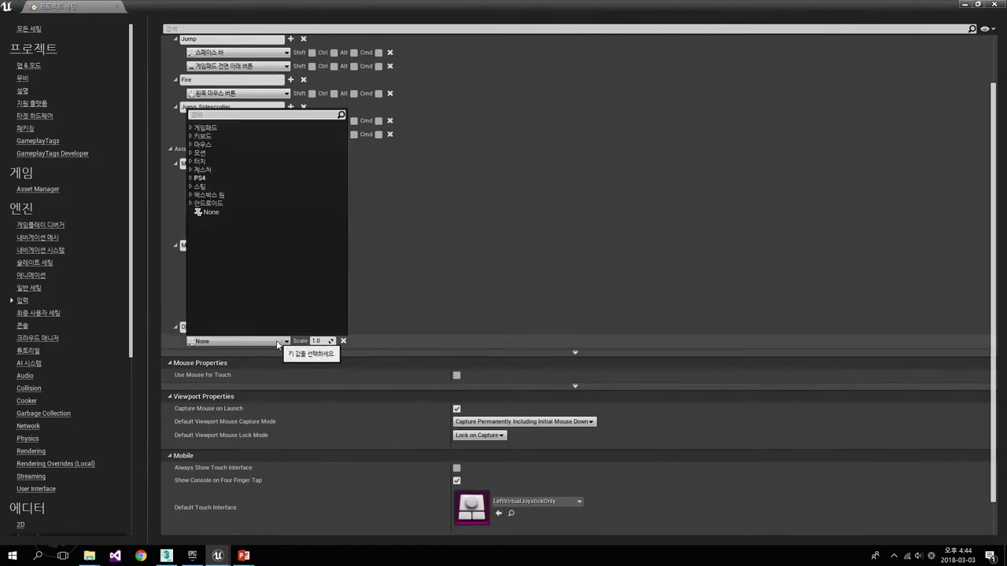
click(191, 145)
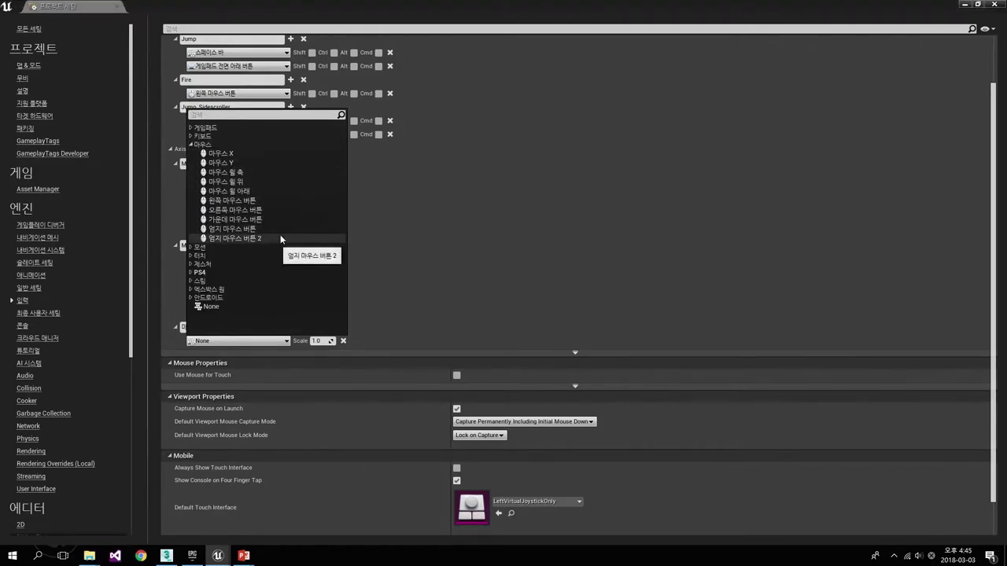
click(244, 154)
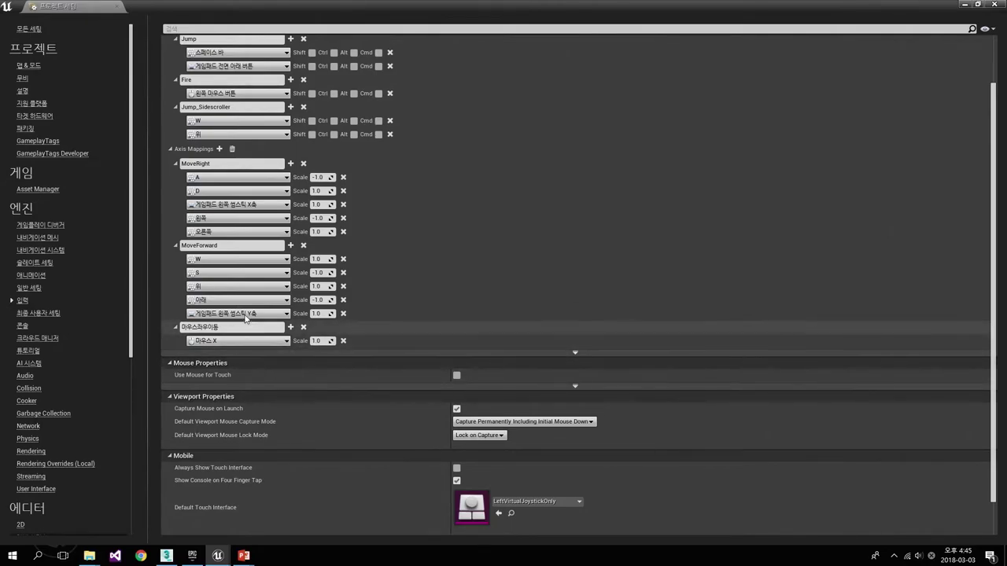
- Add a 마우스위아래이동 axis mapping bound to 마우스 Y, then close Project Settings
click(220, 148)
click(274, 355)
text(마우스위아래이동)
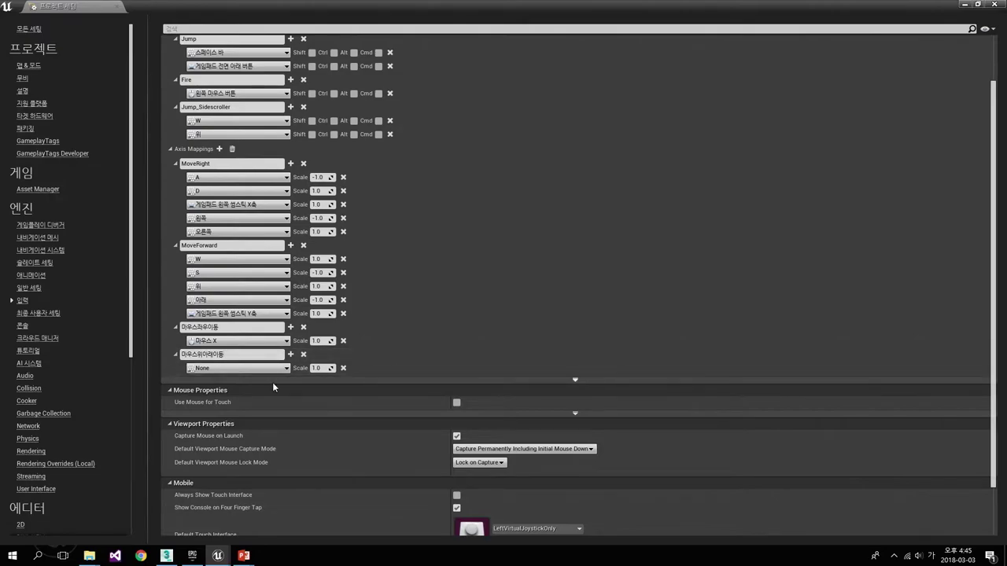
click(259, 368)
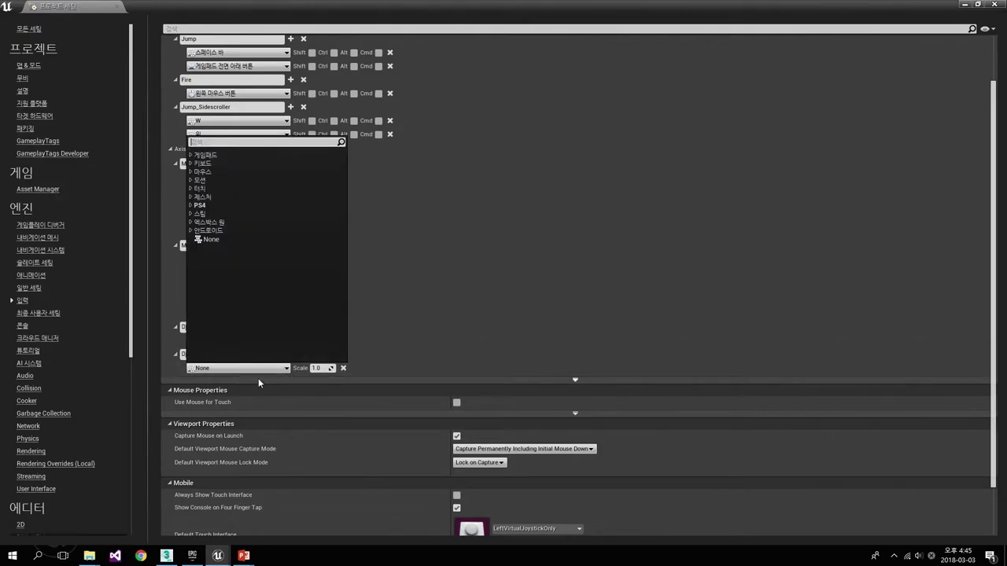
click(197, 172)
click(247, 189)
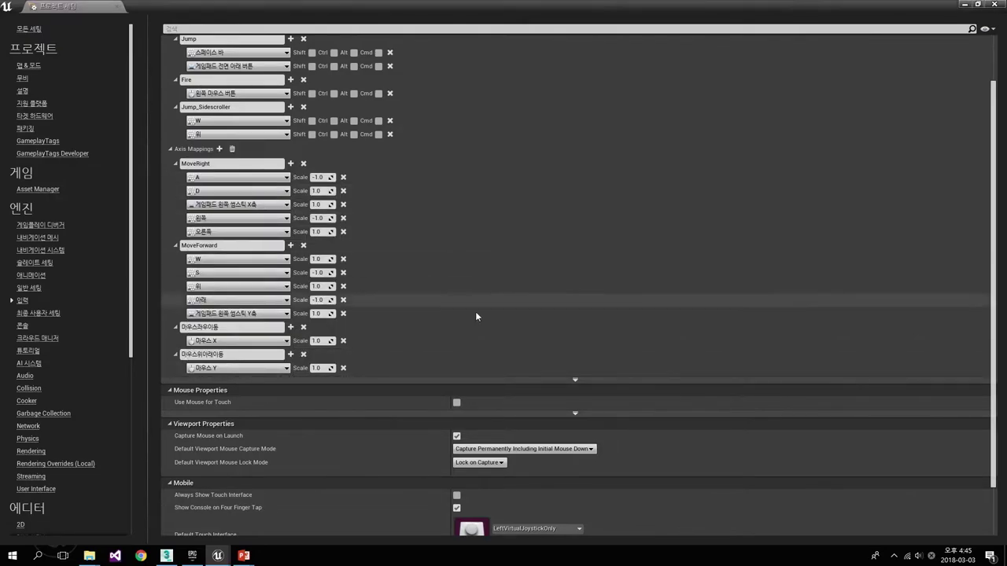
click(118, 6)
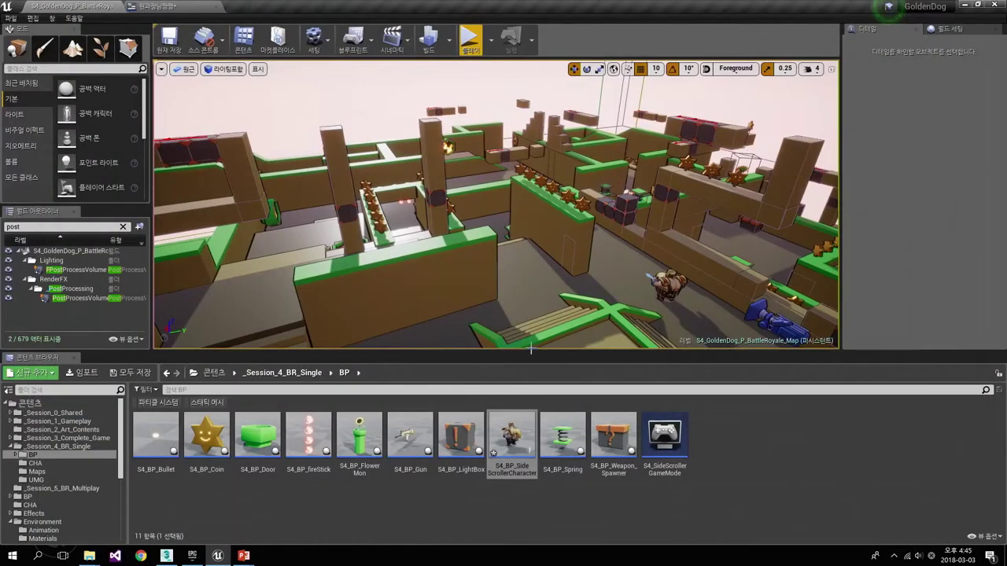
- Open S4_BP_SideScrollerCharacter and place a 마우스좌우이동 input axis event in its Event Graph
double_click(512, 437)
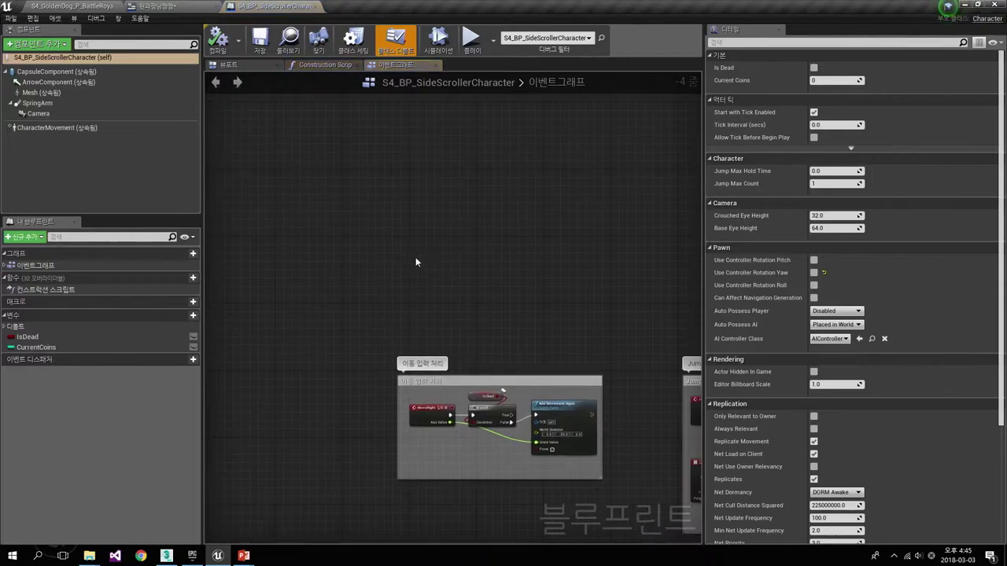
right_click(389, 209)
click(379, 199)
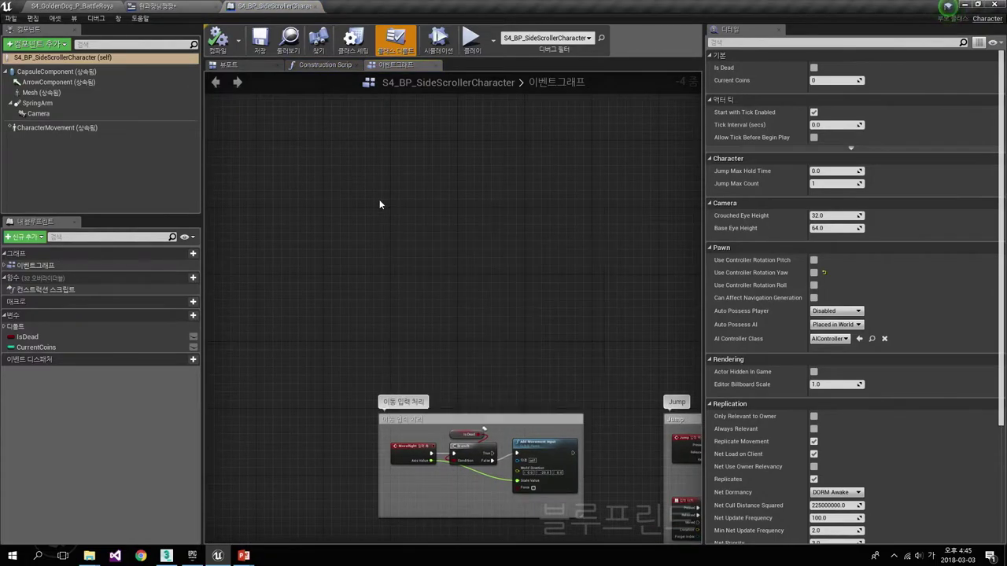
right_click(382, 188)
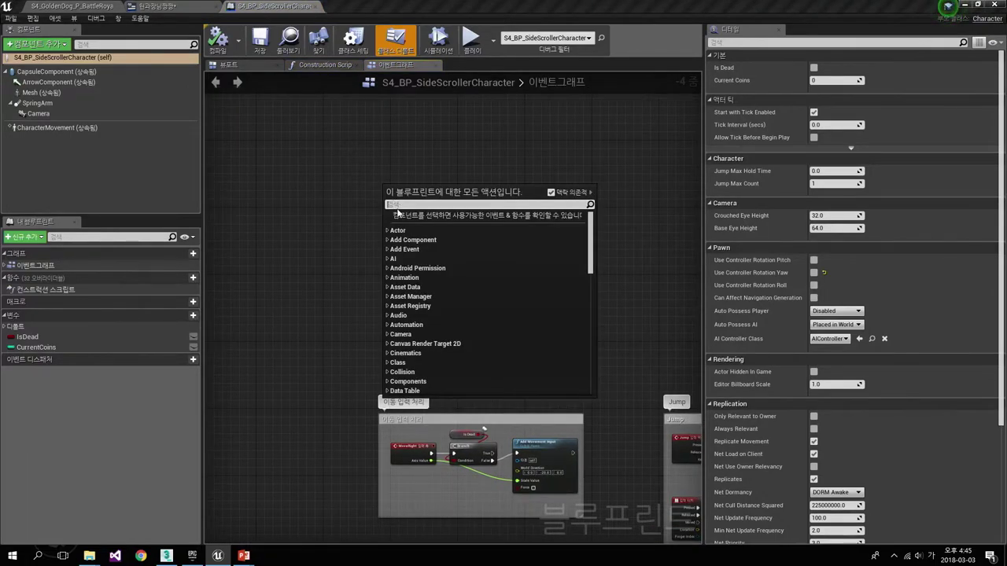
text(마우스)
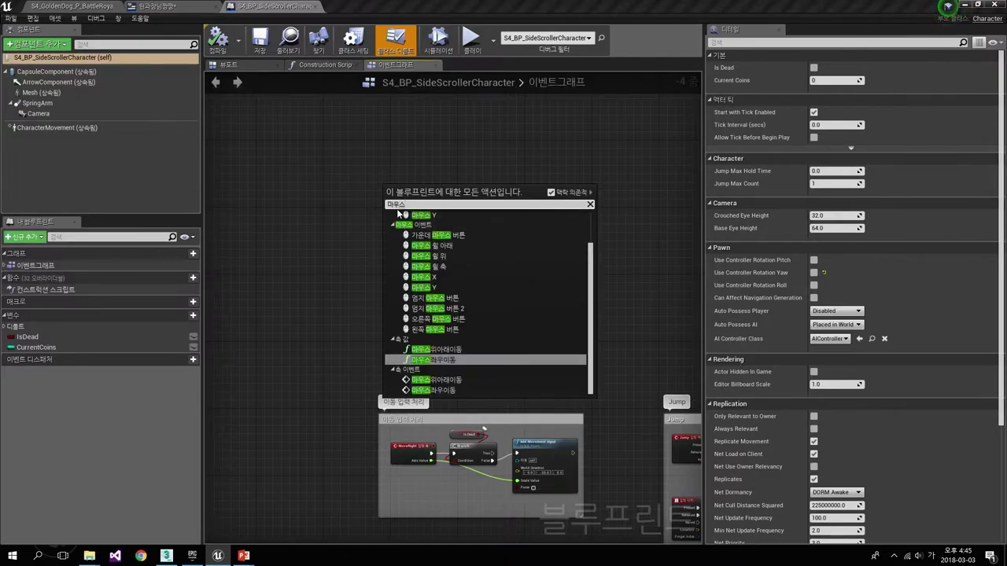
text(ㅣ좌위)
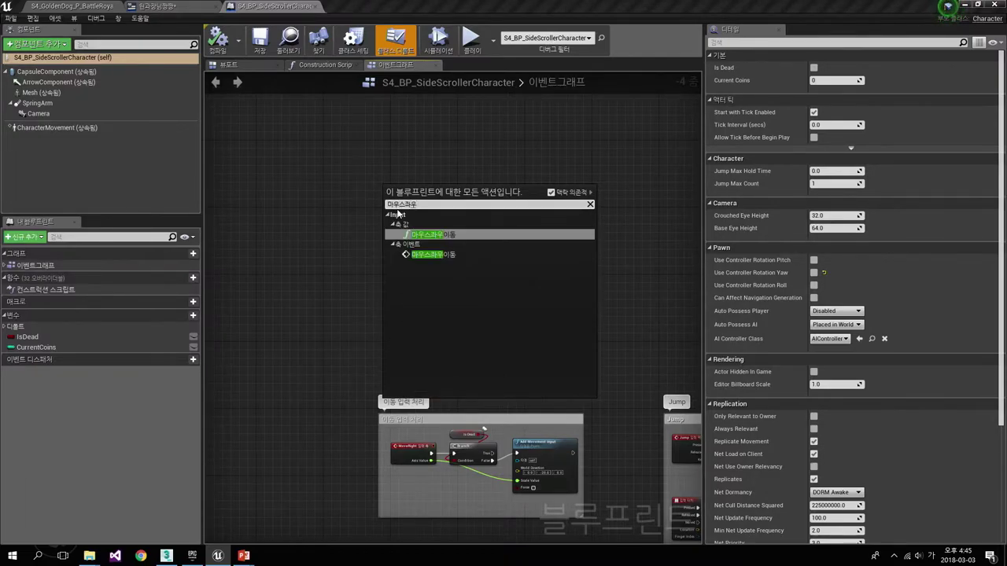
click(459, 253)
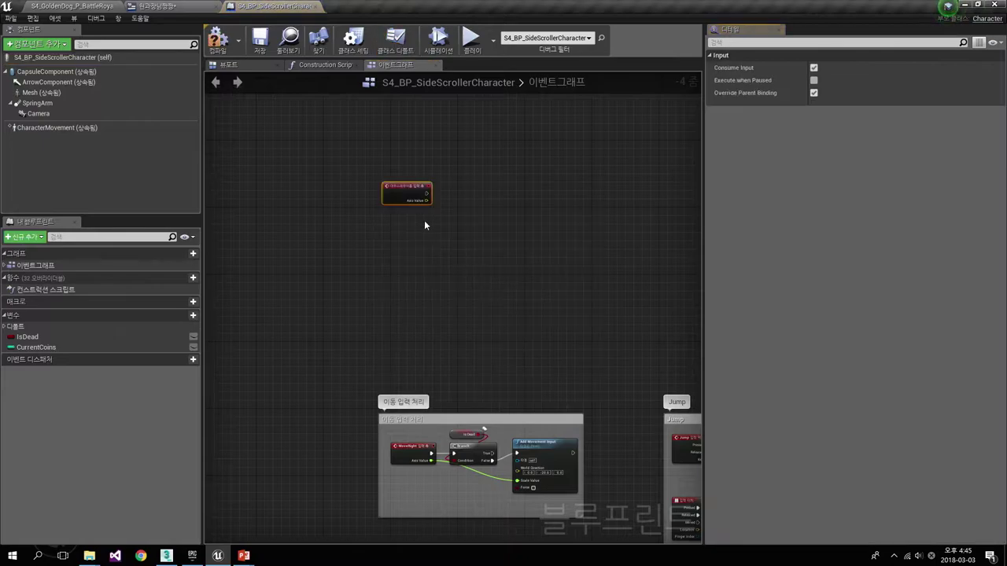
- Pan around the new event node, cancel a trial wire, then switch to the PowerPoint presentation
scroll(432, 244, up, 4)
mouse_move(440, 254)
right_down()
mouse_move(315, 292)
mouse_move(415, 280)
right_up()
scroll(349, 285, down, 3)
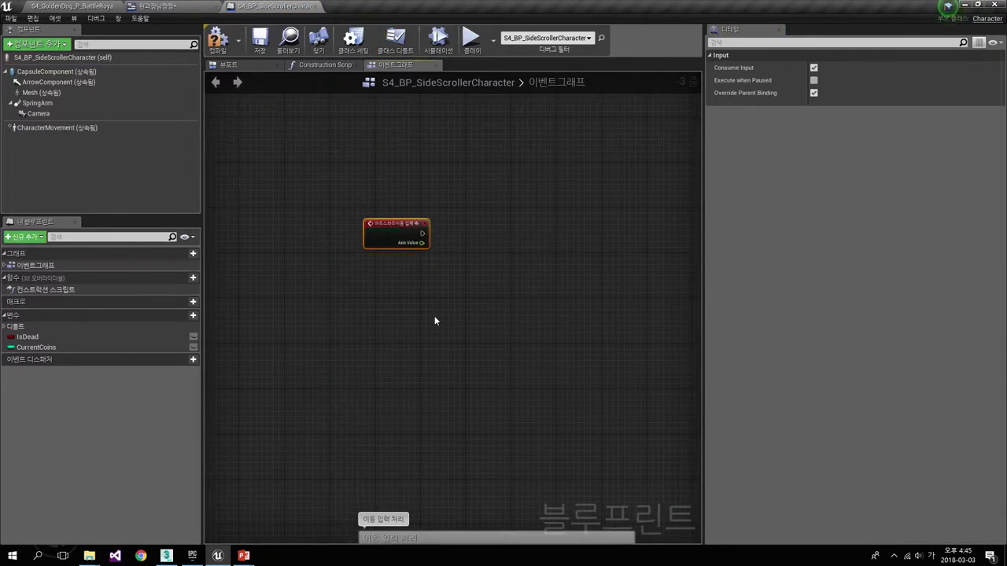
scroll(442, 264, up, 3)
drag(409, 219, 511, 218)
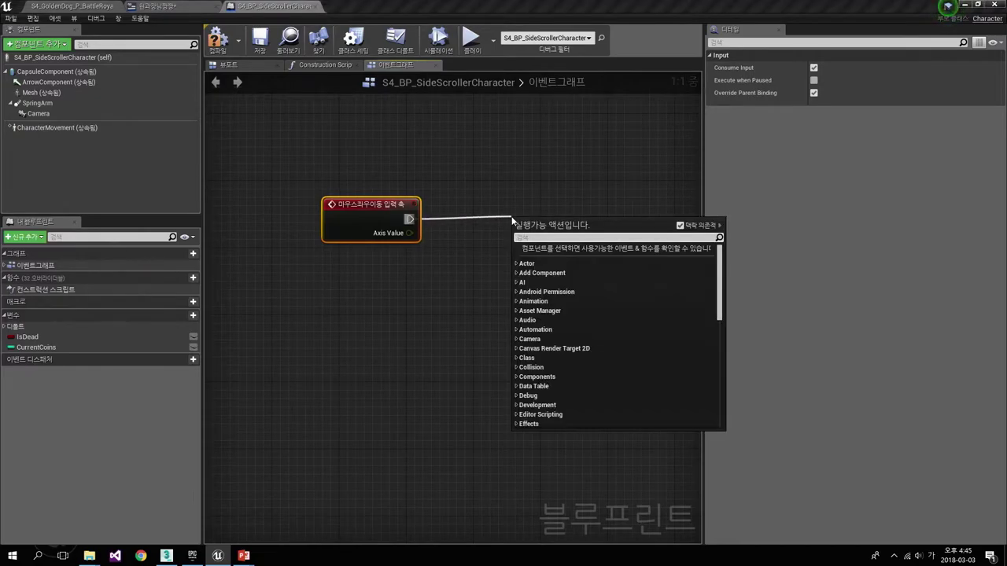
click(485, 250)
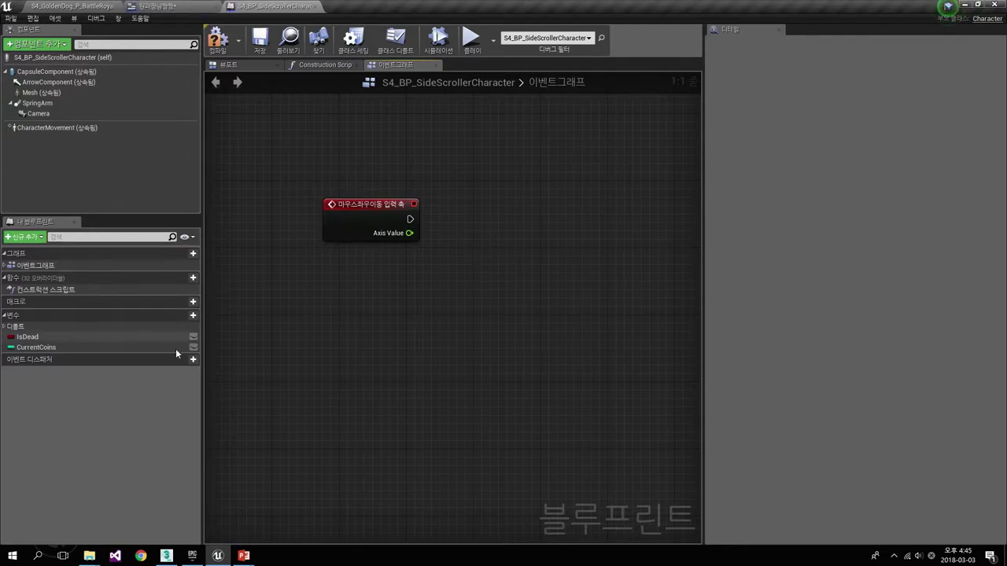
click(244, 556)
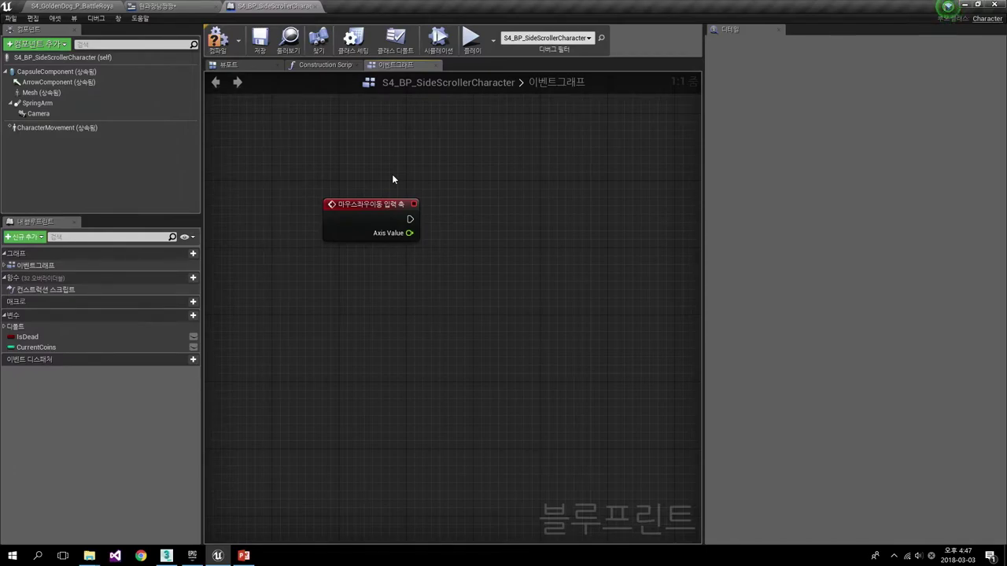
- Find and add an Add Controller Yaw Input node to the event graph
mouse_move(535, 167)
right_down()
mouse_move(315, 226)
mouse_move(349, 253)
right_up()
right_click(458, 225)
click(475, 207)
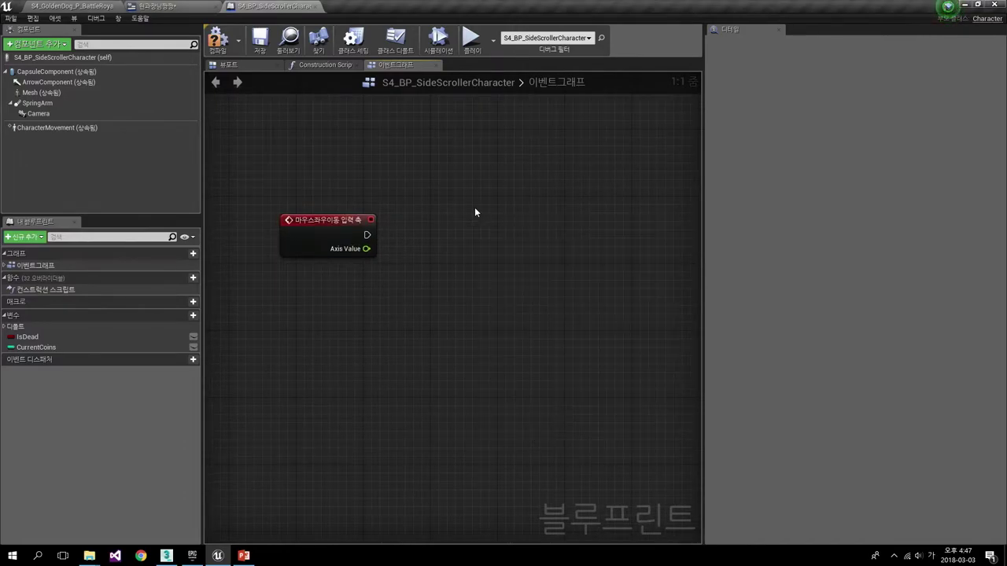
right_click(449, 230)
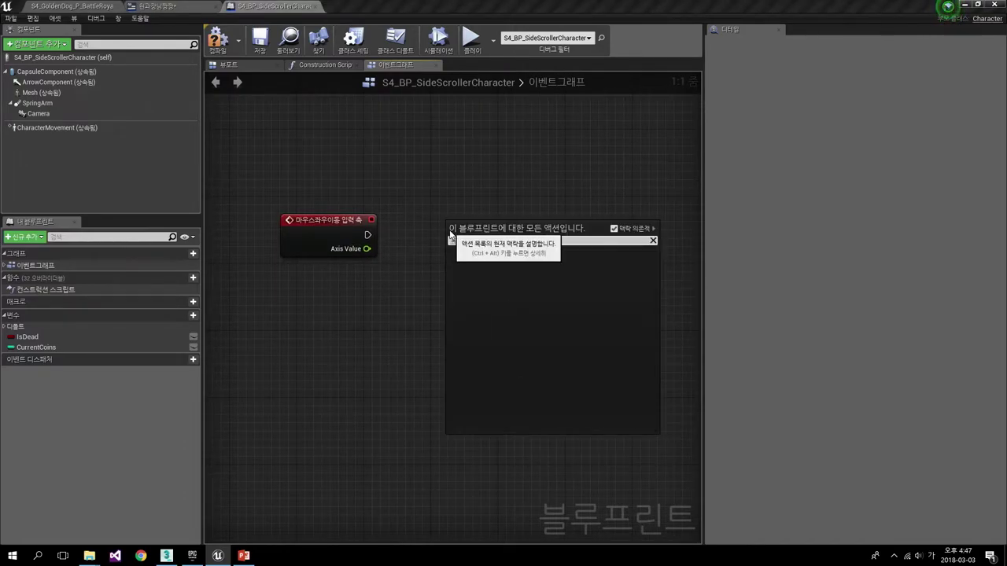
text(con)
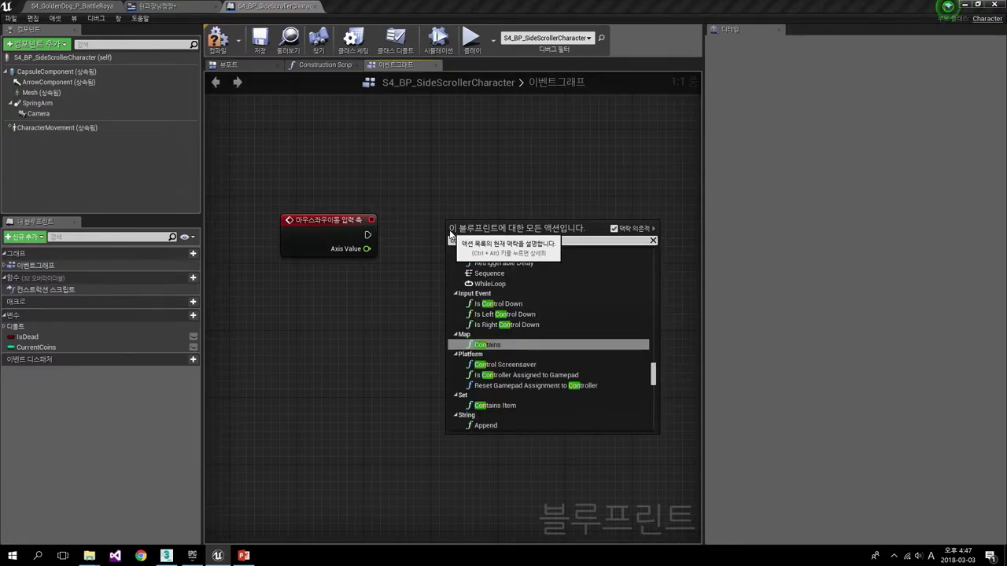
text(trol)
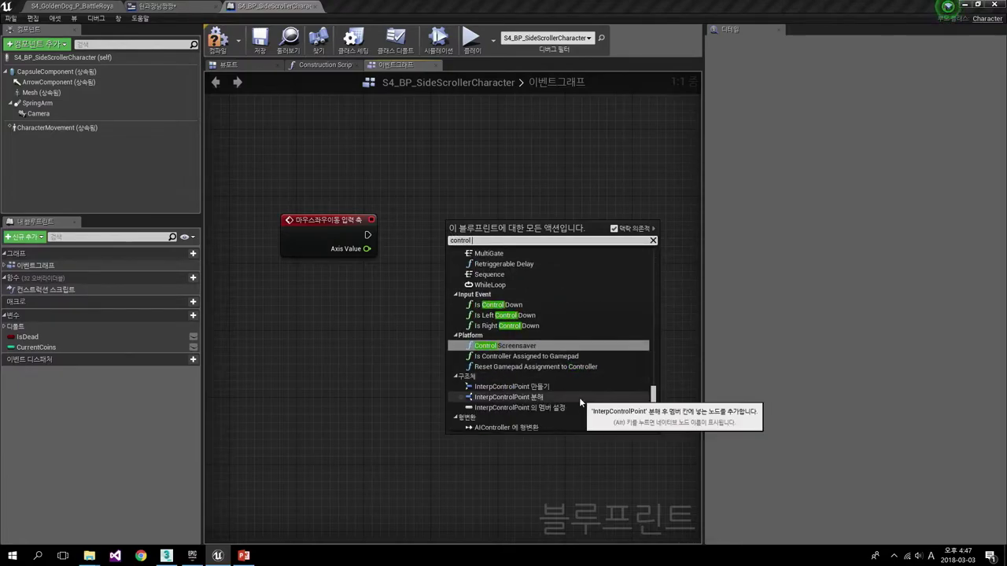
text( rotation)
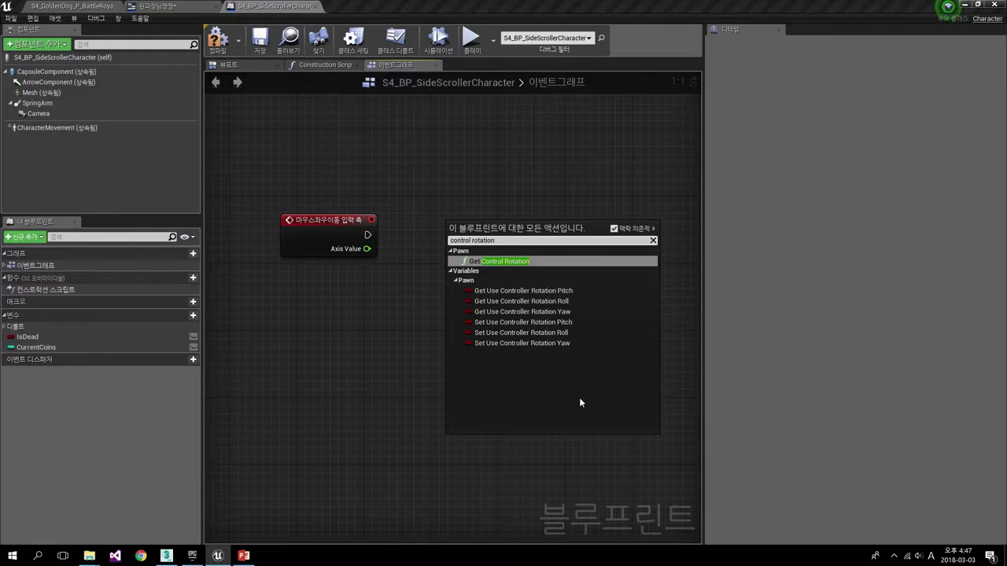
text( yaw)
key(Escape)
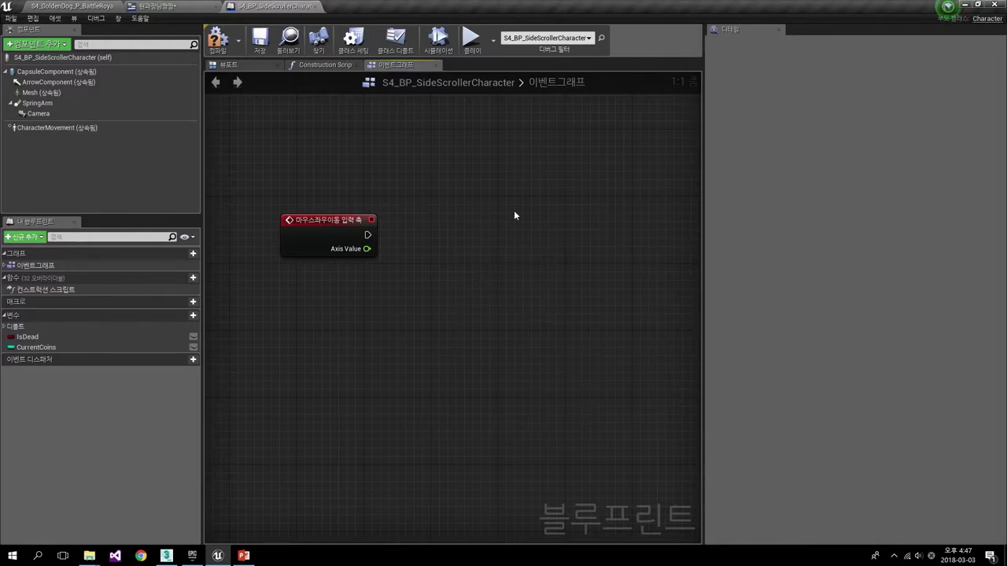
right_click(516, 233)
click(479, 222)
right_click(479, 223)
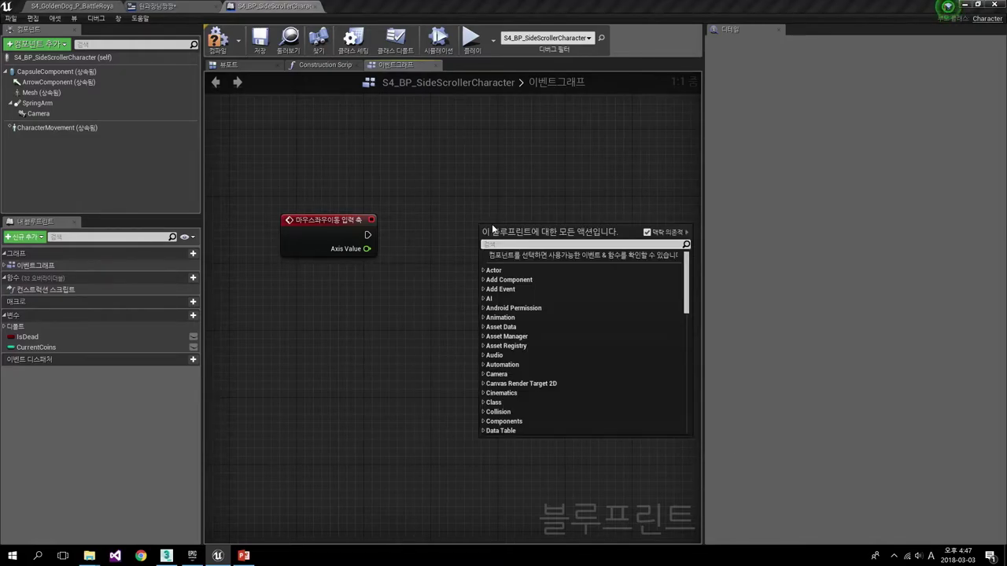
text(add)
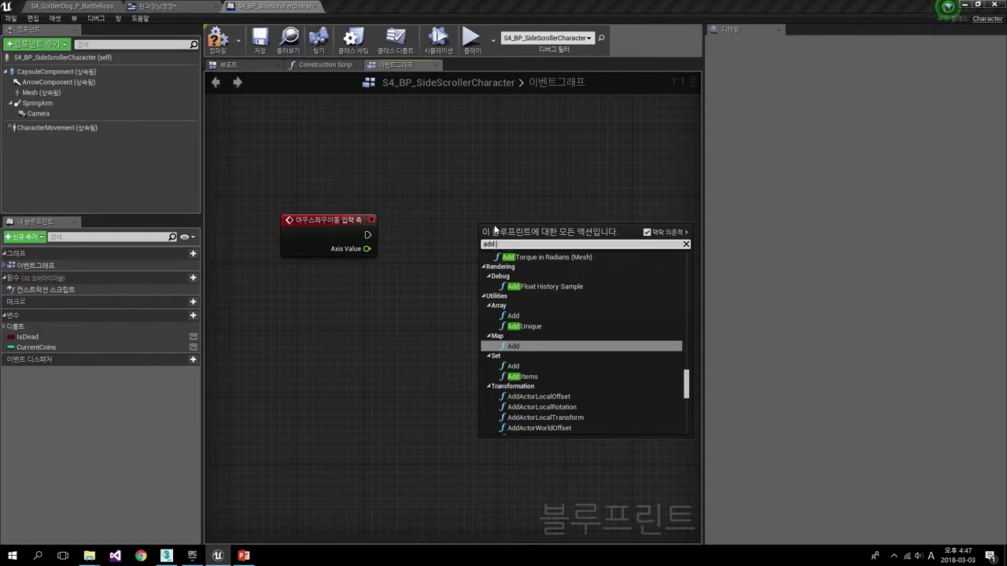
text( ro)
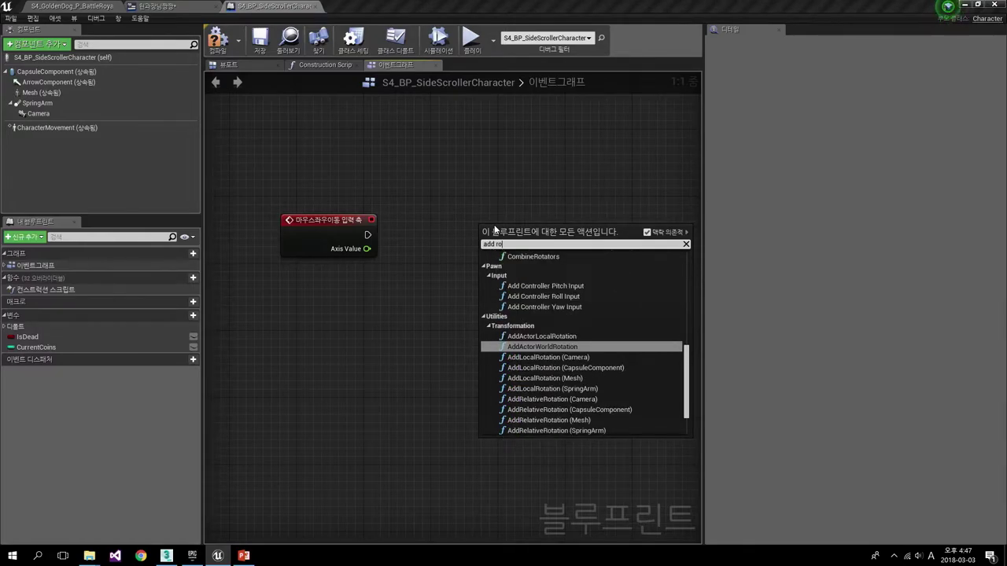
text(tatio)
key(BackSpace)
key(BackSpace)
key(BackSpace)
text(contr)
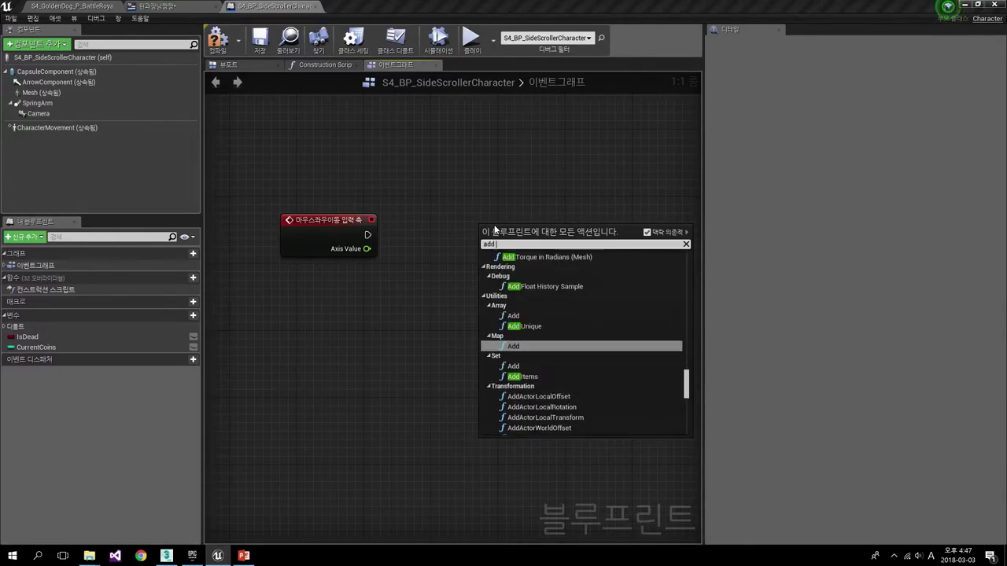
text(ol)
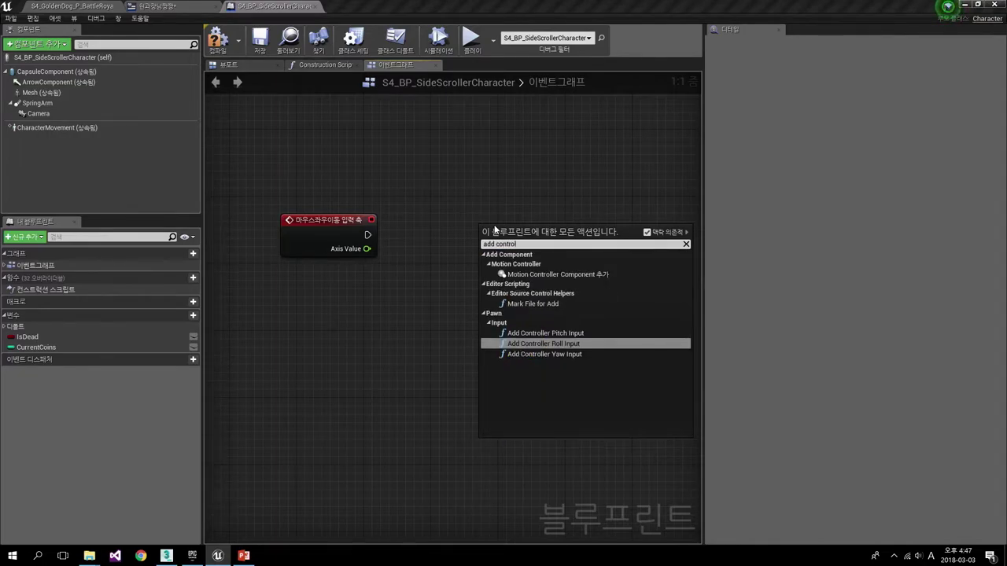
click(564, 355)
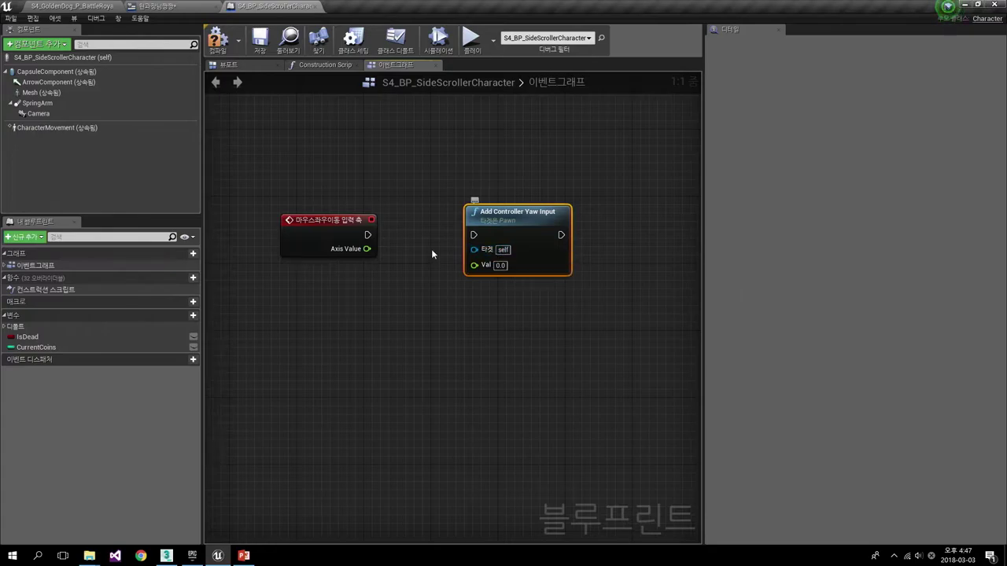
- Wire the 마우스좌우이동 event's exec and Axis Value into the Yaw node's Val
drag(368, 234, 473, 235)
drag(367, 249, 474, 265)
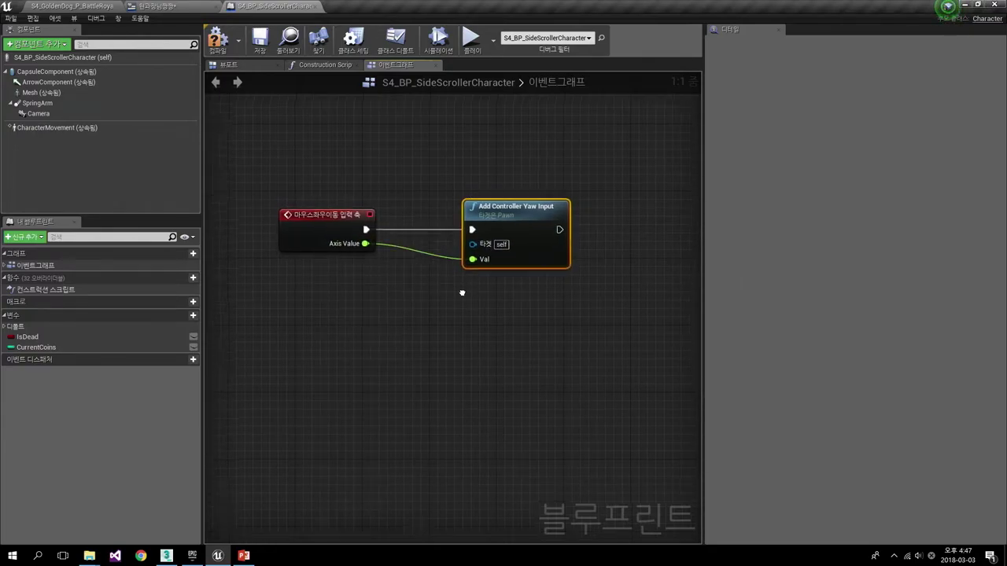
right_drag(461, 291, 362, 269)
drag(345, 187, 341, 177)
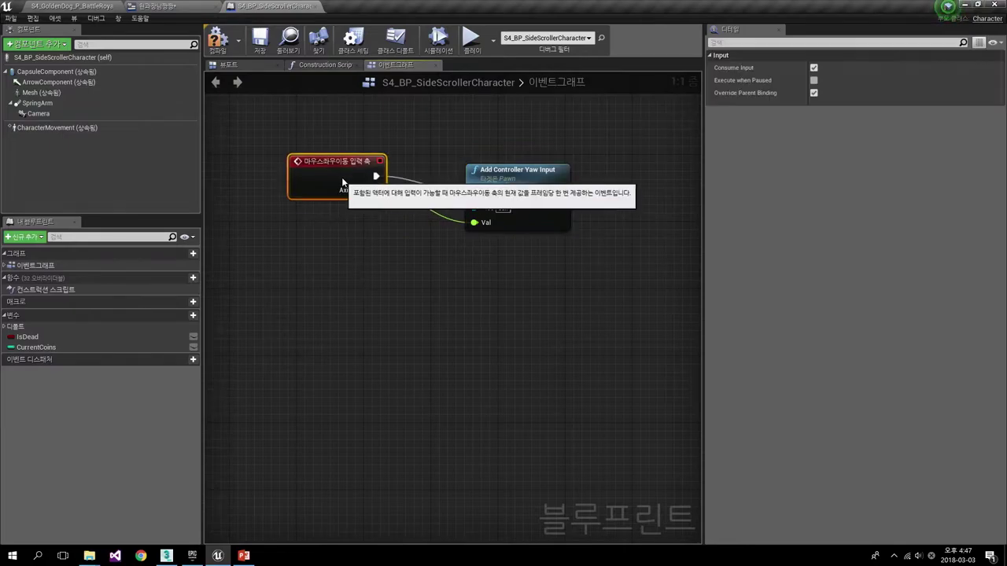
- Add a 마우스위아래이동 axis event feeding an Add Controller Pitch Input node
right_click(326, 286)
text(마위)
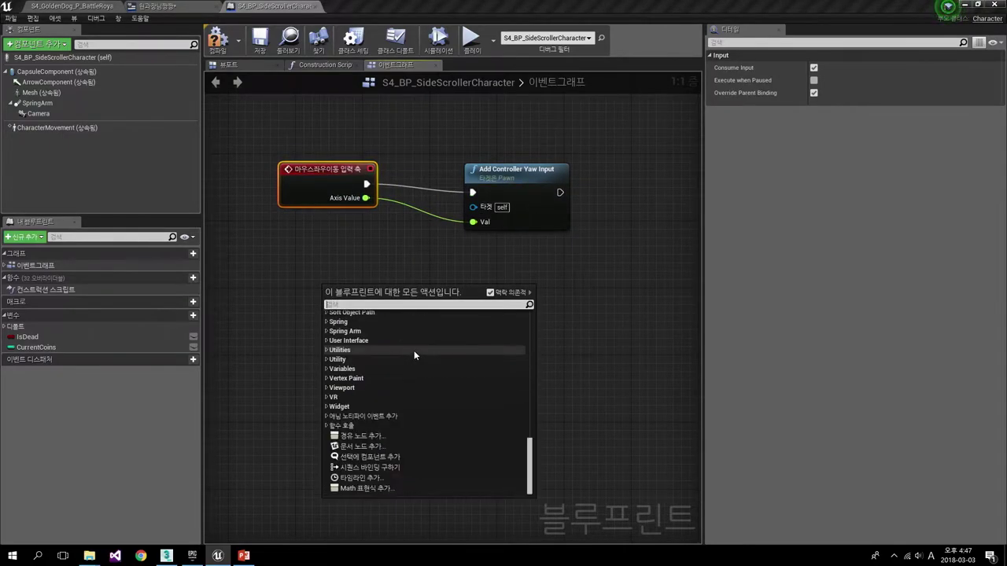
text(스위아래)
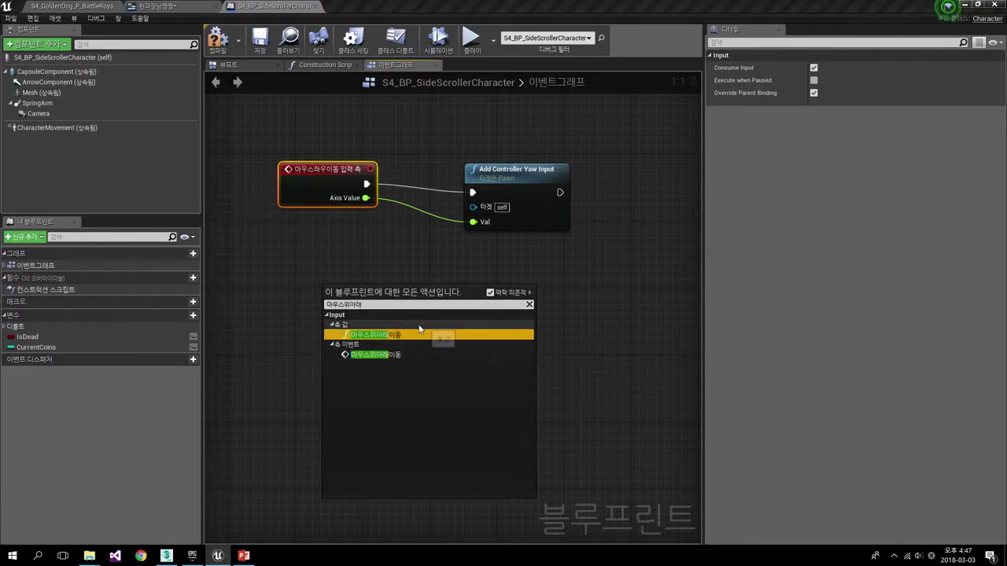
key(Down)
key(Down)
click(393, 356)
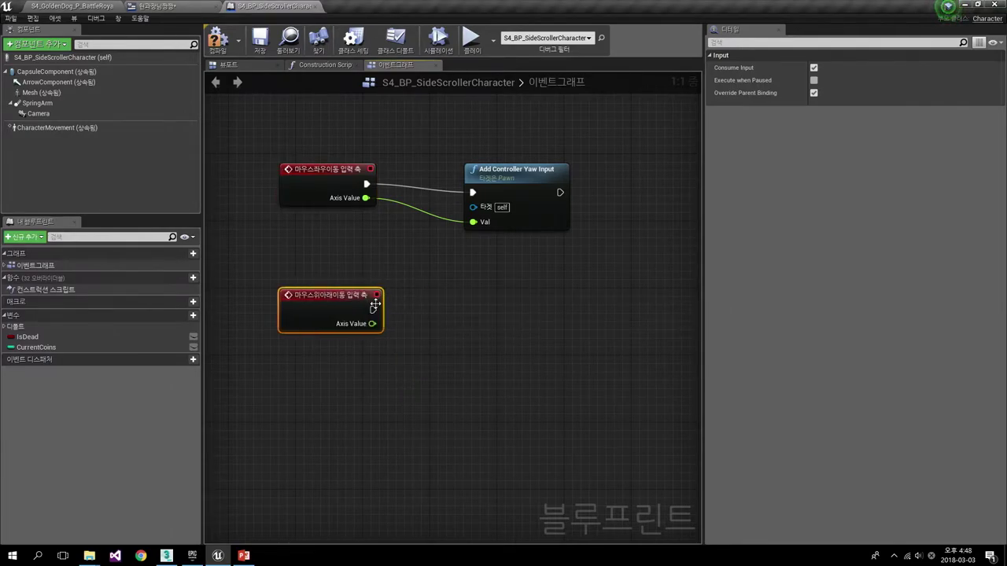
drag(372, 309, 487, 298)
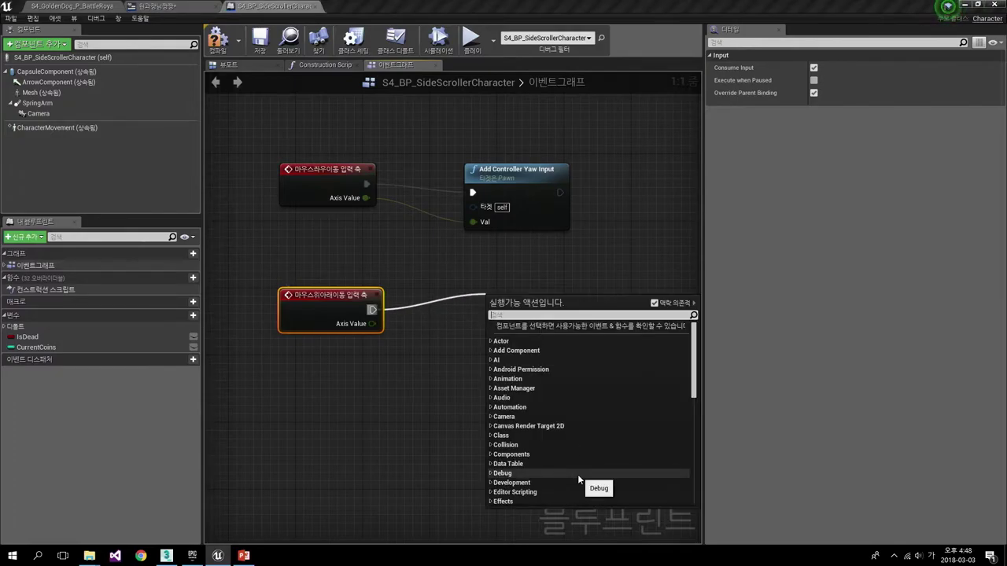
text(add controll)
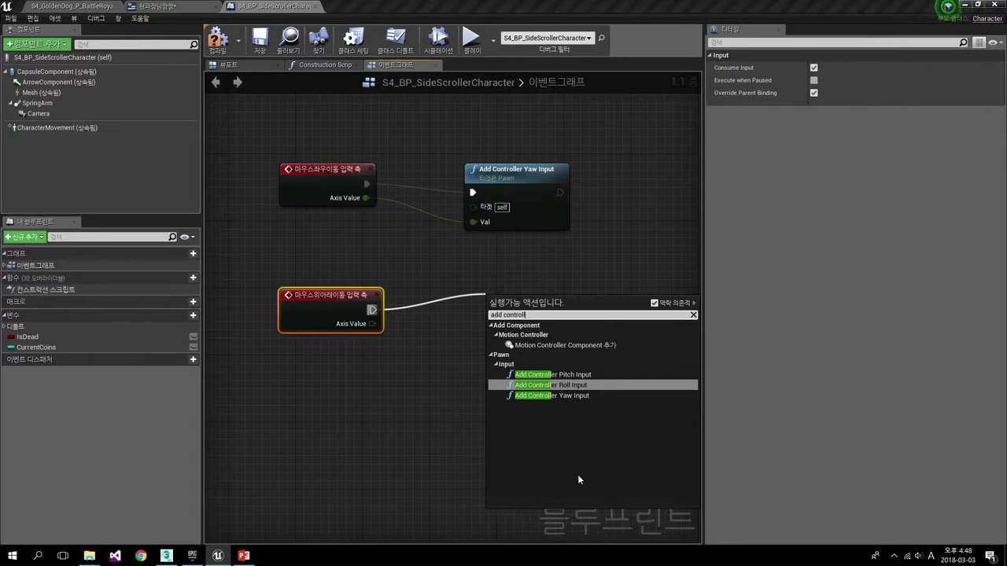
key(Up)
key(Return)
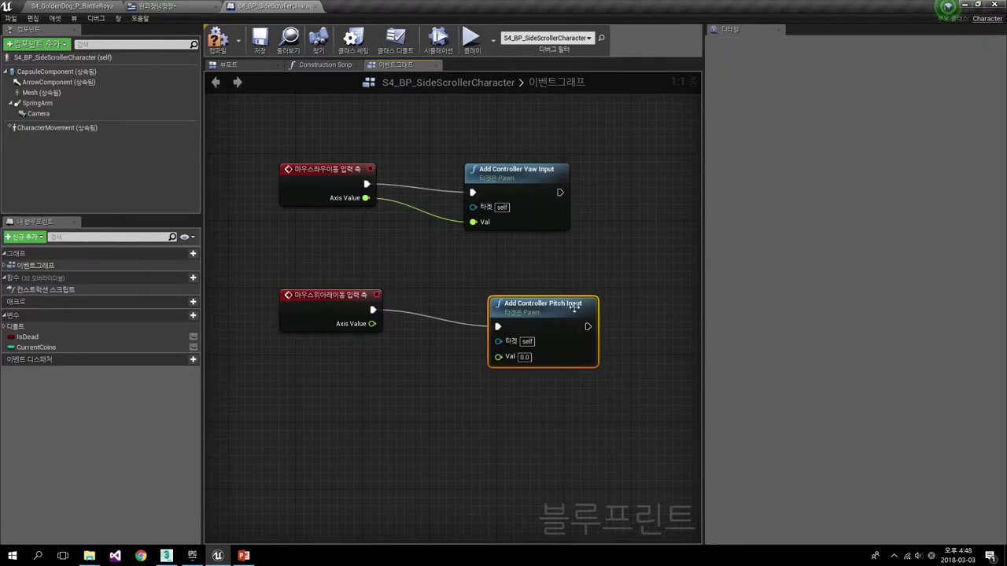
- Wire Axis Value into the Pitch node's Val and compile the blueprint
drag(547, 305, 540, 280)
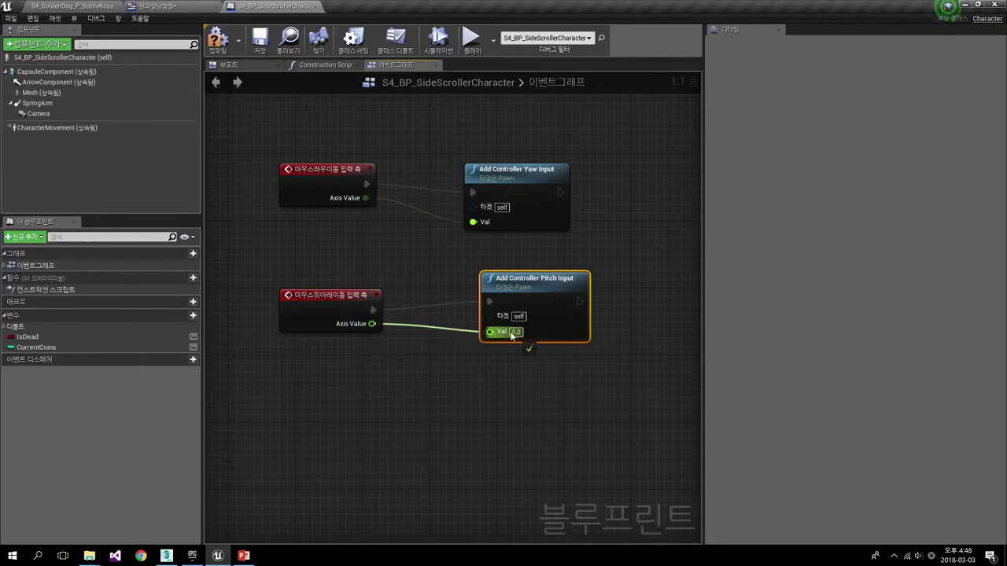
drag(371, 325, 490, 332)
mouse_move(521, 288)
mouse_down()
mouse_move(521, 314)
mouse_move(496, 304)
mouse_up()
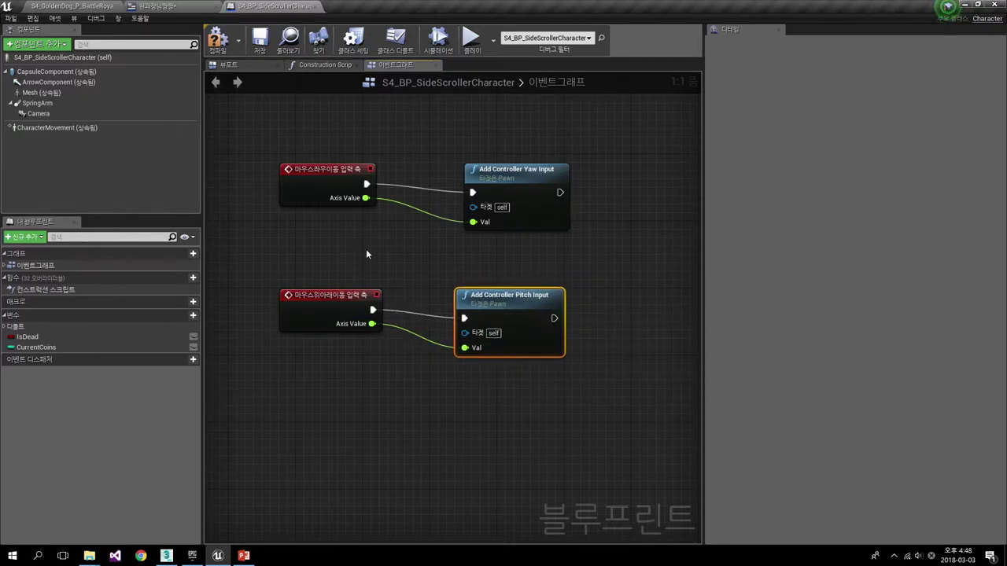
click(216, 41)
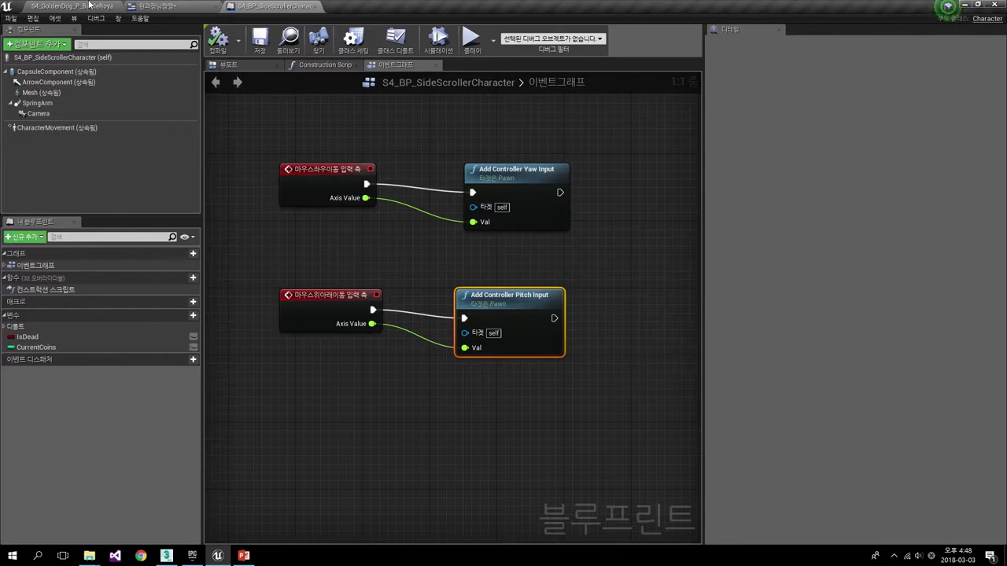
- Play the level, walking and jumping to test the mouse look, then stop with Esc
click(70, 6)
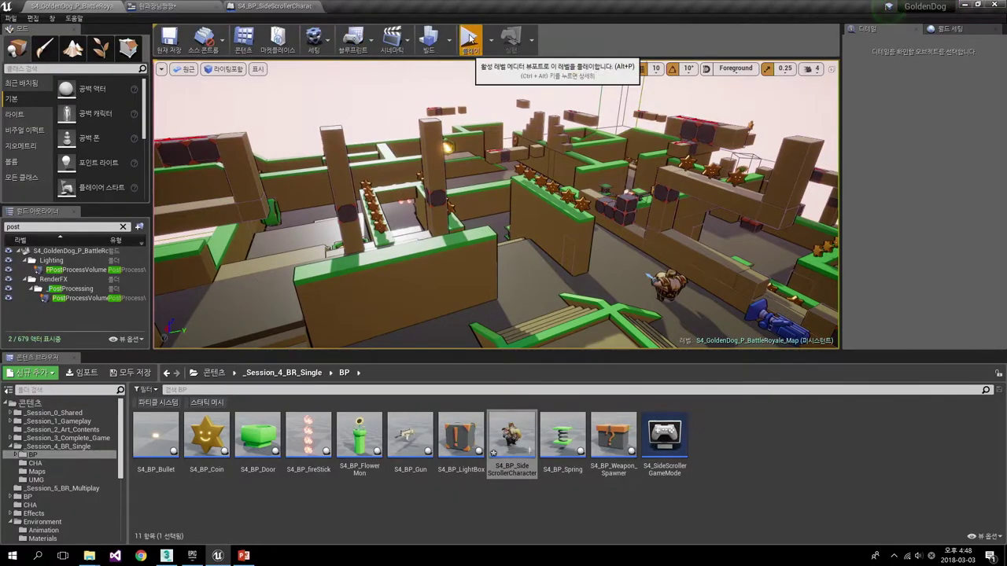
click(469, 37)
key(w)
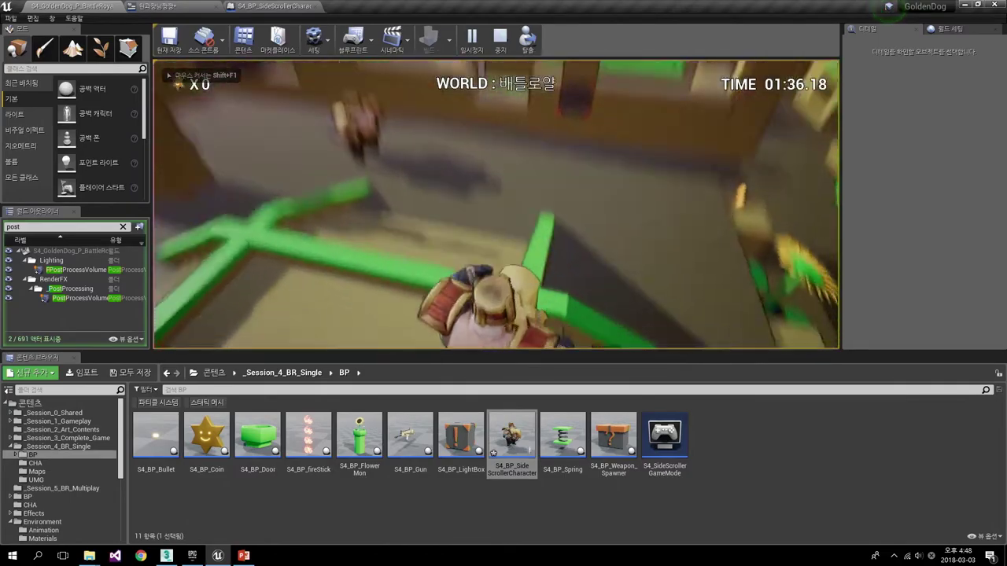
key(space)
key(w)
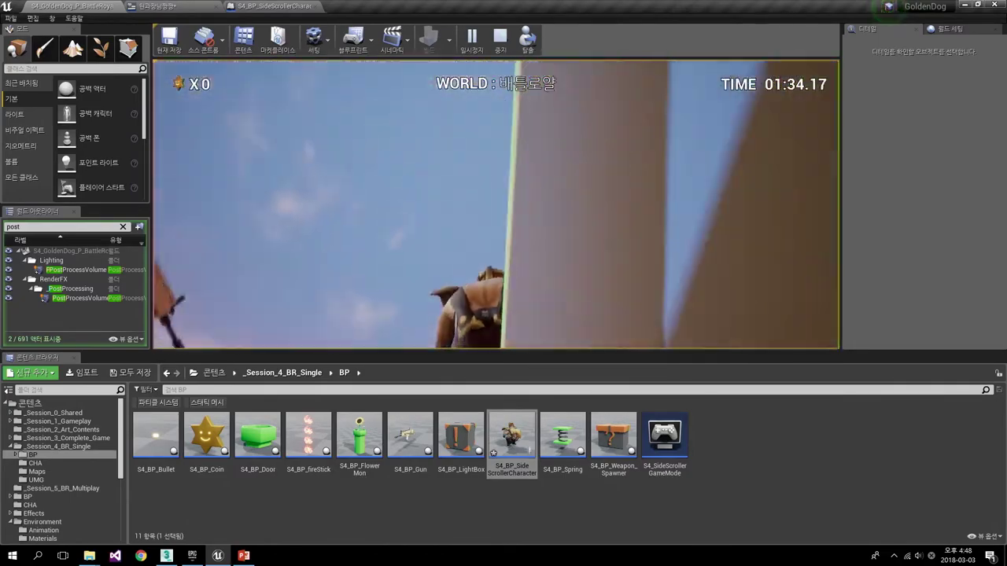
key(w)
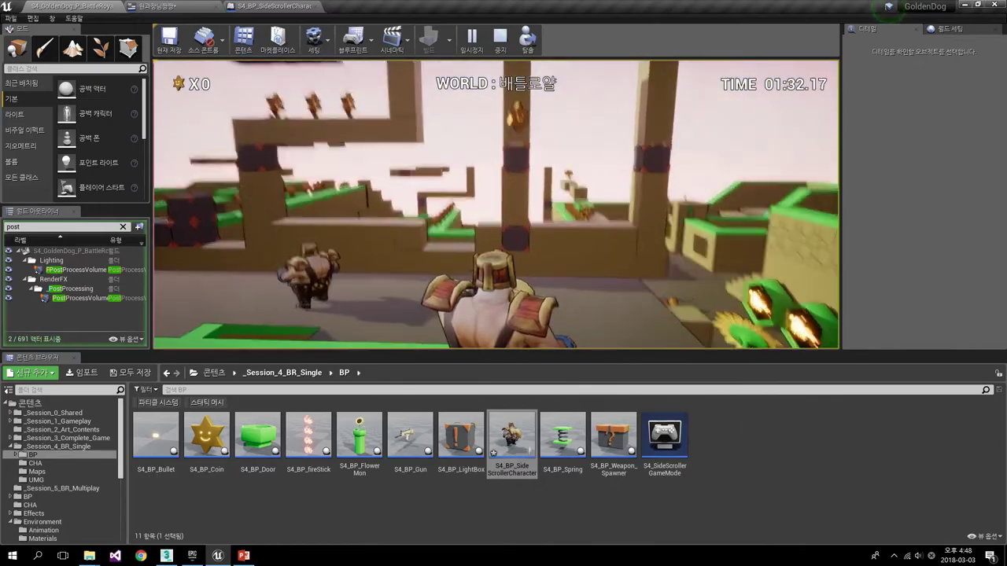
key(w)
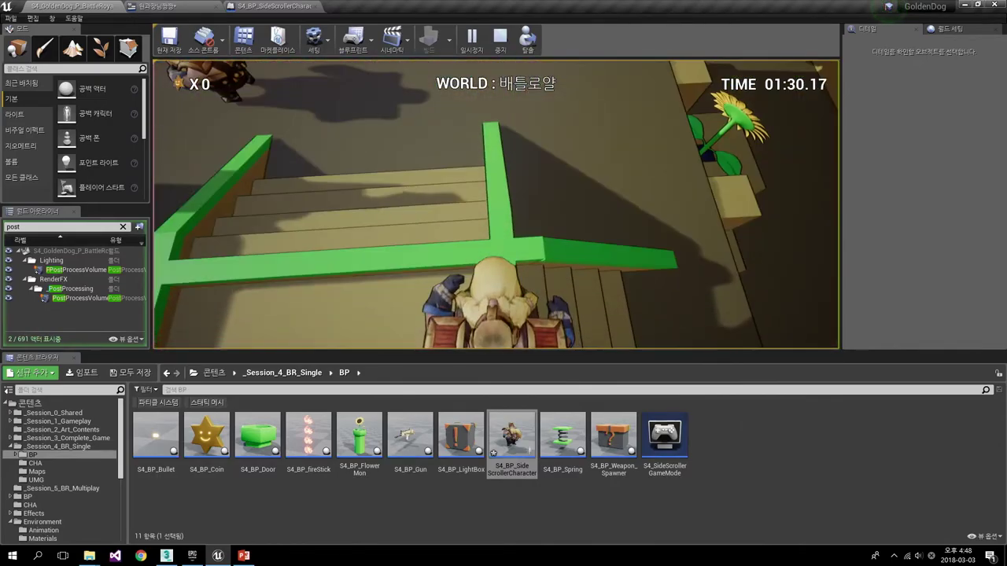
key(w)
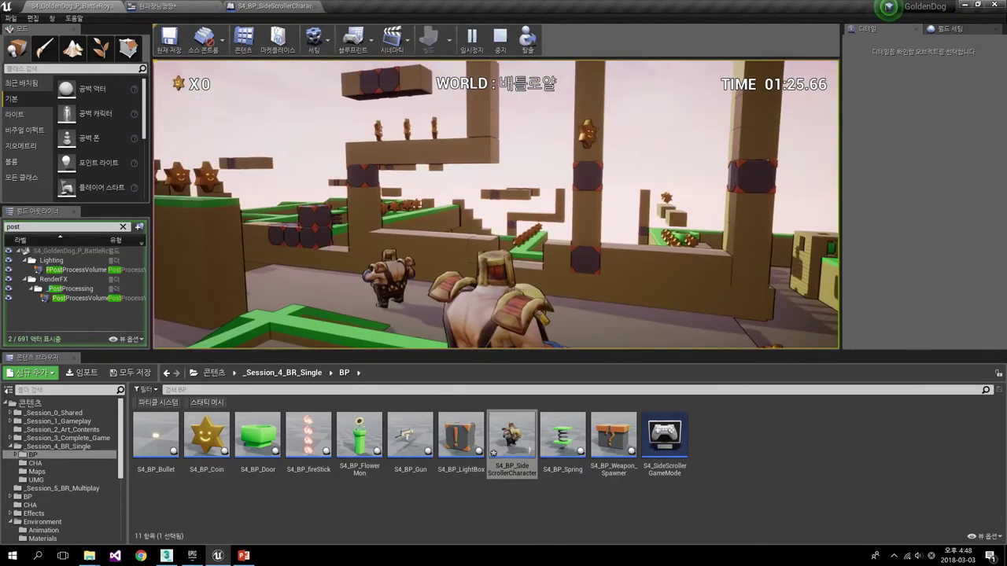
key(Escape)
- Reopen the SideScroller character blueprint, then return to the level editor's Edit menu
double_click(515, 434)
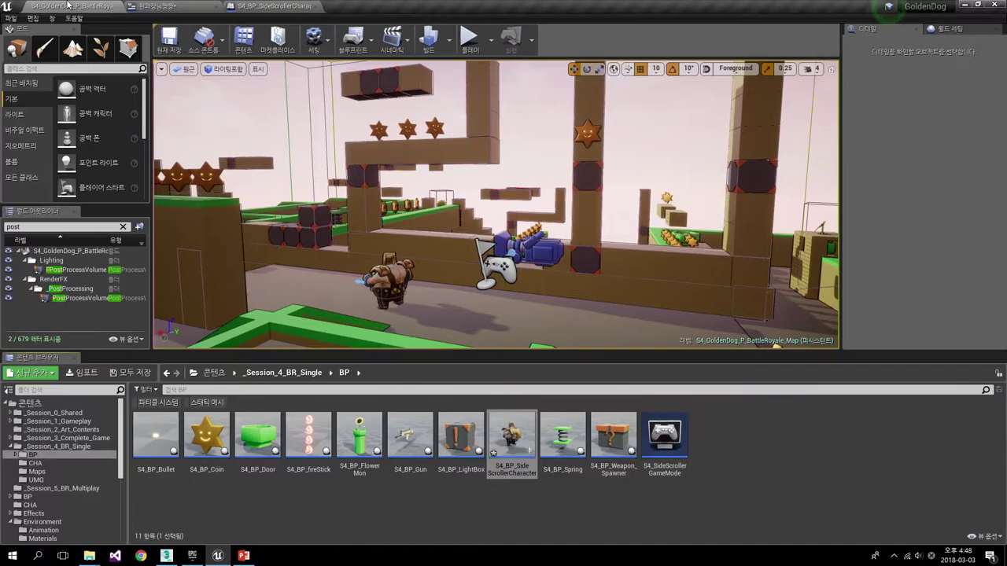
click(71, 6)
click(32, 18)
- Set the Scale of both 마우스 X and 마우스 Y mappings to -1.0, then close Project Settings
click(61, 167)
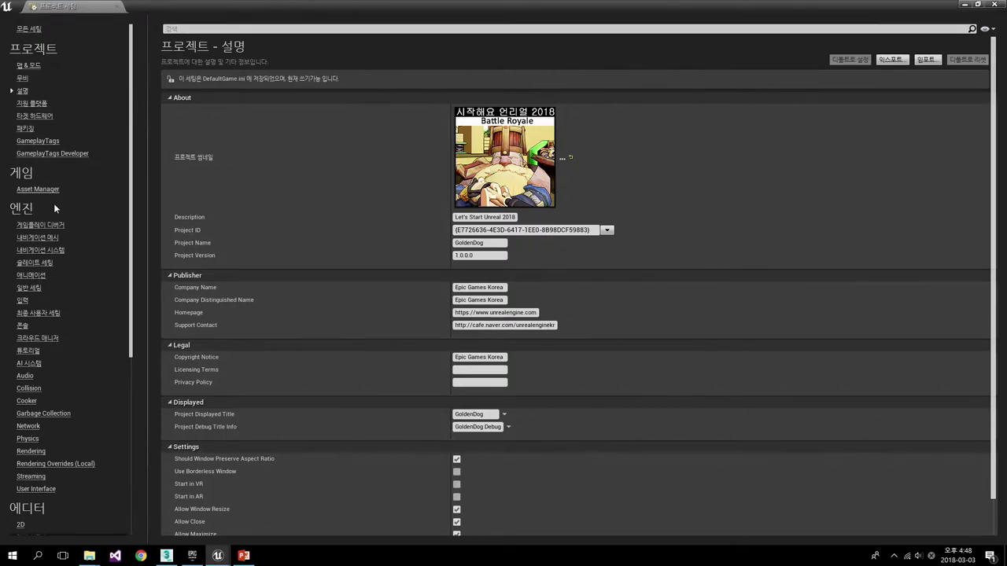
click(23, 301)
scroll(362, 290, down, 3)
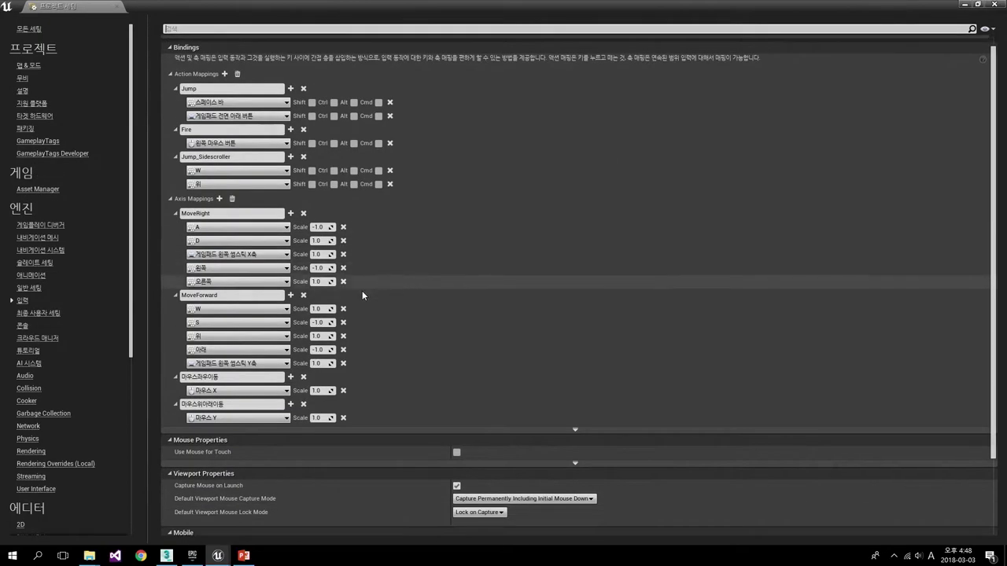
click(318, 357)
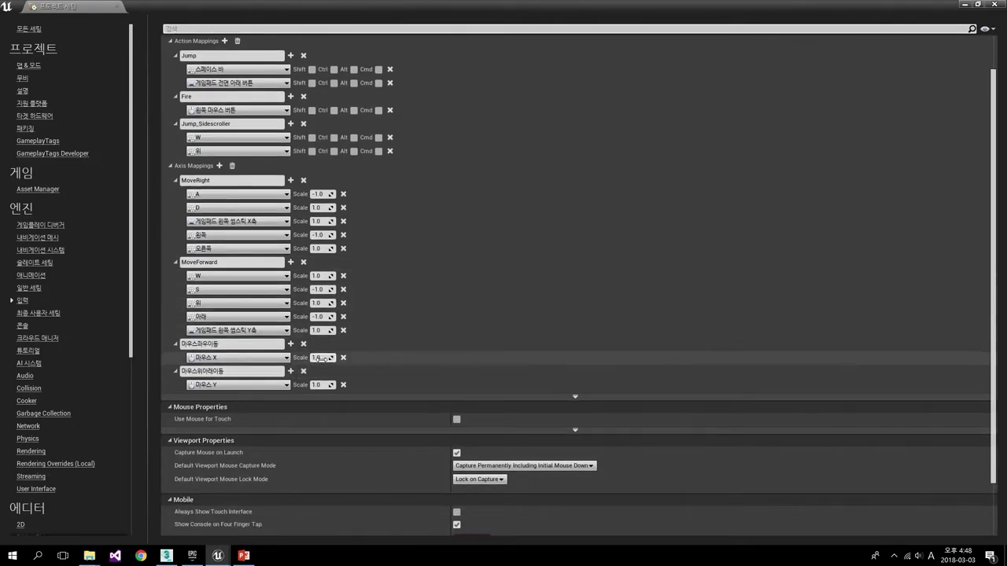
text(-1.0)
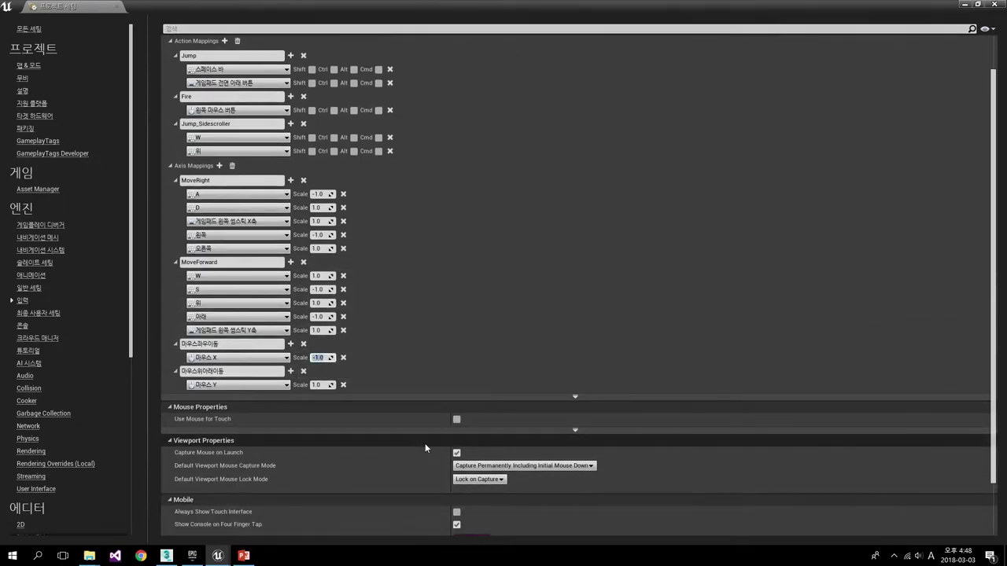
key(Return)
click(319, 384)
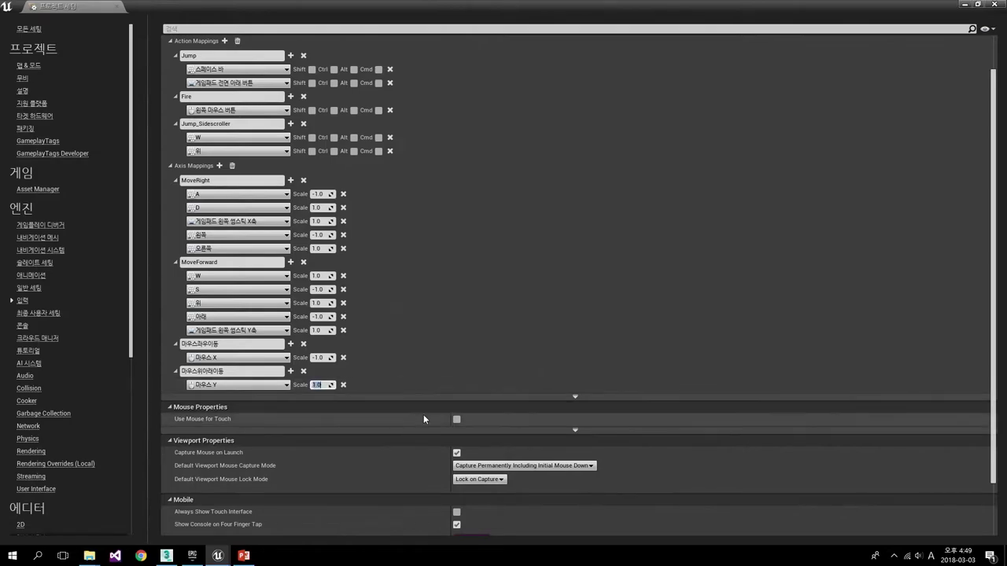
text(-1.0)
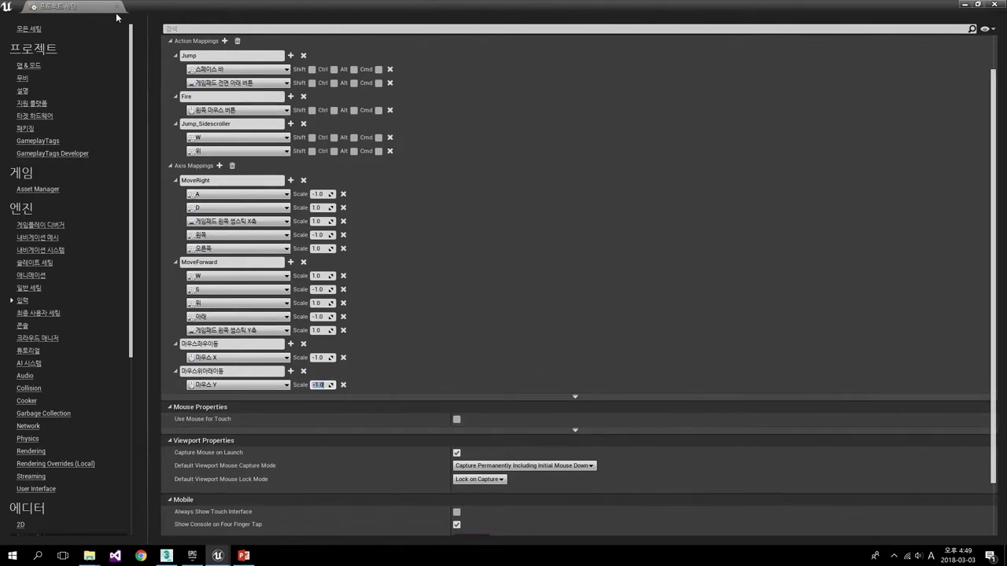
click(117, 9)
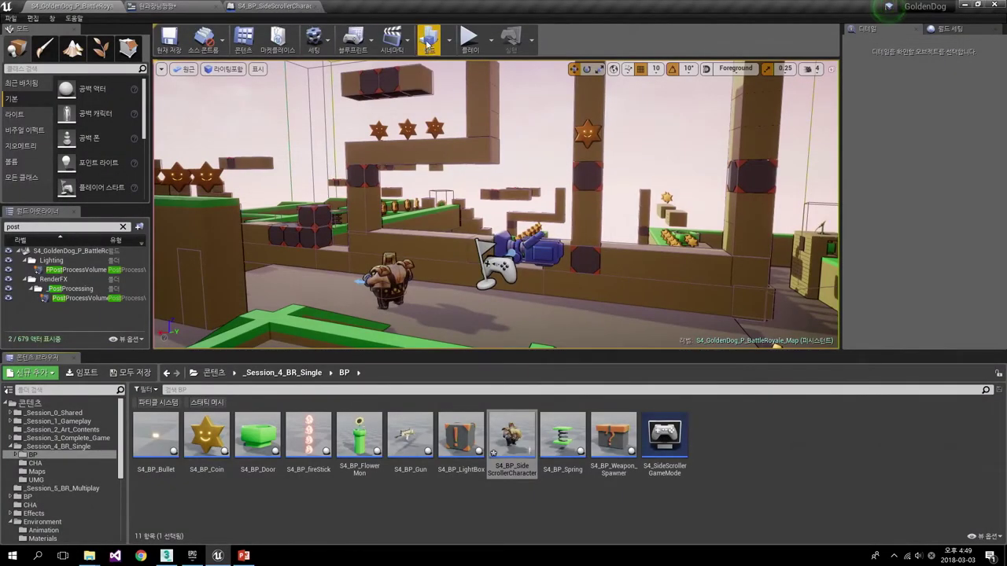
- Play-test the inverted mouse look twice, then reopen the side-scroller character blueprint
click(470, 36)
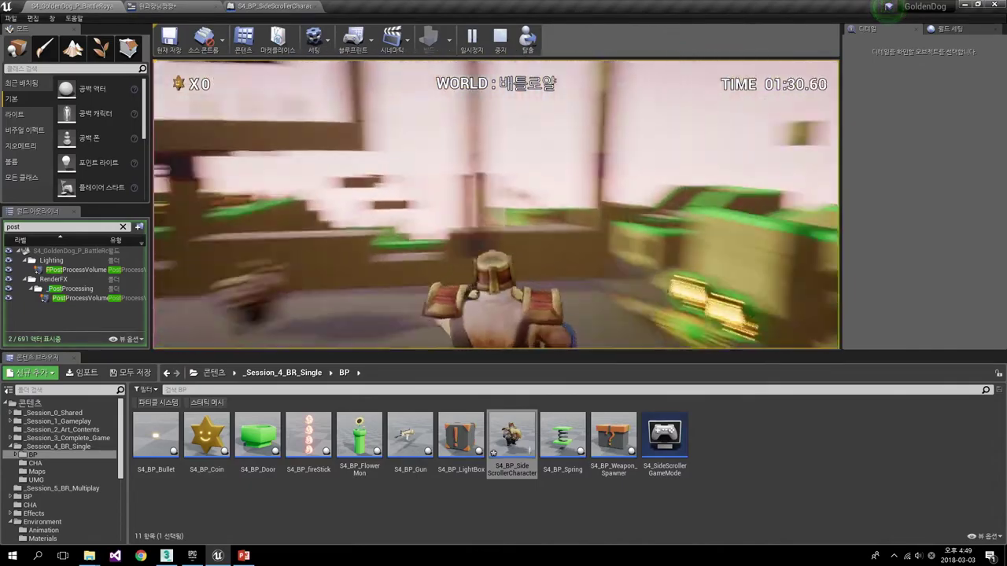
key(Escape)
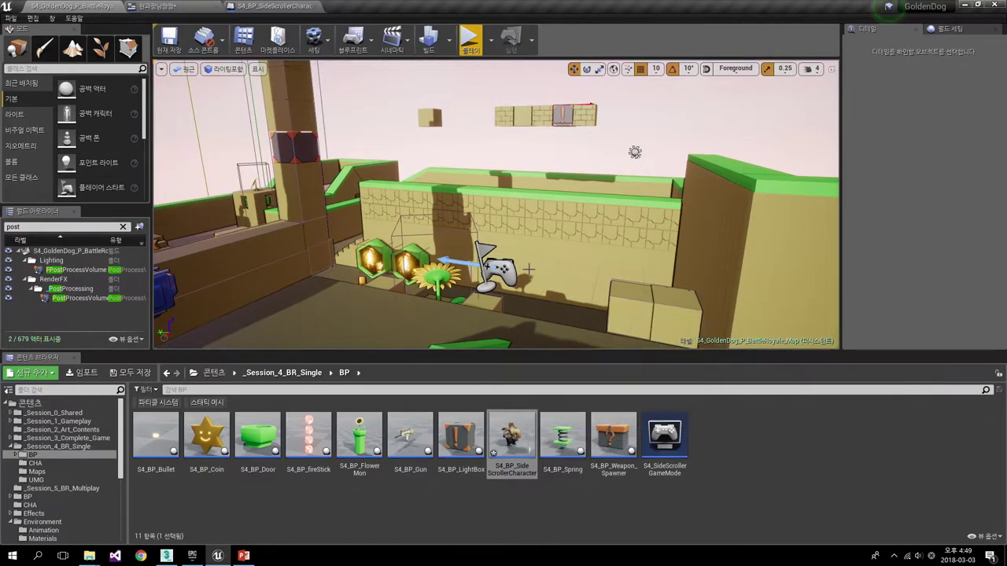
click(470, 39)
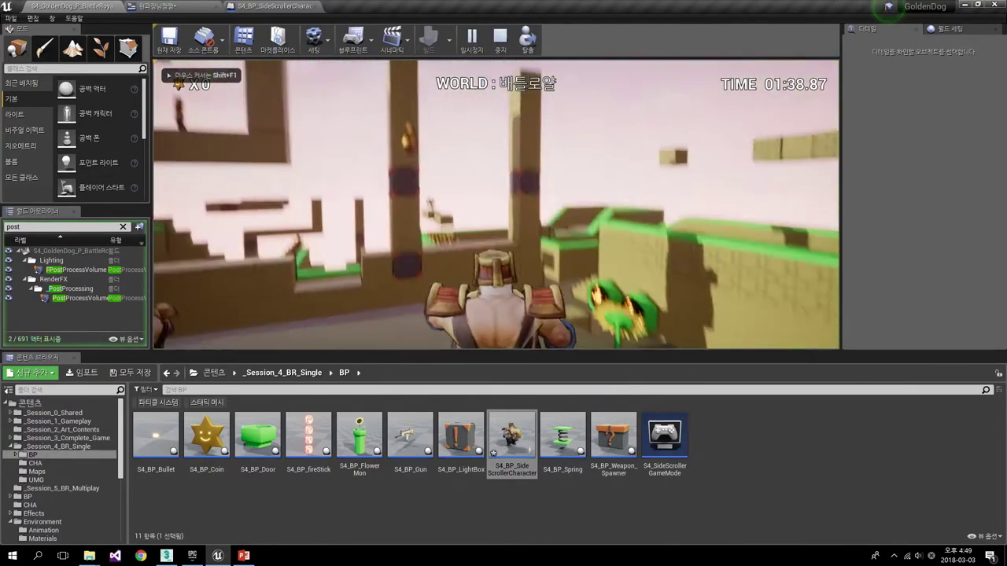
key(shift+F1)
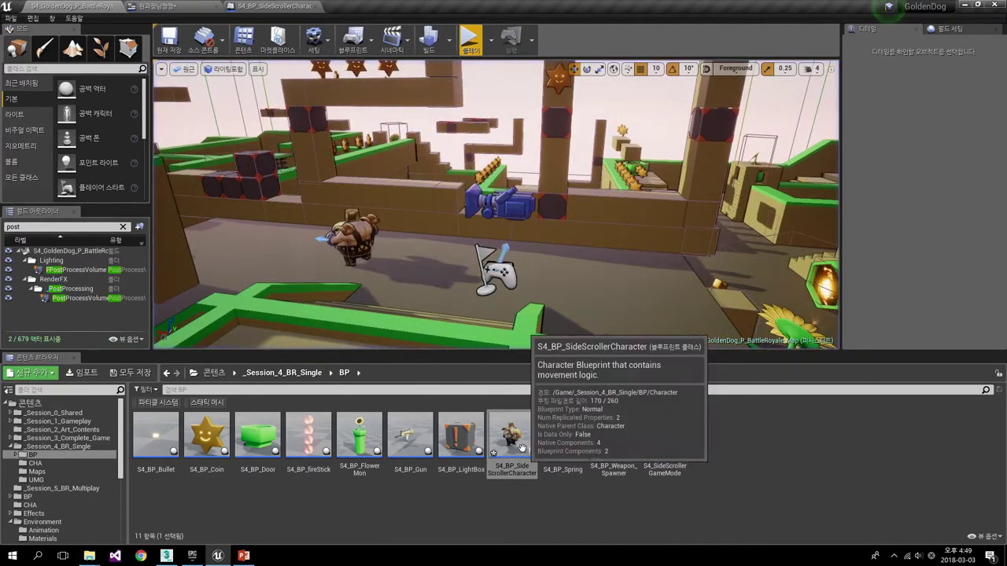
double_click(511, 437)
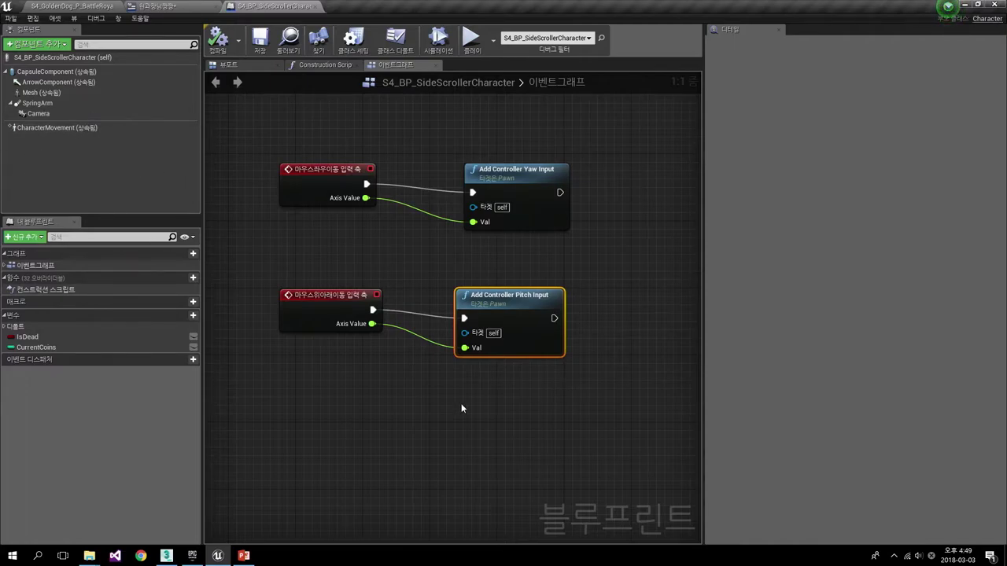
- Connect the MoveRight event's Axis Value to the Scale Value input
scroll(445, 437, down, 2)
mouse_move(423, 380)
right_down()
mouse_move(450, 207)
mouse_move(439, 162)
right_up()
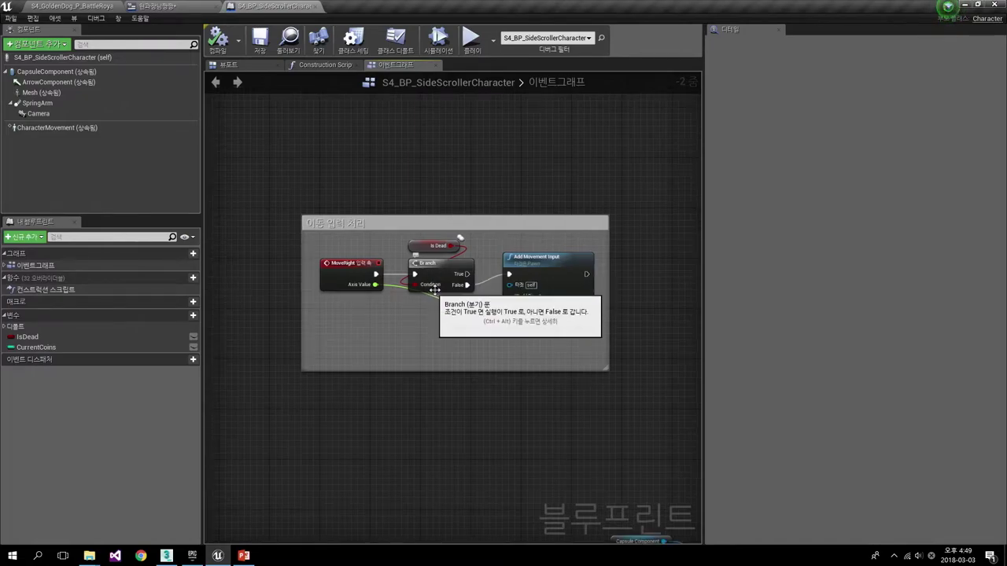
mouse_move(434, 290)
mouse_down()
mouse_move(503, 316)
mouse_move(543, 303)
mouse_up()
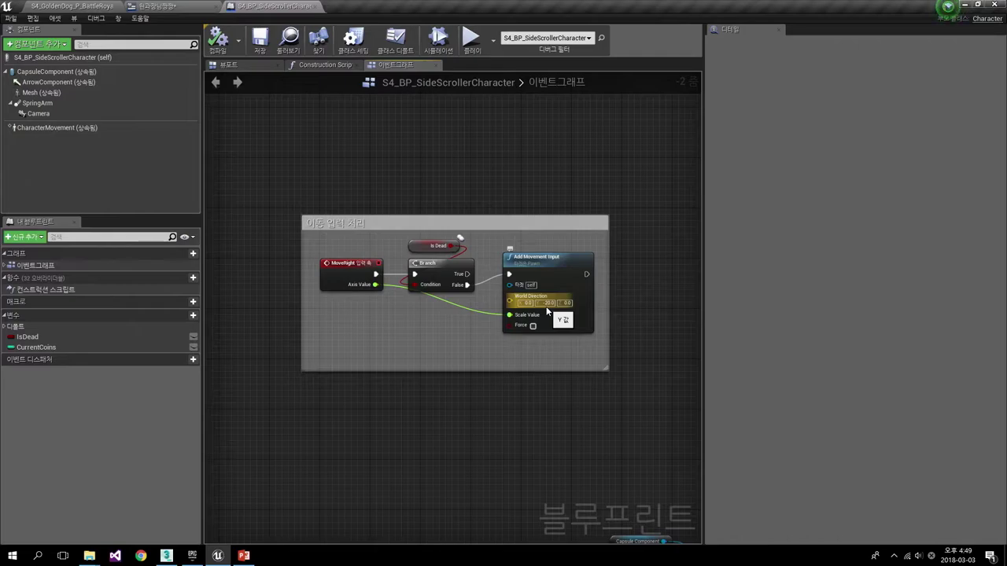
- Move the MoveRight axis event out above the 이동 입력 처리 comment box
right_drag(423, 293, 523, 373)
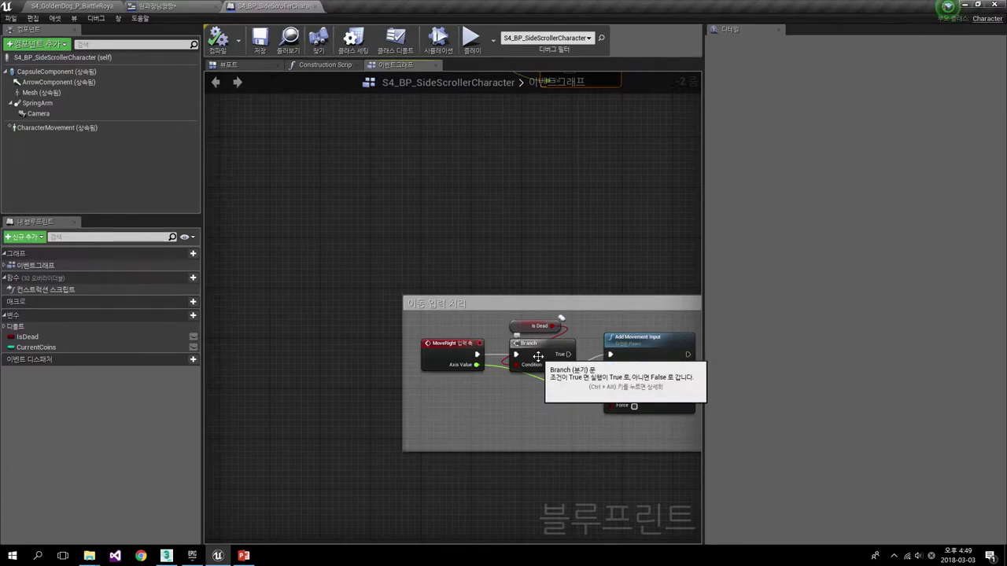
right_drag(538, 356, 461, 228)
scroll(515, 264, up, 2)
mouse_move(519, 260)
right_down()
mouse_move(570, 334)
mouse_move(610, 480)
right_up()
click(401, 325)
right_drag(400, 324, 274, 252)
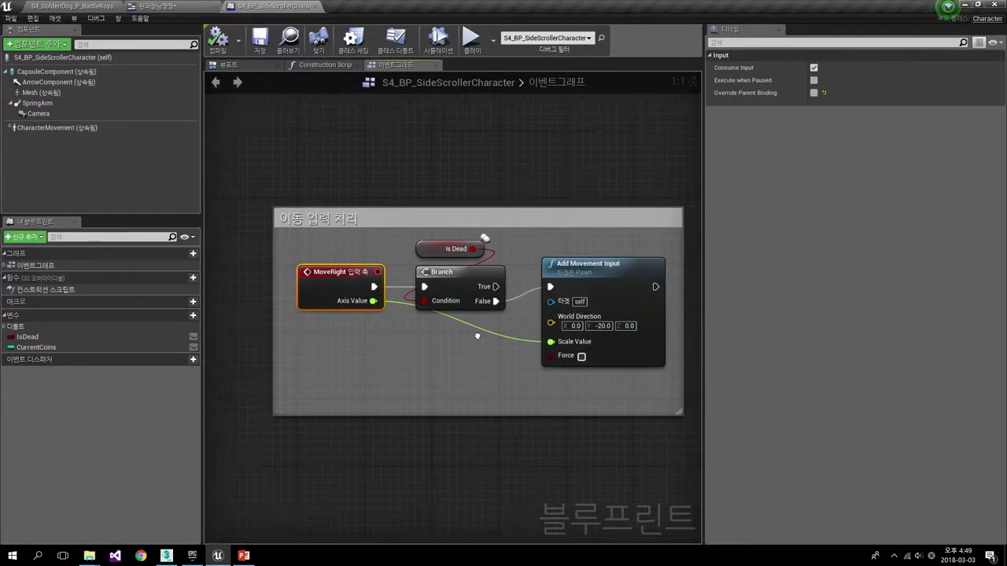
mouse_move(387, 325)
right_down()
mouse_move(573, 346)
mouse_move(418, 254)
right_up()
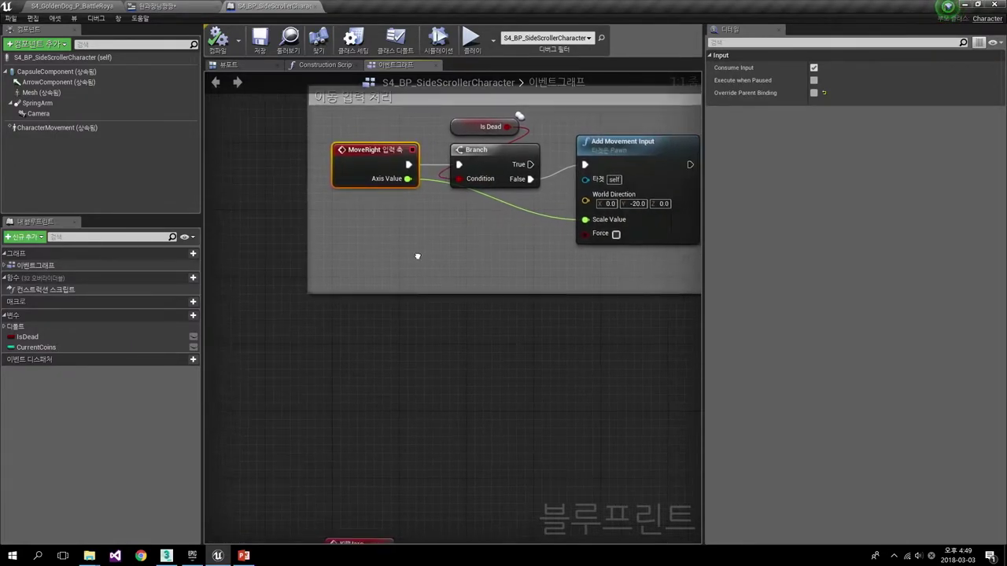
right_drag(359, 335, 375, 315)
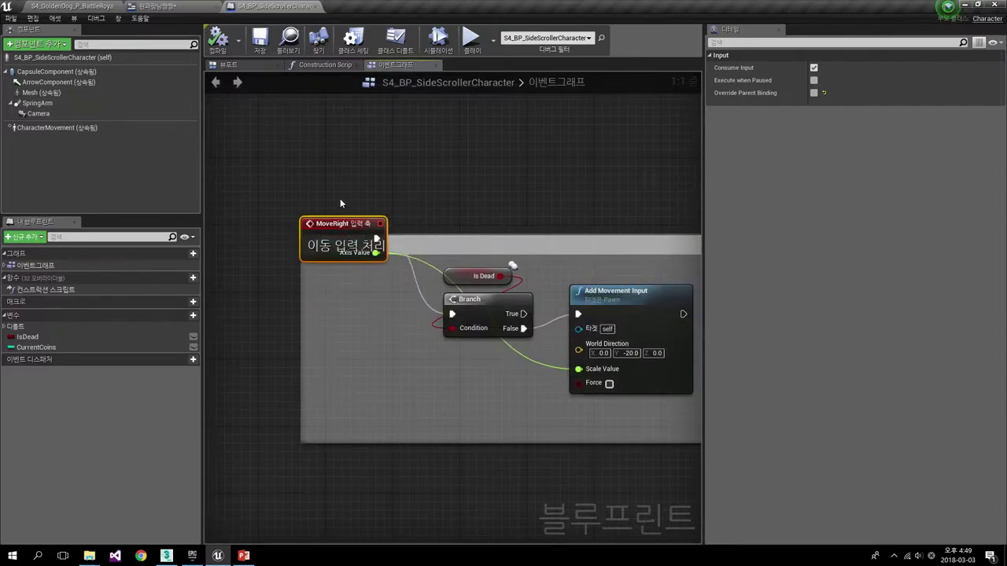
drag(375, 315, 296, 112)
right_drag(285, 92, 361, 276)
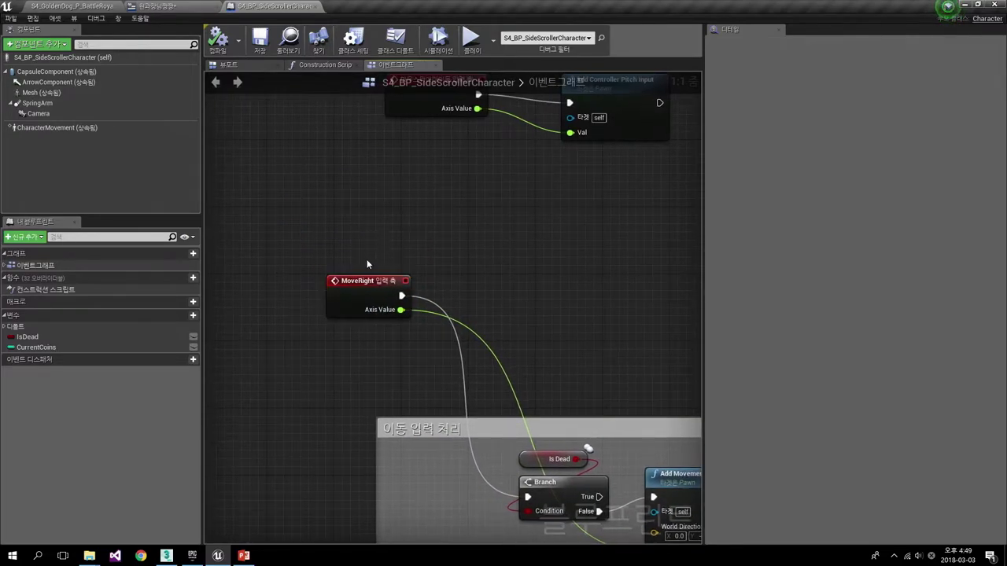
- Break MoveRight's execution link to Branch and its Axis Value link to Add Movement Input
drag(359, 288, 393, 229)
right_click(436, 239)
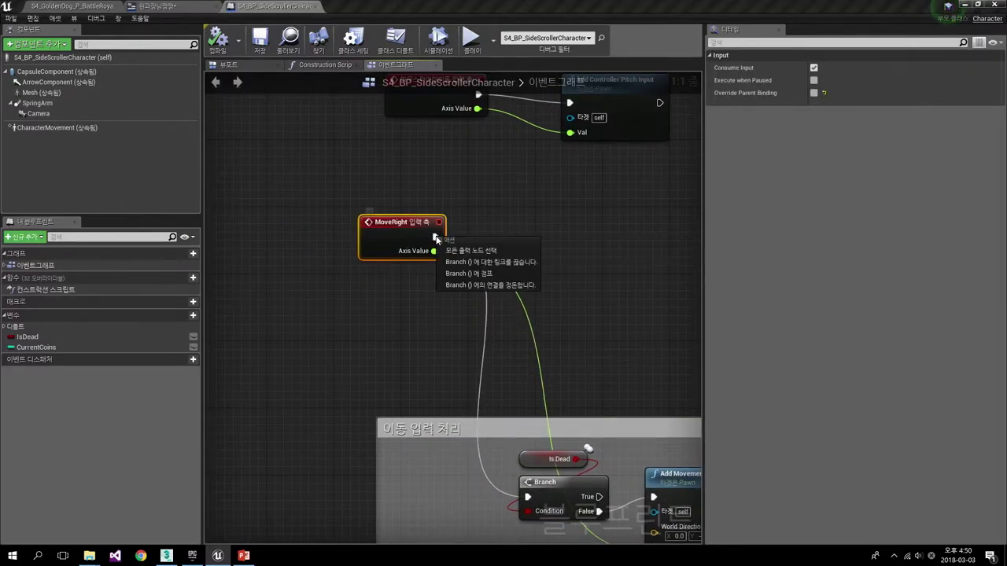
click(472, 262)
right_click(434, 251)
click(472, 280)
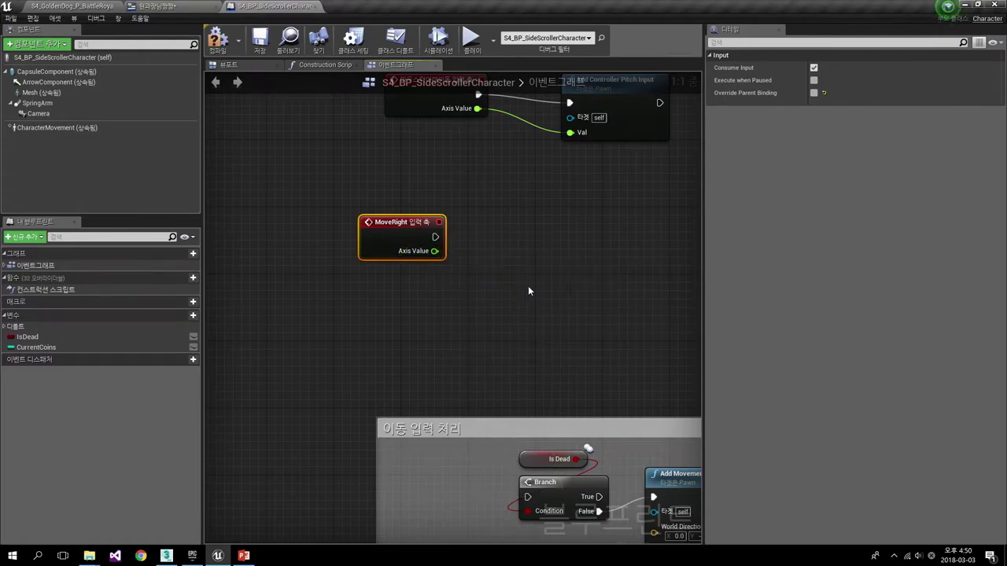
- Reposition the unwired MoveRight node slightly higher, near the mouse-look nodes
mouse_move(528, 285)
right_down()
mouse_move(465, 287)
mouse_move(479, 234)
mouse_move(455, 391)
right_up()
scroll(466, 287, down, 1)
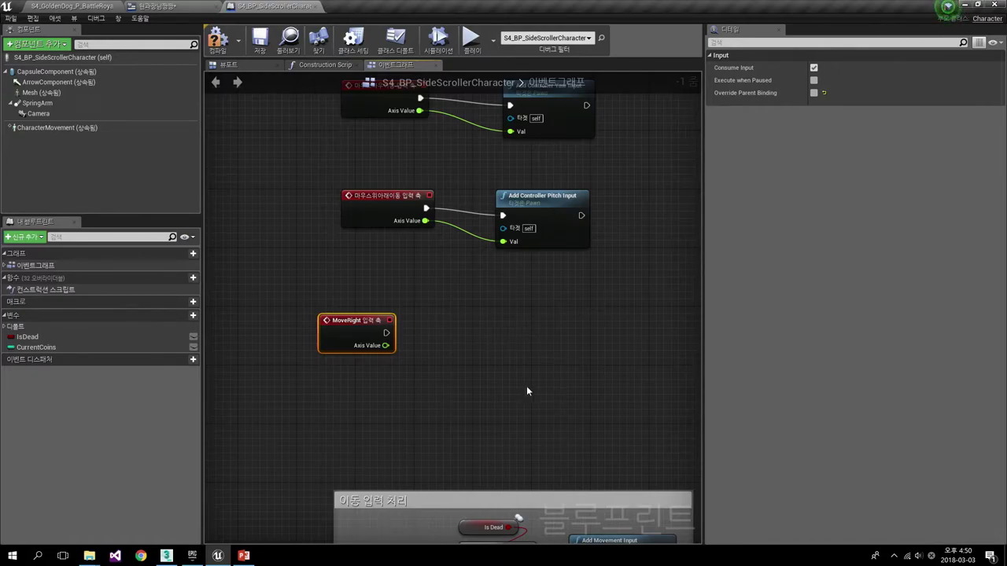
right_drag(527, 391, 452, 318)
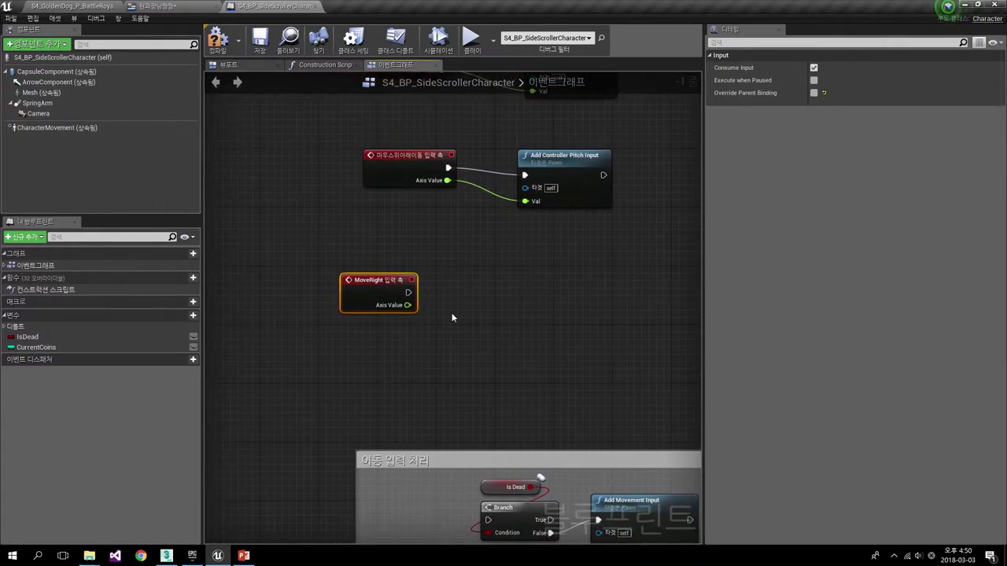
right_click(452, 312)
click(434, 349)
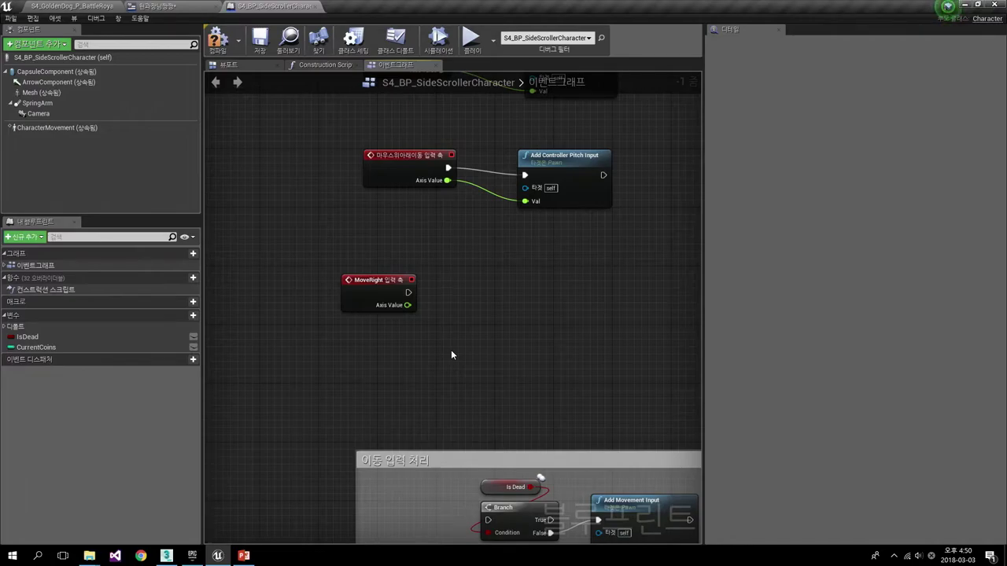
click(267, 70)
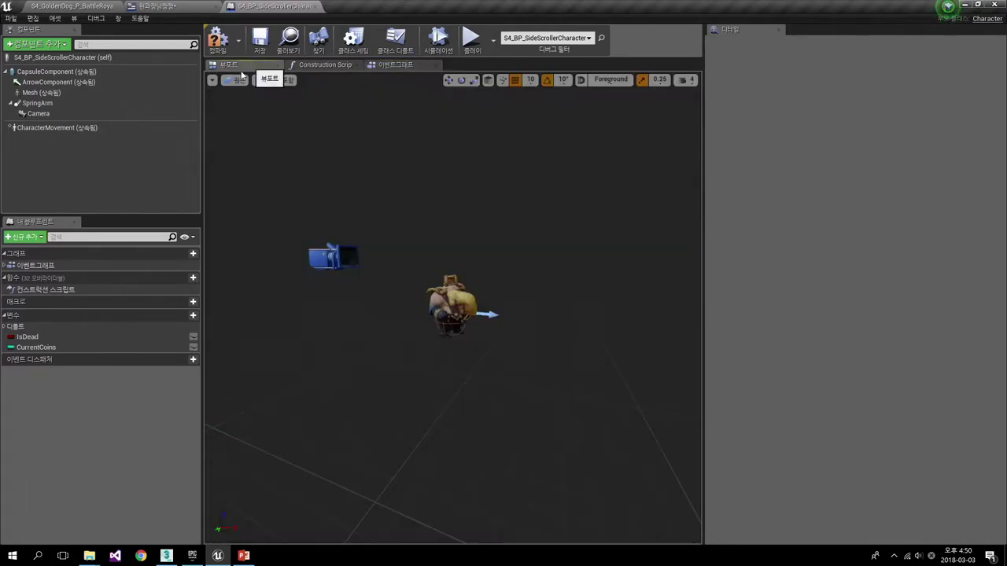
mouse_move(452, 307)
mouse_down()
mouse_move(511, 315)
mouse_move(336, 272)
mouse_up()
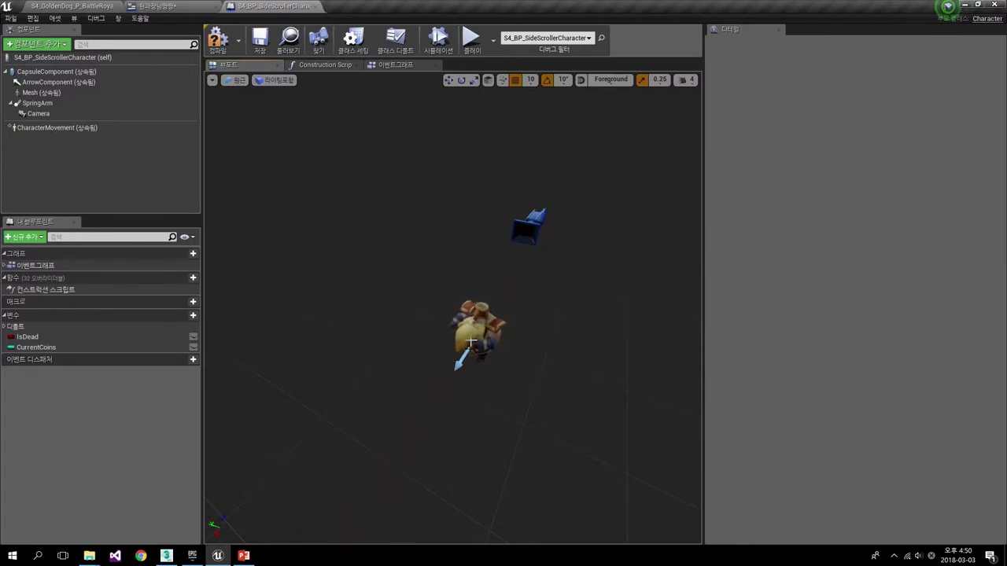
mouse_move(472, 339)
mouse_down()
mouse_move(543, 346)
mouse_move(529, 344)
mouse_move(571, 317)
mouse_up()
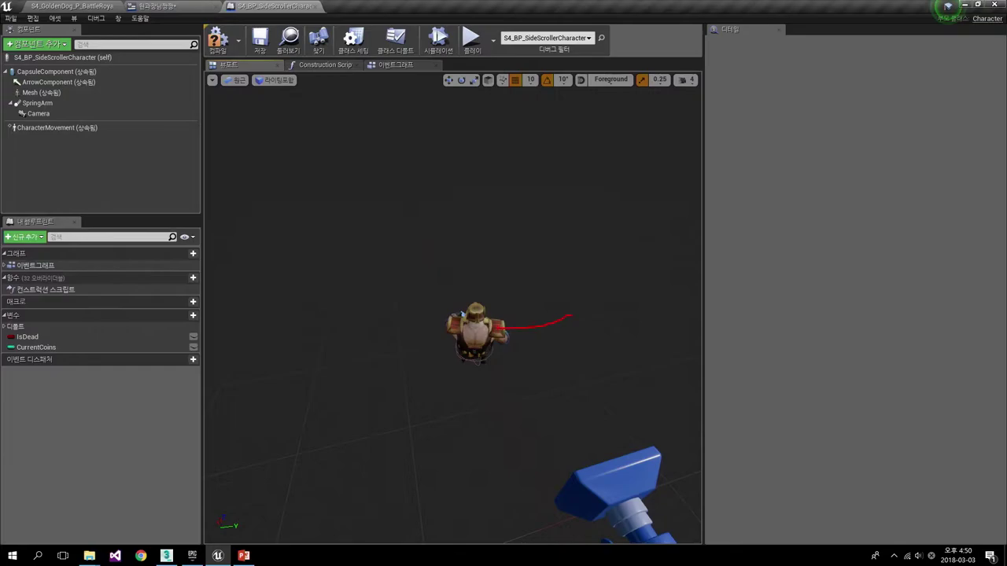
drag(456, 300, 470, 321)
key(Escape)
middle_drag(462, 314, 460, 359)
mouse_move(460, 359)
mouse_down()
mouse_move(460, 370)
mouse_move(465, 346)
mouse_up()
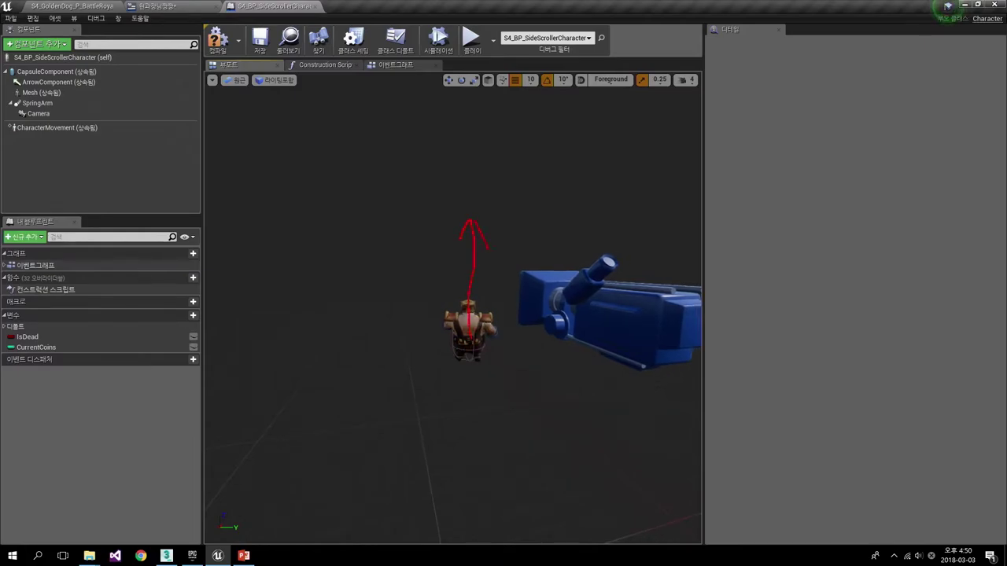
key(Escape)
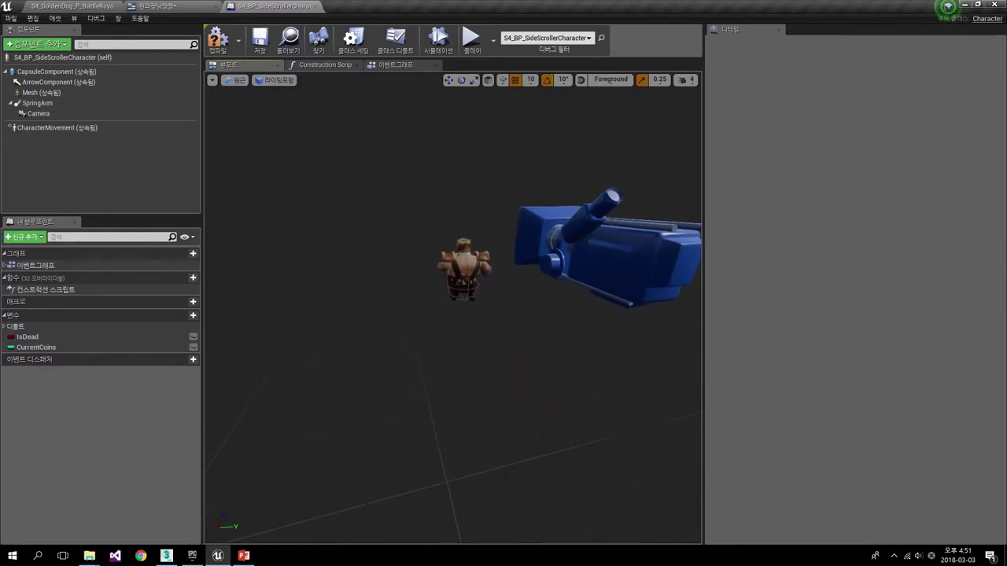
mouse_move(459, 353)
mouse_down()
mouse_move(468, 405)
mouse_move(446, 335)
mouse_up()
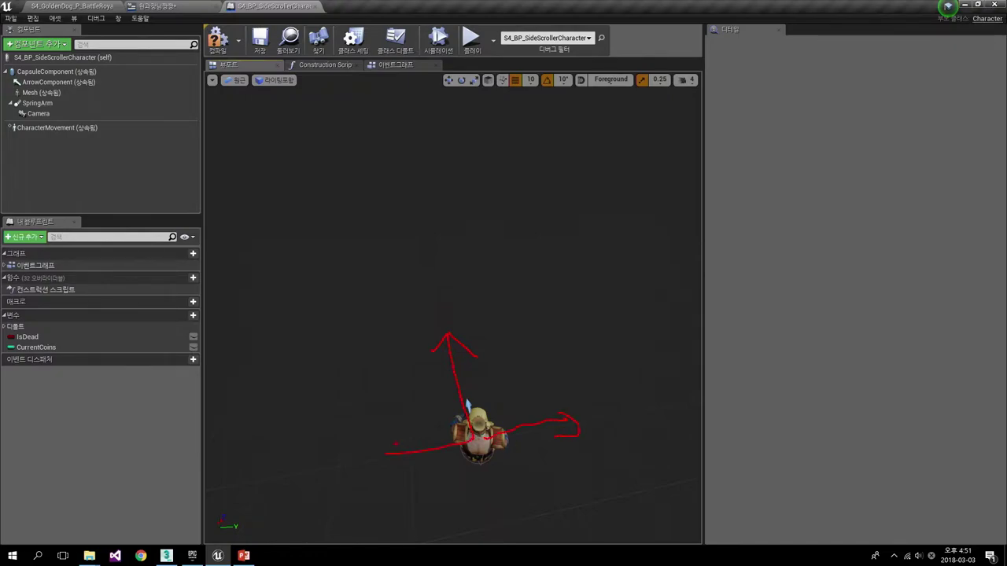
drag(396, 445, 412, 467)
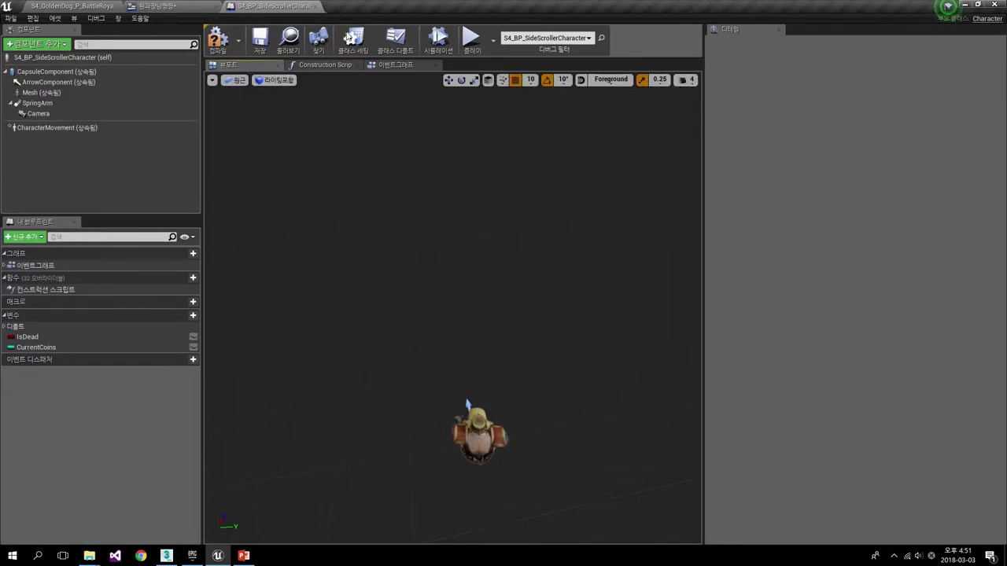
click(157, 6)
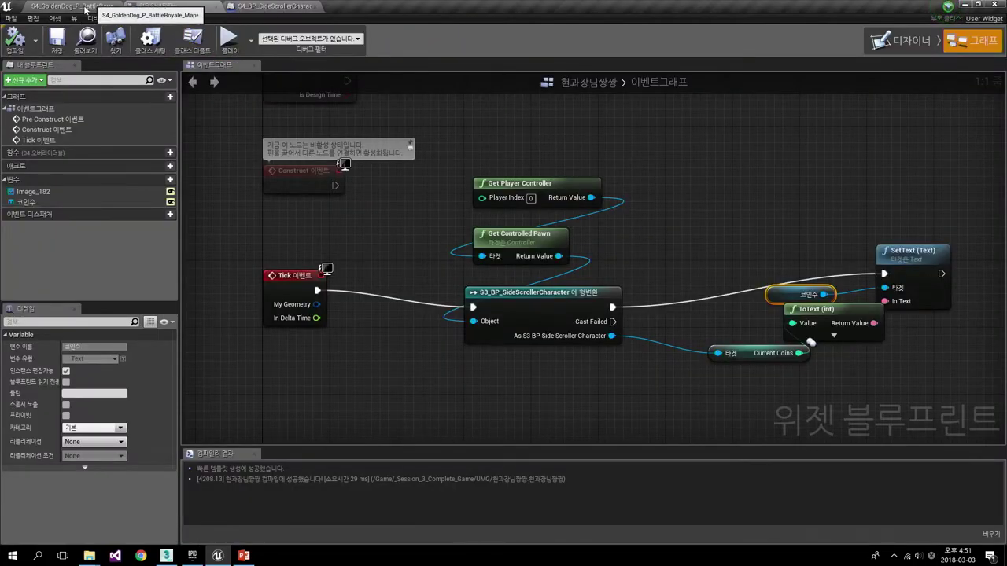
click(272, 6)
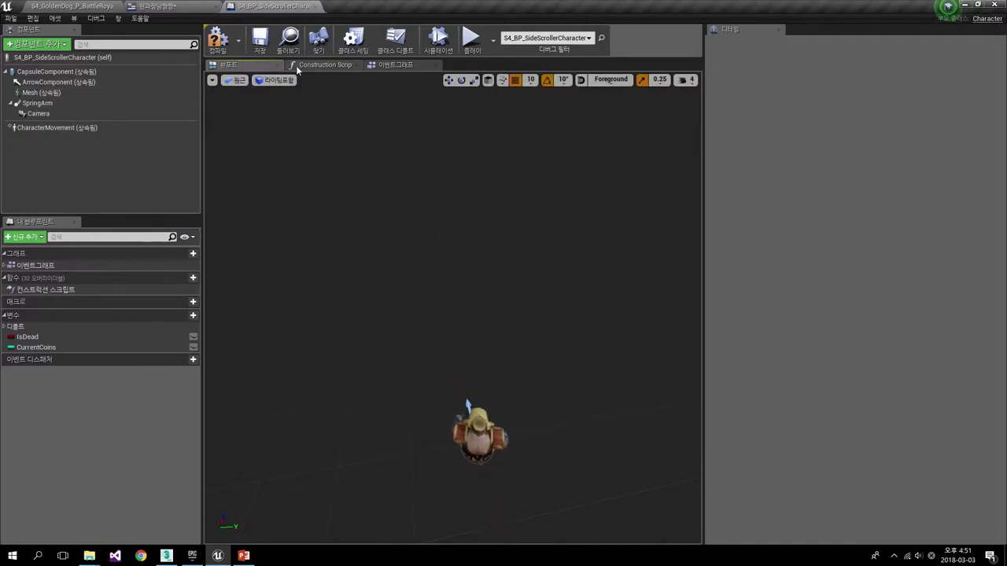
- Back in the Event Graph, search the node list for 'get right vec' beside MoveRight
click(427, 66)
right_drag(438, 213, 426, 160)
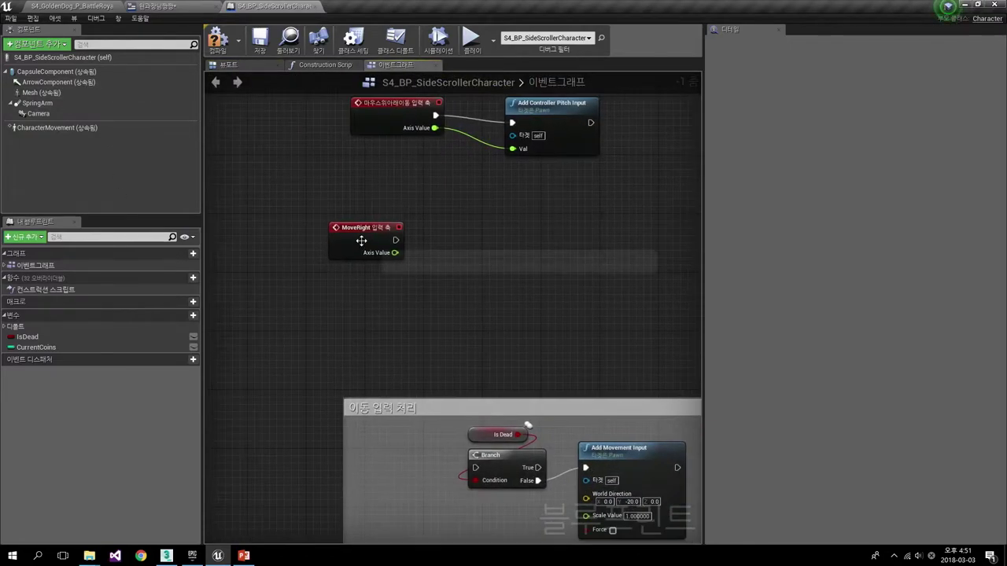
drag(362, 242, 378, 227)
right_click(395, 271)
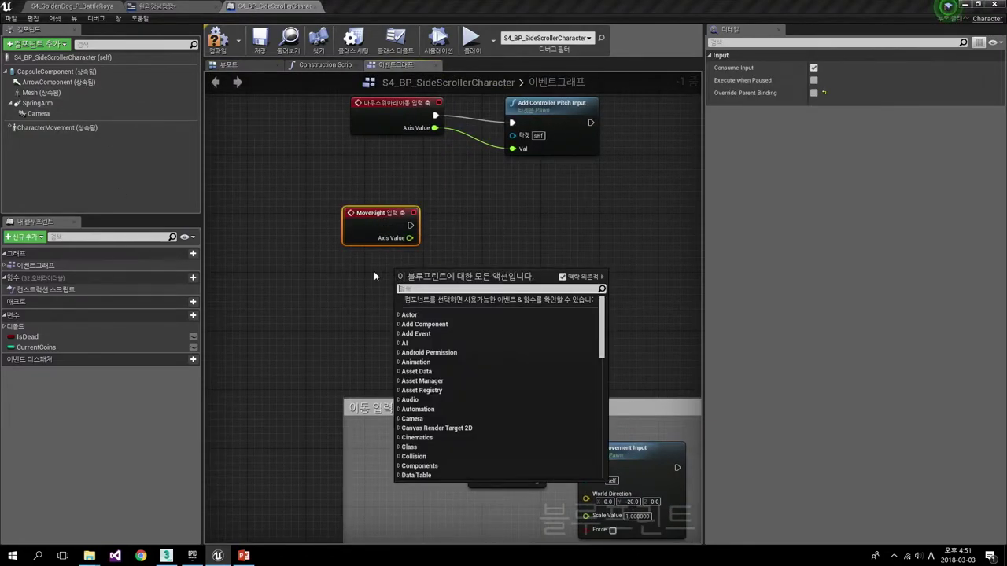
key(Up)
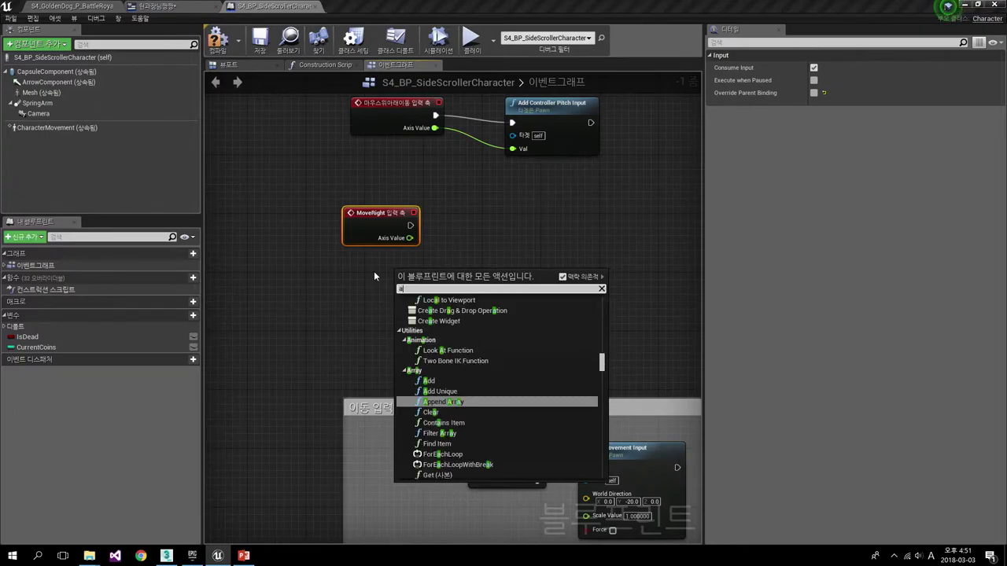
- Remove the mistaken capsule right-vector node and add a Get Actor Right Vector node instead
text(get)
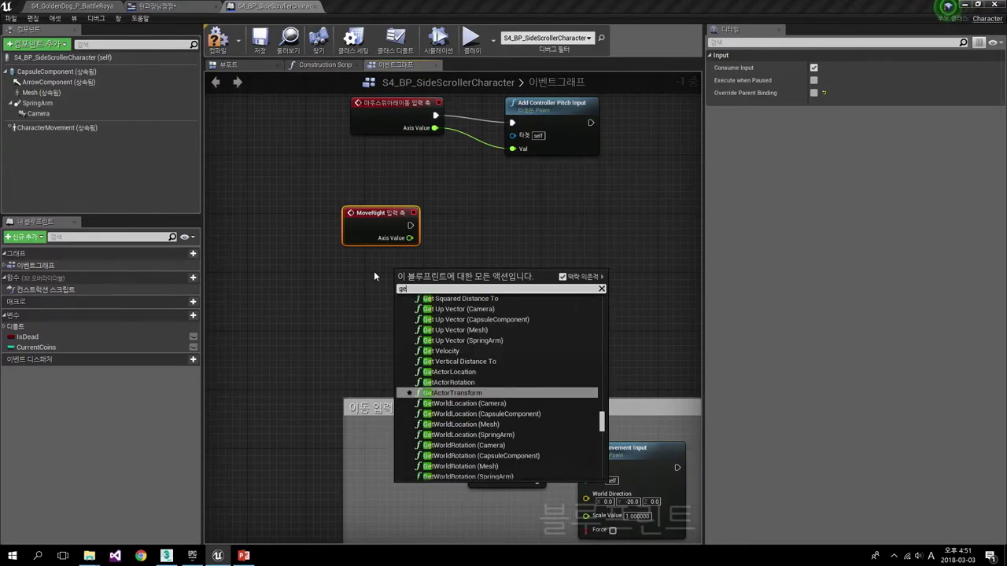
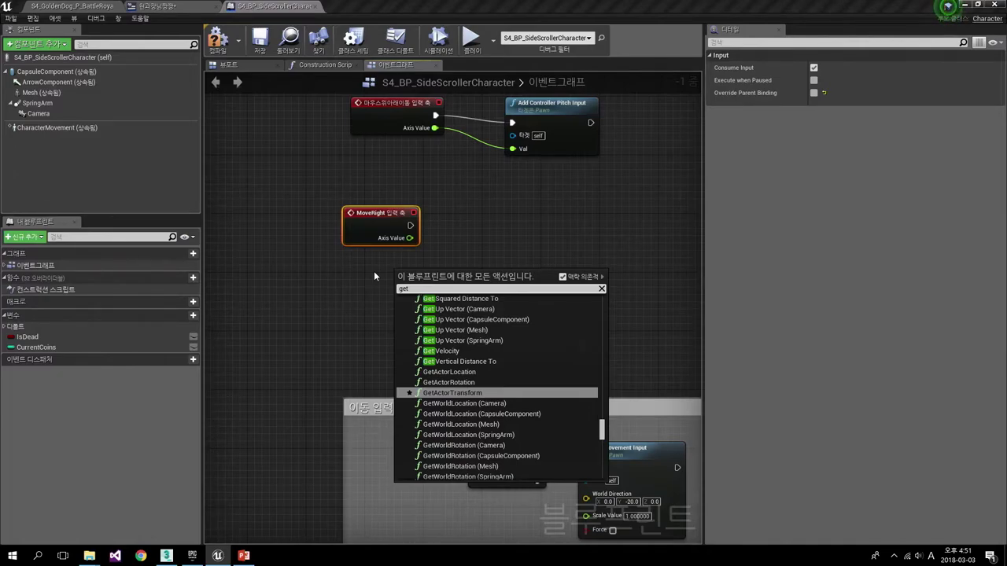
- Back in the Event Graph, search the node list for 'get right vec' beside MoveRight
- Remove the mistaken capsule right-vector node and add a Get Actor Right Vector node instead
text( right vec)
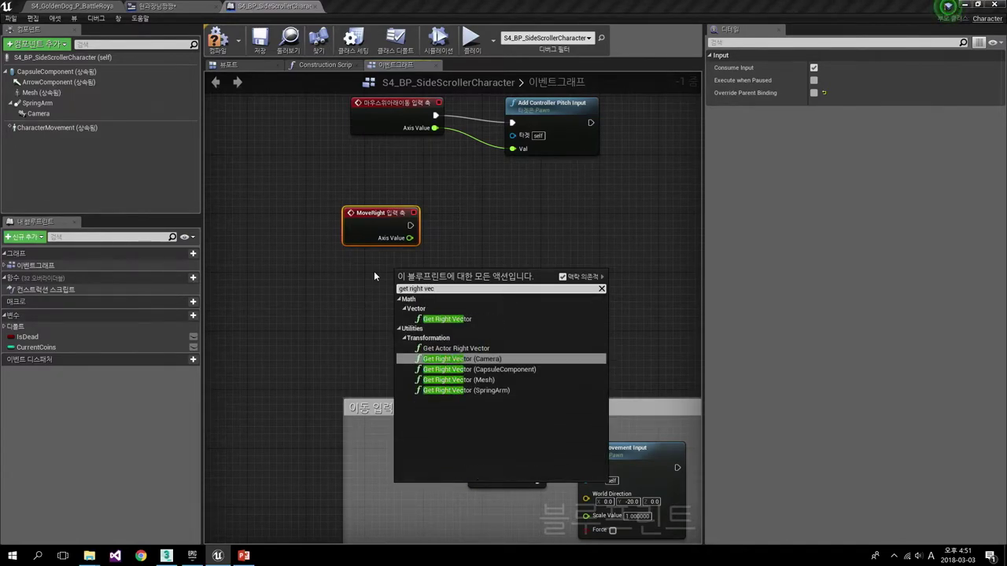
key(Up)
key(Up)
key(Down)
key(Down)
key(Down)
key(Return)
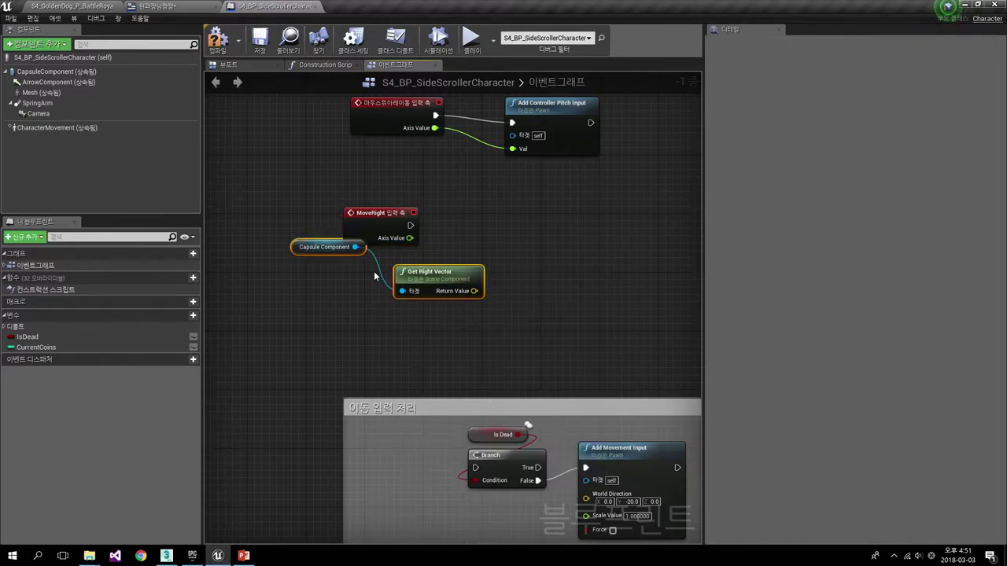
key(ctrl+z)
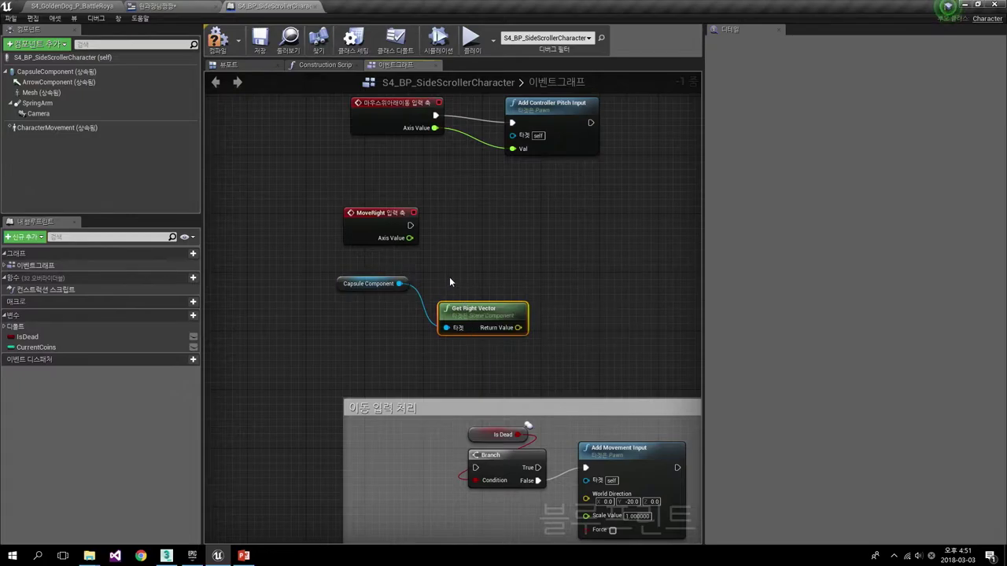
key(ctrl+z)
click(410, 285)
key(Delete)
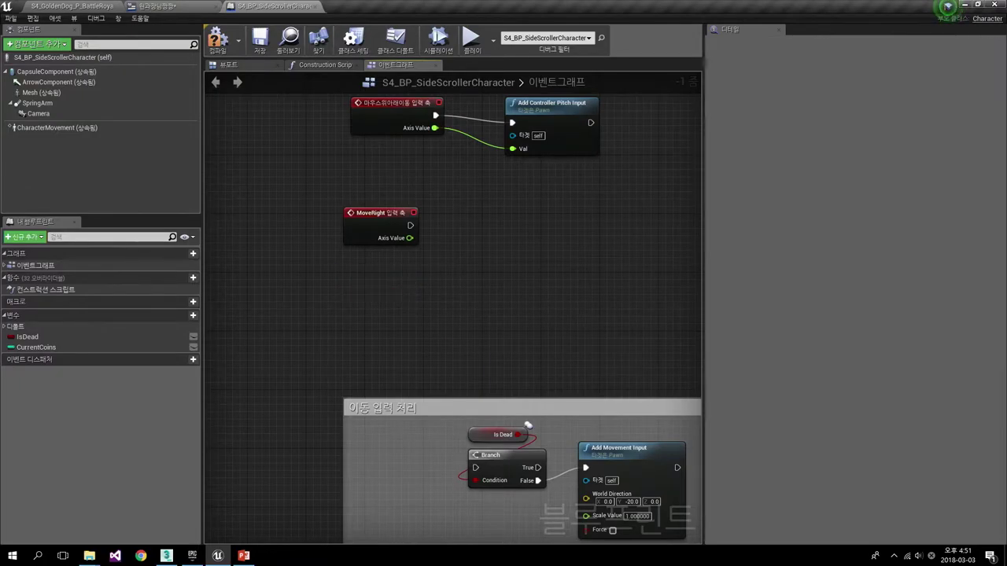
right_click(411, 285)
text(get acto)
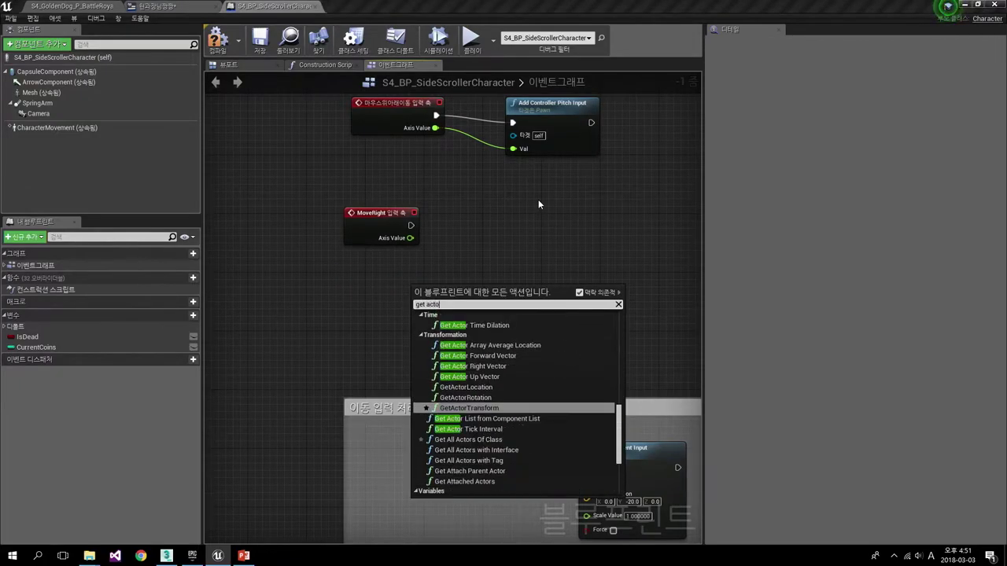
text(r ri)
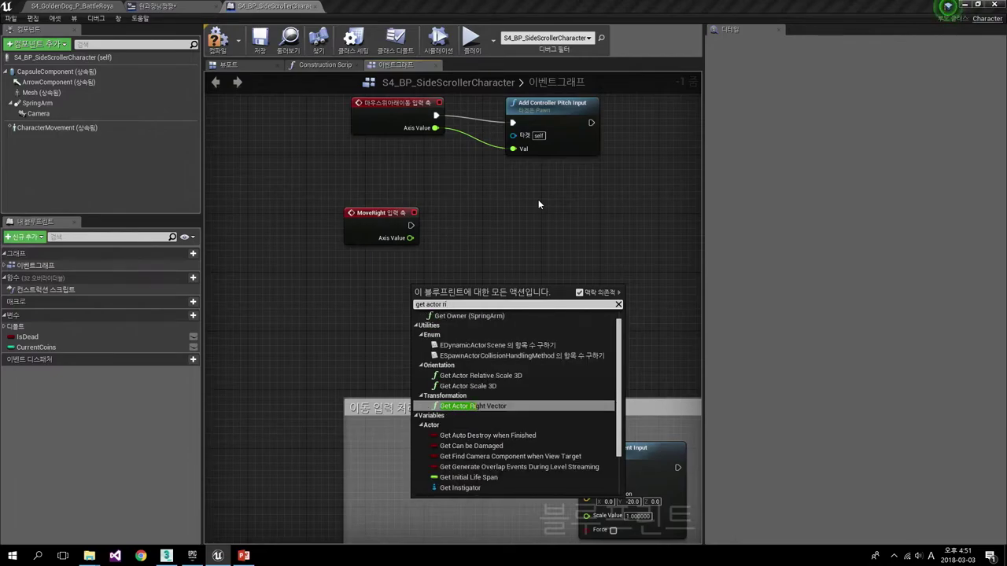
key(Return)
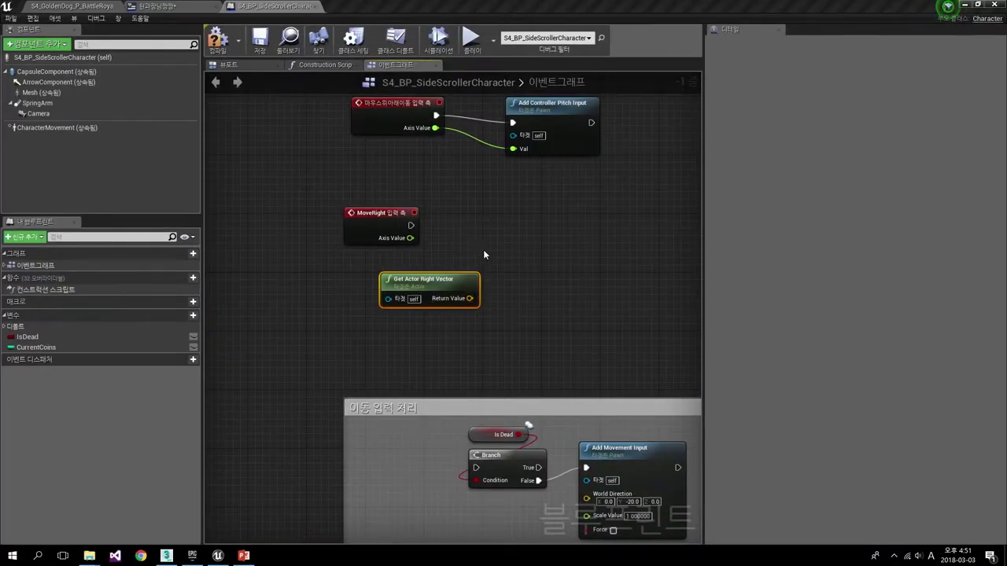
- Add an Add Movement Input node, wire Right Vector to World Direction and MoveRight's exec
right_click(483, 250)
right_drag(523, 220, 528, 219)
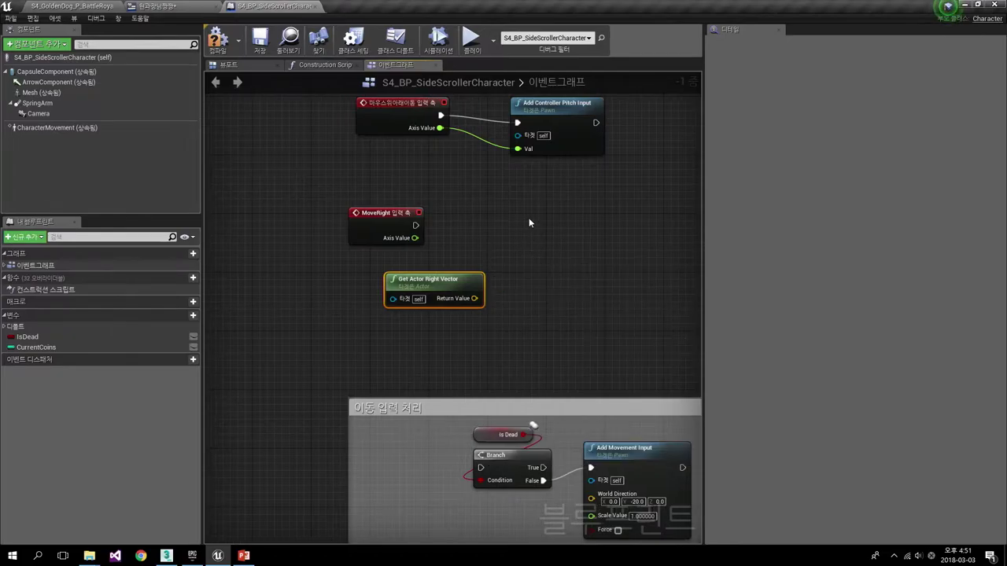
right_click(528, 222)
text(add m)
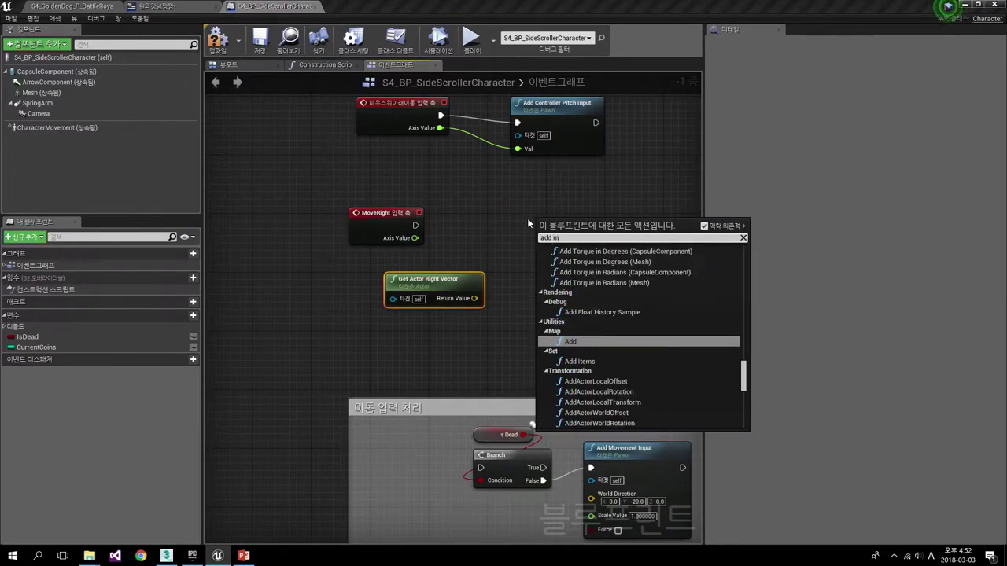
text(ovement inpu)
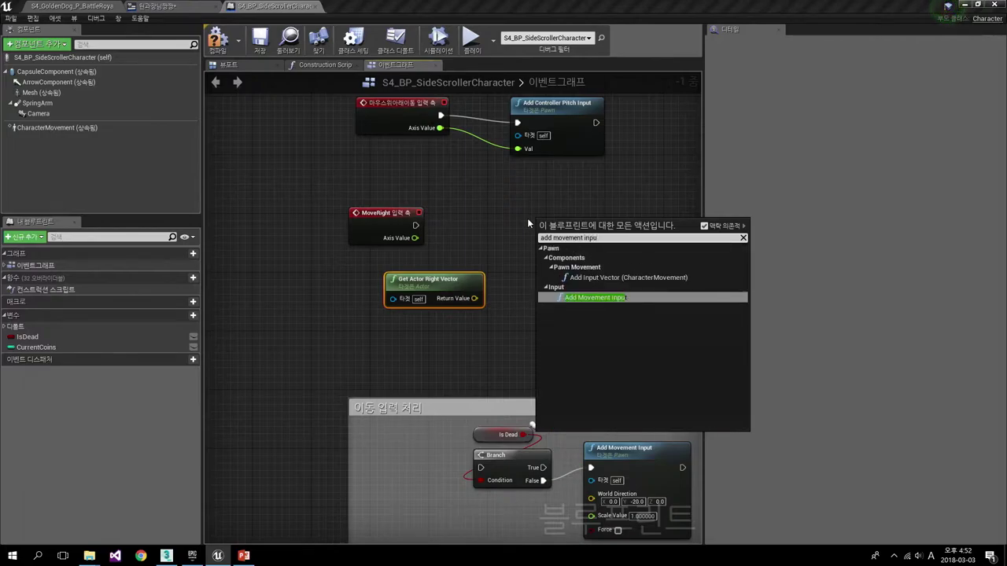
key(Return)
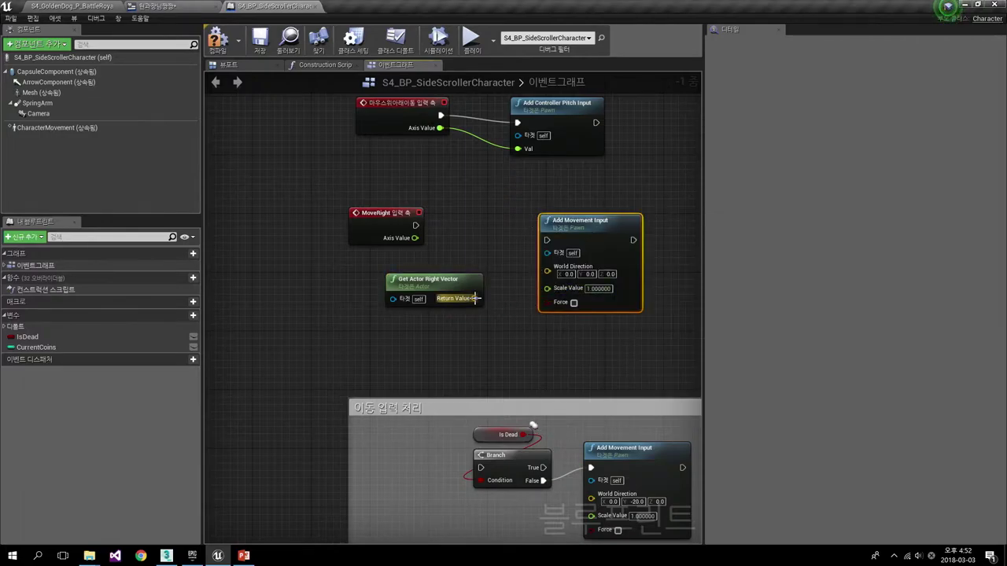
drag(476, 298, 549, 273)
mouse_move(415, 225)
mouse_down()
mouse_move(549, 240)
mouse_move(563, 209)
mouse_up()
right_drag(476, 347, 484, 312)
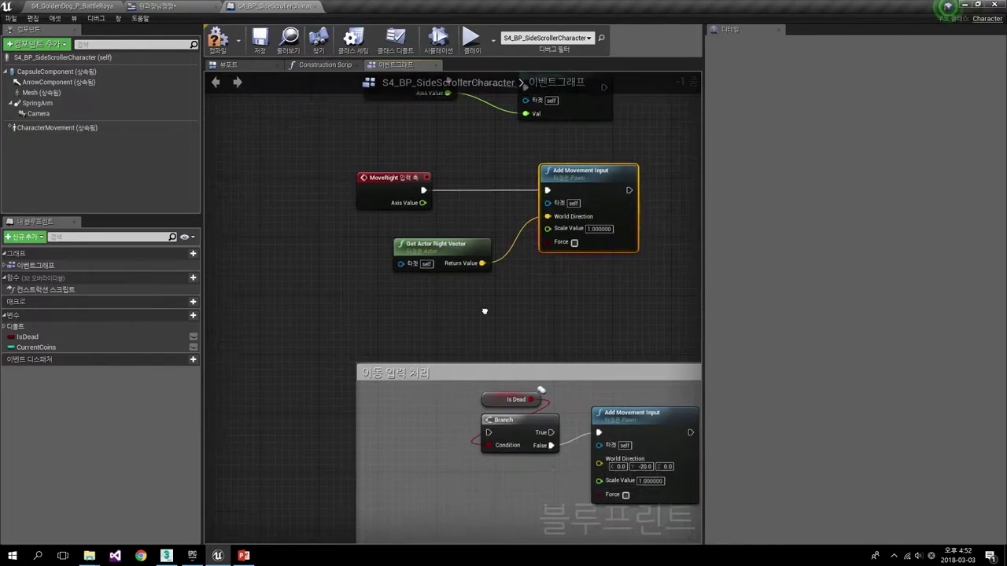
drag(393, 271, 408, 256)
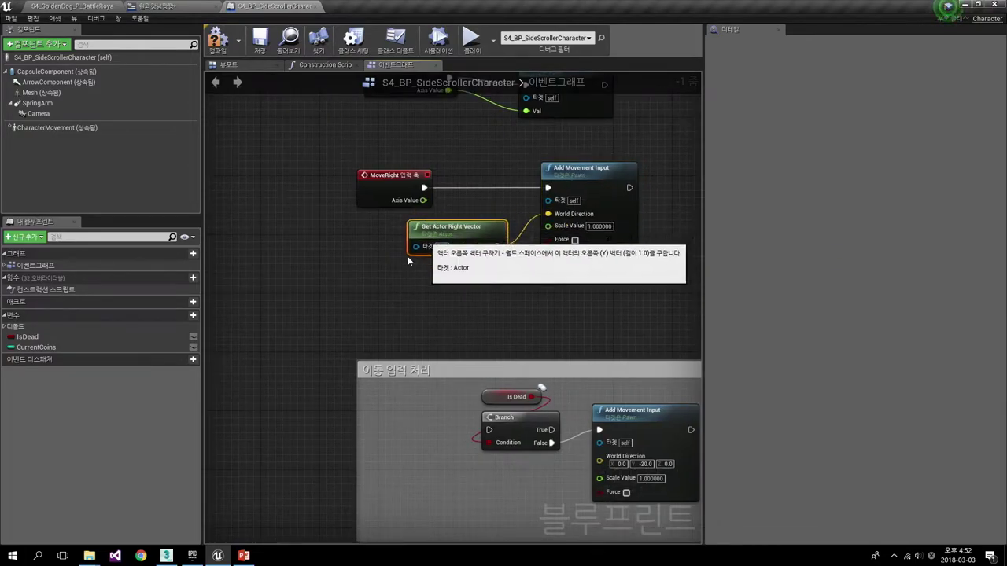
- Place a MoveForward axis event and a Get Actor Forward Vector node below it
right_click(366, 297)
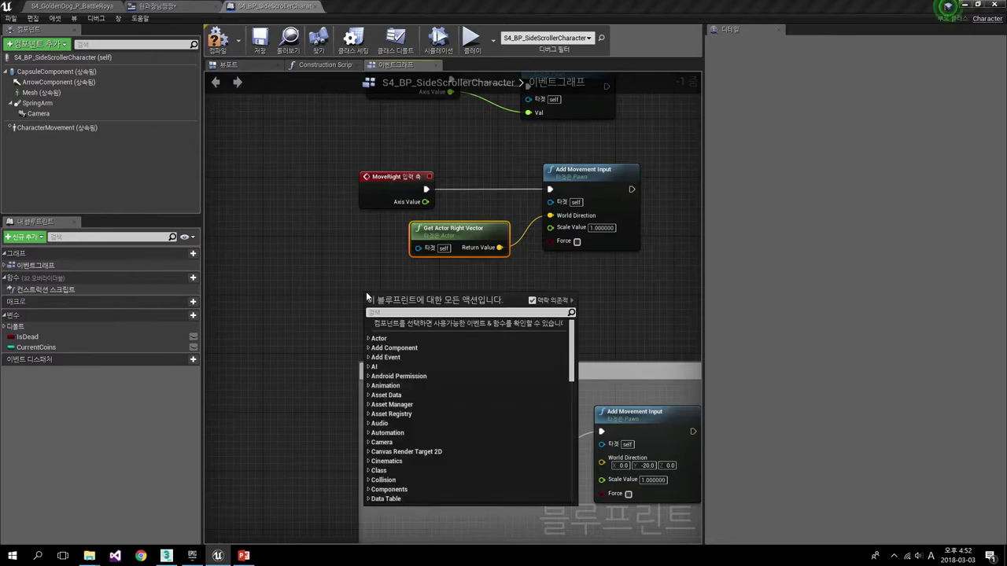
text(move forw)
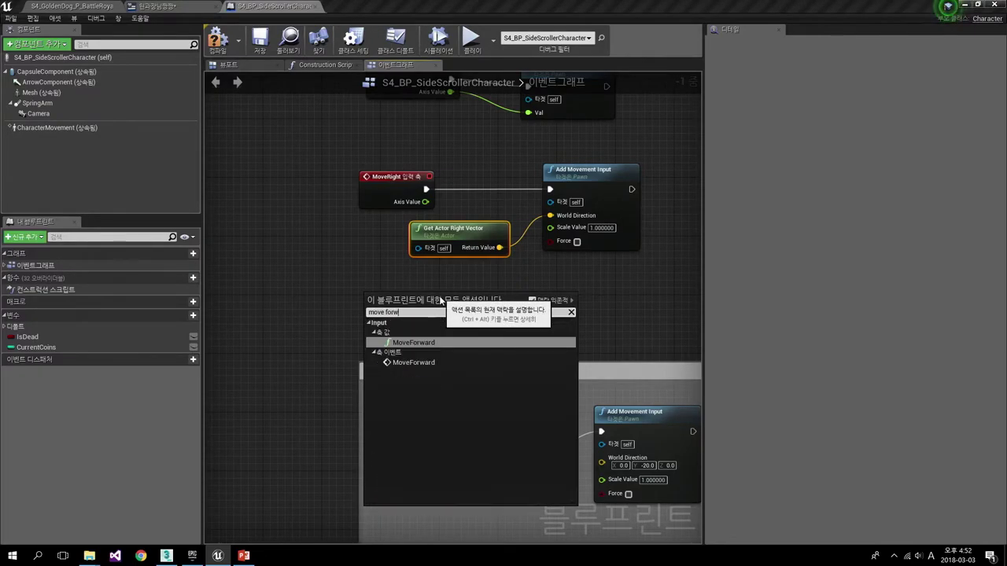
key(Down)
key(Return)
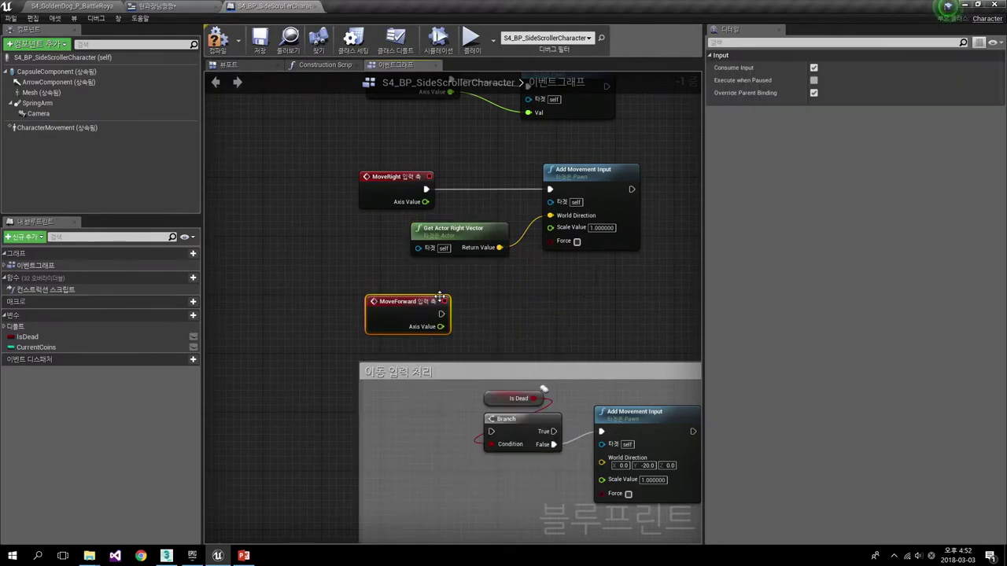
drag(407, 292, 407, 264)
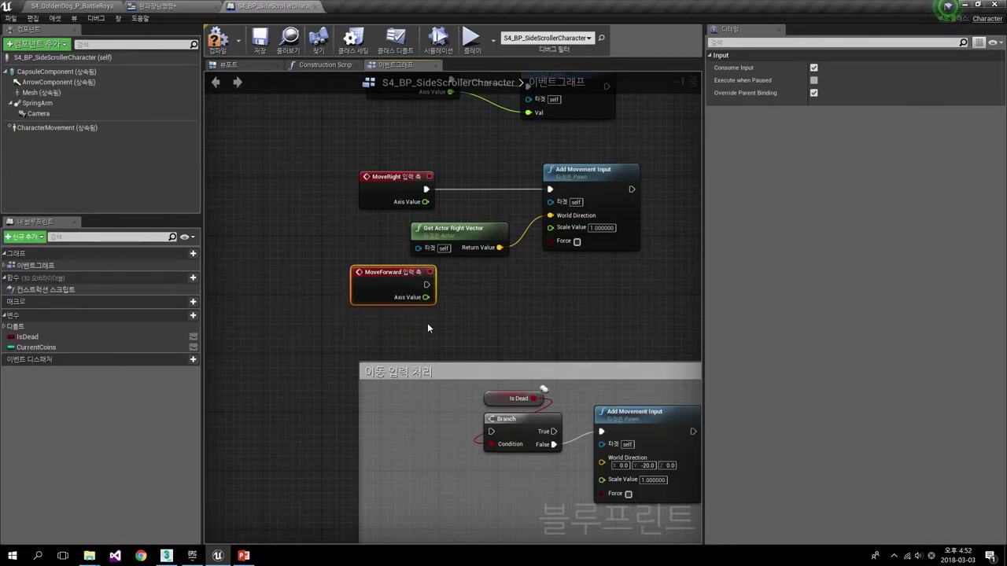
right_click(426, 323)
text(get acto)
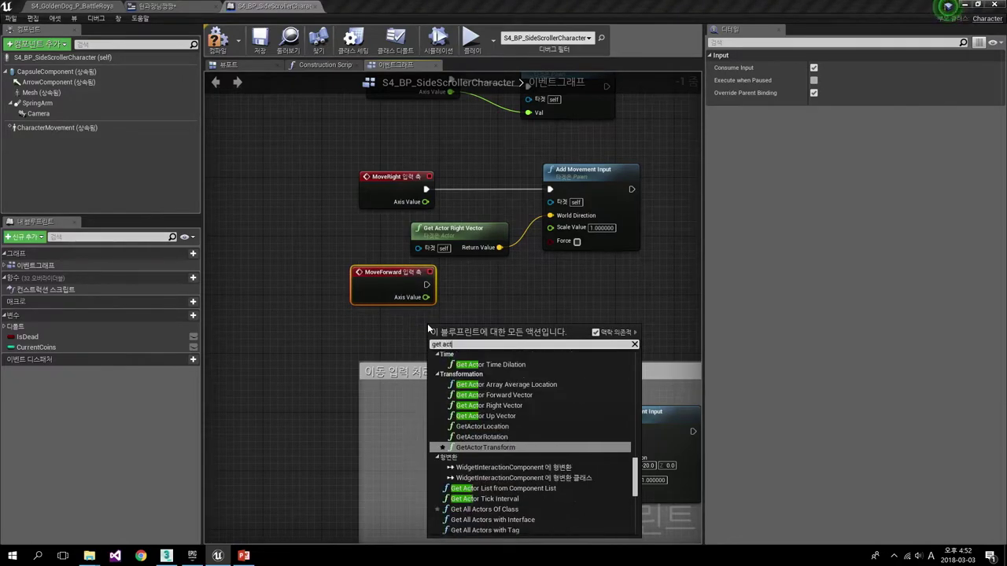
text(r forw)
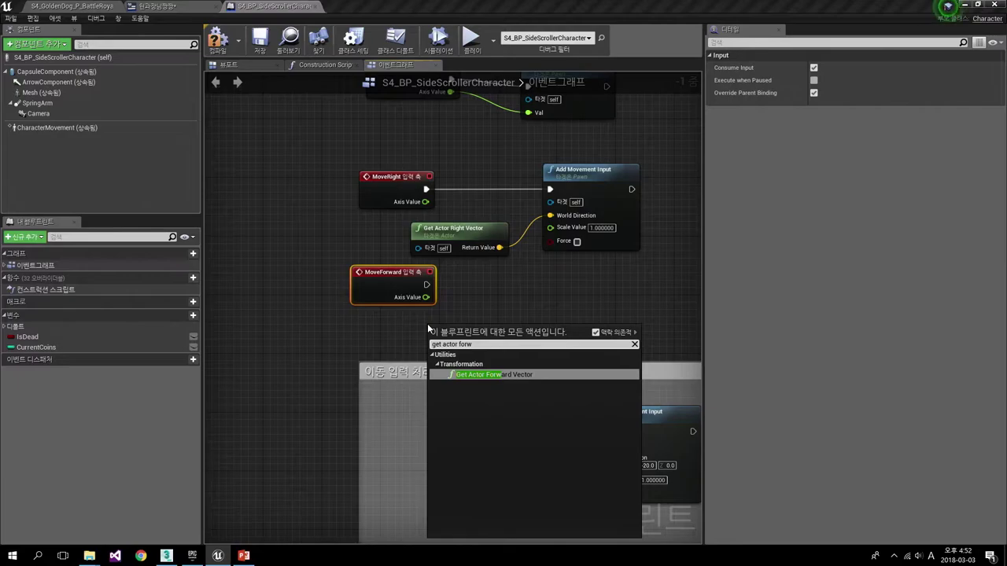
key(Return)
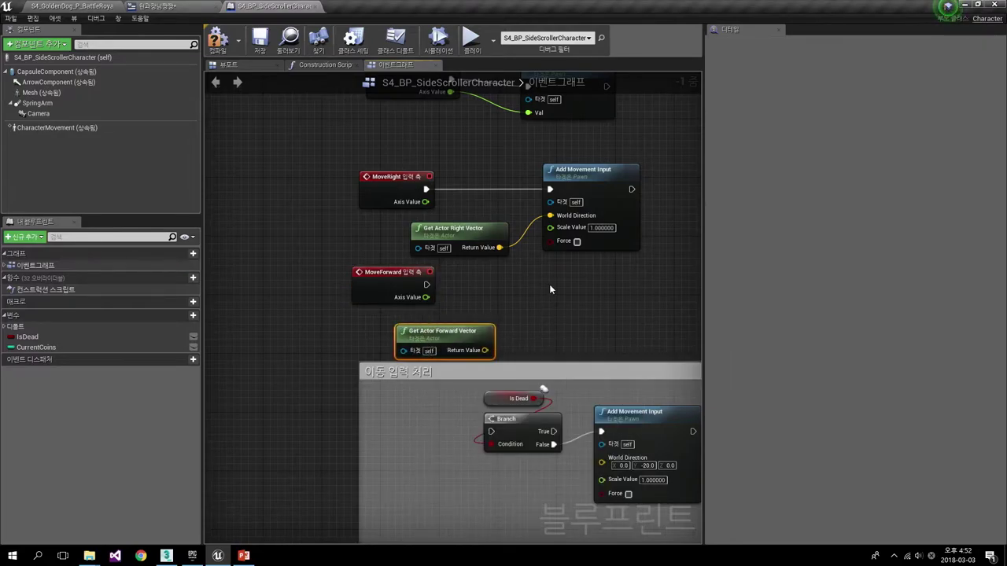
- Add an Add Movement Input driven by MoveForward, with the forward vector as World Direction
right_click(549, 290)
text(add move)
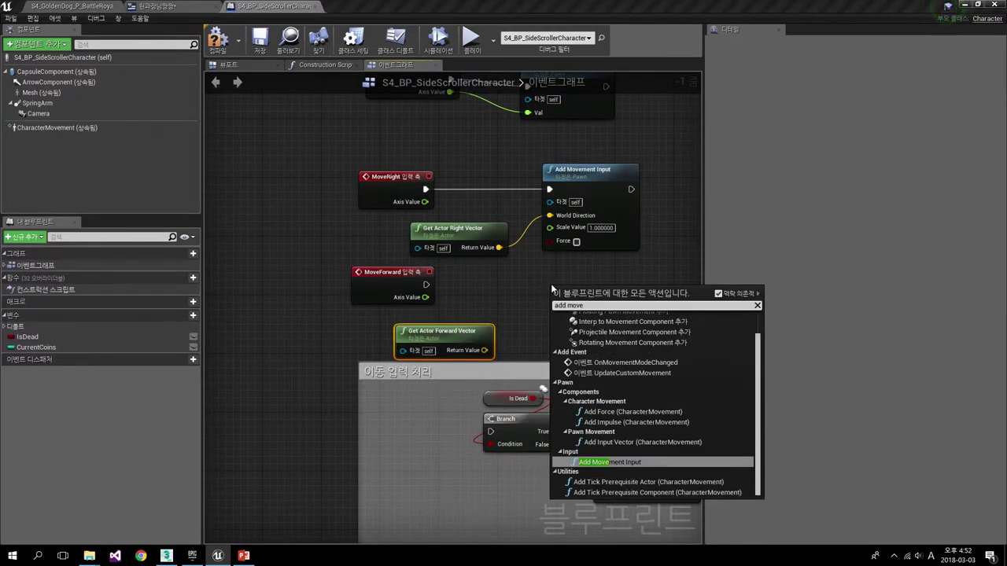
key(Return)
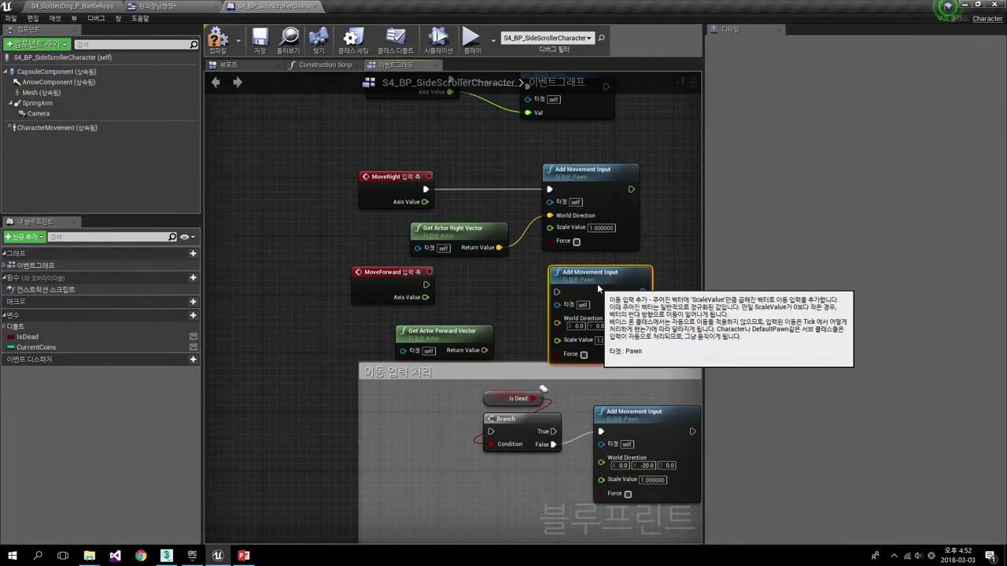
mouse_move(426, 284)
mouse_down()
mouse_move(560, 292)
mouse_move(483, 350)
mouse_up()
click(456, 333)
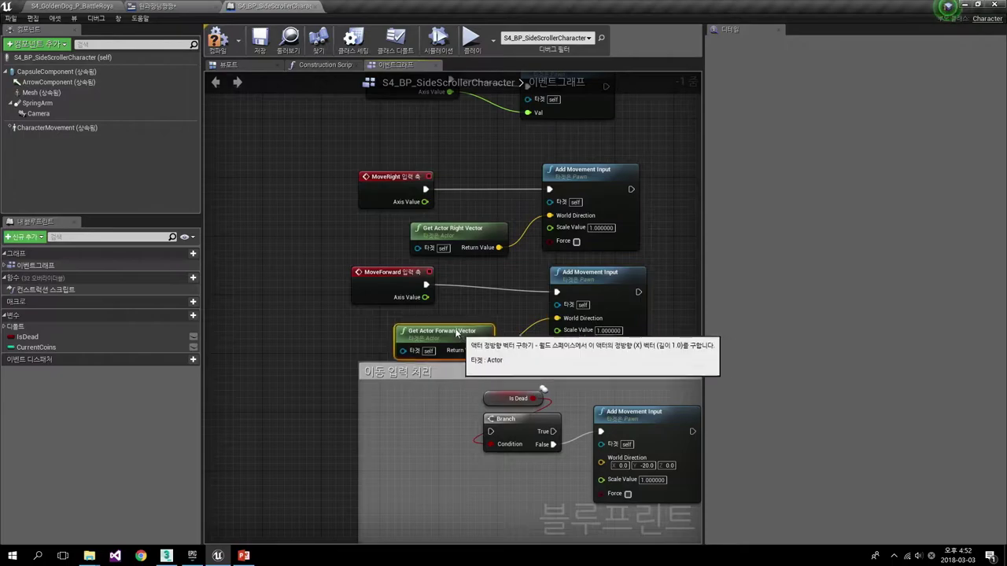
mouse_move(258, 166)
right_down()
mouse_move(333, 190)
mouse_move(321, 275)
right_up()
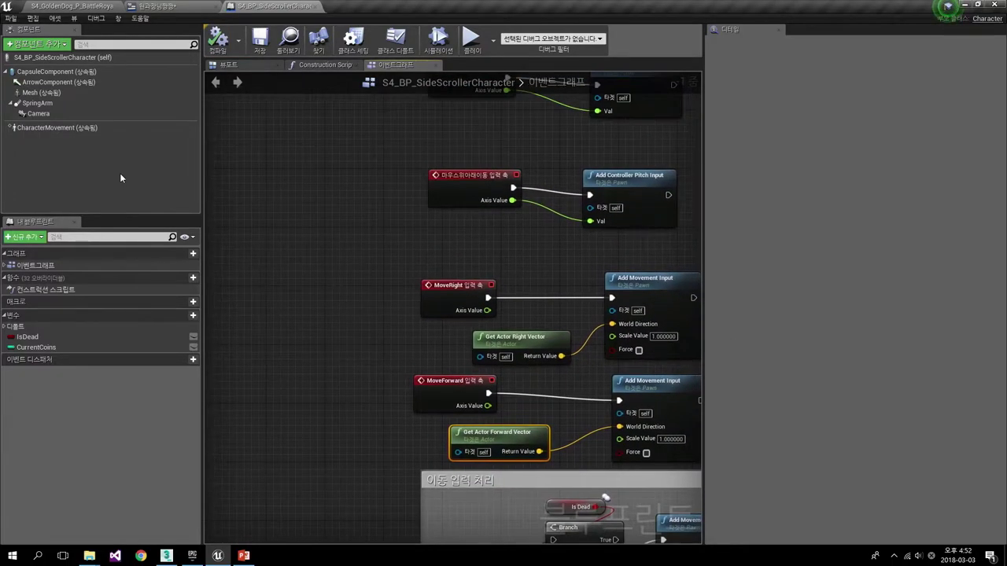
- Select self in Components and tick Use Controller Rotation Yaw under Pawn
click(104, 60)
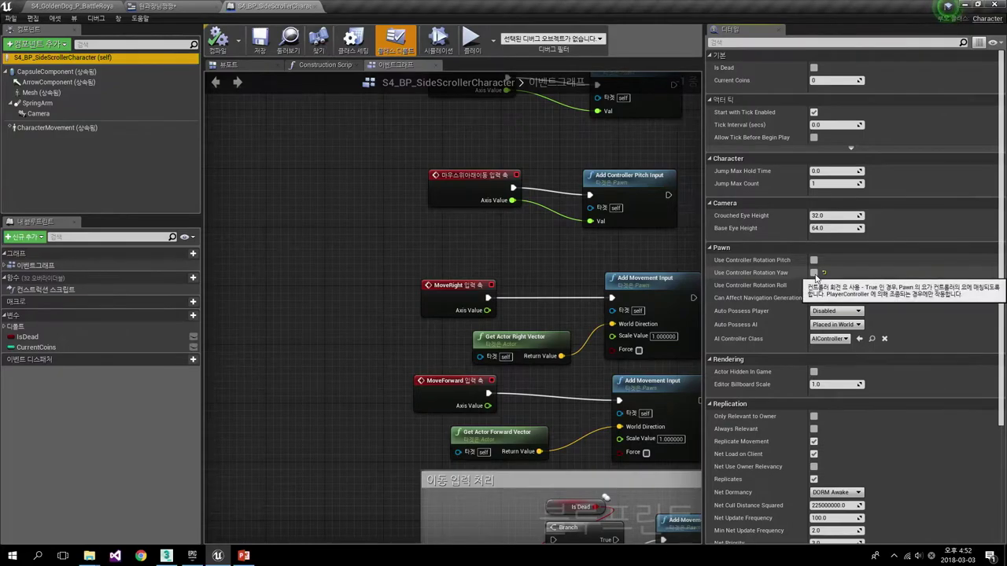
click(813, 272)
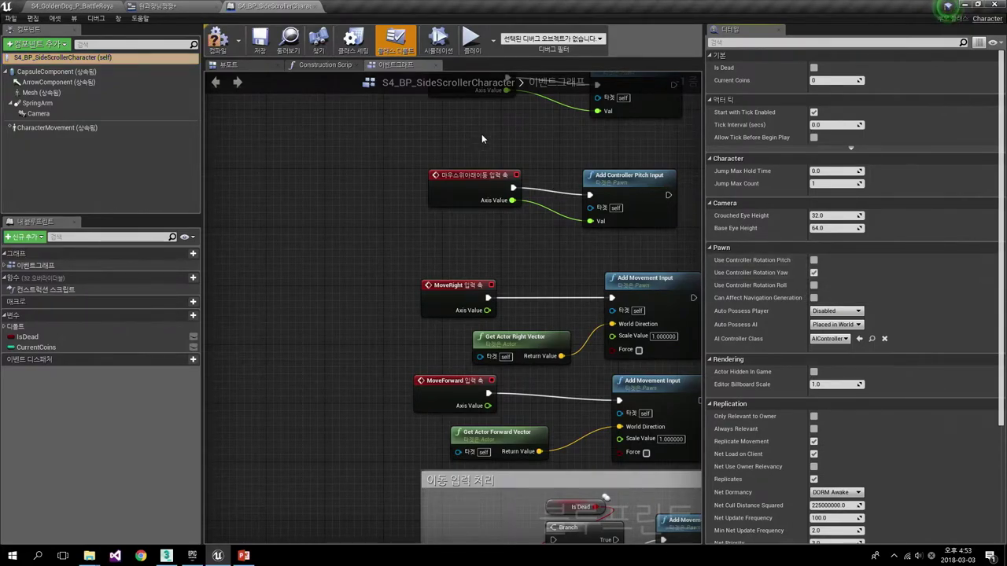
- Run a play-test, then rearrange the MoveRight, MoveForward and movement input nodes
click(470, 38)
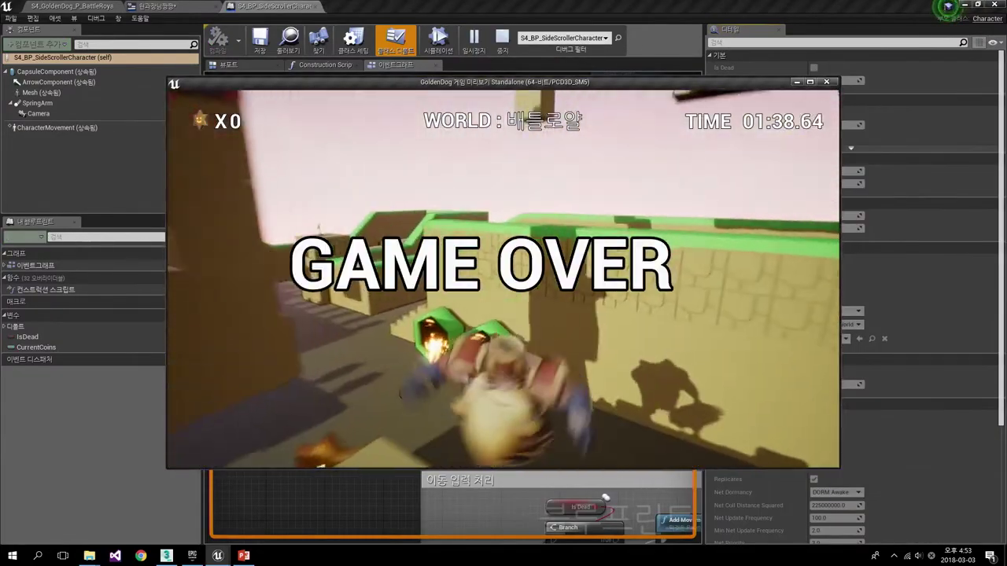
scroll(459, 198, up, 1)
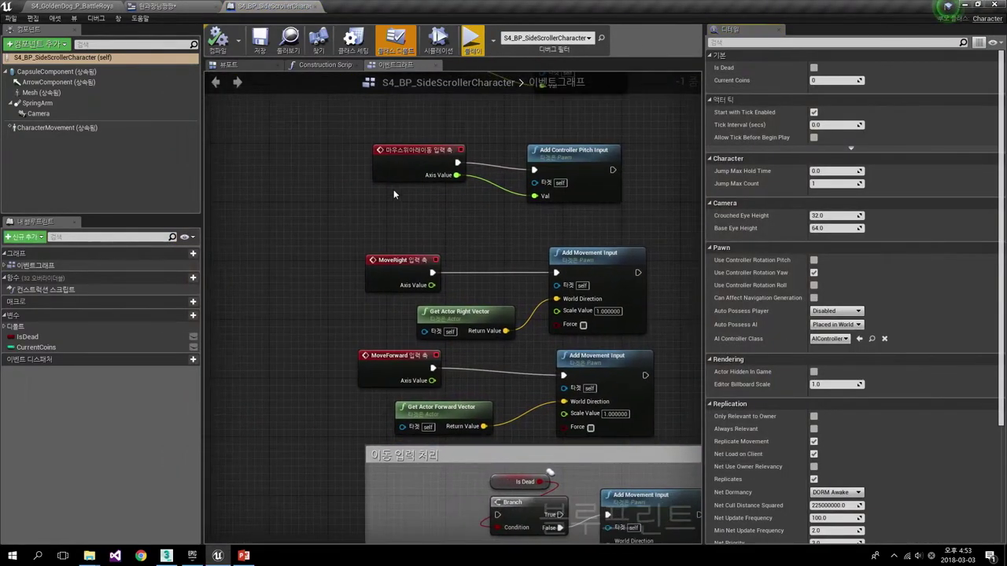
scroll(385, 225, down, 3)
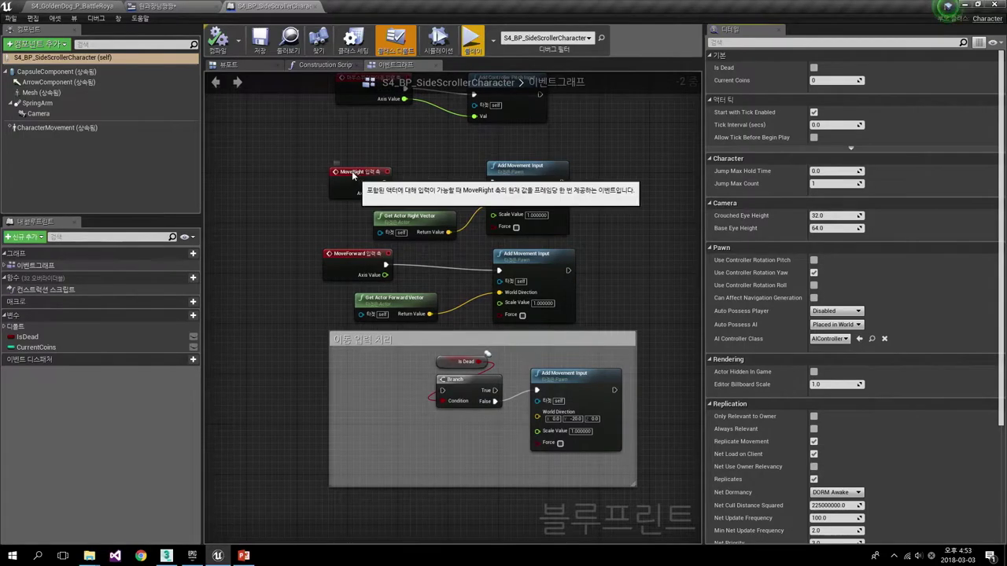
drag(351, 171, 336, 145)
drag(358, 254, 322, 229)
mouse_move(358, 144)
right_down()
mouse_move(413, 239)
mouse_move(418, 337)
right_up()
click(433, 272)
right_drag(432, 272, 410, 246)
- Play-test again, stop with Esc, and return to the S4_BP_SideScrollerCharacter event graph
click(471, 50)
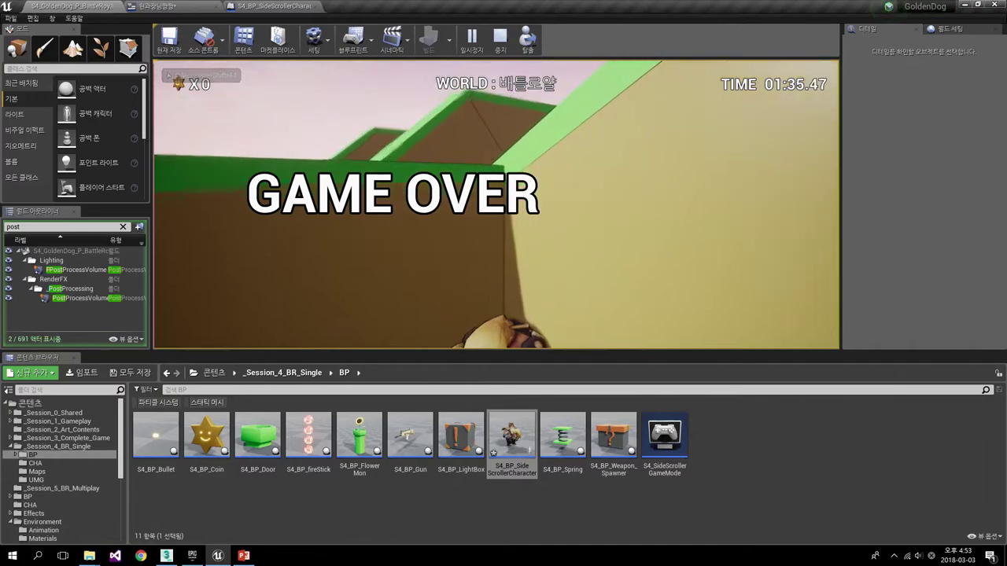
key(Escape)
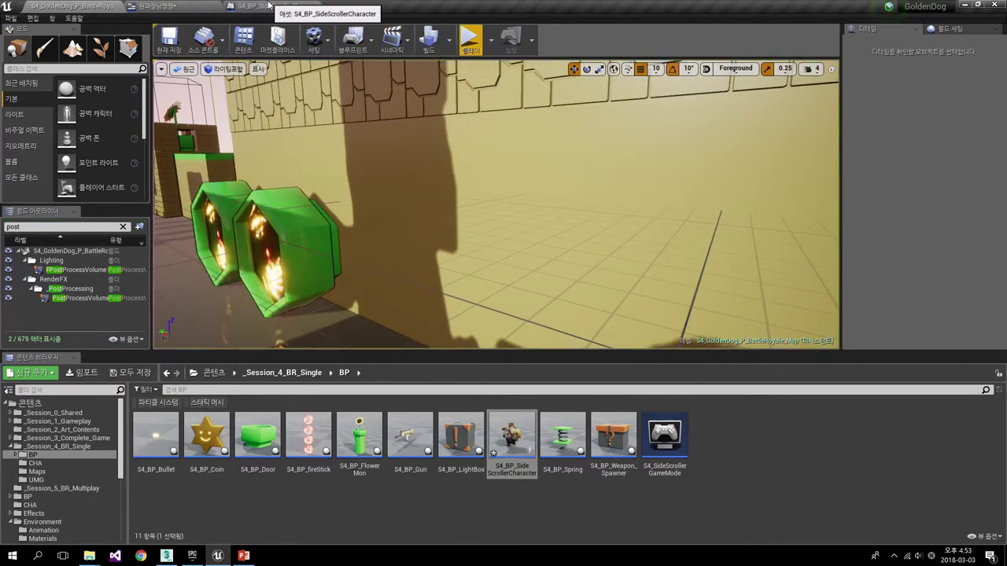
click(272, 6)
scroll(588, 281, down, 2)
- Bring the movement nodes into view and reposition MoveForward and Get Actor Right Vector
right_drag(588, 277, 637, 192)
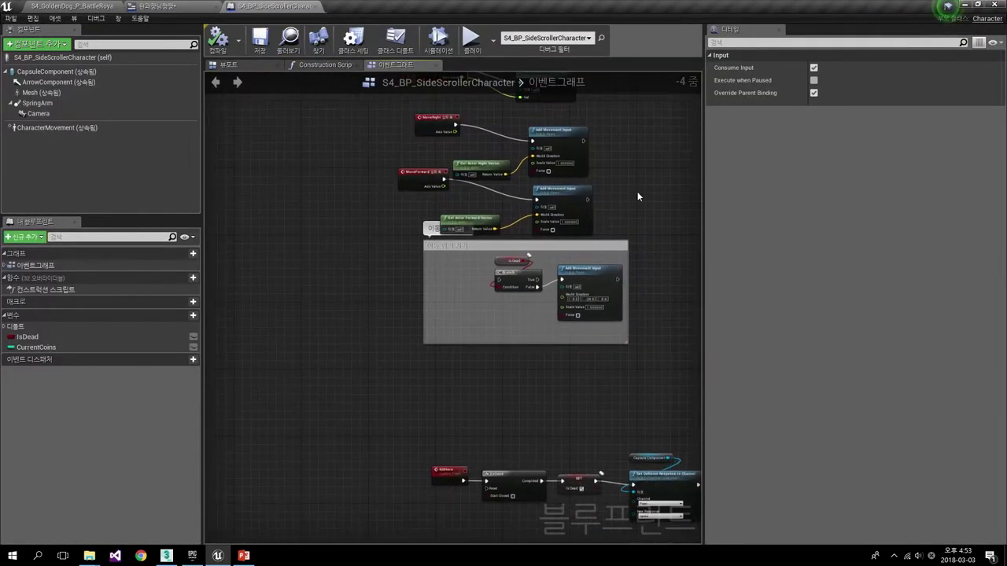
scroll(642, 211, up, 1)
scroll(606, 236, up, 1)
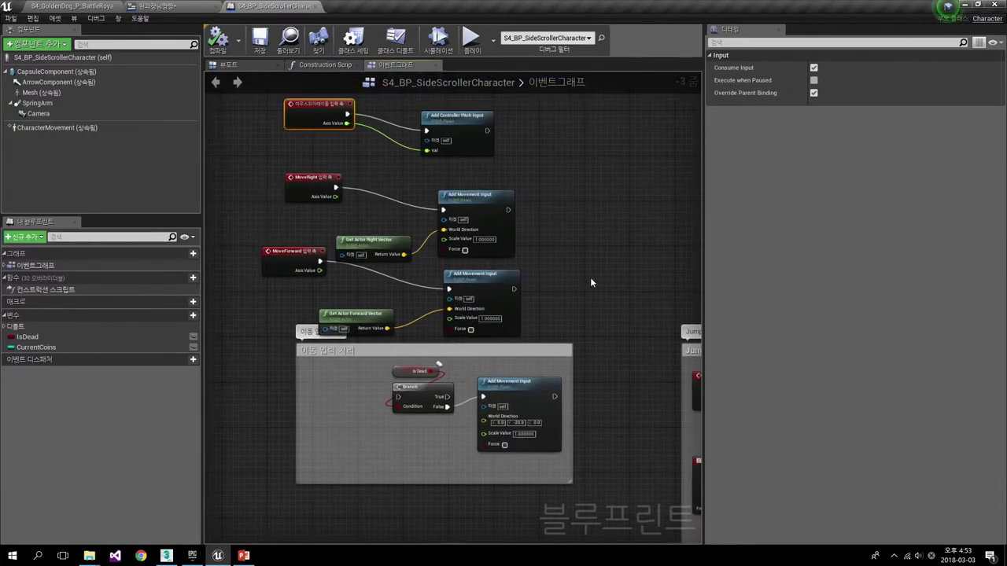
scroll(583, 280, up, 1)
right_drag(576, 281, 608, 277)
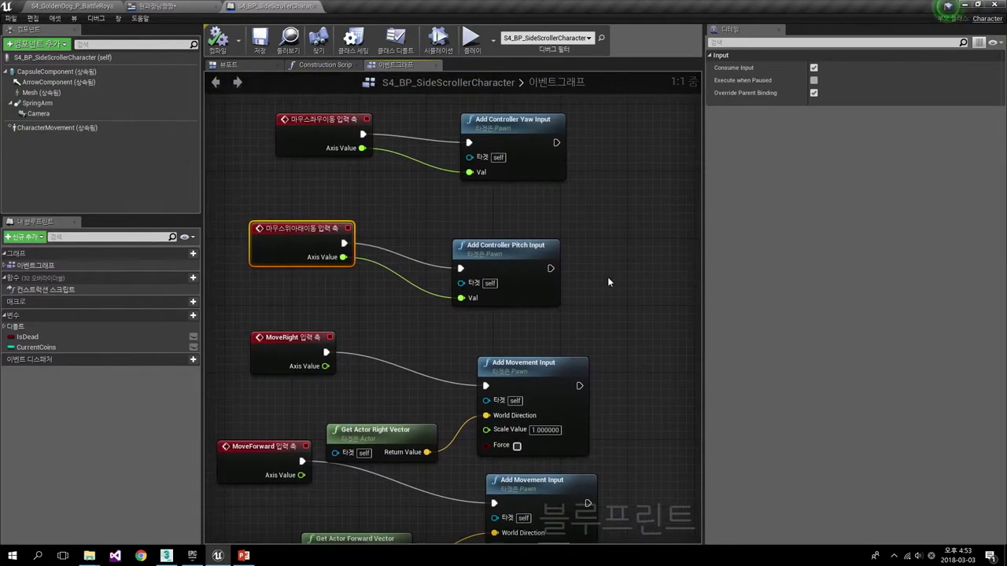
scroll(622, 348, up, 1)
right_drag(621, 349, 595, 266)
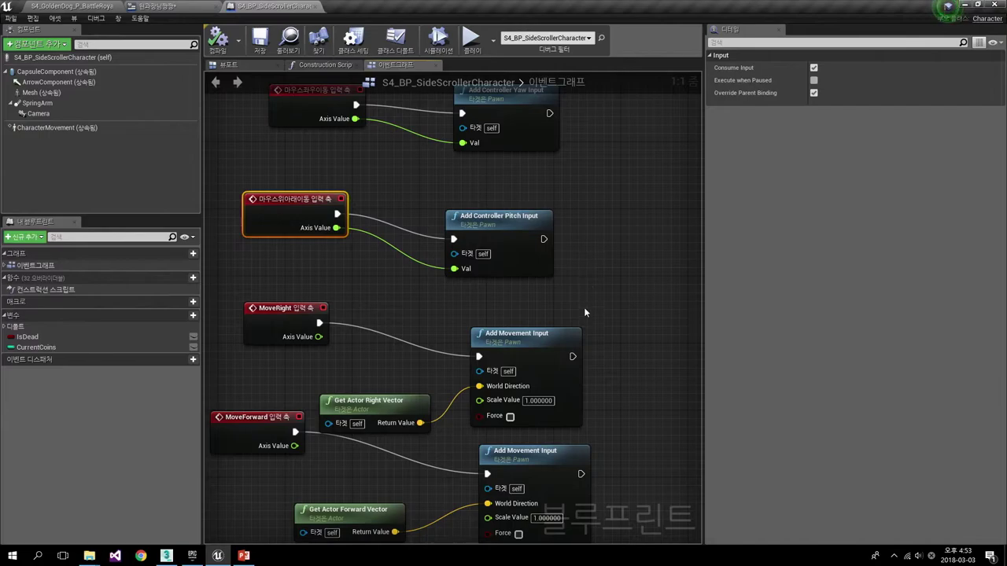
mouse_move(584, 312)
right_down()
mouse_move(609, 284)
mouse_move(622, 198)
right_up()
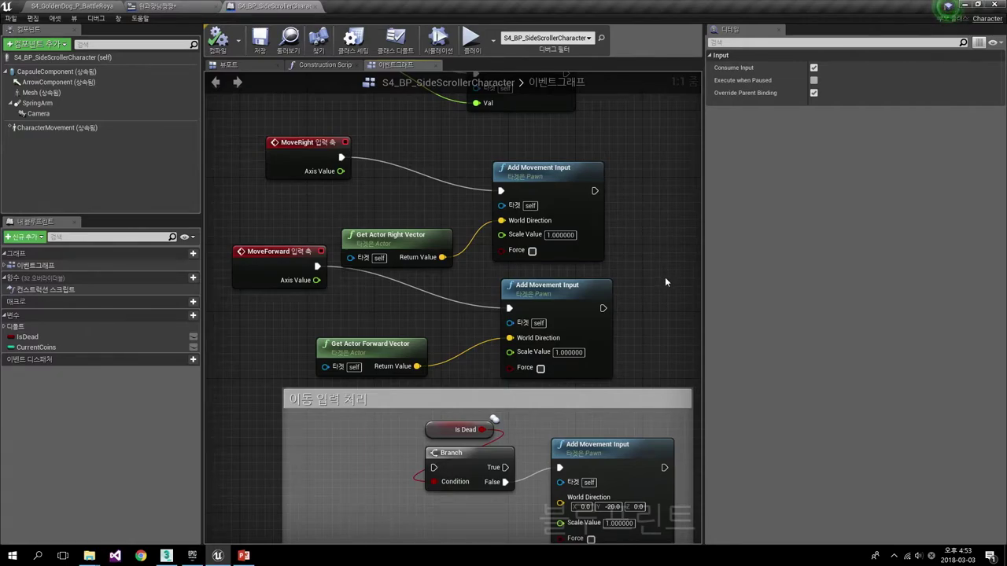
right_drag(298, 254, 424, 230)
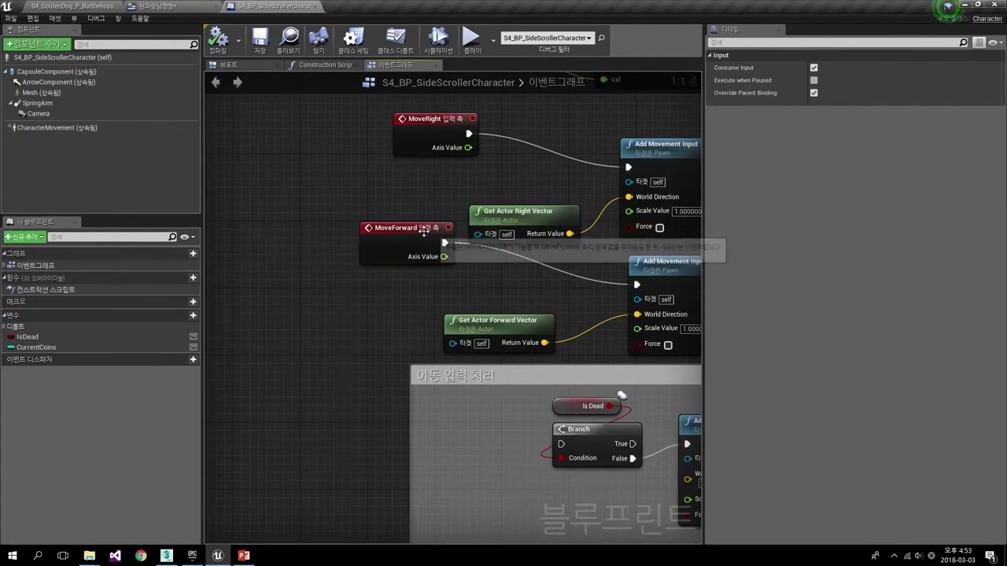
drag(424, 230, 399, 264)
drag(519, 211, 435, 194)
- Wire MoveRight's and MoveForward's Axis Value pins into their Add Movement Input Scale Values
mouse_move(468, 147)
mouse_down()
mouse_move(529, 189)
mouse_move(629, 211)
mouse_up()
right_drag(564, 262, 553, 225)
mouse_move(407, 252)
mouse_down()
mouse_move(586, 299)
mouse_move(627, 290)
mouse_up()
drag(526, 282, 476, 286)
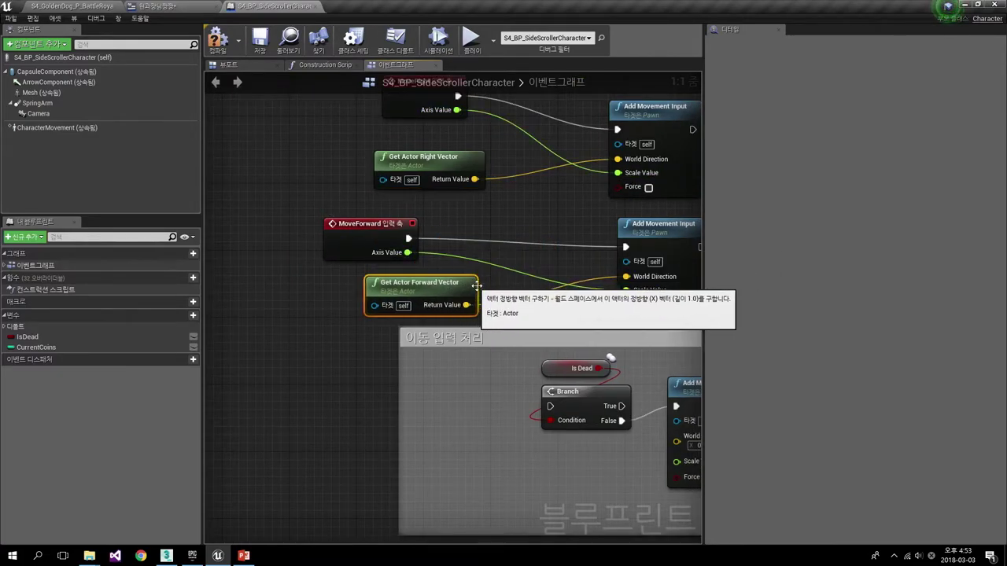
scroll(502, 275, down, 1)
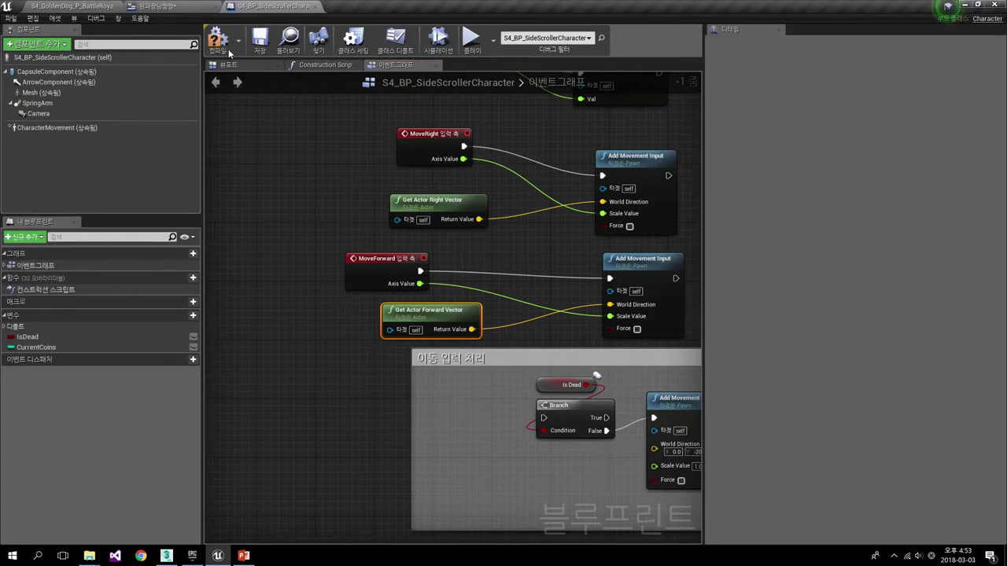
- Compile, play-test the walking character, stop with Esc, and open Edit > Project Settings
click(220, 44)
click(470, 39)
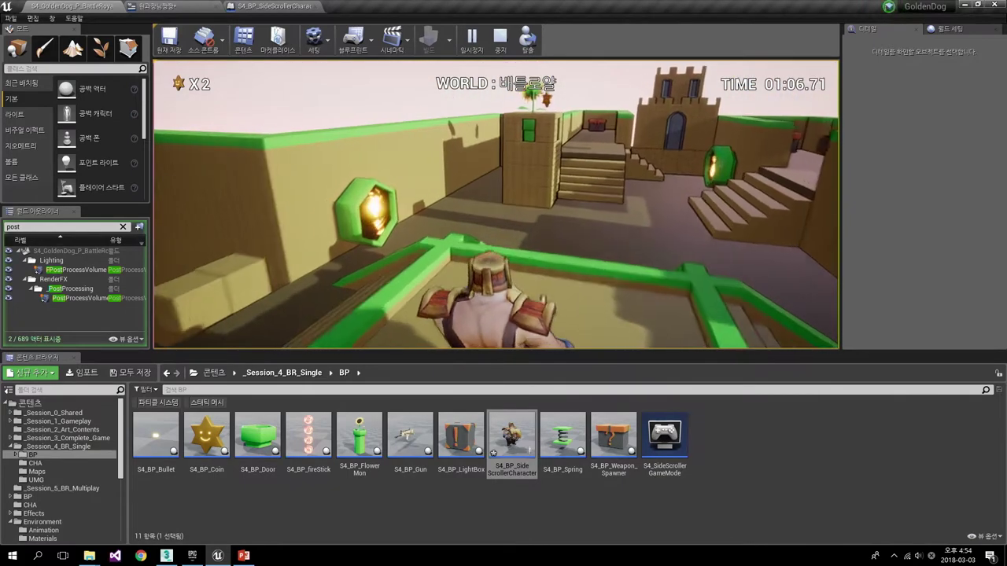
key(Escape)
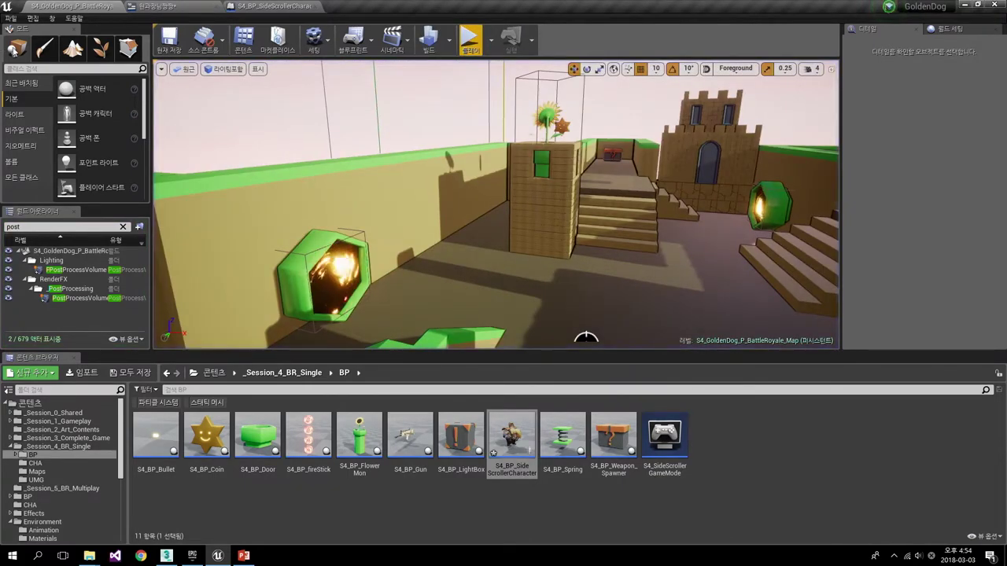
click(32, 17)
click(61, 166)
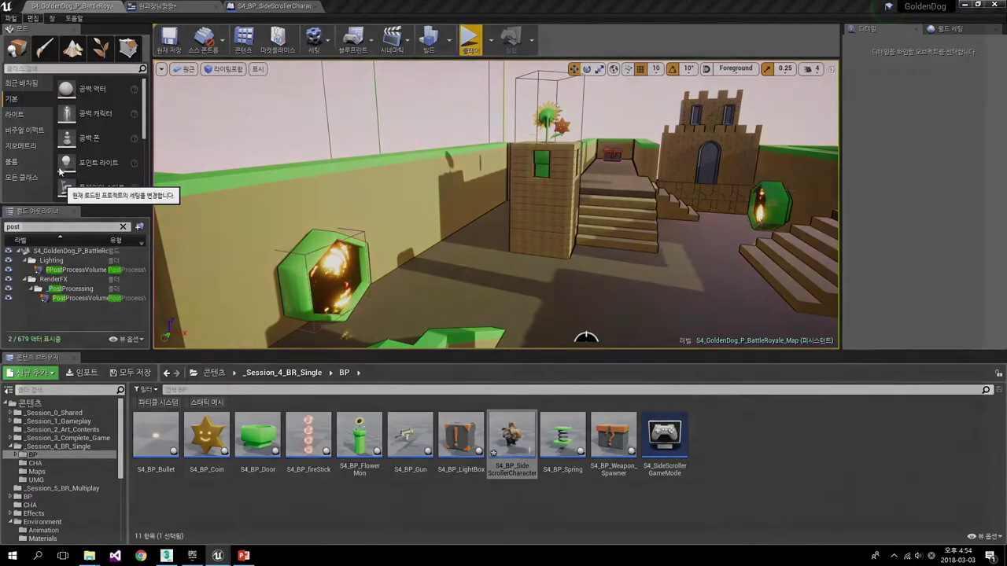
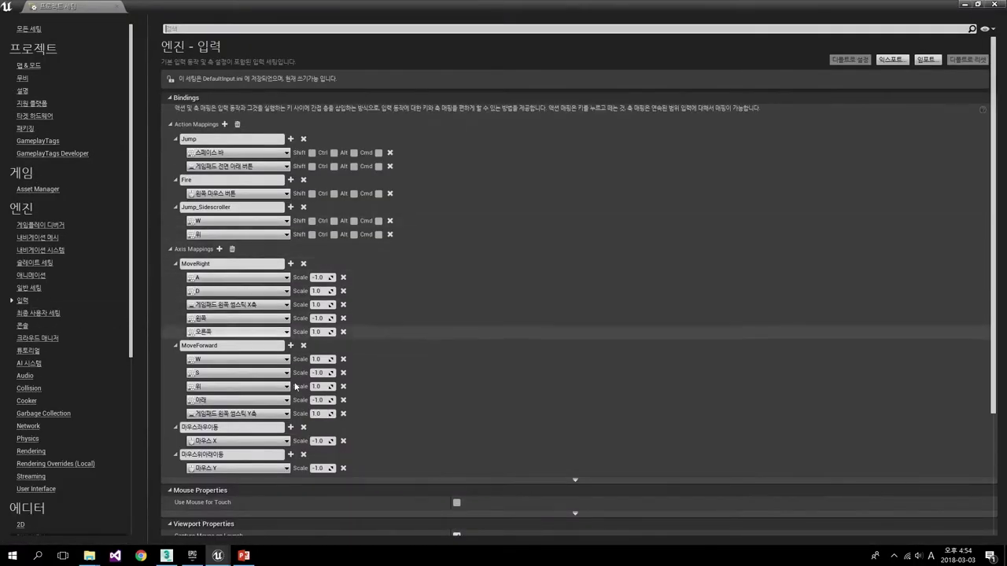
- Set the mouse axis scale value to 1.0 and close Project Settings
click(321, 468)
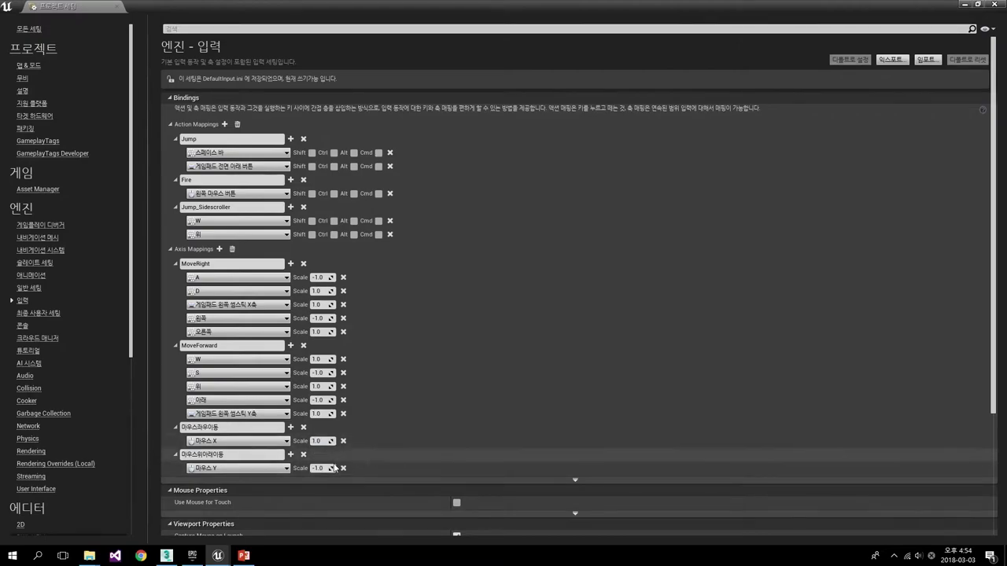
text(1.0)
key(Return)
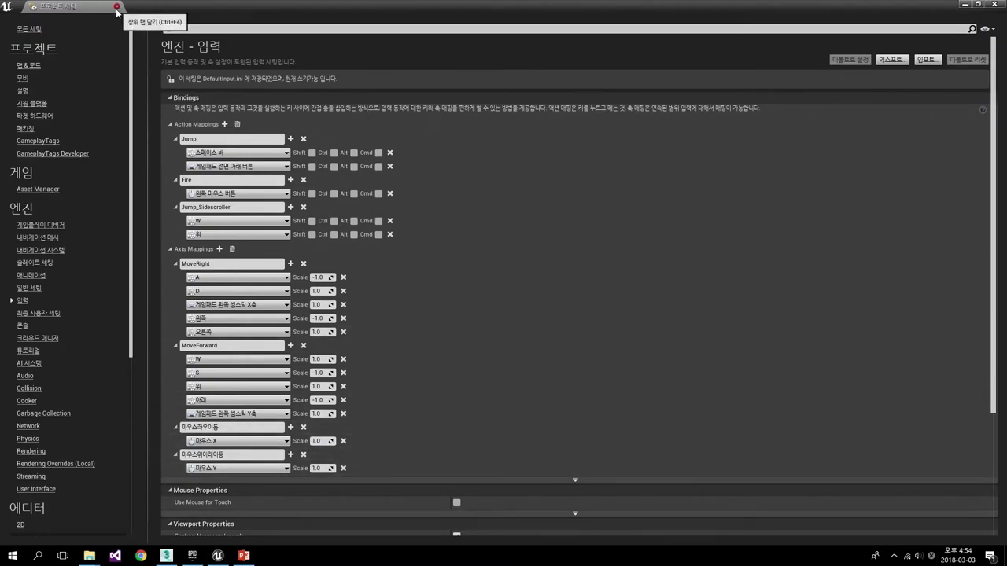
click(120, 6)
- Save the current level
click(170, 41)
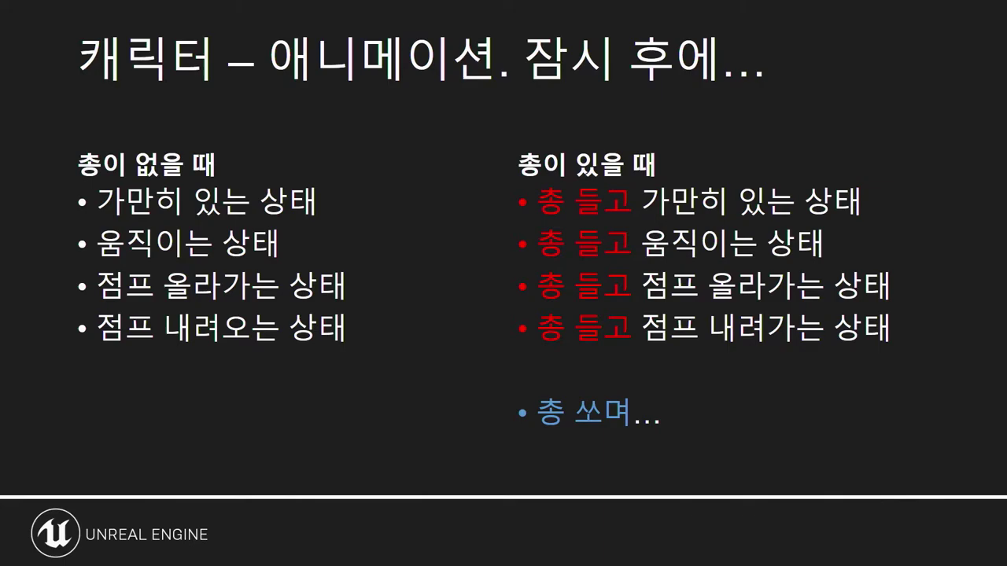
- Advance the slideshow to the 총기 – 시작 slide
key(Right)
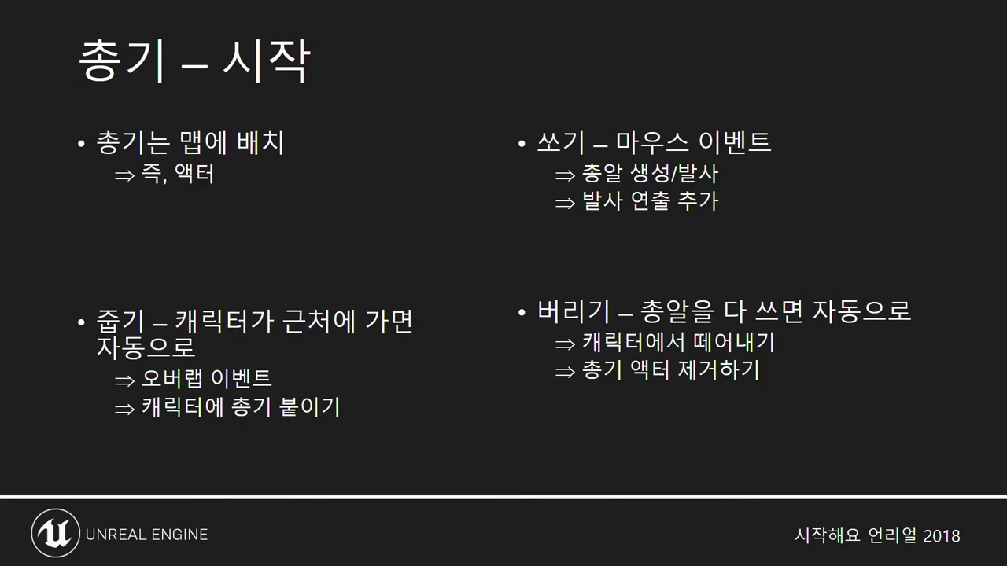
- Advance the presentation to the 총기 – 줍기 slide about picking up the gun
key(Right)
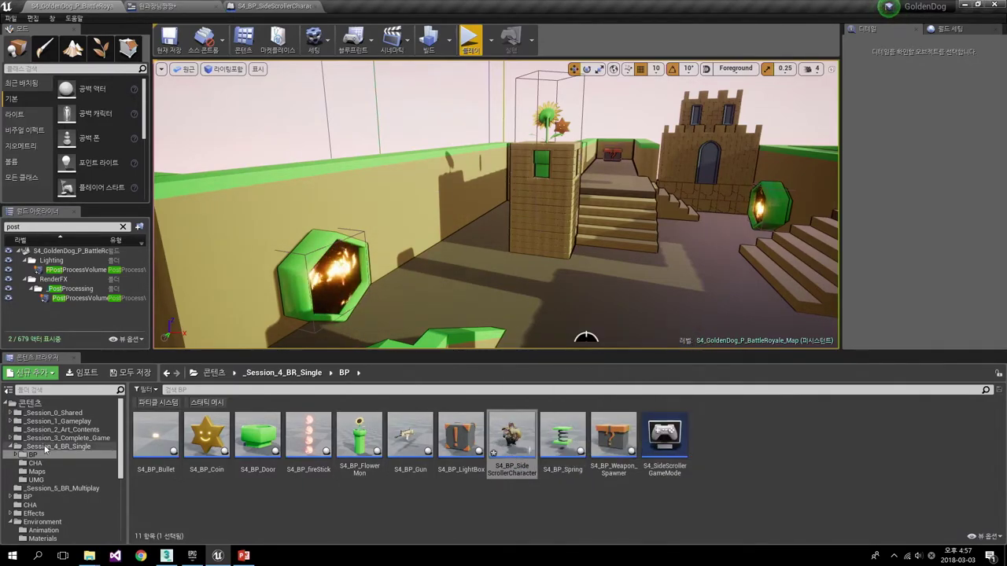
- Show the BP > Weapon folder contents and select the gun actor in the level
click(17, 457)
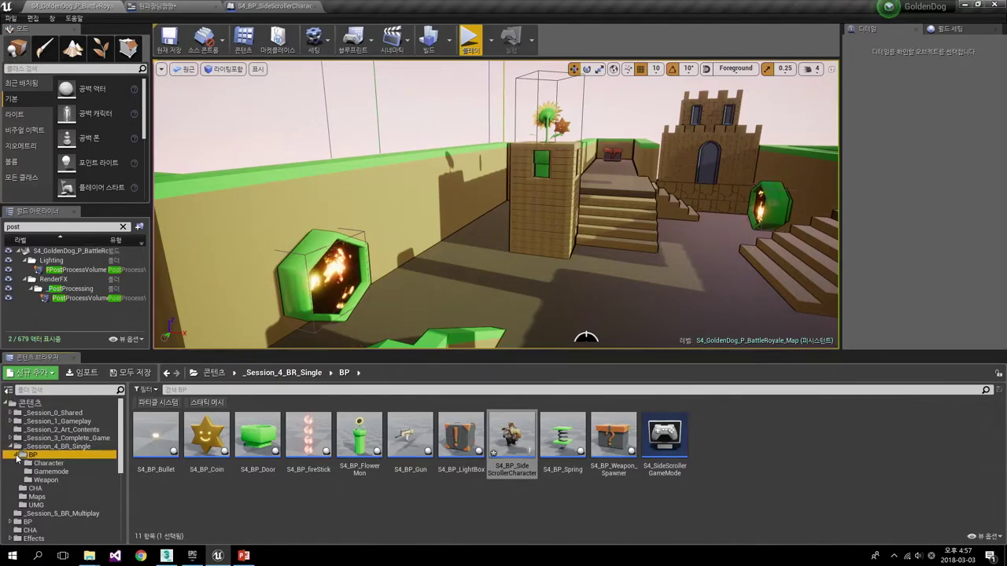
click(45, 480)
mouse_move(503, 204)
right_down()
mouse_move(441, 236)
mouse_move(268, 212)
right_up()
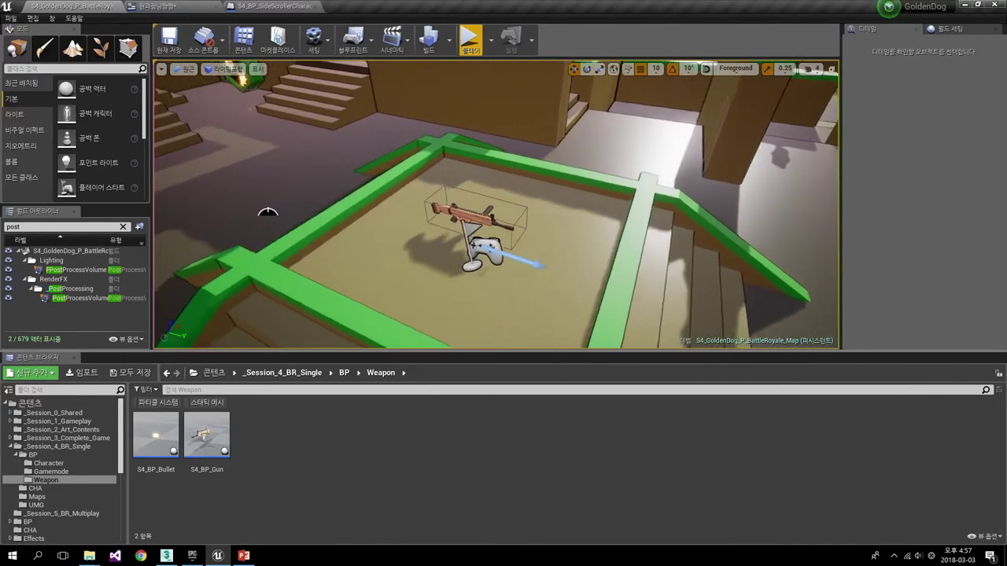
right_drag(441, 236, 470, 248)
click(469, 248)
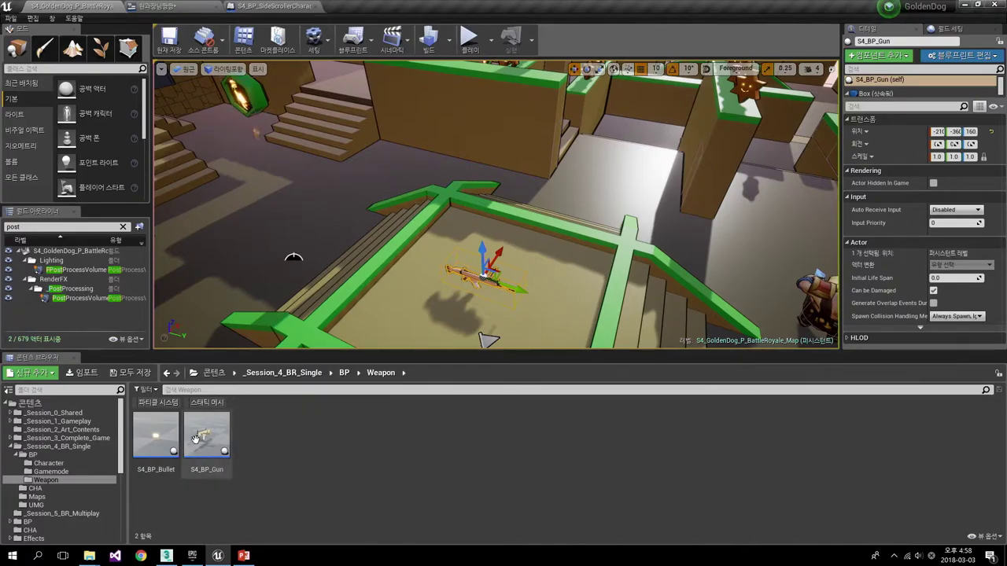
- Place a second gun, S4_BP_Gun2, beside the original and open the S4_BP_Gun Blueprint
drag(195, 438, 591, 251)
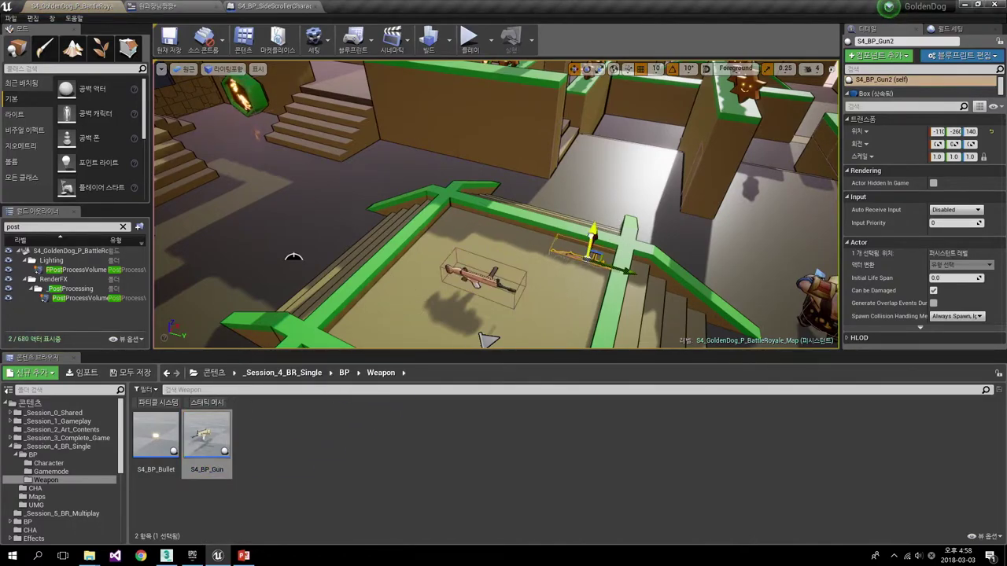
click(480, 276)
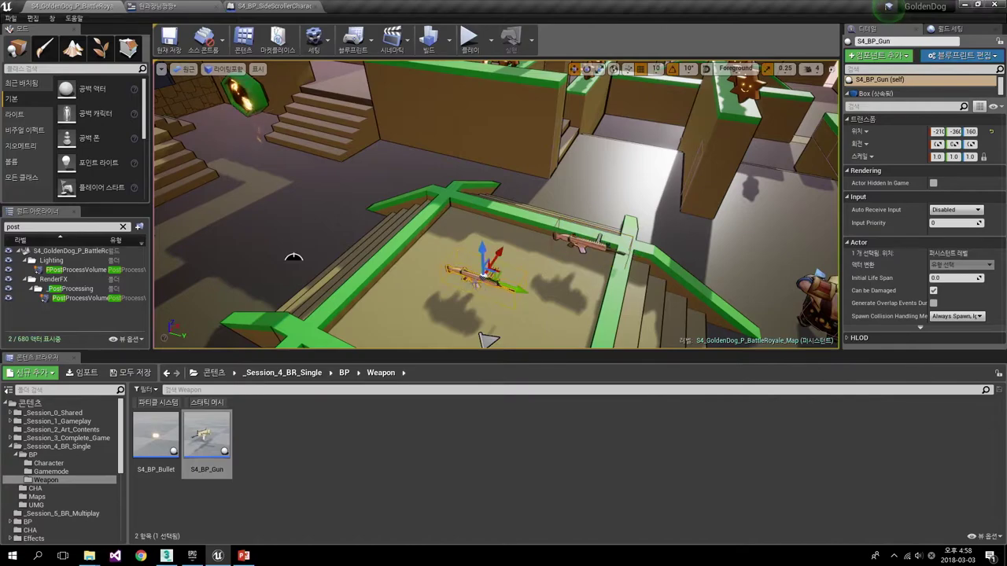
double_click(218, 428)
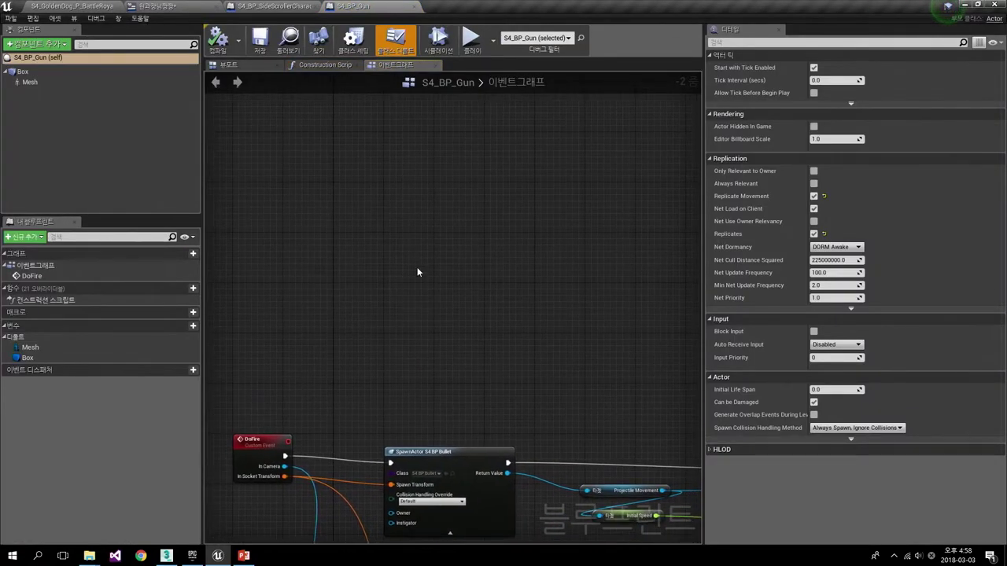
- Check the DoFire node, then view the gun in the Viewport with its Box collision selected
scroll(417, 271, down, 5)
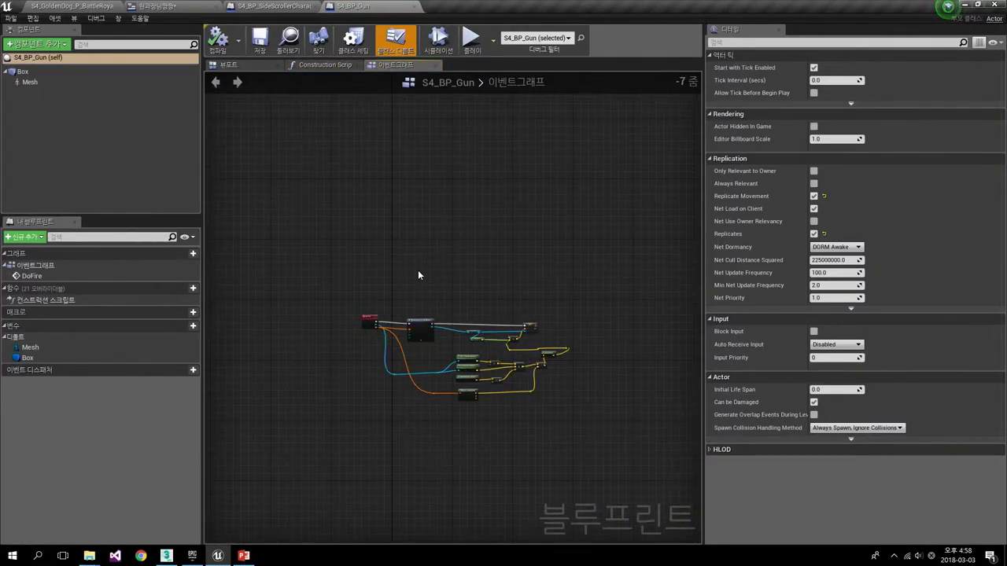
click(377, 316)
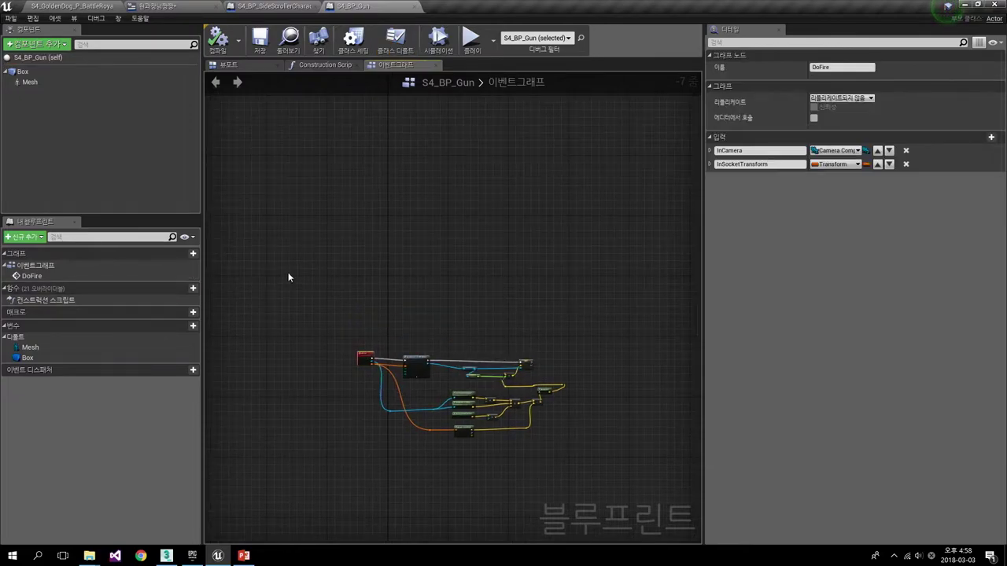
scroll(387, 258, up, 1)
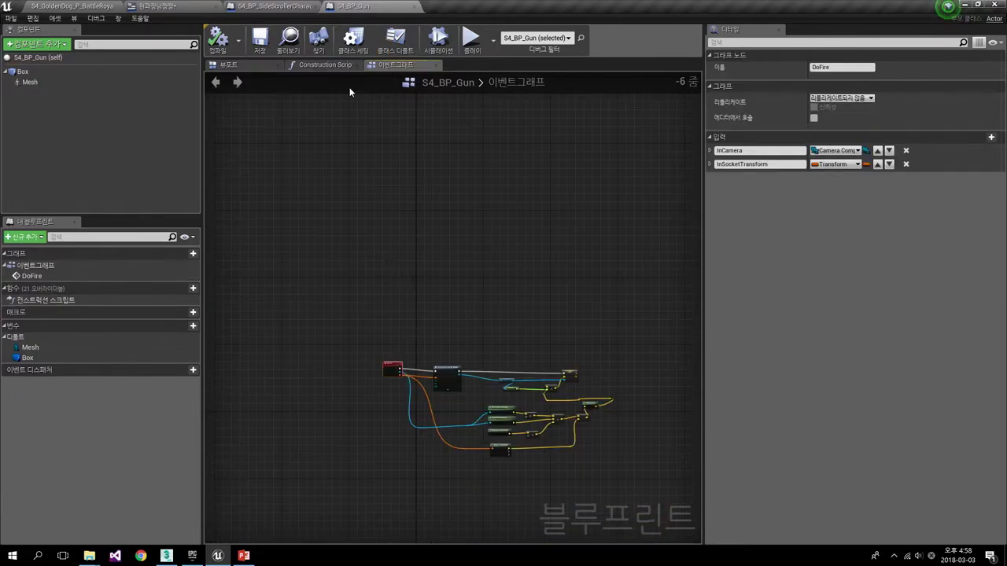
click(253, 66)
click(28, 73)
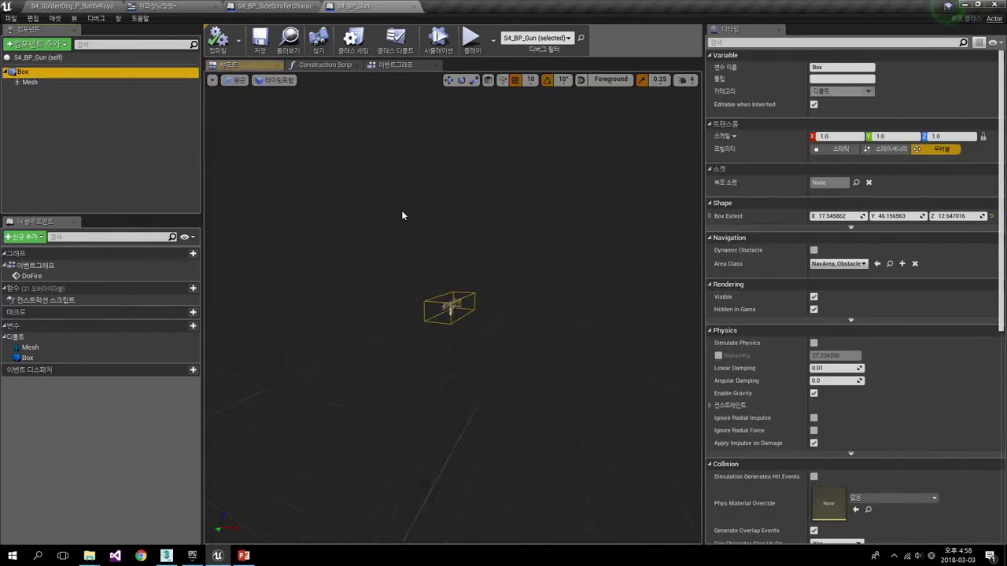
- Select the gun's Mesh component and orbit the preview to see it sideways
scroll(410, 229, up, 3)
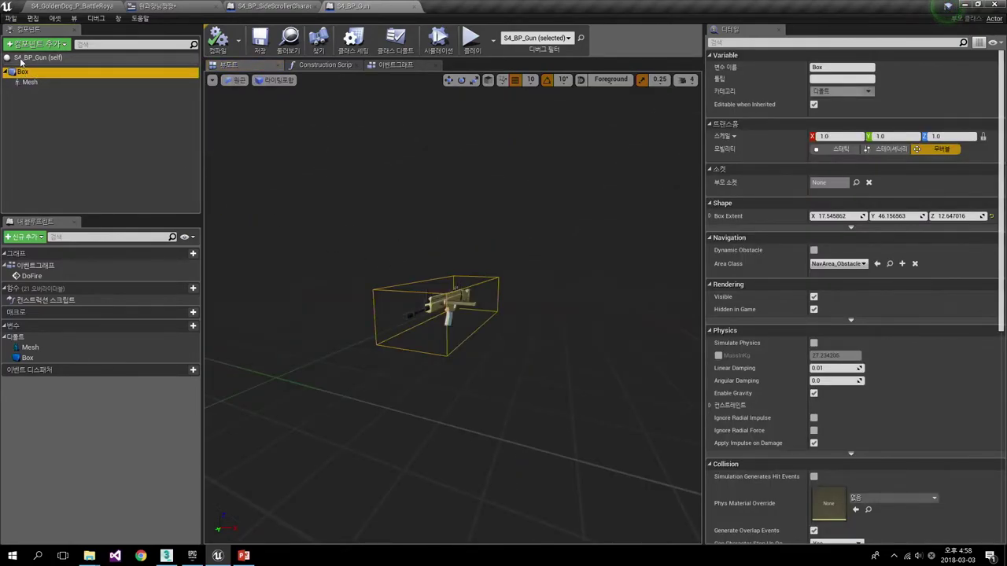
click(27, 82)
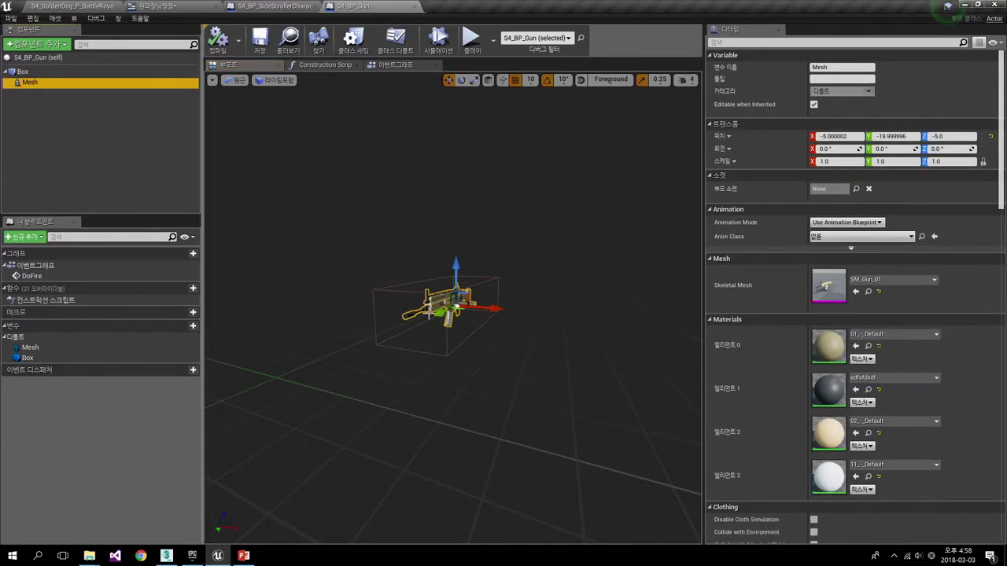
mouse_move(535, 342)
right_down()
mouse_move(566, 341)
mouse_move(542, 341)
right_up()
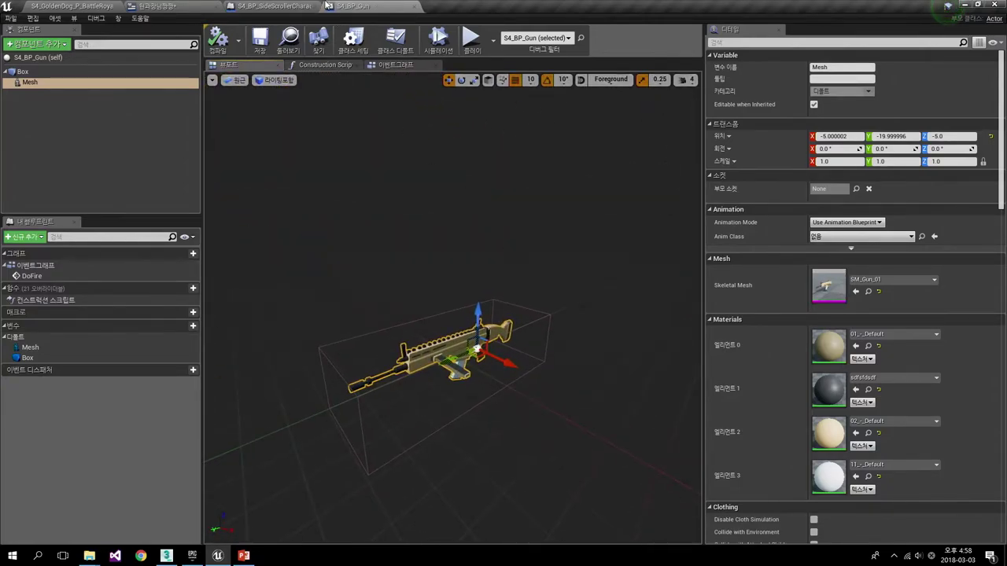
- Add an On Component Begin Overlap (Box) event node for the gun, then delete it
click(63, 72)
scroll(797, 377, down, 10)
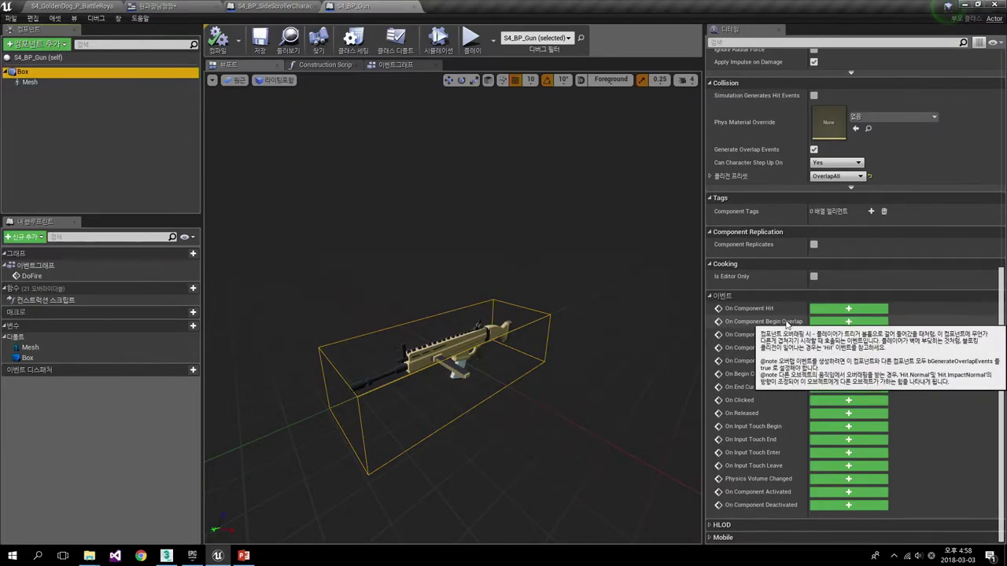
click(847, 325)
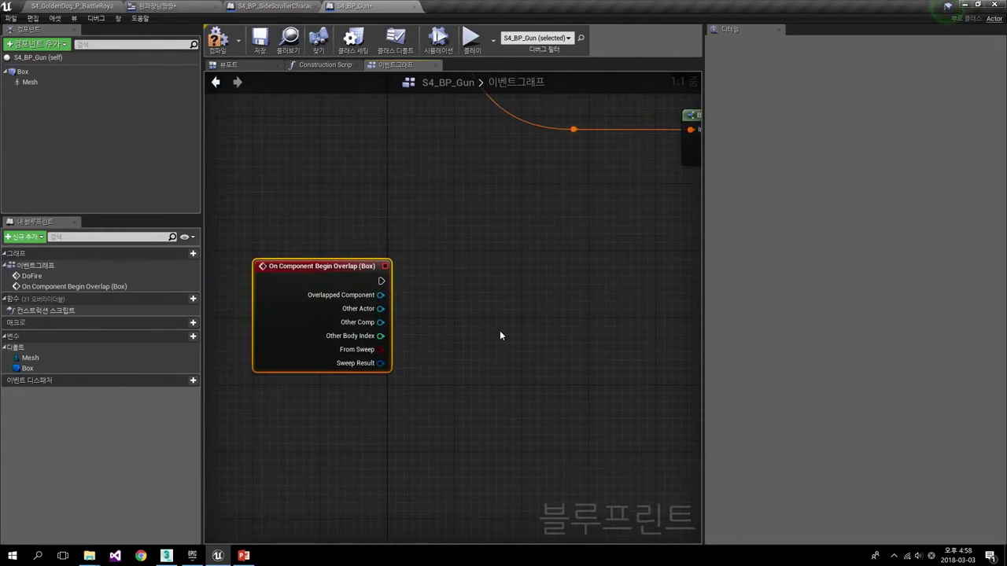
scroll(503, 334, down, 2)
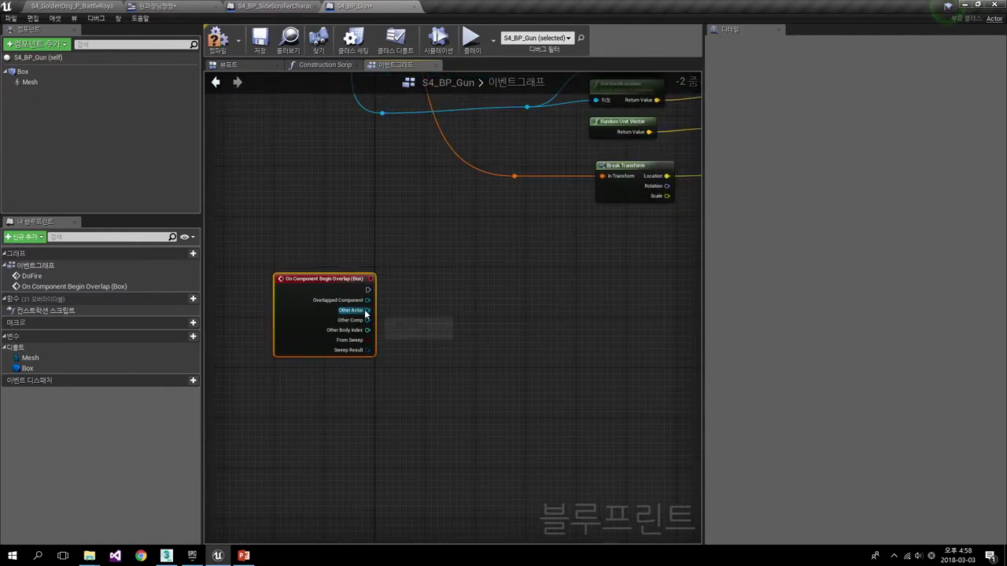
click(388, 263)
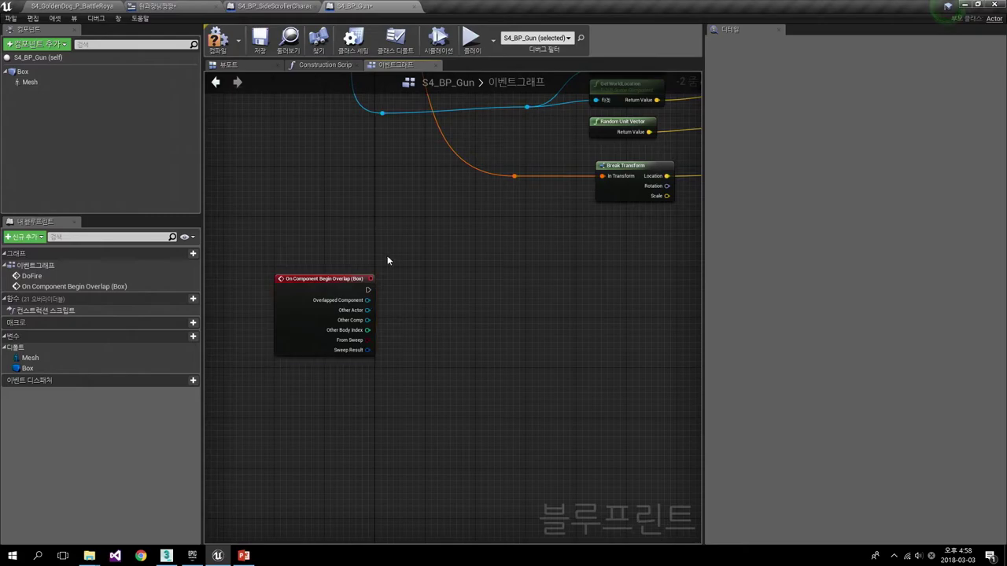
click(341, 338)
key(Delete)
click(292, 6)
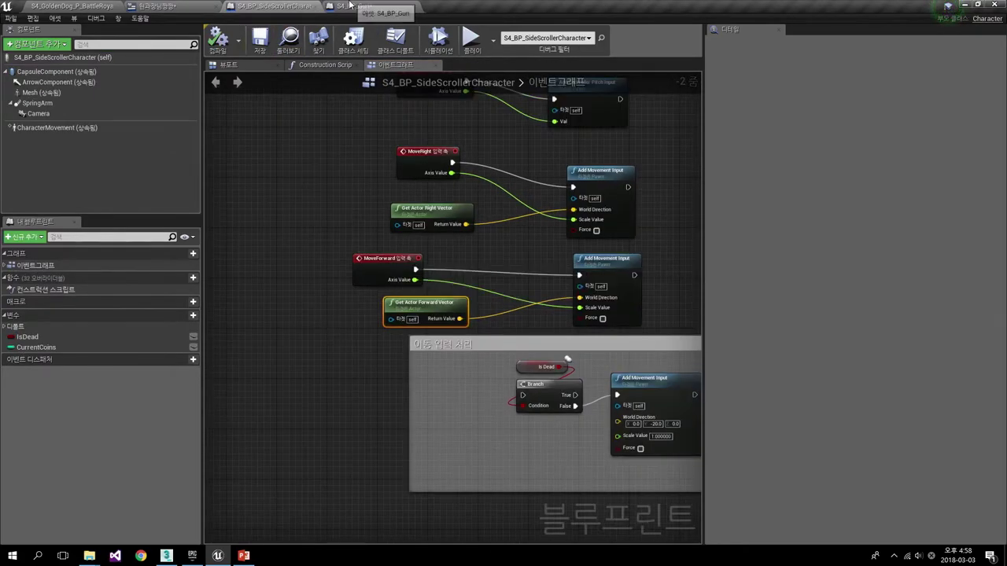
- Survey the character's Event Graph, then show its class defaults (Current Coins 0, Jump Max Count 1) and 3D preview
right_drag(307, 284, 306, 83)
scroll(317, 280, down, 2)
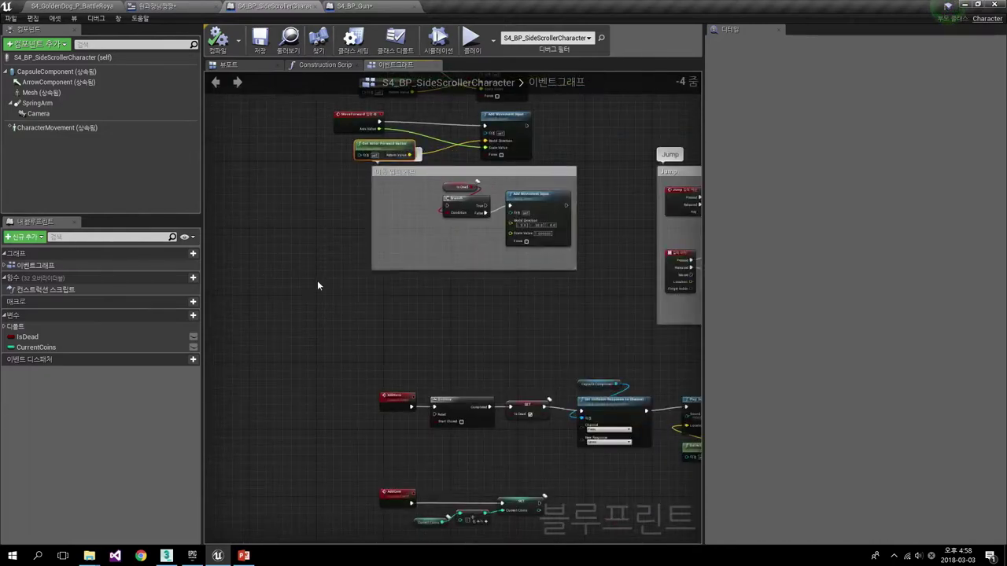
right_drag(317, 280, 492, 166)
scroll(503, 175, down, 2)
scroll(494, 229, down, 2)
scroll(467, 326, up, 5)
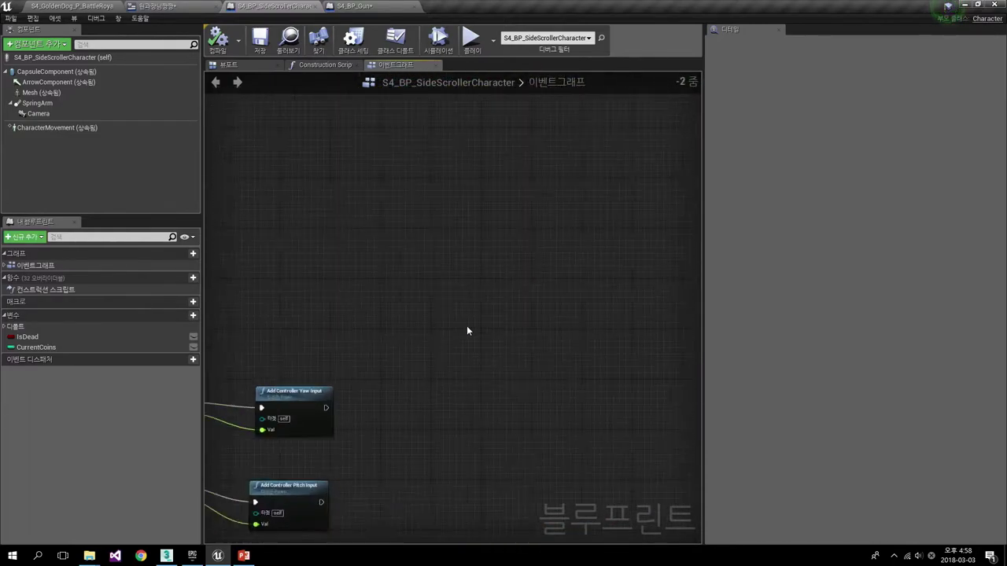
scroll(362, 215, up, 2)
mouse_move(364, 289)
right_down()
mouse_move(334, 171)
mouse_move(291, 179)
right_up()
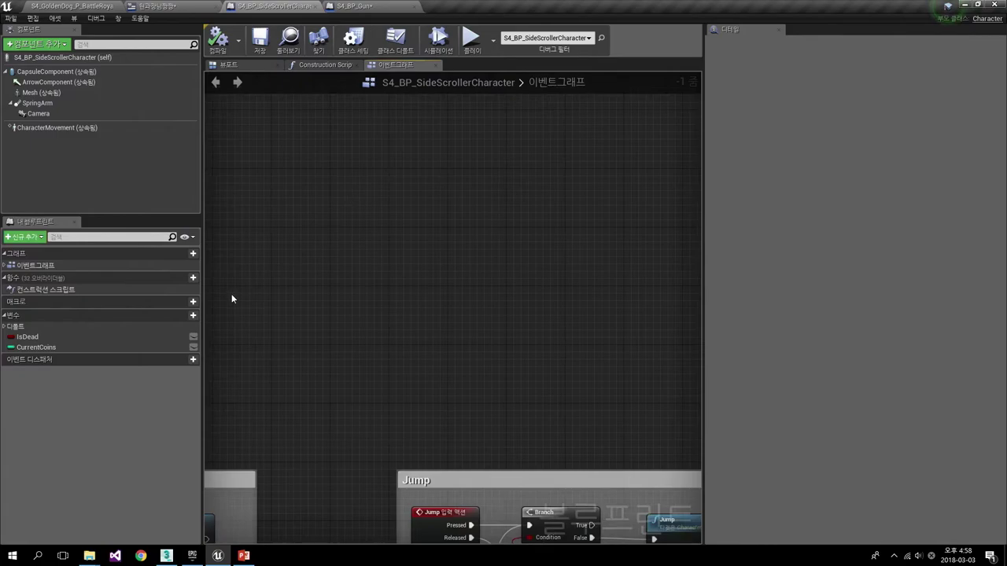
click(81, 61)
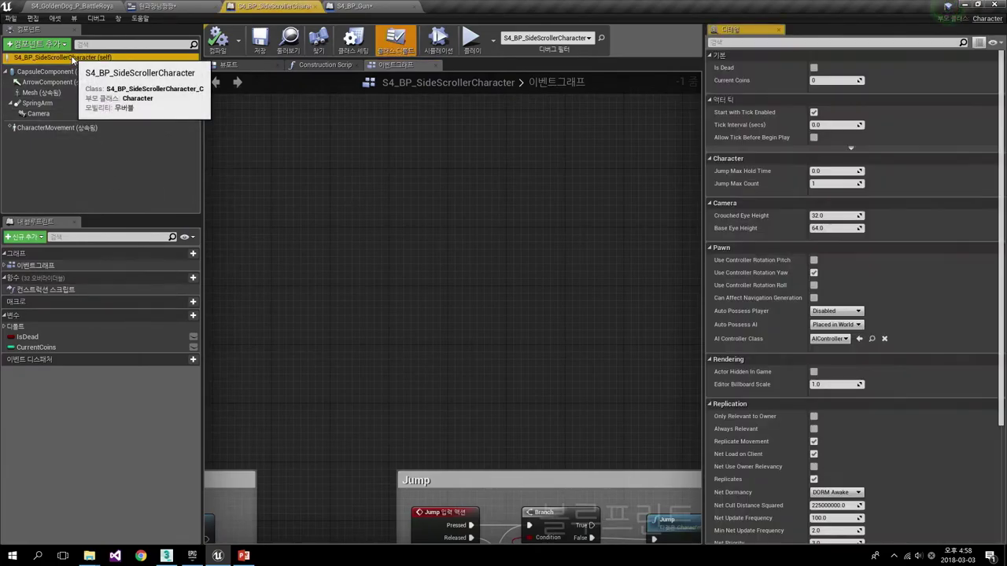
click(228, 65)
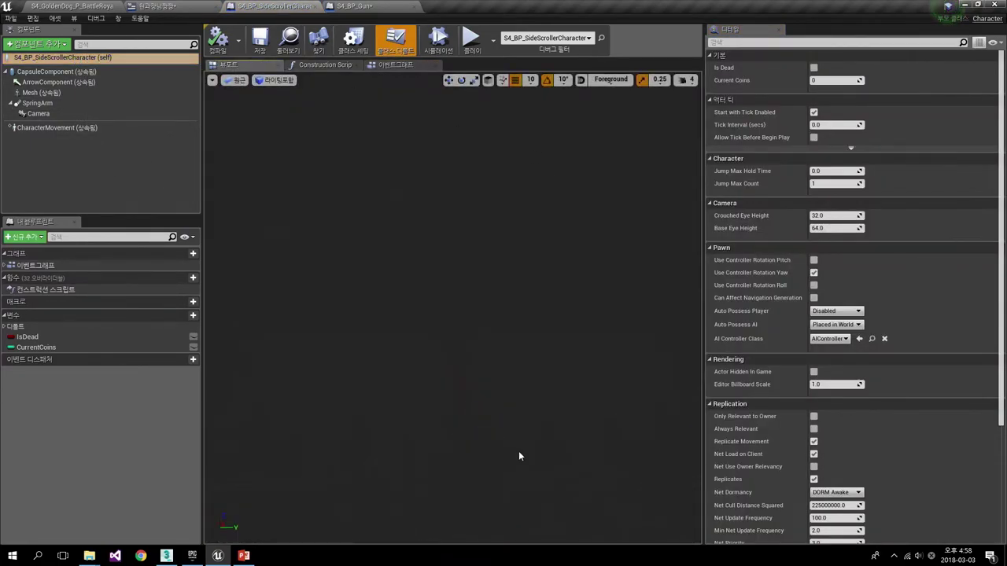
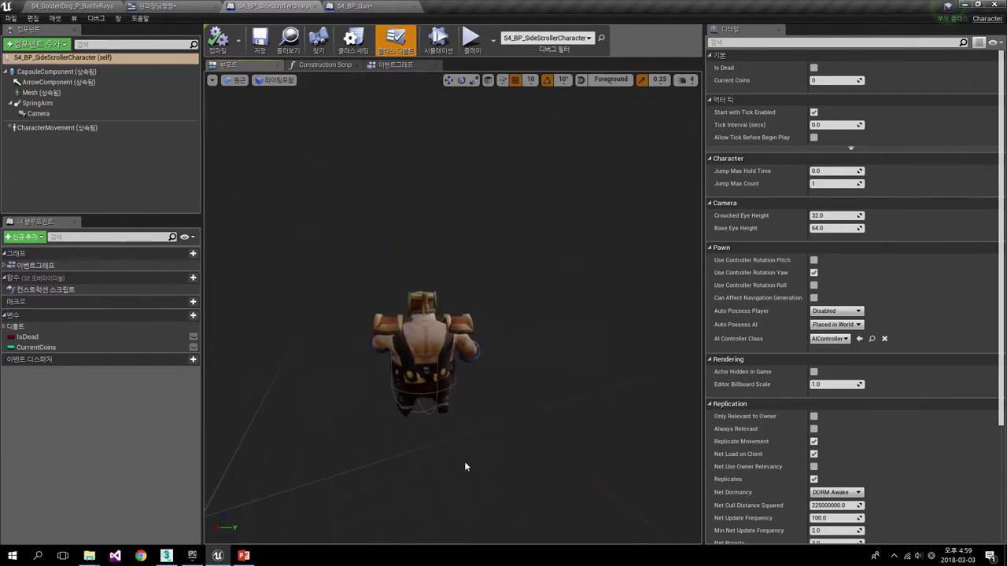
- Select CapsuleComponent and scroll its Details down to the Events section with On Component Begin Overlap
click(425, 391)
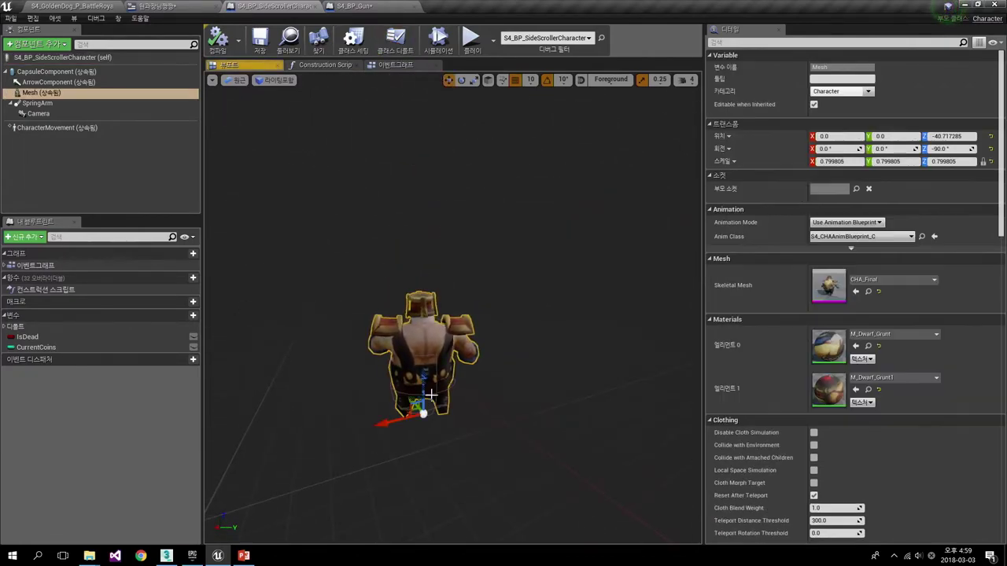
click(118, 72)
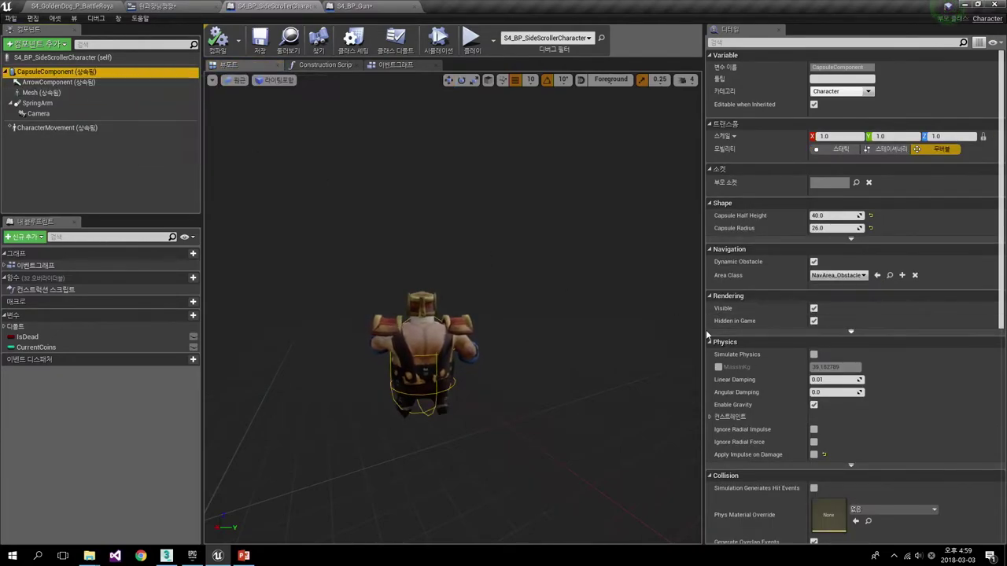
scroll(787, 331, down, 3)
scroll(829, 306, down, 5)
scroll(783, 349, down, 2)
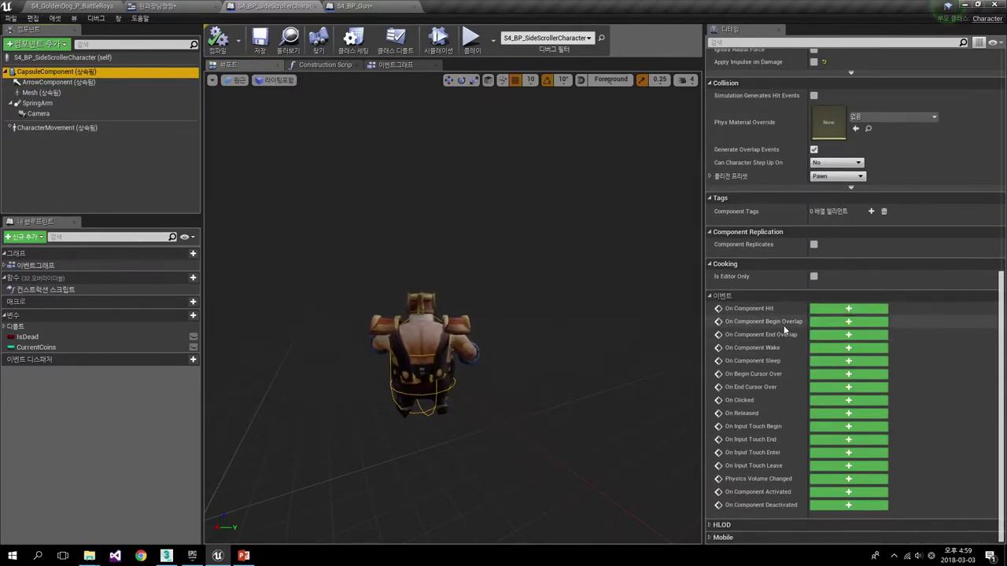
- Add the capsule's On Component Begin Overlap event and cast its Other Actor to S4_BP_Gun
click(841, 321)
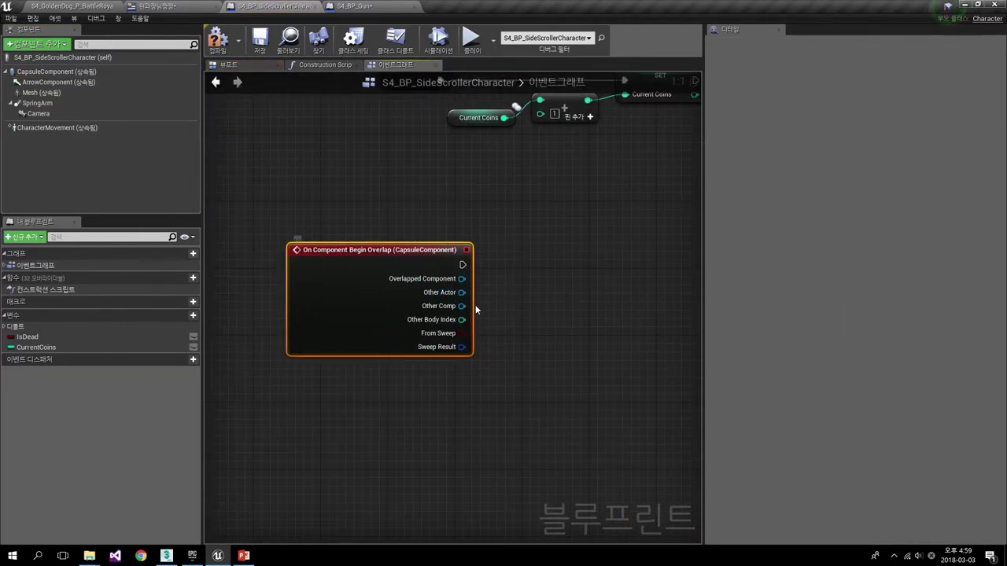
drag(462, 292, 576, 268)
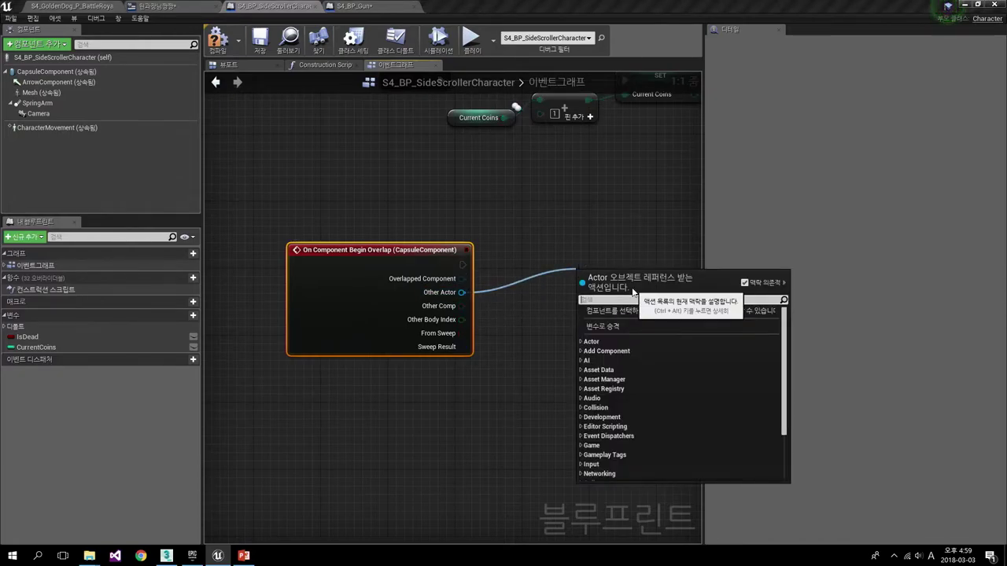
text(s4)
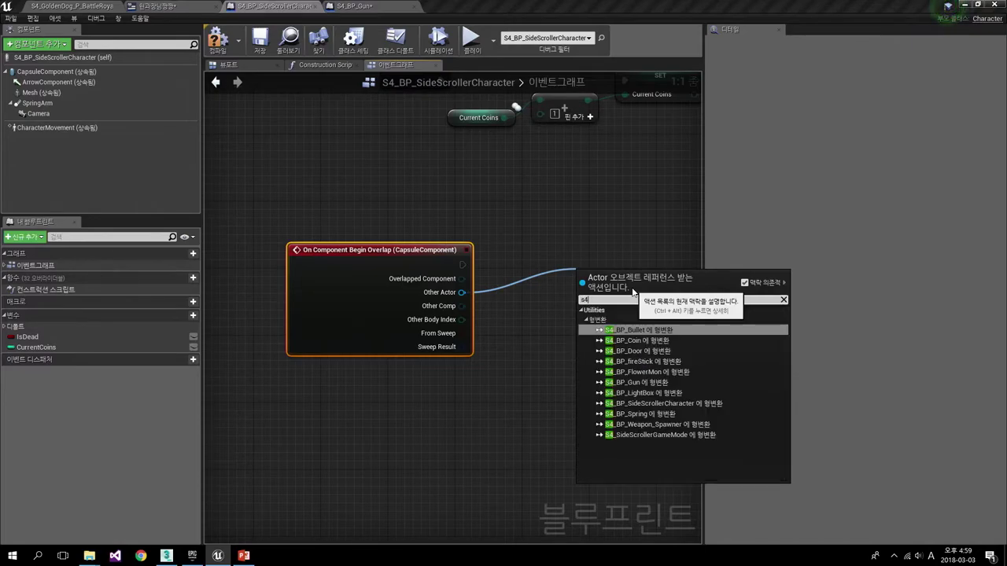
text( gun)
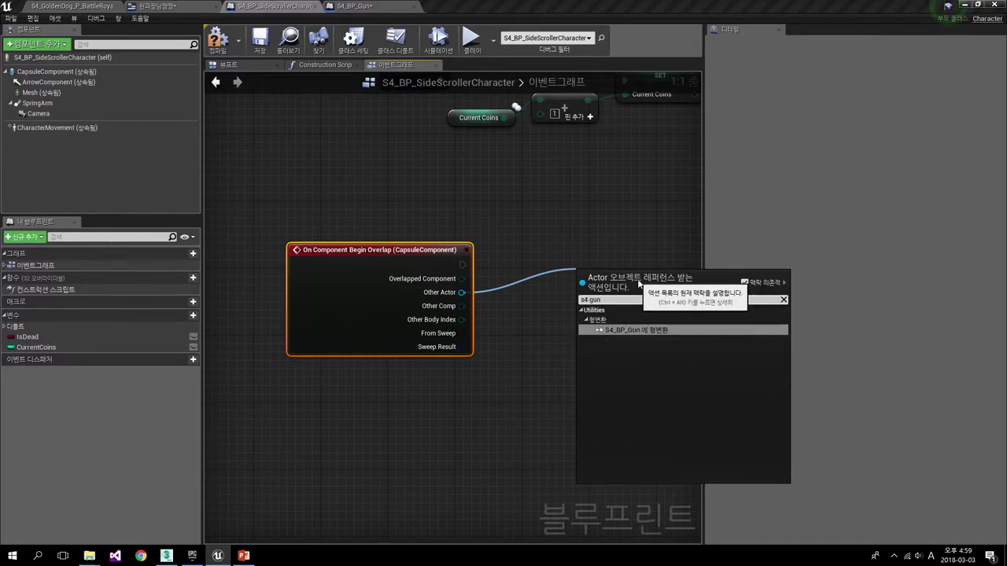
click(629, 330)
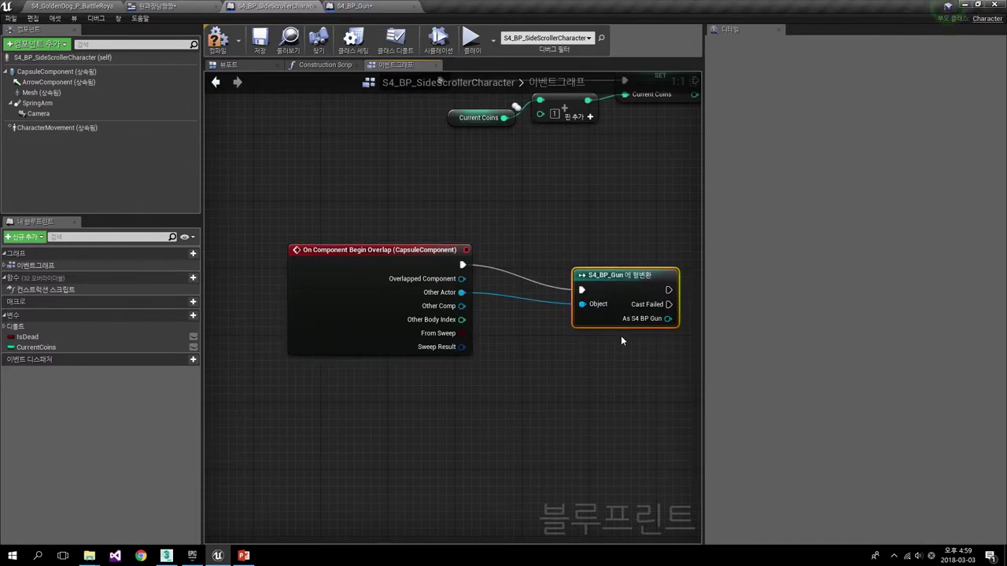
mouse_move(524, 288)
mouse_down()
mouse_move(508, 245)
mouse_move(515, 258)
mouse_up()
right_drag(542, 267, 455, 273)
drag(455, 273, 446, 265)
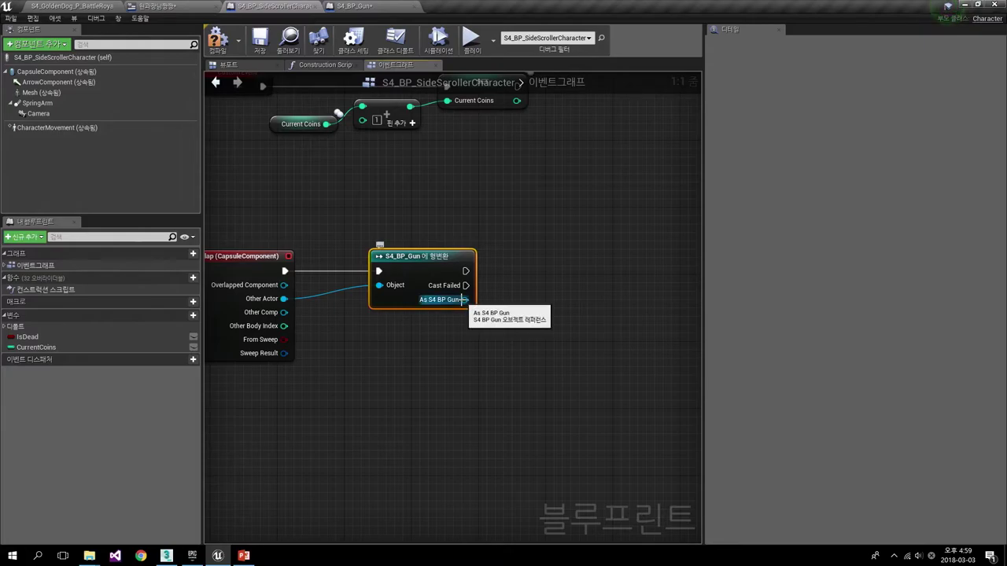
- Pull a new connection from the cast's As S4 BP Gun output into the action search
drag(464, 299, 541, 329)
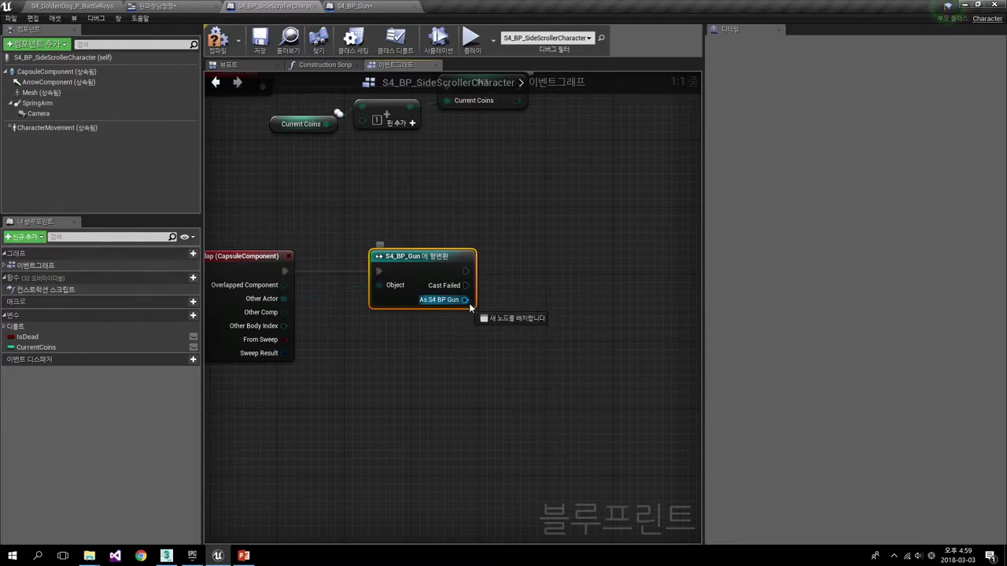
click(497, 330)
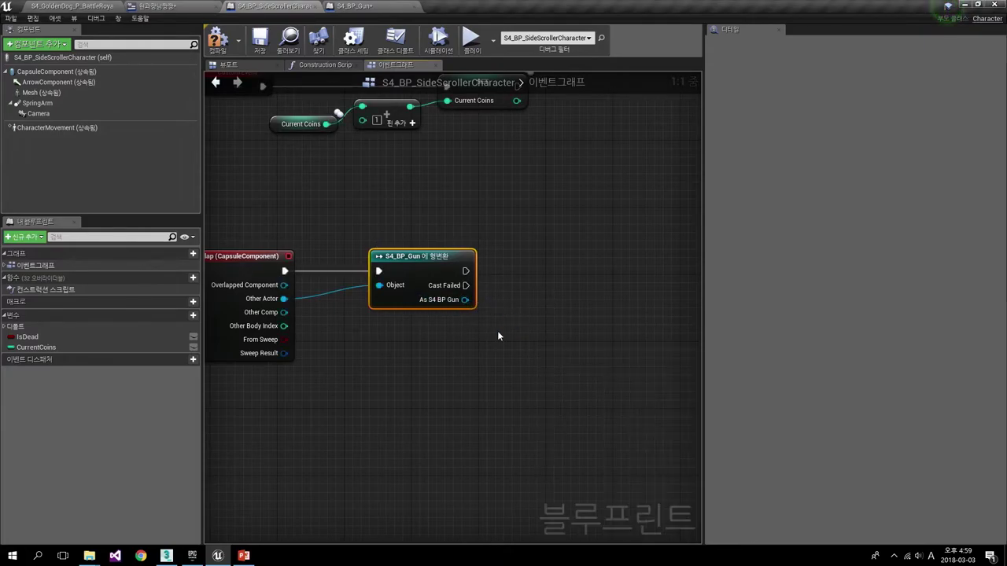
drag(465, 300, 562, 280)
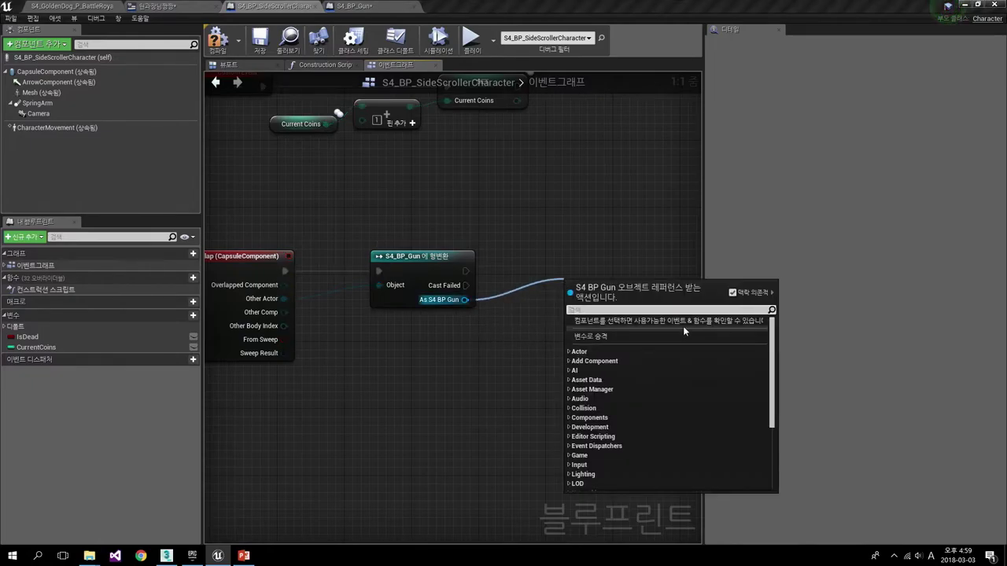
text(a)
key(BackSpace)
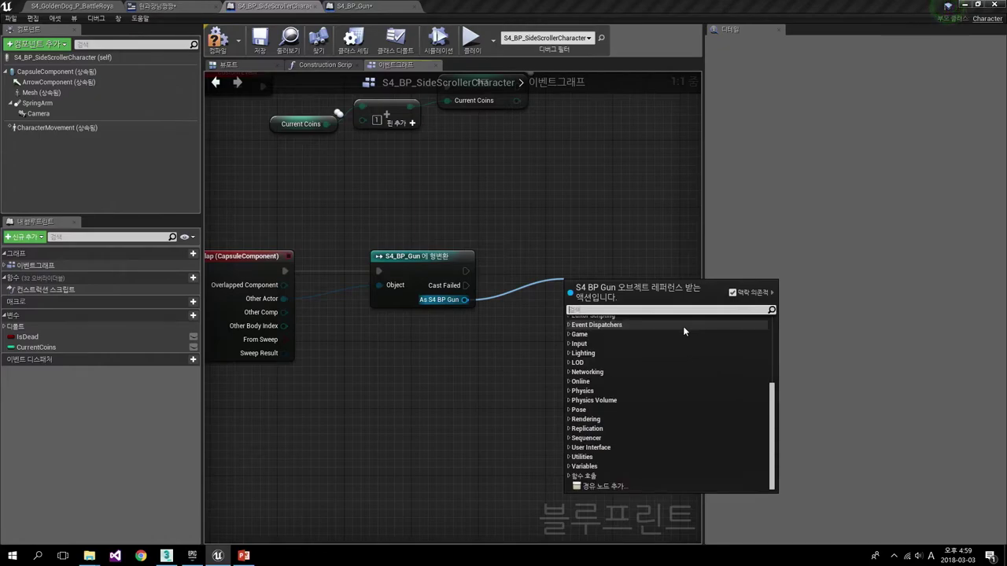
- From the gun output, search 'attach to' and add AttachToComponent for the gun's Mesh
click(386, 232)
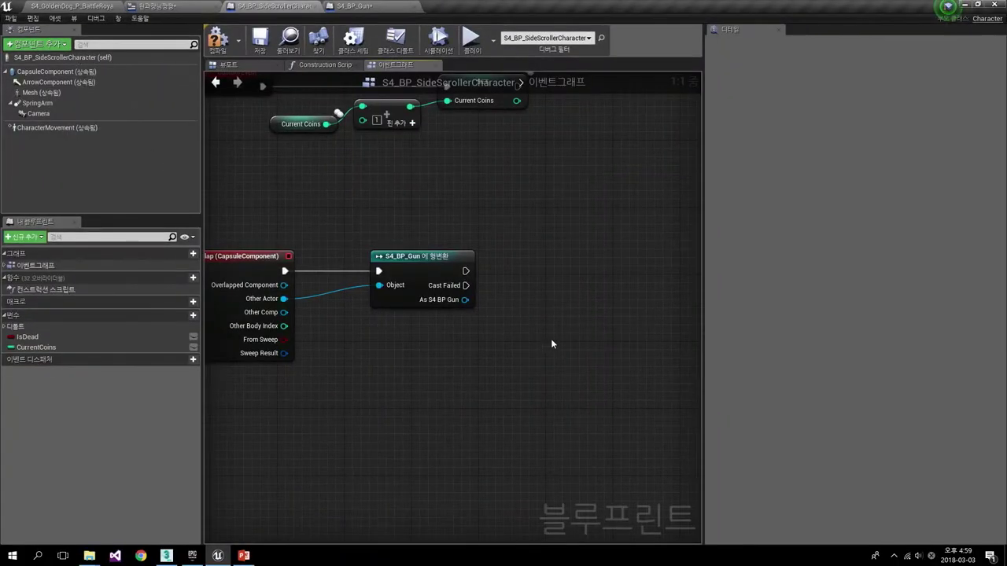
scroll(483, 323, down, 1)
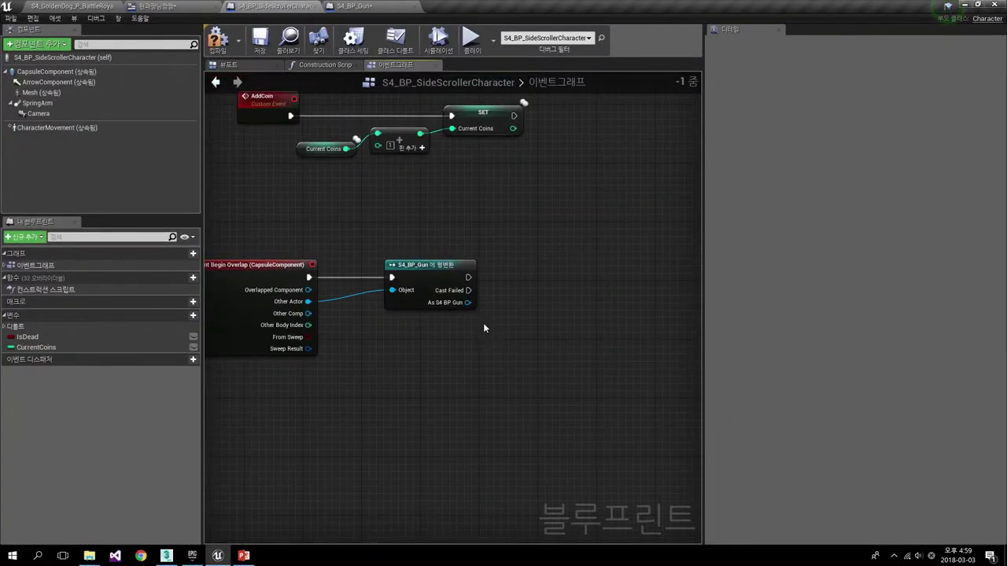
drag(490, 294, 578, 272)
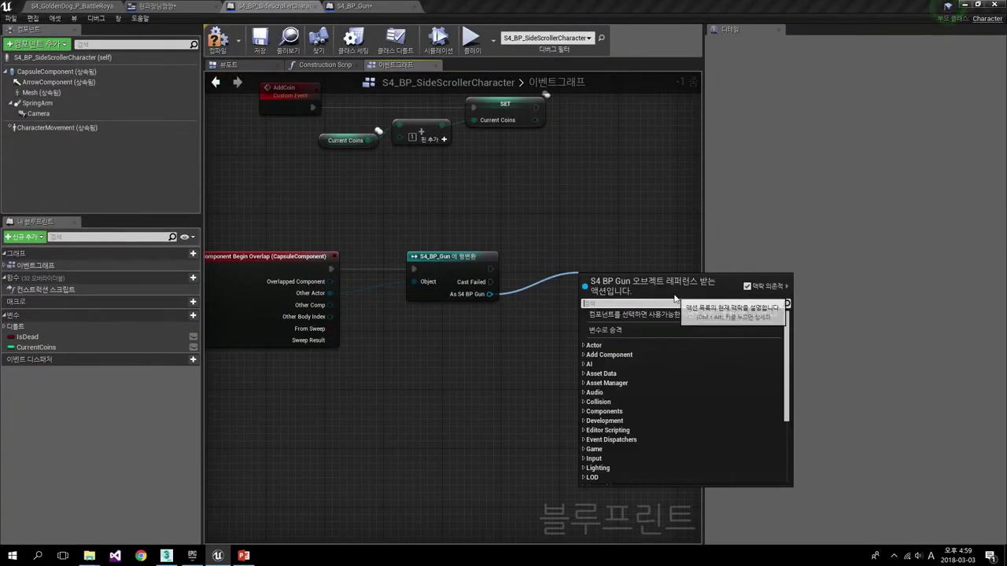
text(attch)
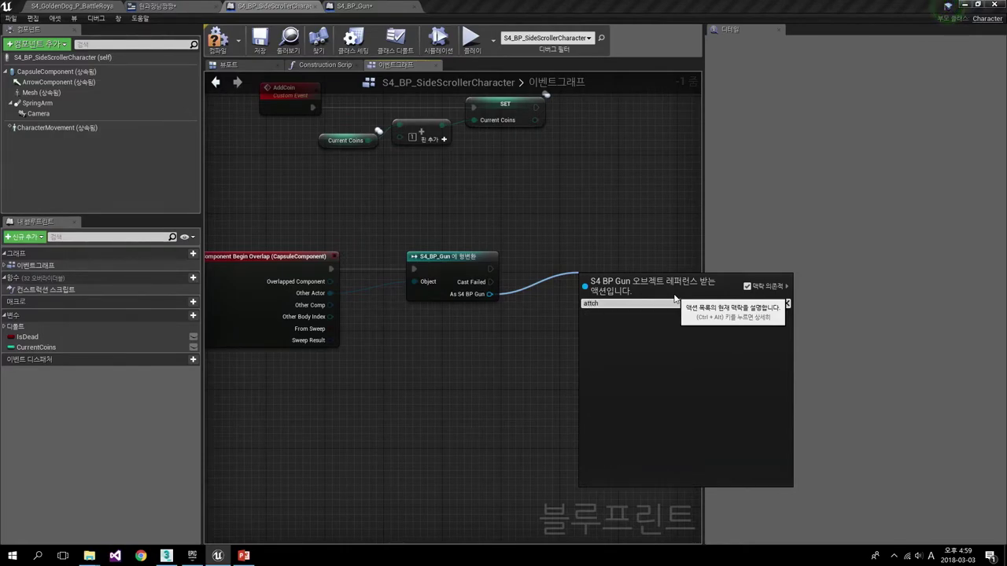
key(BackSpace)
key(BackSpace)
text(ac)
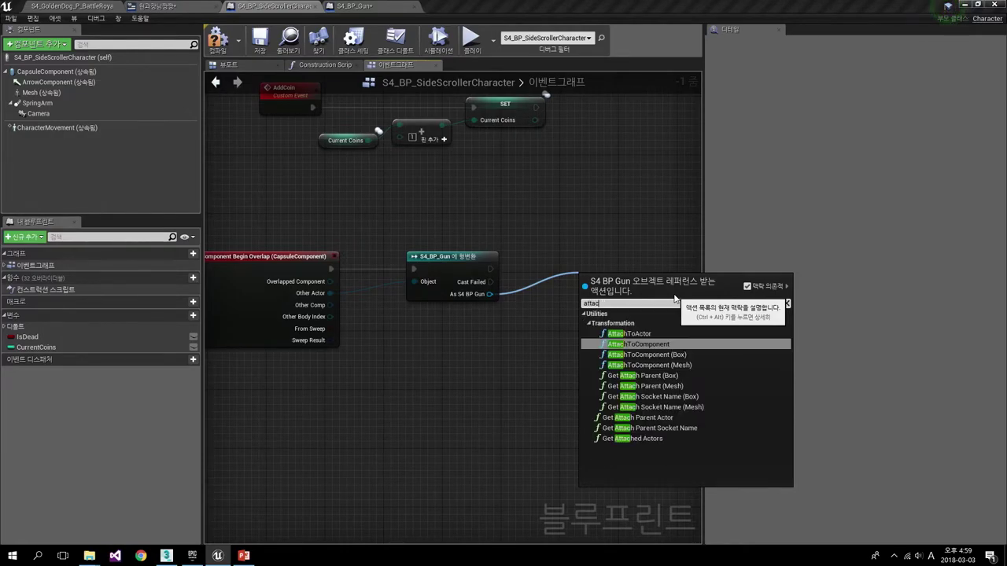
text(ch to)
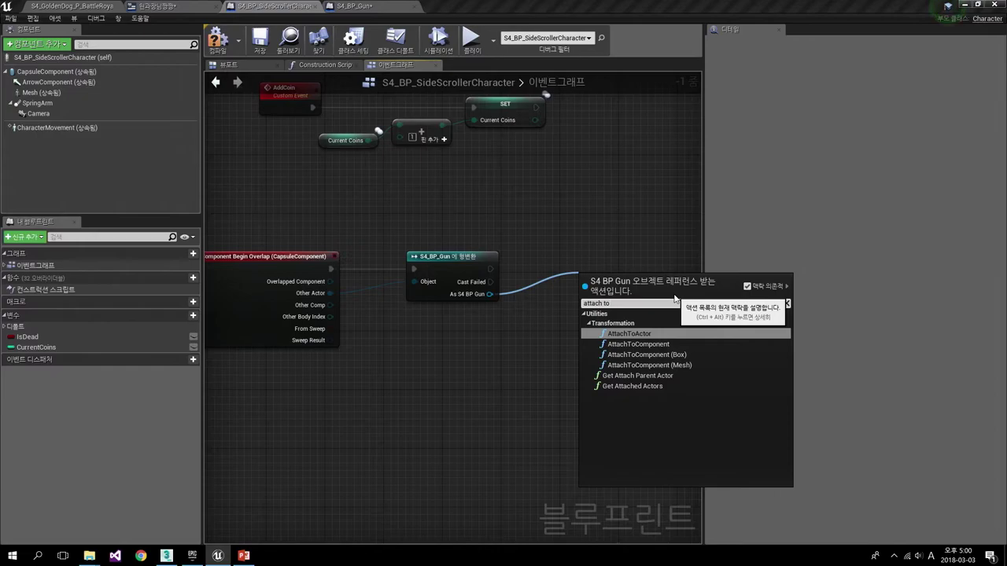
key(Down)
key(Down)
key(Down)
key(Return)
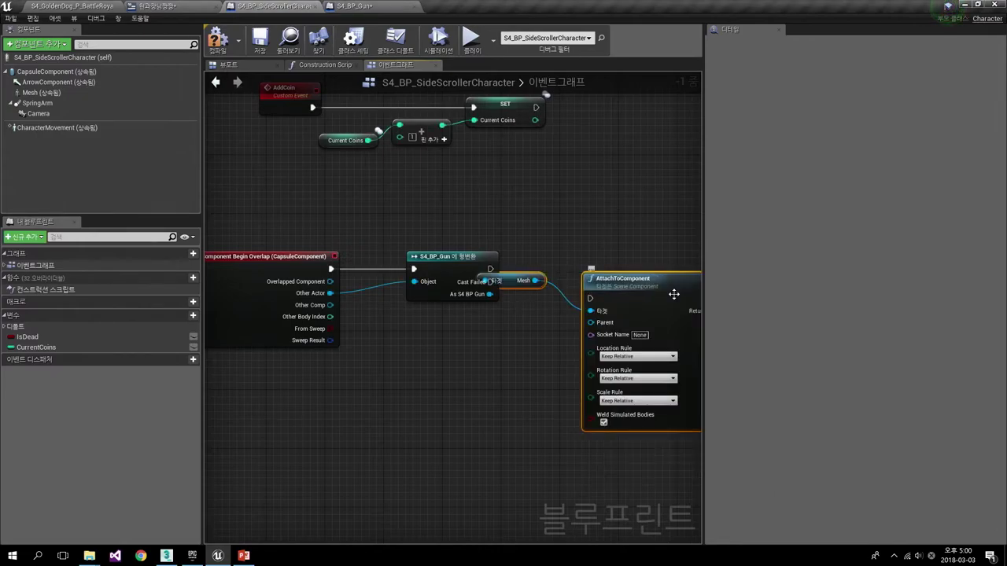
- Run AttachToComponent after a successful cast and connect the gun's Mesh to its Parent input
drag(658, 286, 668, 251)
drag(533, 249, 529, 395)
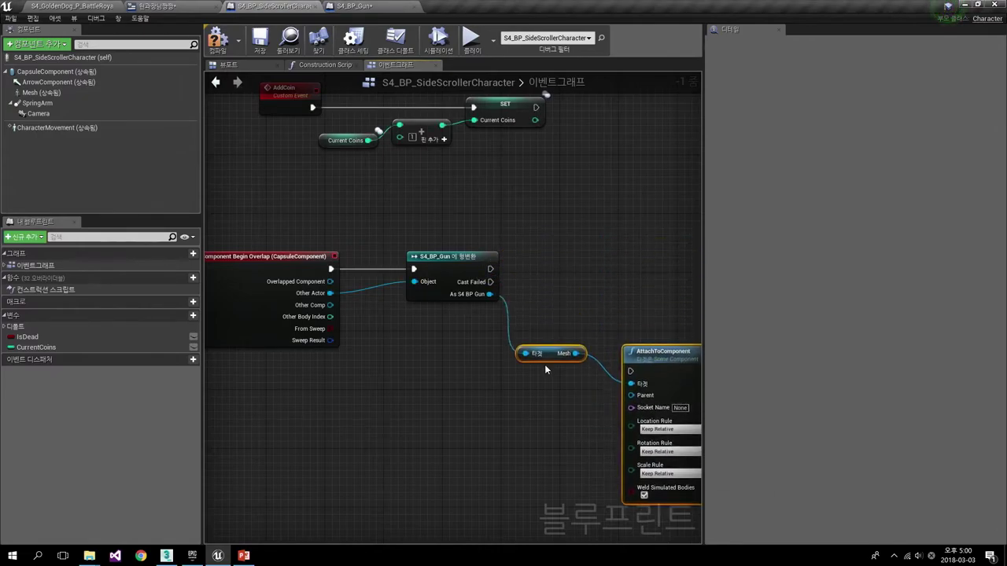
drag(657, 389, 633, 264)
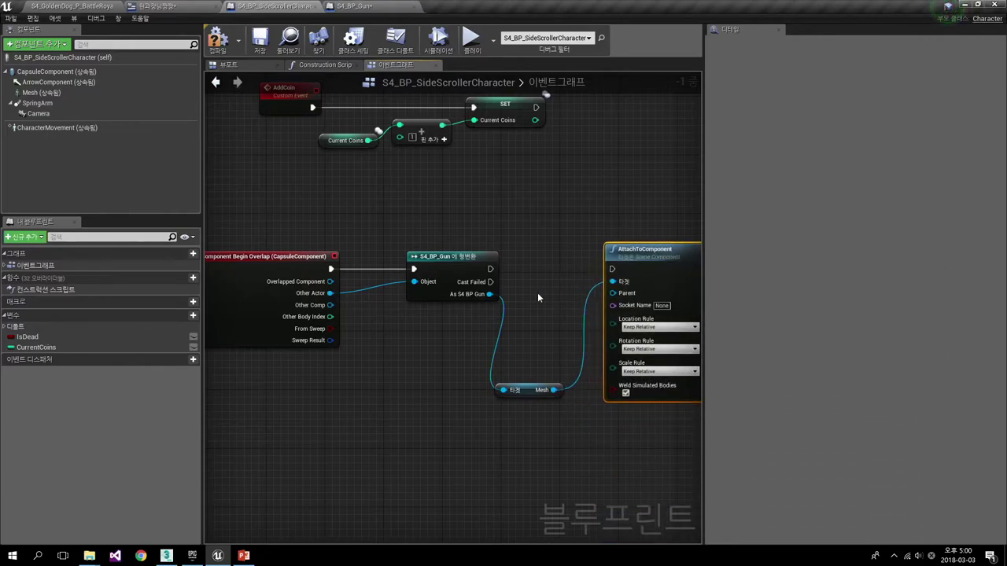
right_drag(564, 304, 389, 272)
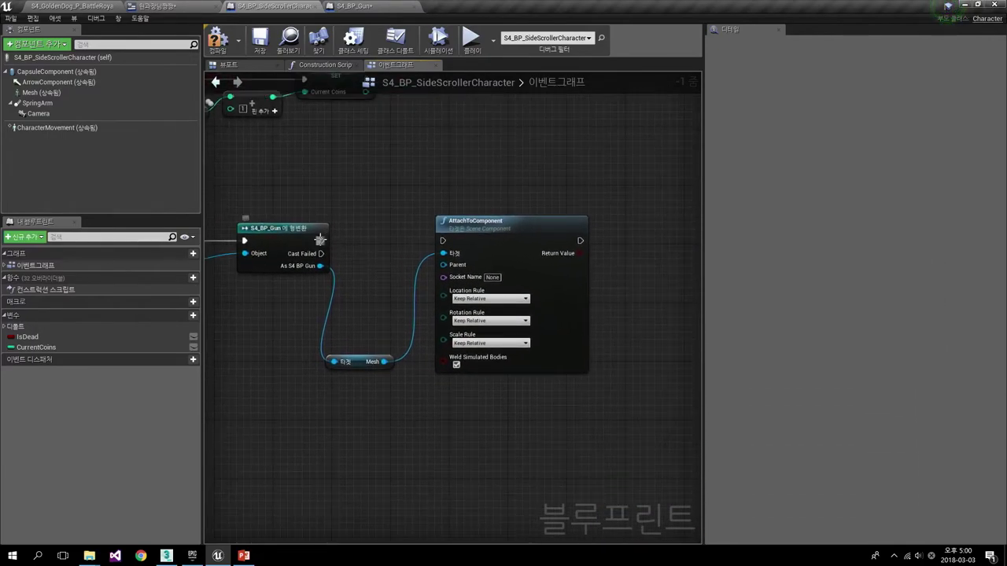
drag(319, 239, 443, 240)
drag(384, 362, 443, 266)
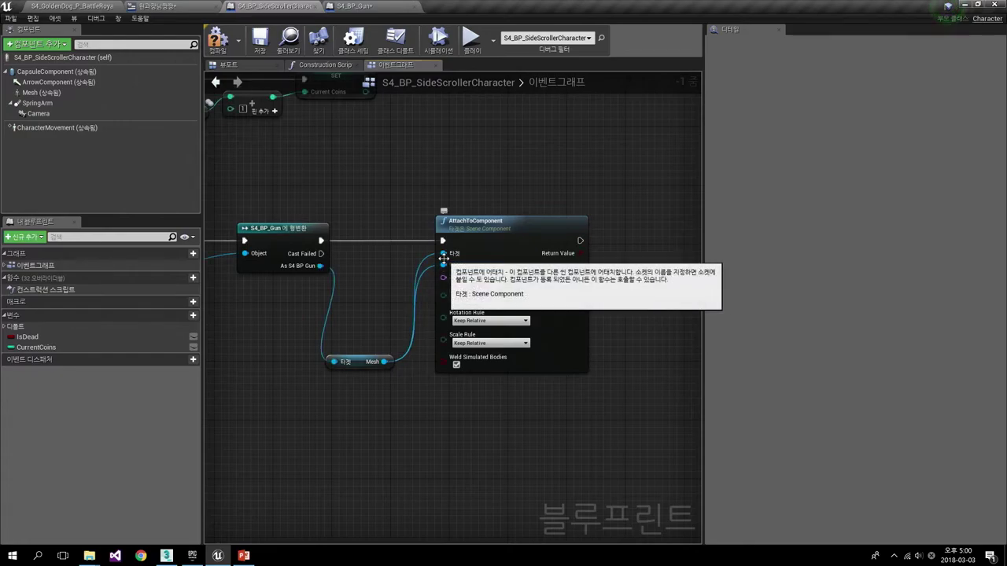
scroll(458, 281, up, 1)
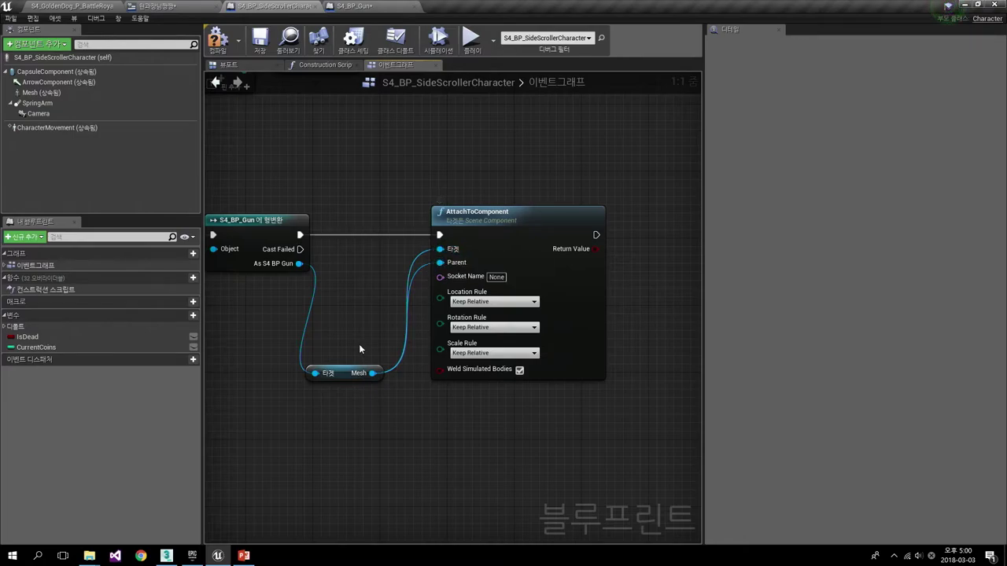
- Break the Mesh link to AttachToComponent's Target and delete the misplaced Mesh node
right_click(437, 249)
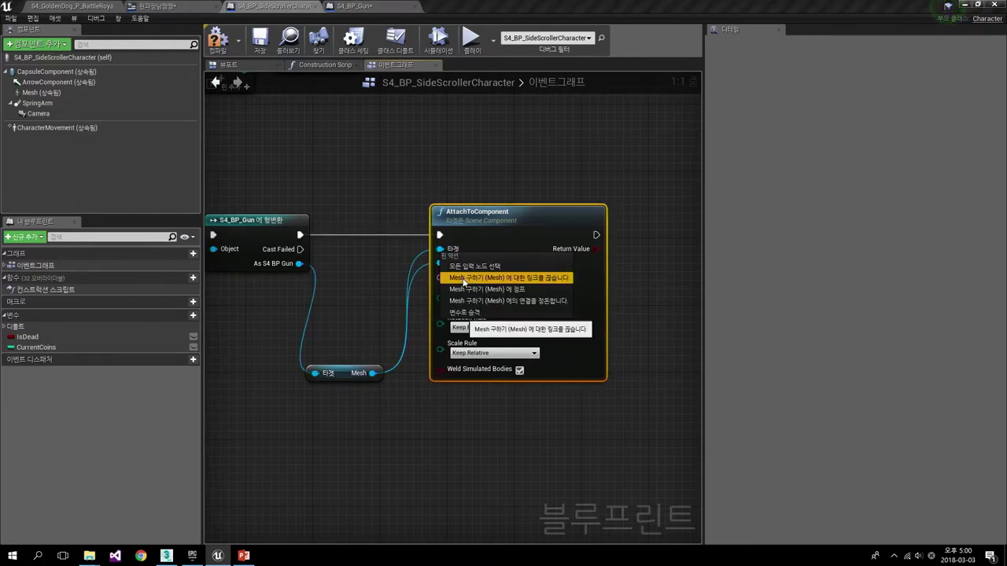
click(480, 278)
drag(501, 208, 561, 208)
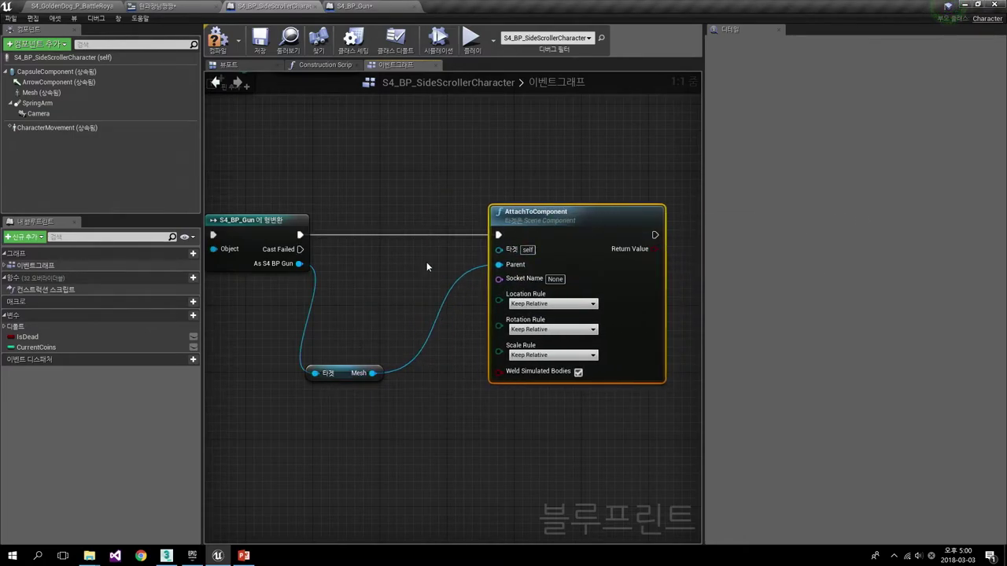
right_drag(427, 262, 467, 215)
right_drag(374, 344, 394, 381)
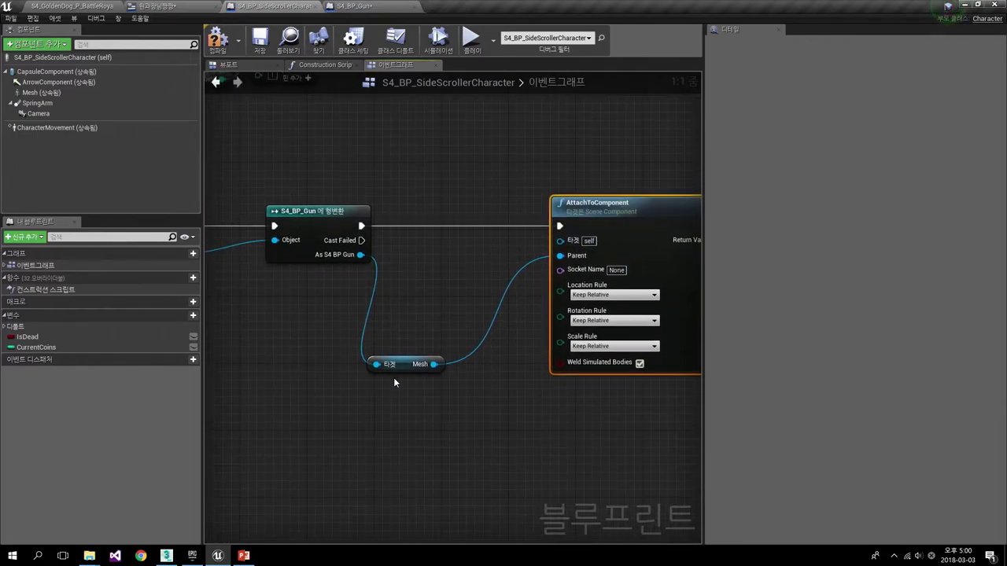
click(409, 364)
key(Delete)
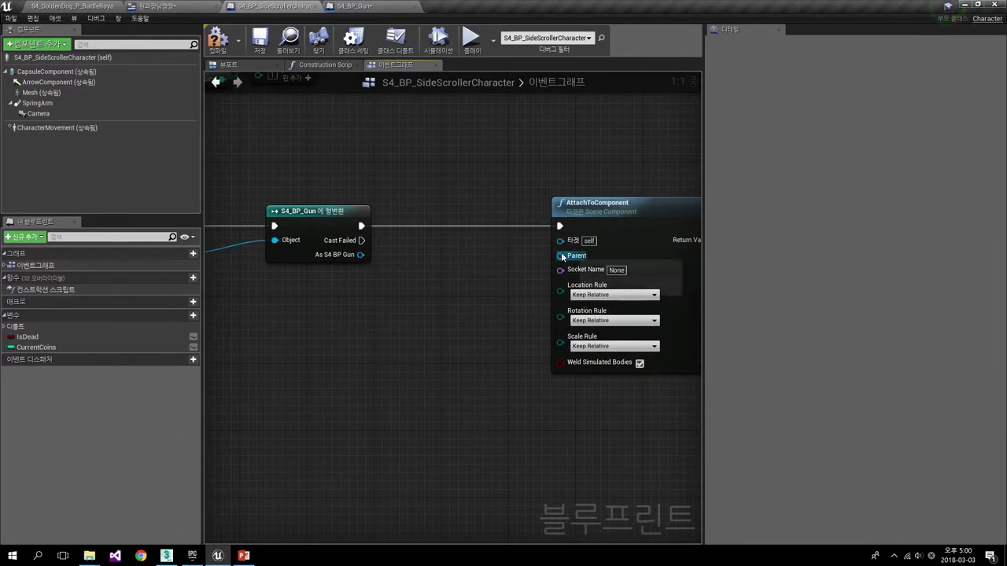
- Add a Get Mesh node to the graph from the cast's gun output
mouse_move(363, 256)
mouse_down()
mouse_move(519, 253)
mouse_move(464, 316)
mouse_up()
click(451, 300)
text(me)
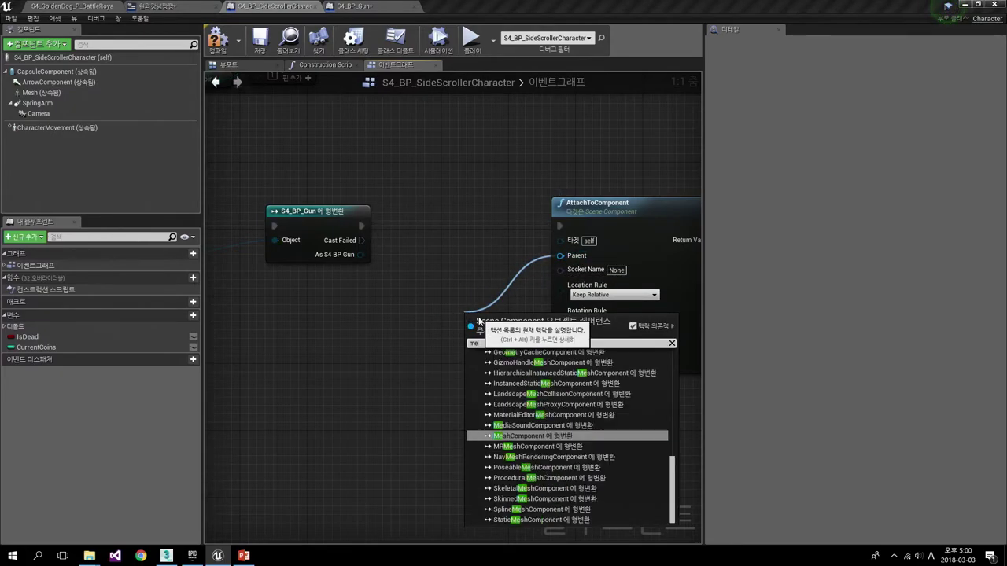
text(sh)
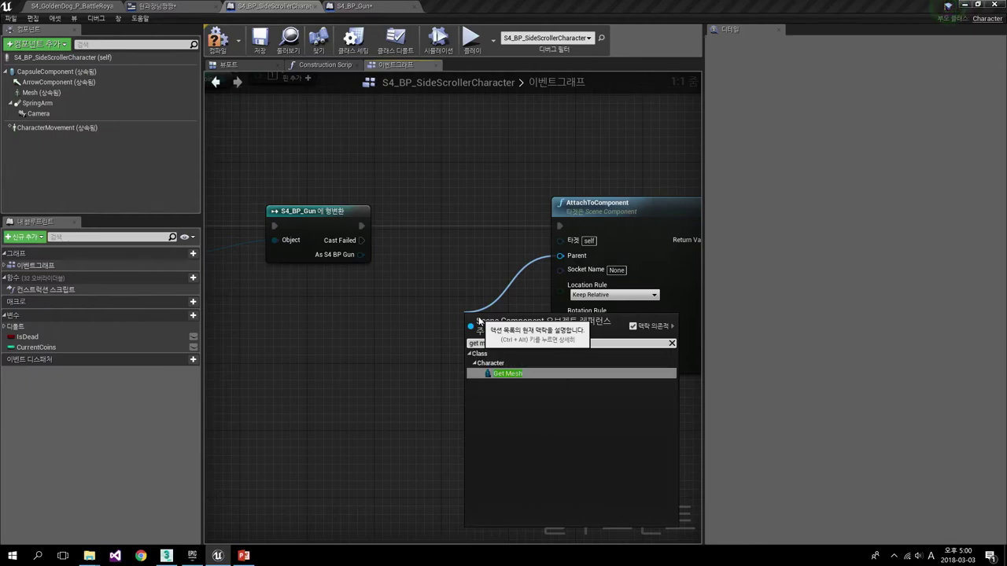
key(Return)
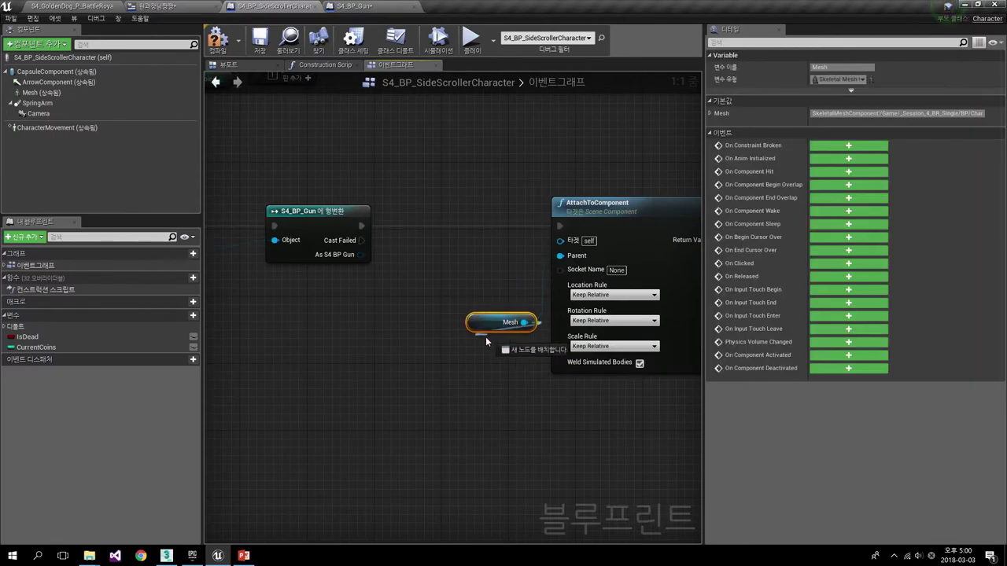
click(344, 289)
- Wire the gun's Root Component into AttachToComponent's Target and arrange the attach nodes
drag(360, 255, 562, 241)
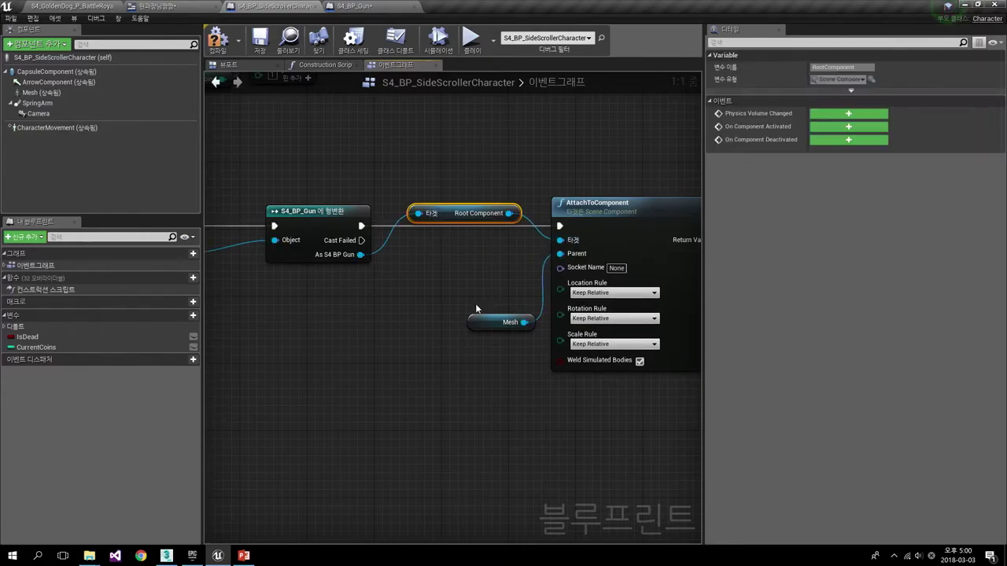
drag(452, 219, 452, 295)
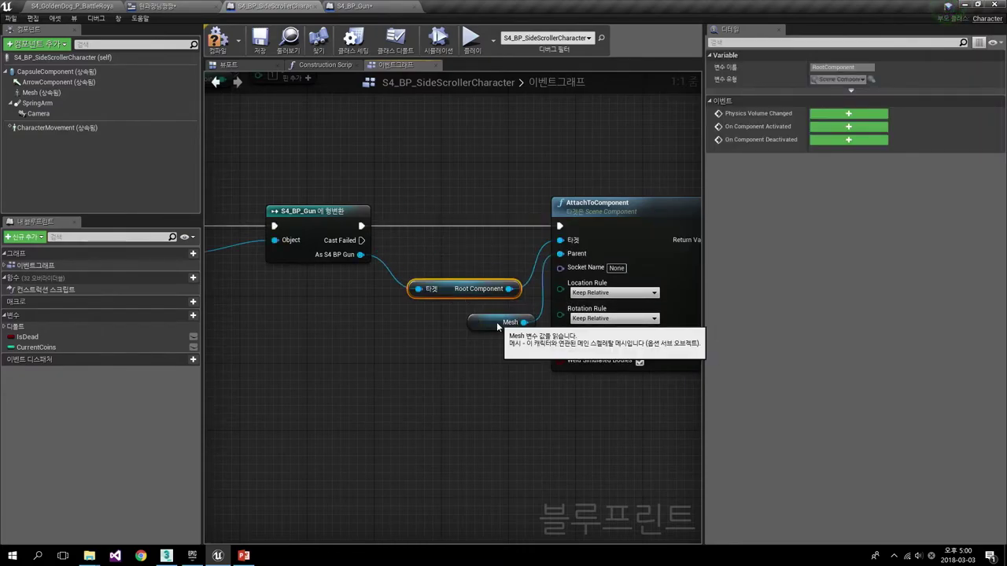
mouse_move(506, 321)
mouse_down()
mouse_move(464, 347)
mouse_move(473, 339)
mouse_up()
right_drag(472, 382, 329, 368)
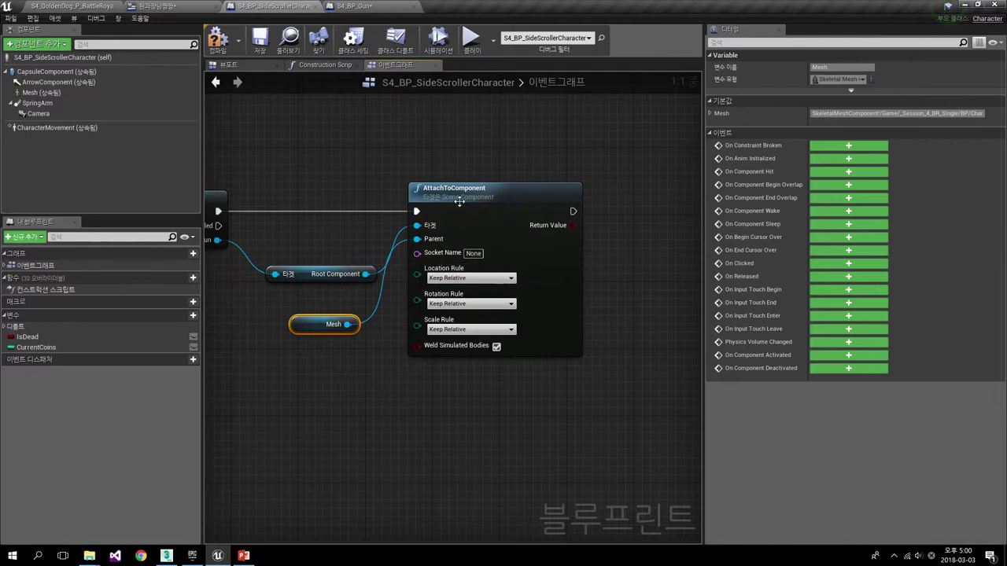
drag(460, 202, 494, 203)
right_drag(494, 203, 608, 248)
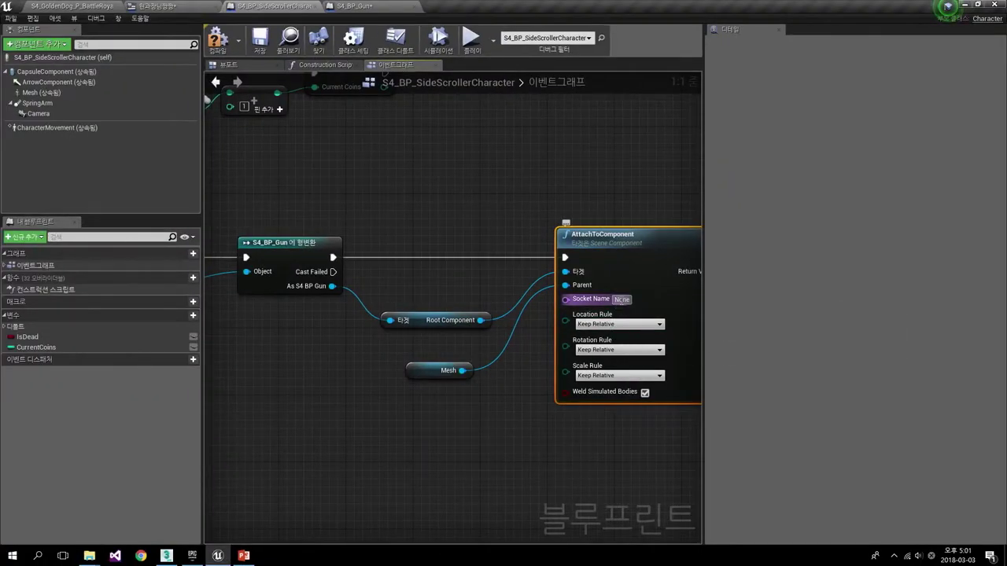
- Set AttachToComponent's Socket Name to Weapon and Location Rule to Snap to Target
click(620, 299)
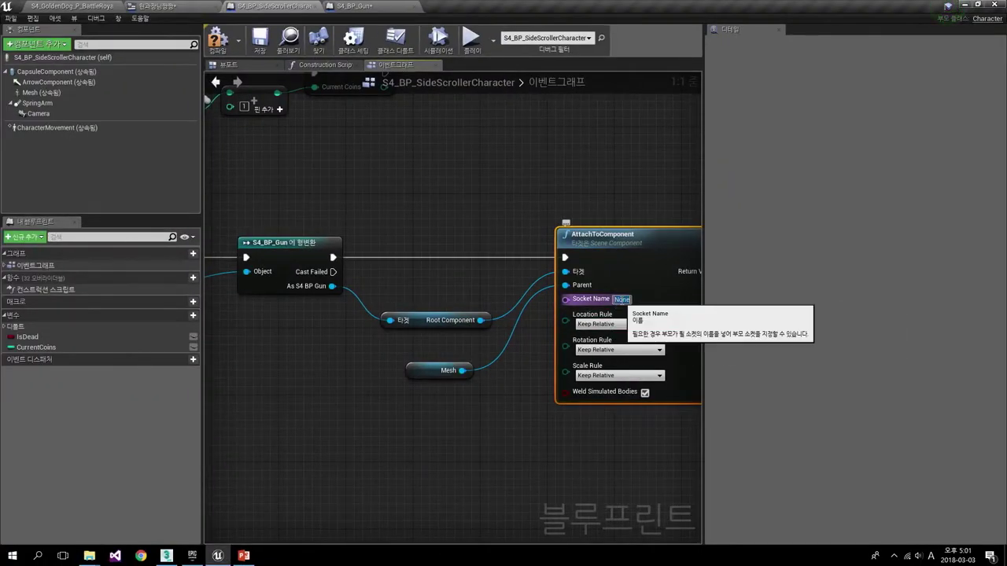
text(Weap)
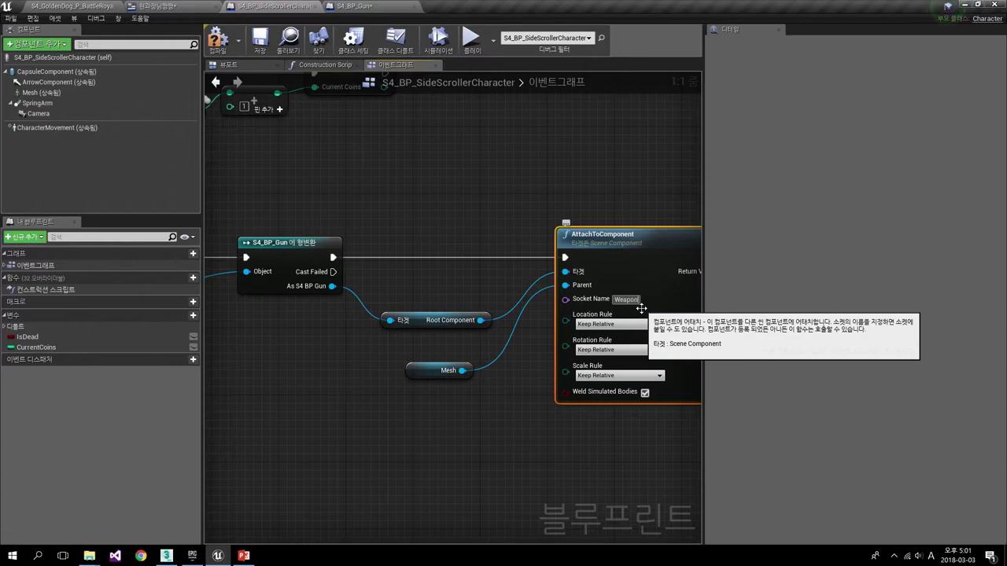
right_drag(642, 308, 382, 333)
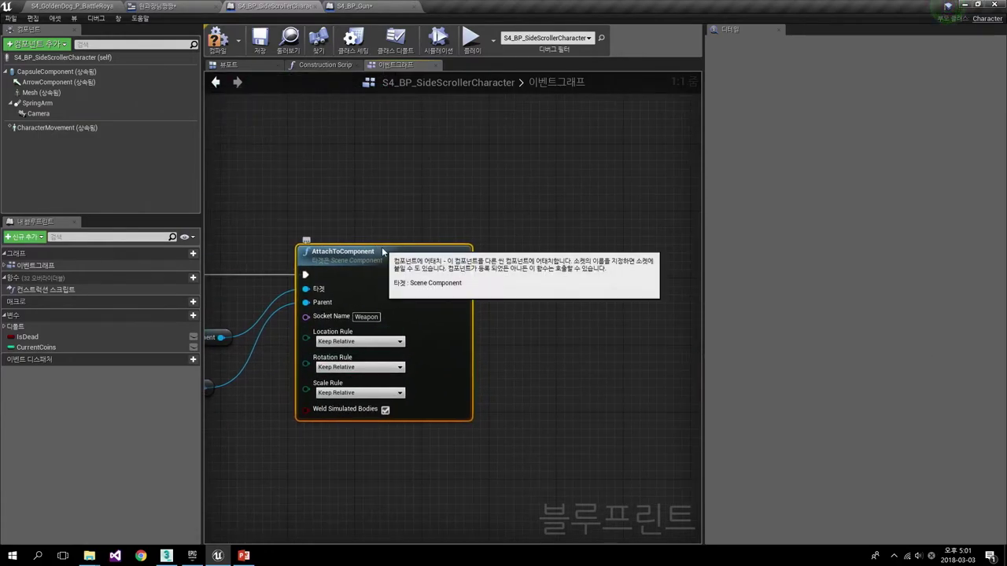
mouse_move(373, 257)
right_down()
mouse_move(473, 193)
mouse_move(499, 194)
right_up()
click(523, 300)
click(511, 337)
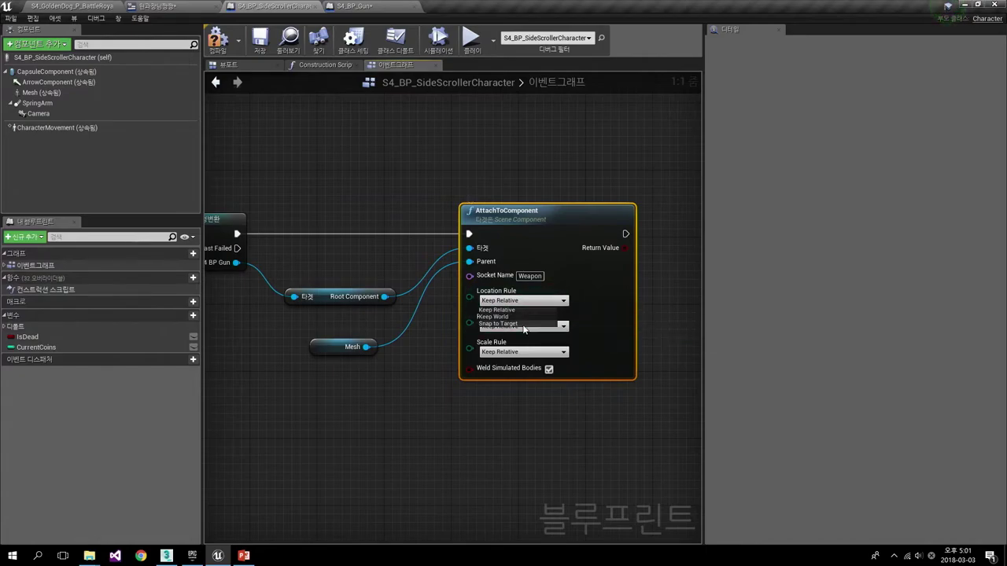
right_drag(485, 234, 538, 330)
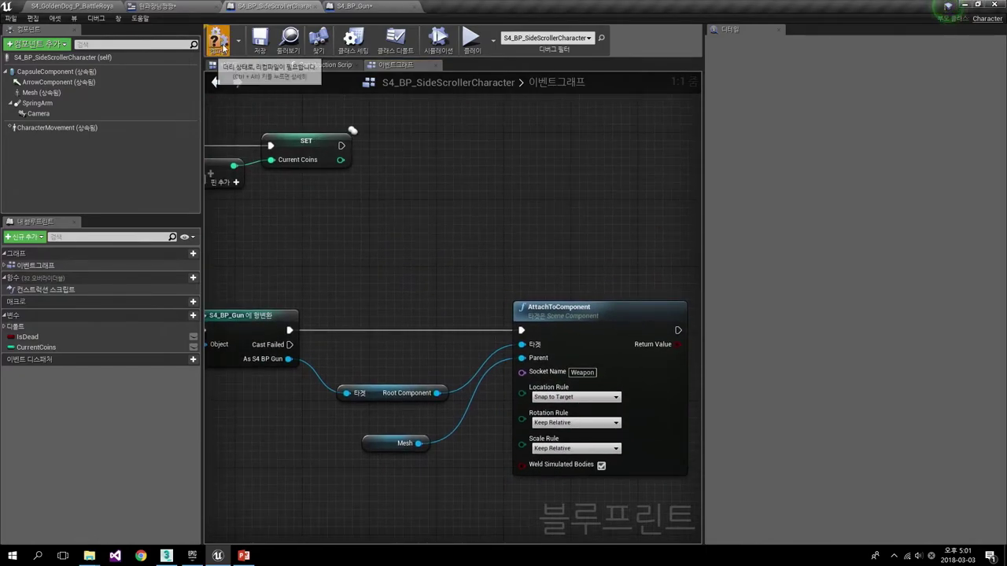
- Return to the level editor and start a play test
click(356, 6)
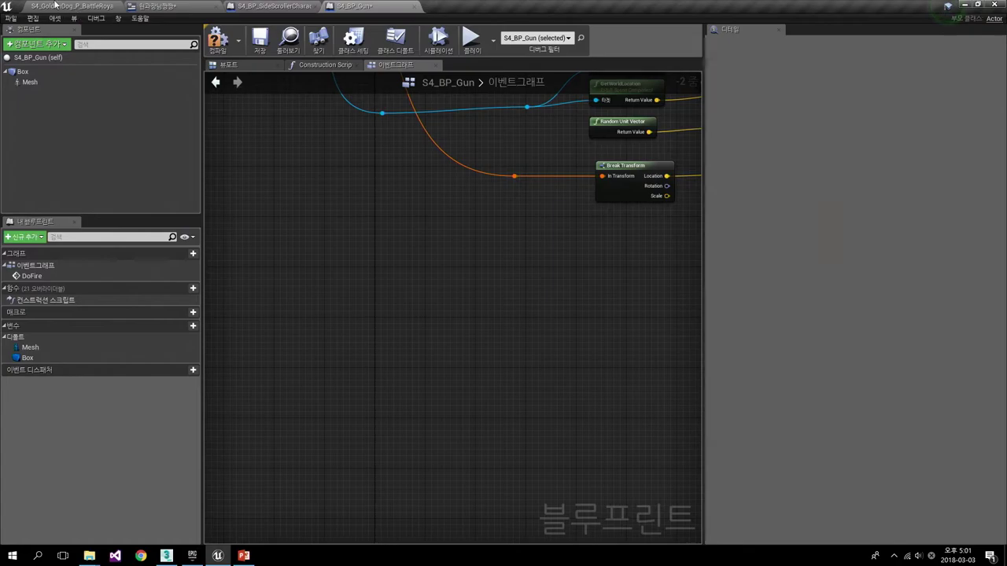
click(468, 37)
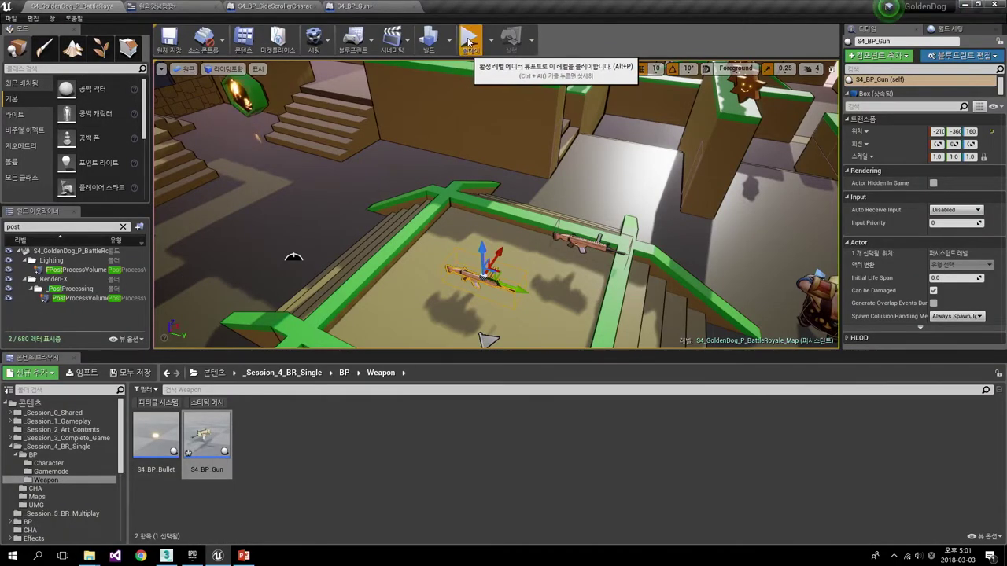
click(469, 41)
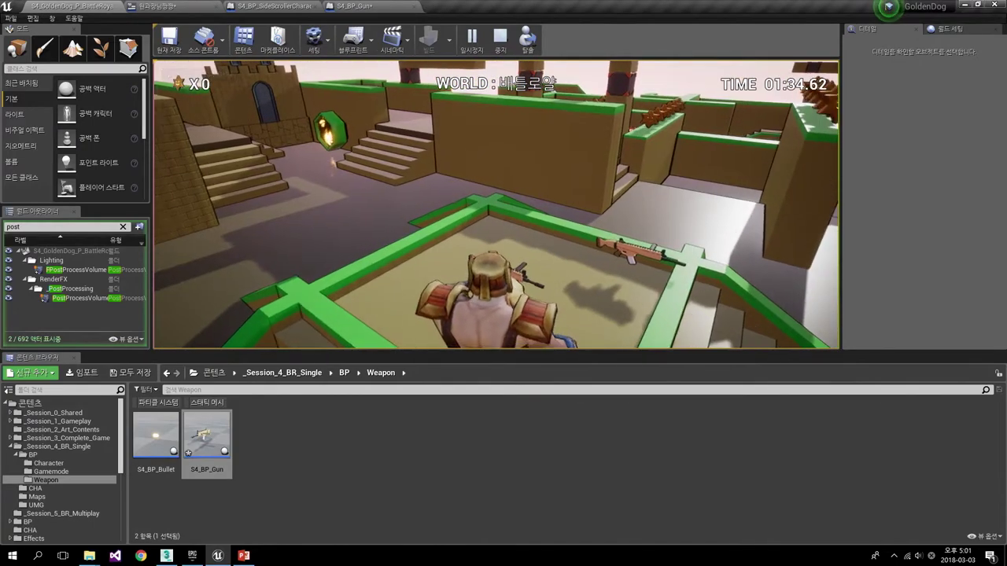
- Walk the character toward the rifle, eject with F8 to look around, then stop the play test
key(w)
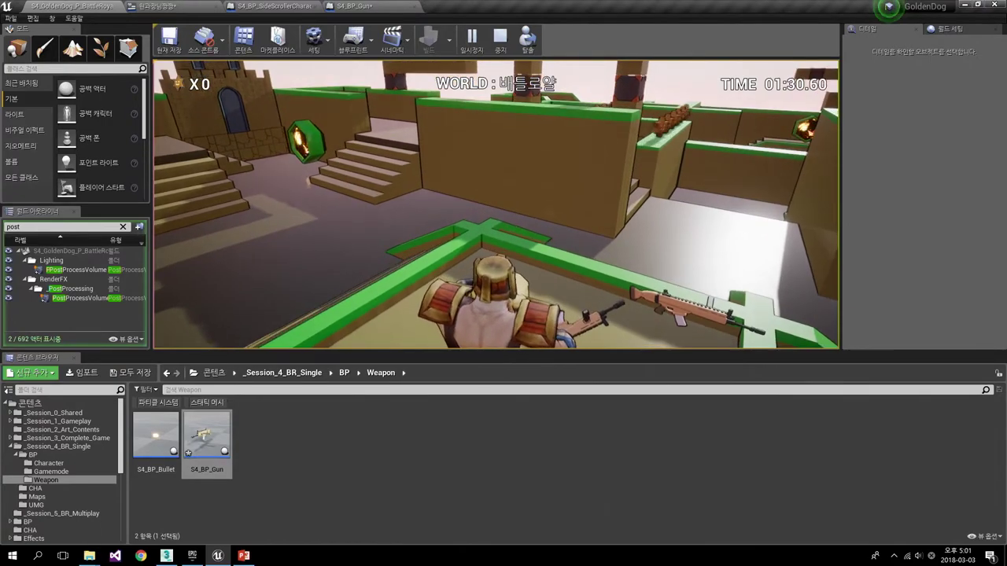
key(F8)
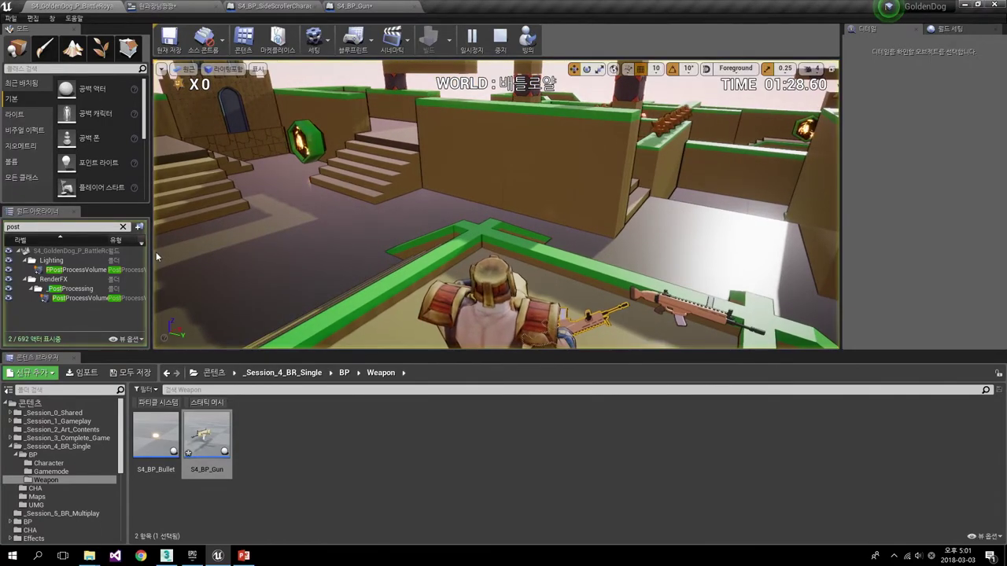
right_drag(495, 204, 495, 204)
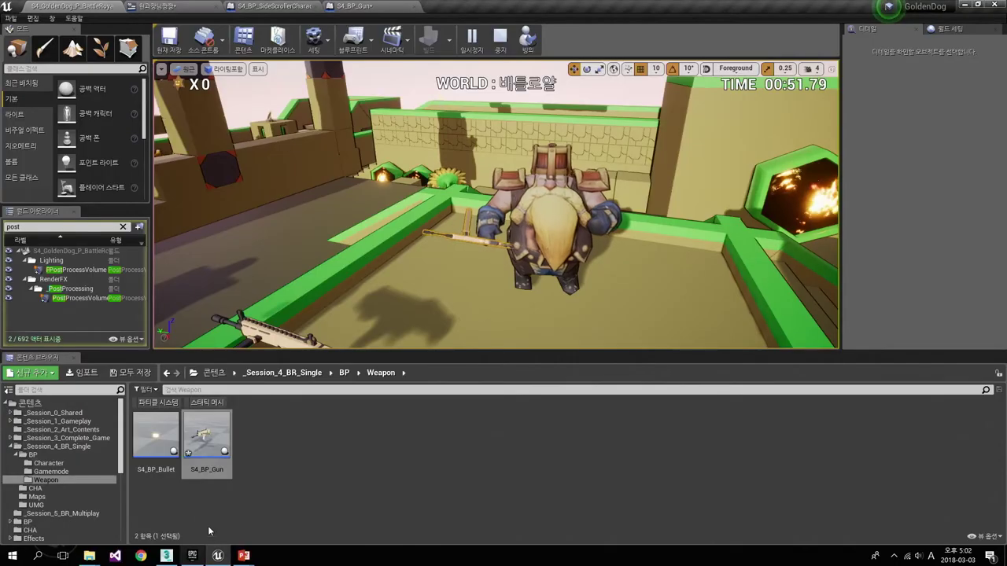
key(Escape)
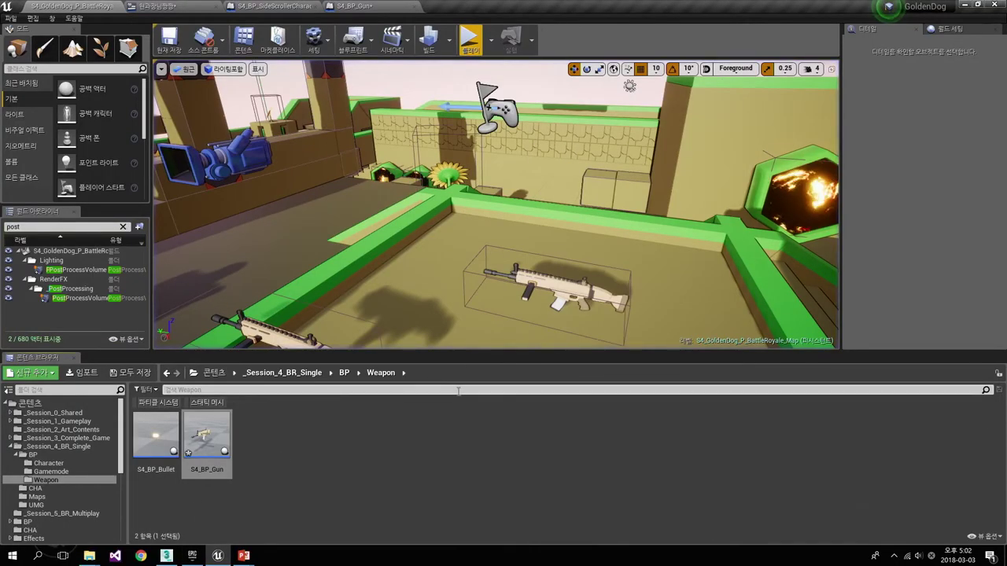
text(s)
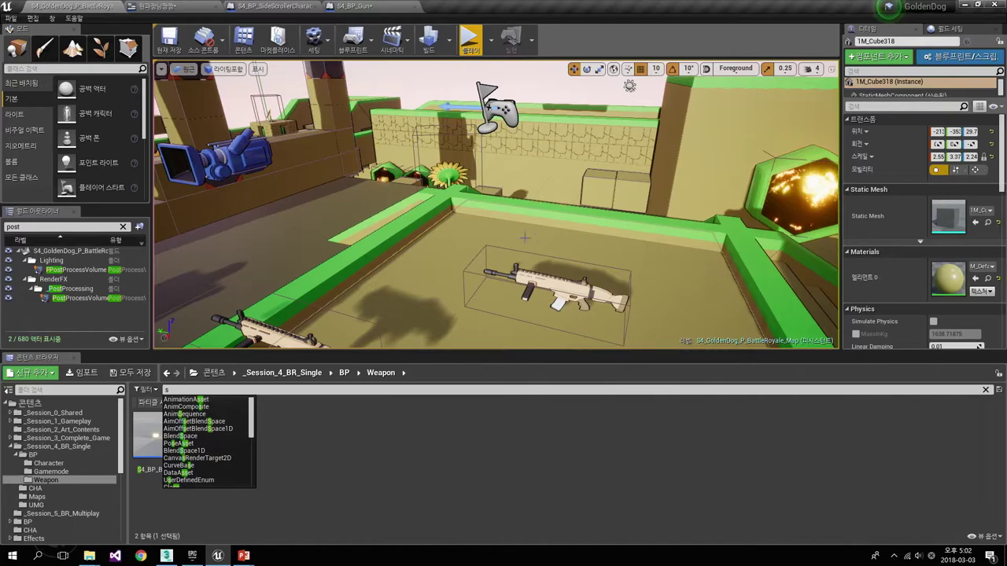
key(BackSpace)
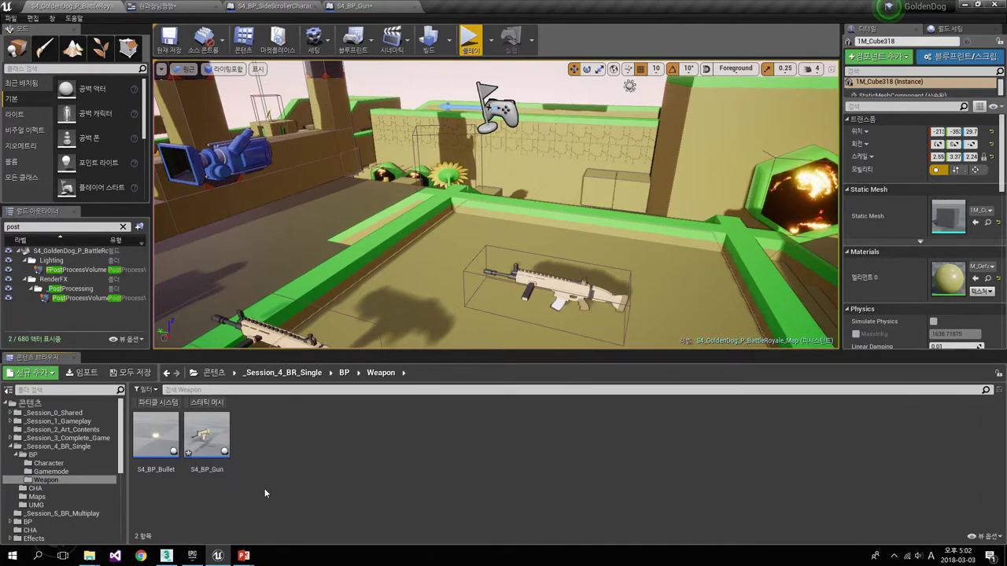
right_drag(495, 204, 495, 205)
click(79, 463)
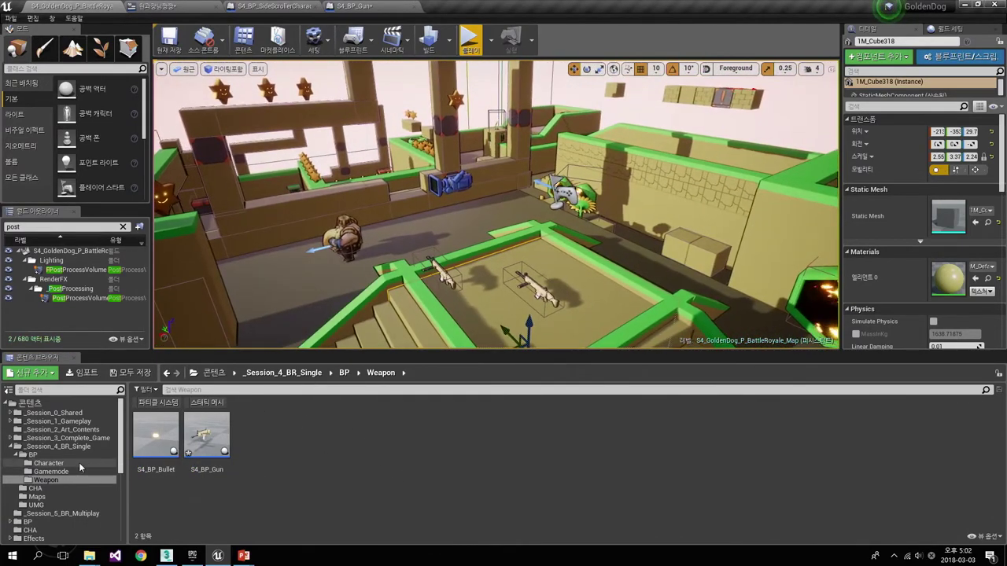
double_click(156, 435)
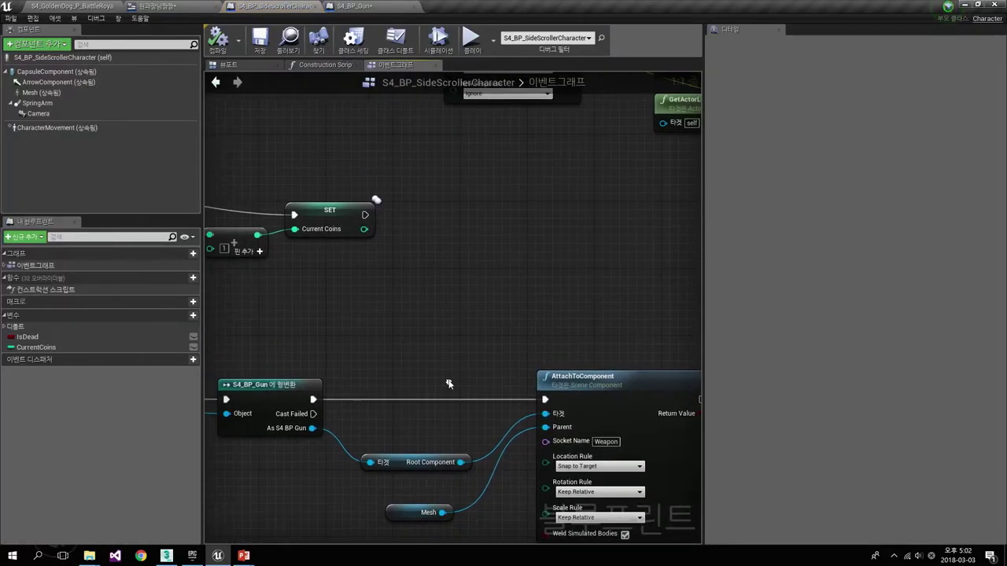
mouse_move(397, 360)
right_down()
mouse_move(318, 267)
mouse_move(469, 233)
mouse_move(566, 233)
right_up()
scroll(319, 267, up, 2)
scroll(469, 232, down, 2)
scroll(401, 207, up, 2)
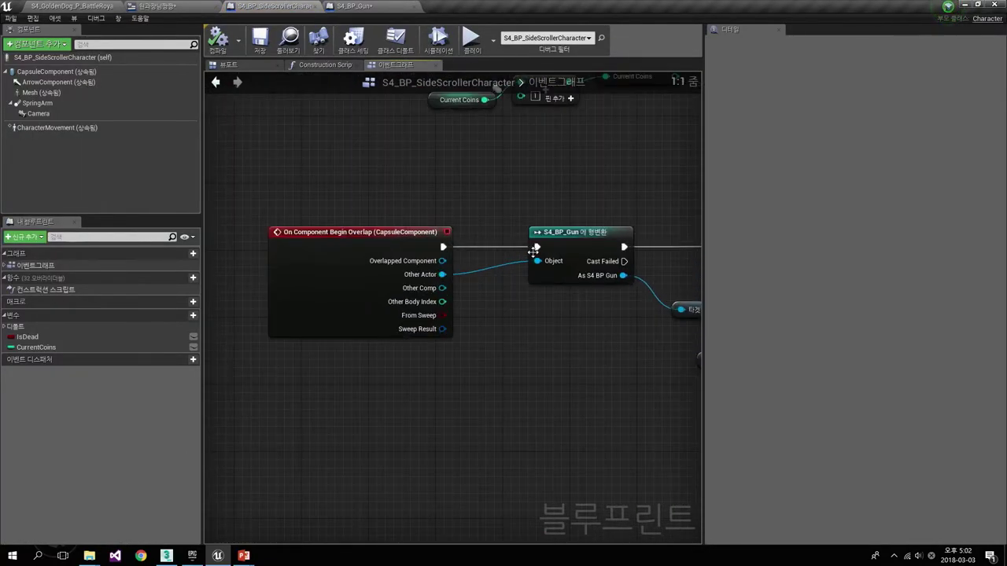
right_drag(348, 287, 79, 291)
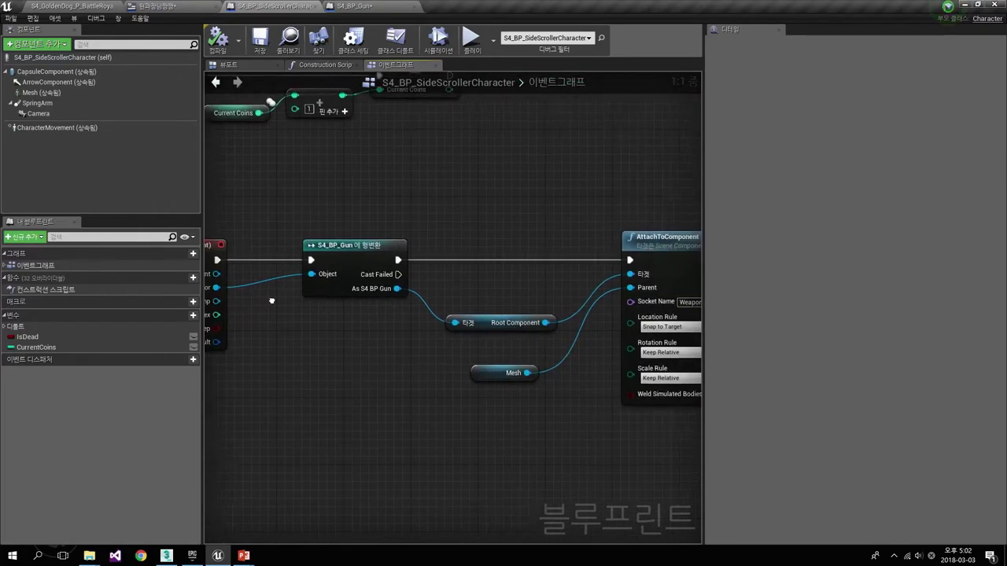
right_drag(297, 257, 80, 264)
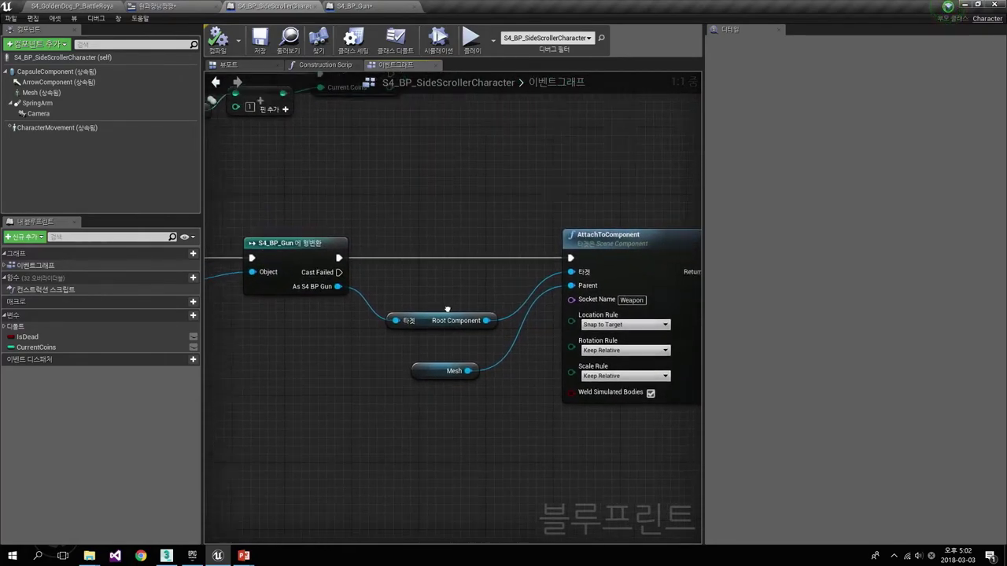
mouse_move(502, 336)
right_down()
mouse_move(438, 373)
mouse_move(373, 321)
right_up()
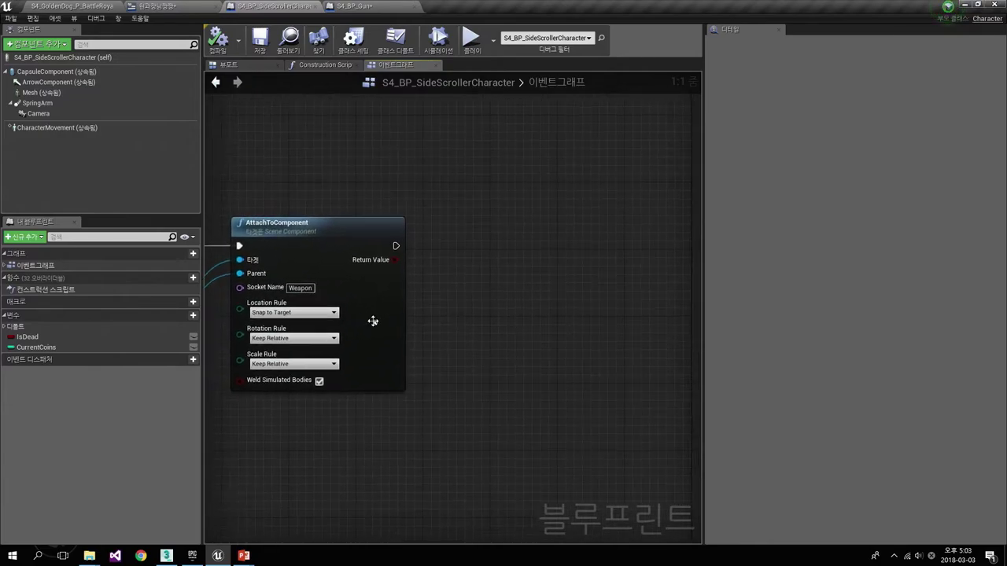
mouse_move(391, 262)
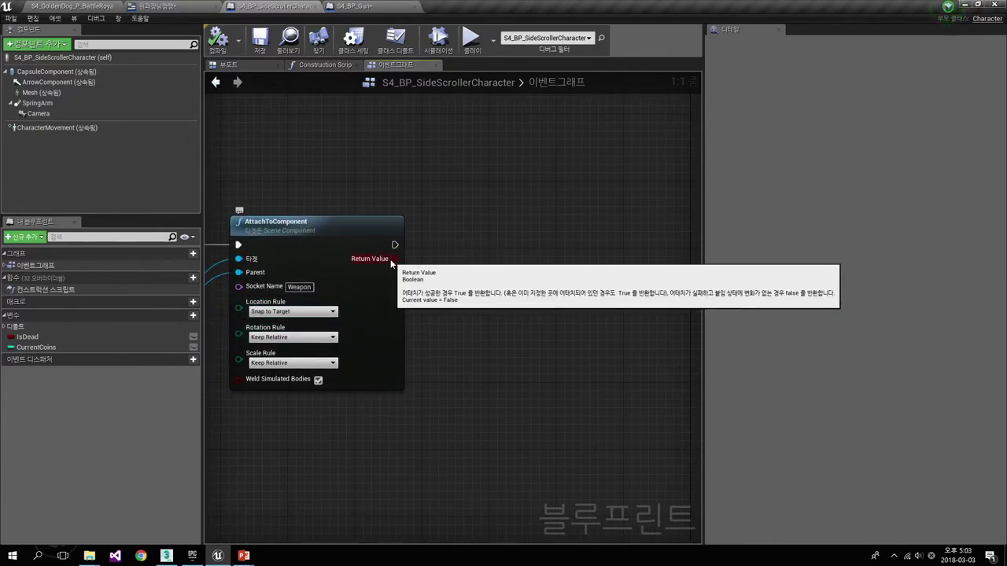
drag(394, 245, 483, 249)
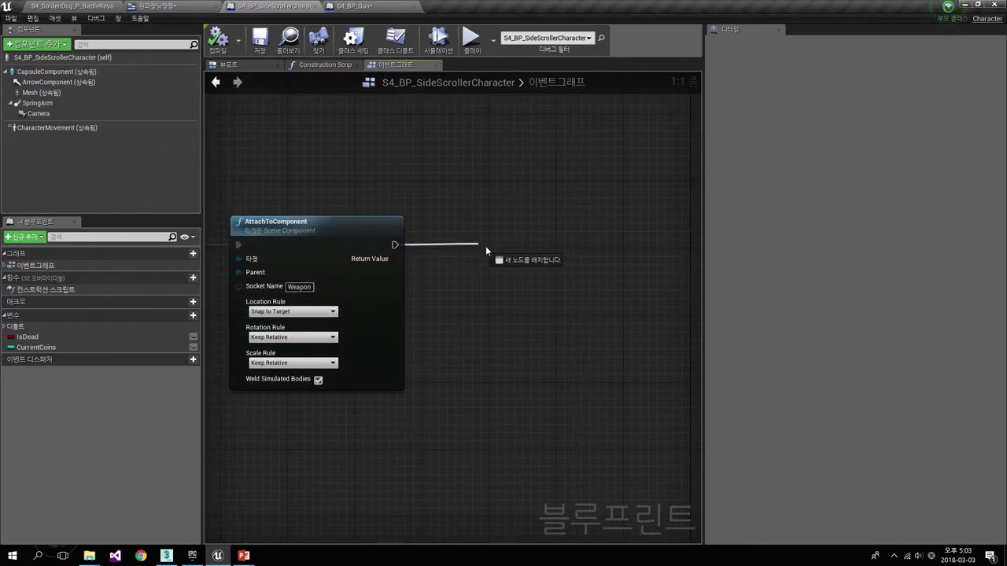
click(98, 341)
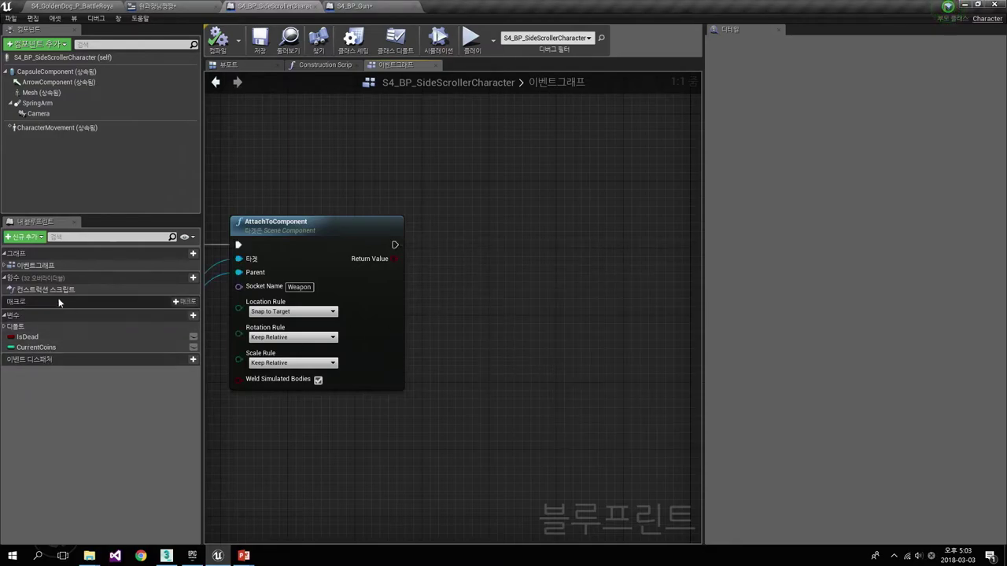
- Add Boolean 나는총을들었다 and SET it from AttachToComponent's exec and Return Value
click(186, 317)
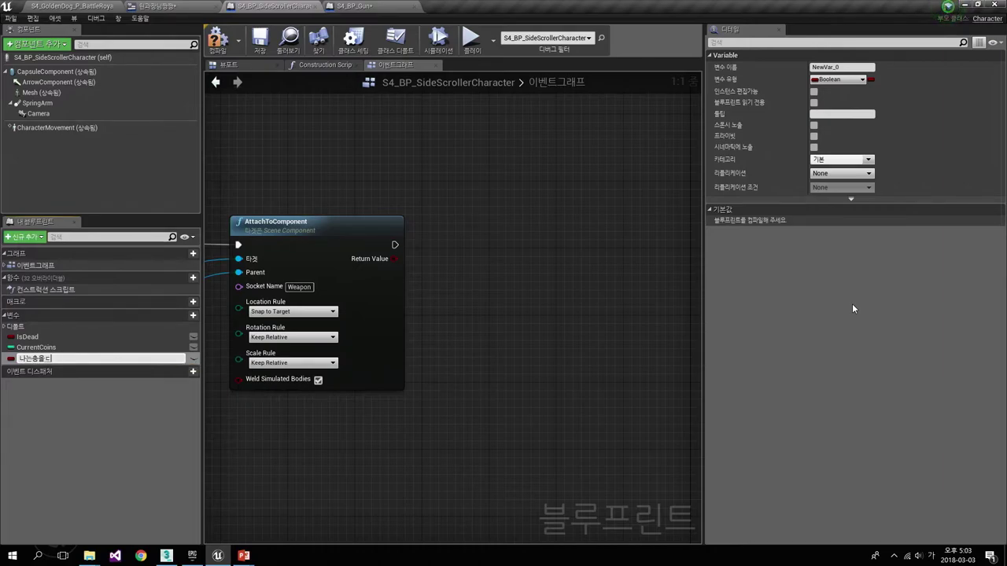
text(들었다)
key(Return)
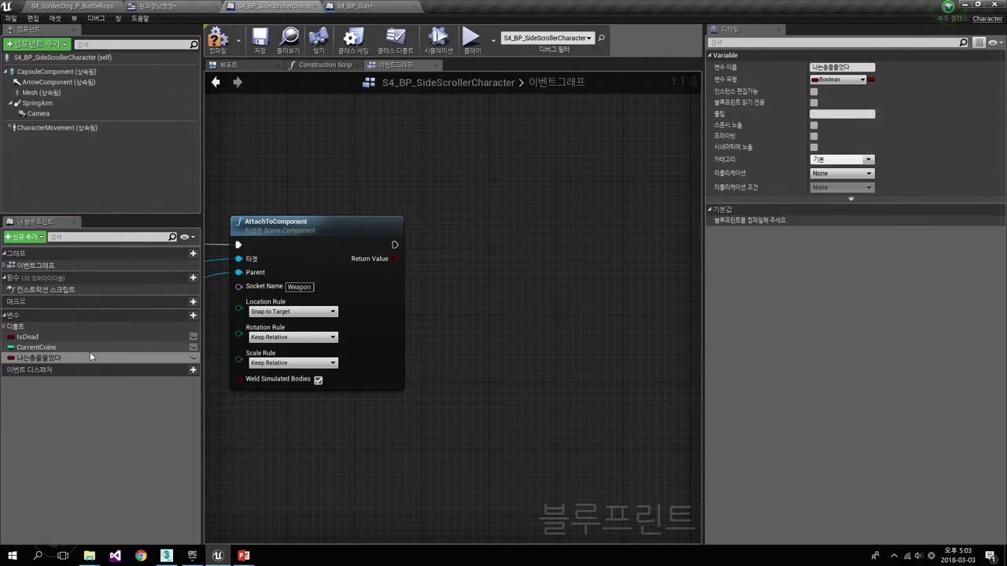
drag(38, 358, 465, 268)
click(497, 291)
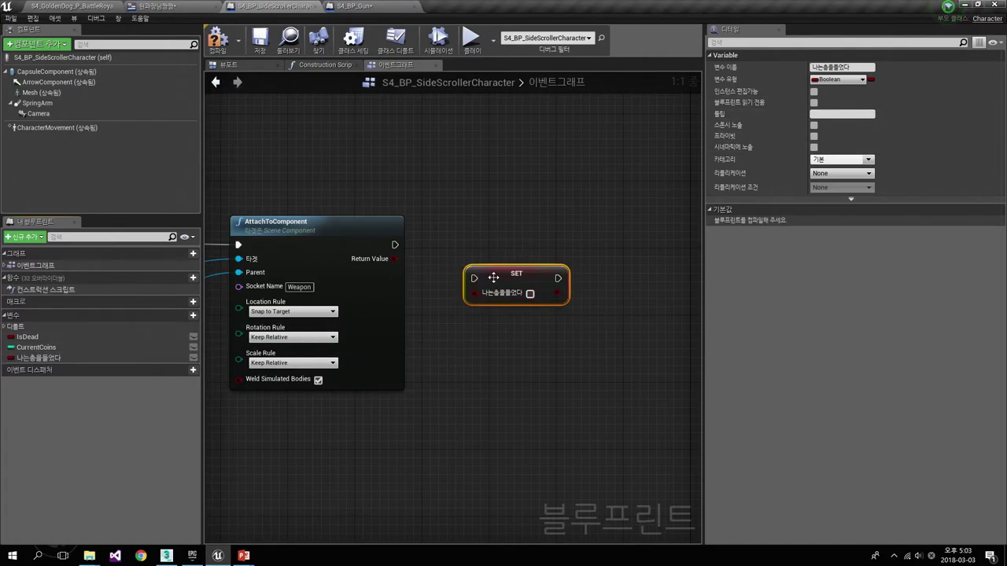
drag(393, 245, 456, 245)
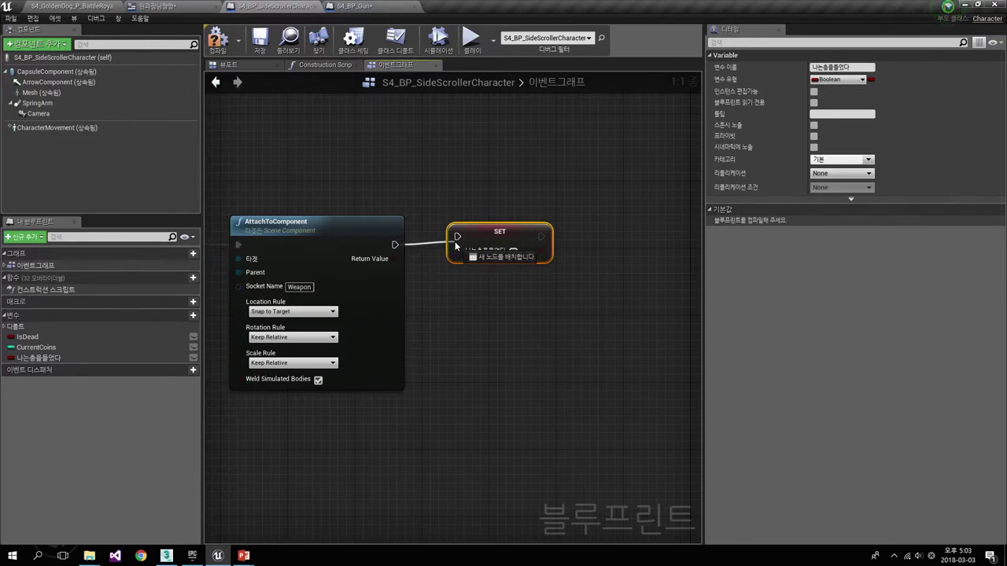
drag(393, 259, 493, 252)
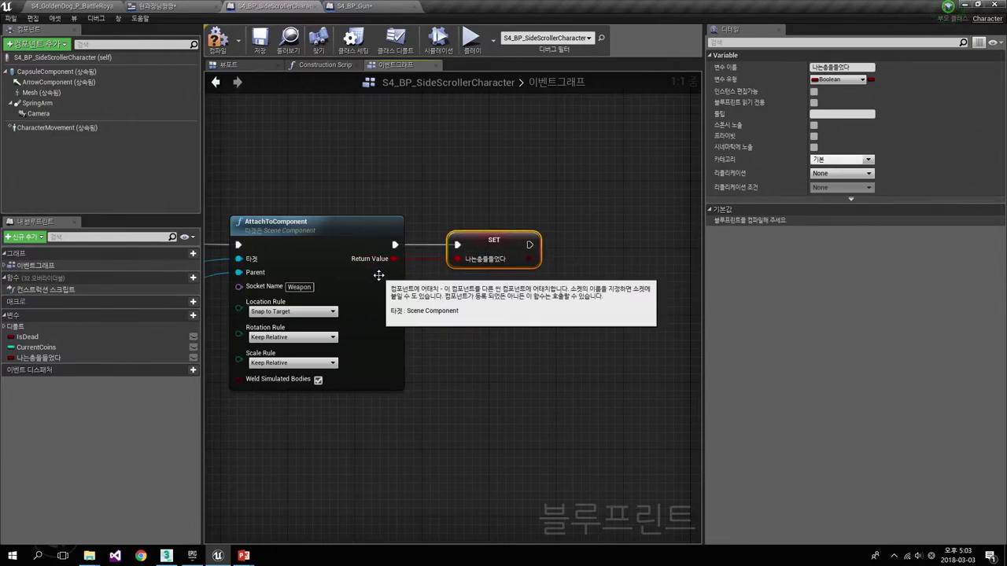
- Glance over the Viewport and Construction Script tabs, then go back to the level editor
right_drag(434, 319, 493, 310)
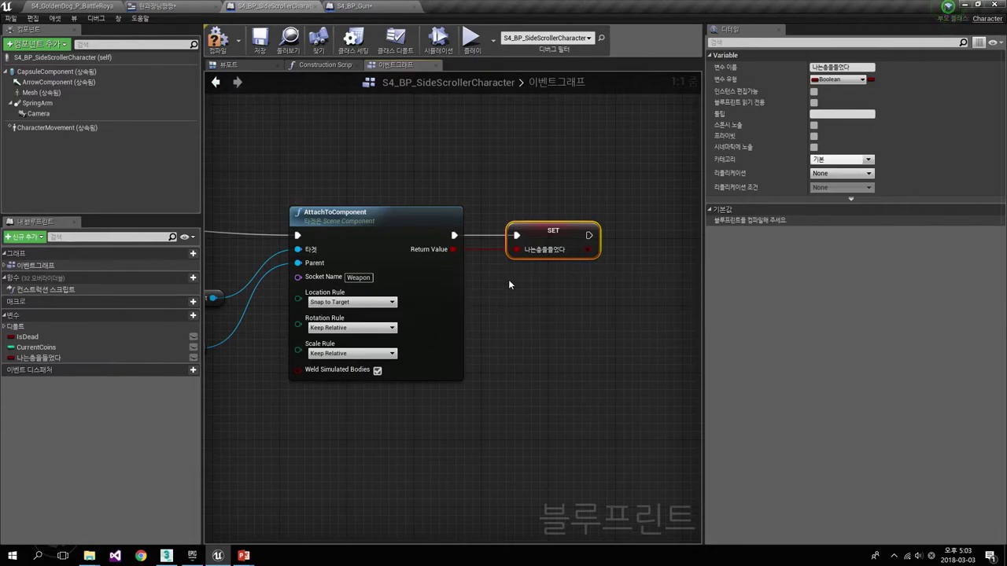
scroll(532, 277, down, 1)
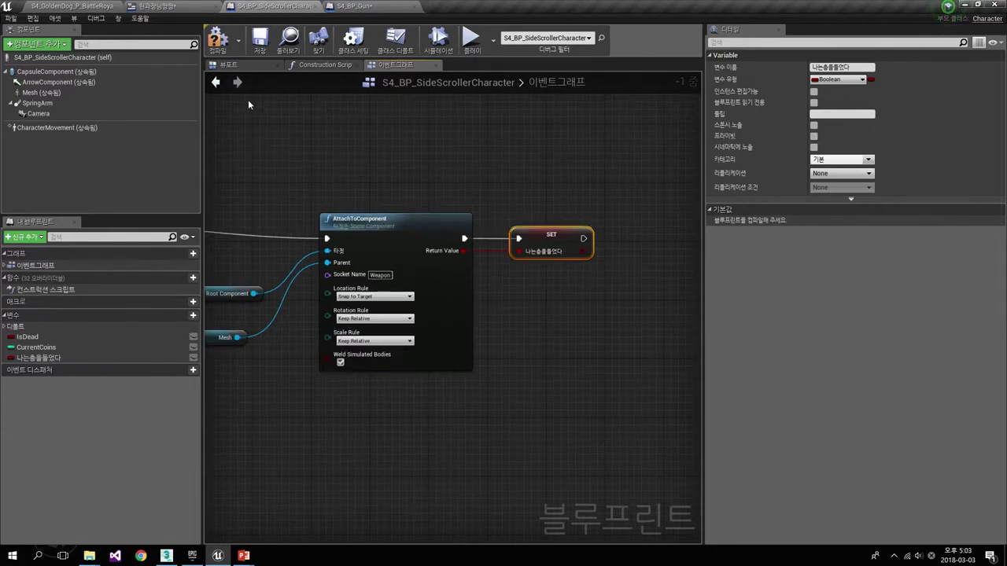
click(228, 64)
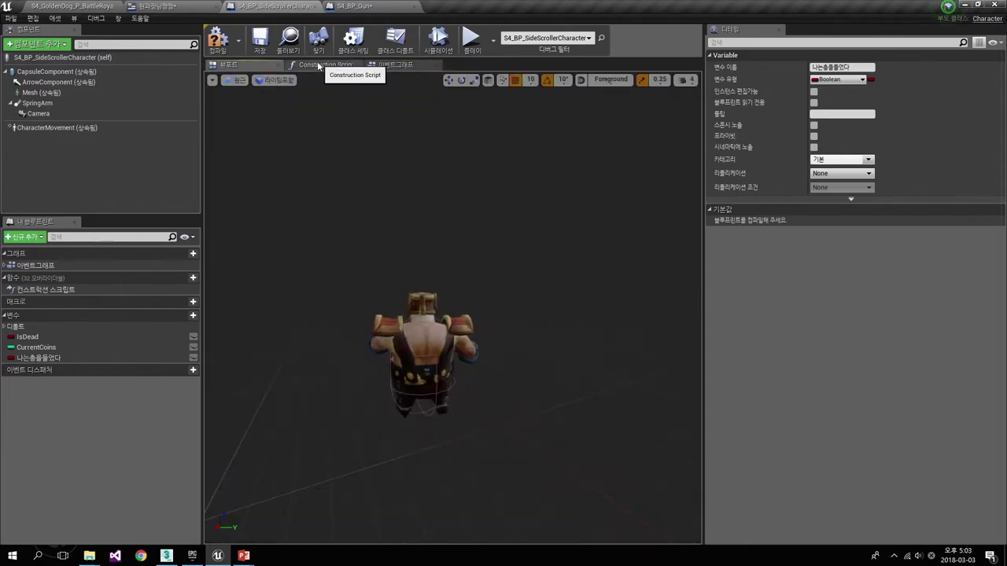
click(322, 64)
click(393, 65)
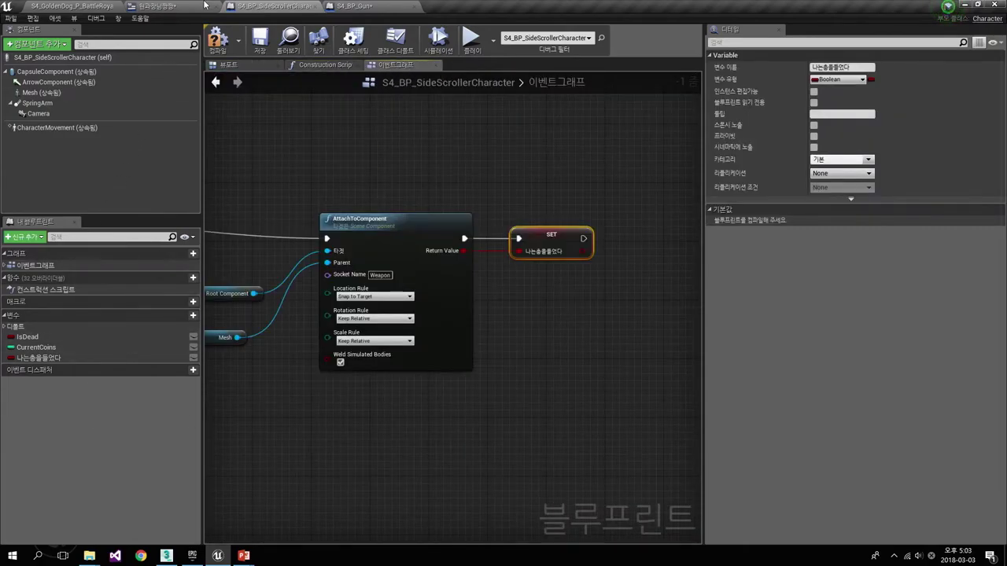
click(84, 5)
- Open S4_CHAAnimBlueprint from the CHA folder in the Content Browser
click(33, 455)
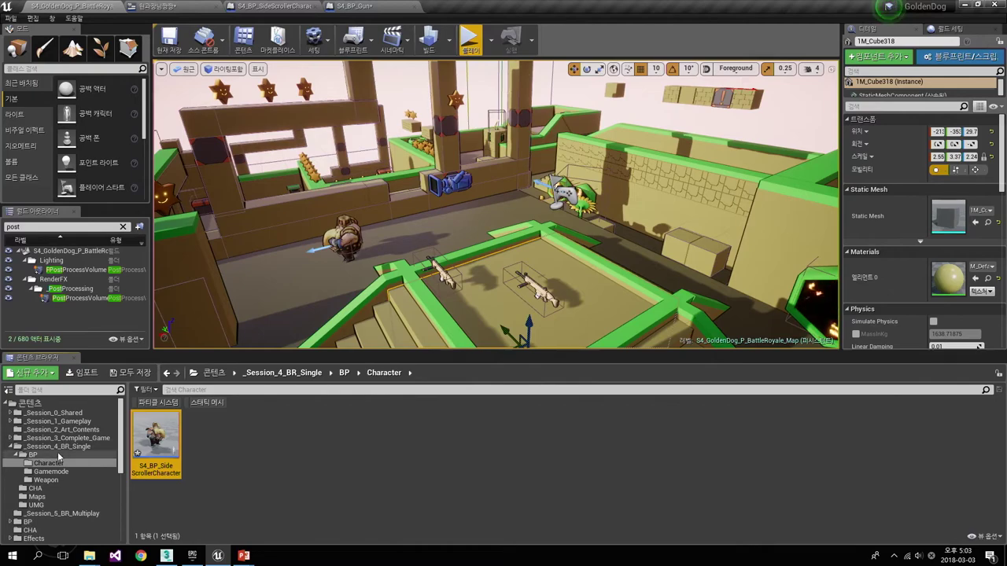
click(46, 480)
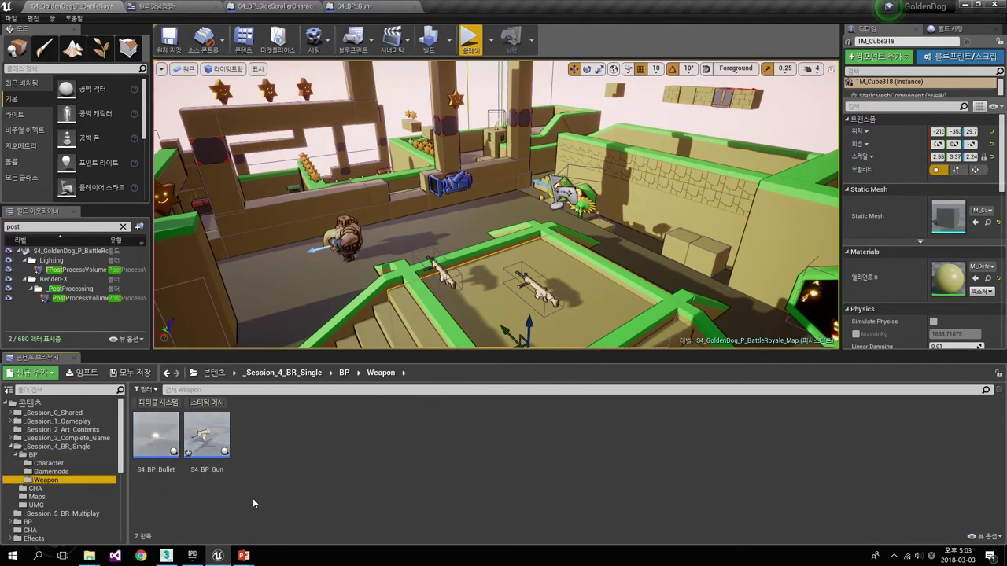
click(23, 490)
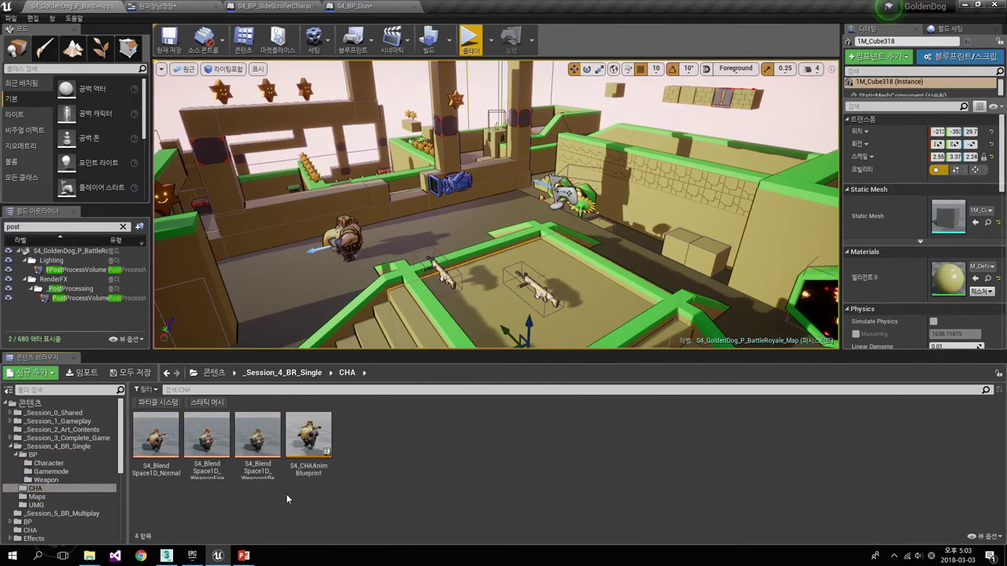
double_click(298, 438)
- Survey the comment boxes in the anim blueprint's Event Graph
right_click(417, 370)
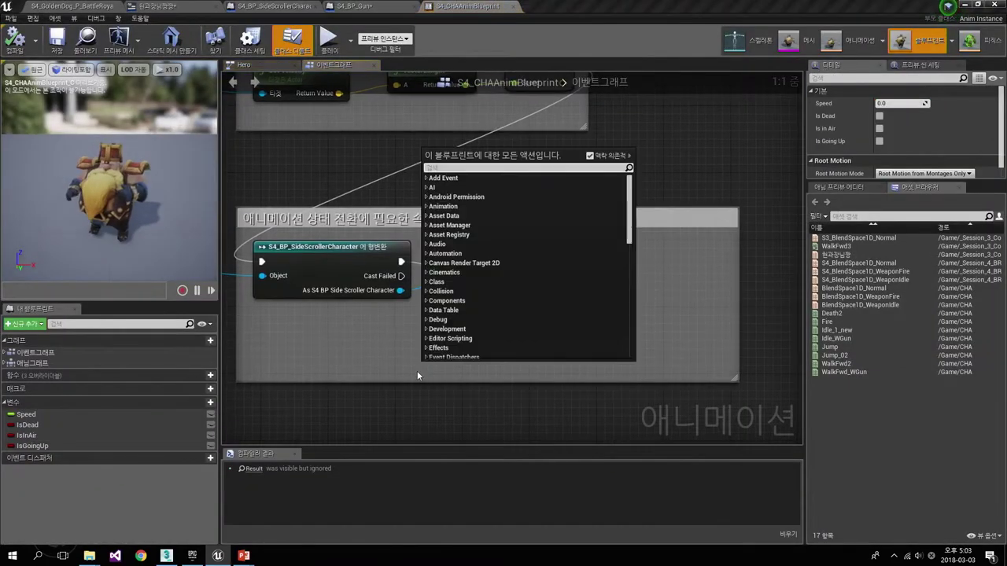
click(356, 322)
scroll(356, 323, down, 4)
scroll(386, 331, down, 3)
right_drag(369, 332, 498, 343)
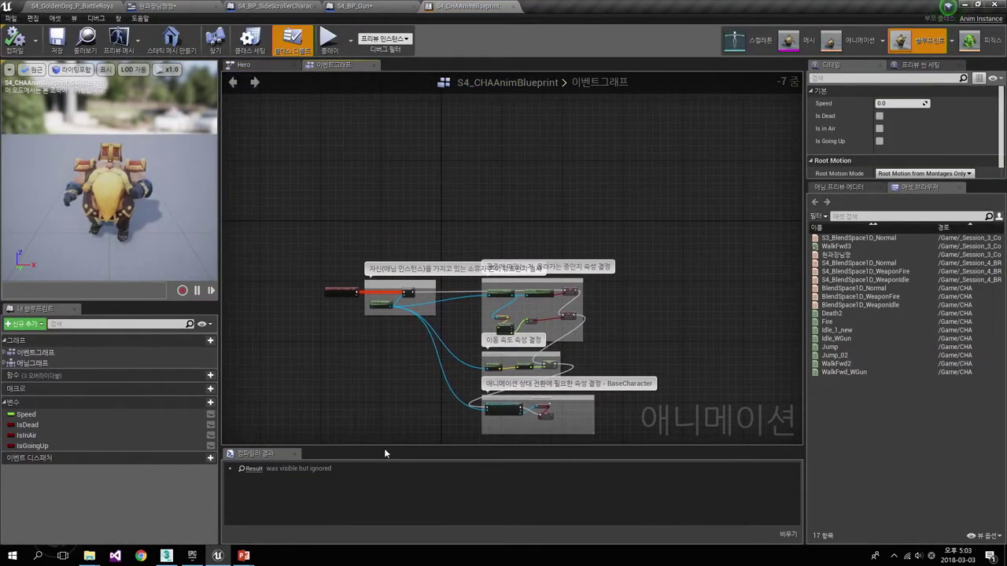
scroll(464, 279, up, 2)
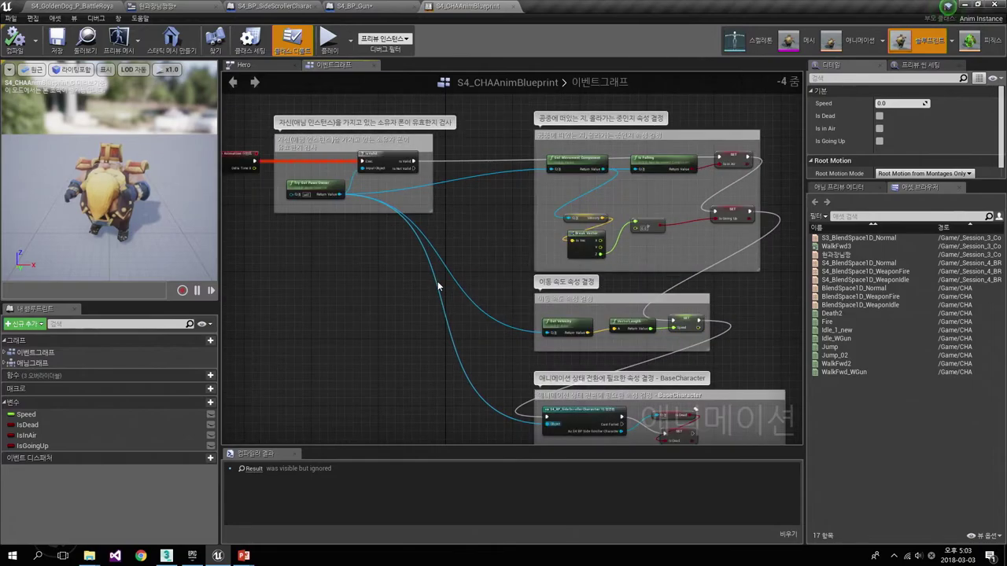
right_drag(453, 306, 392, 195)
right_drag(632, 144, 599, 245)
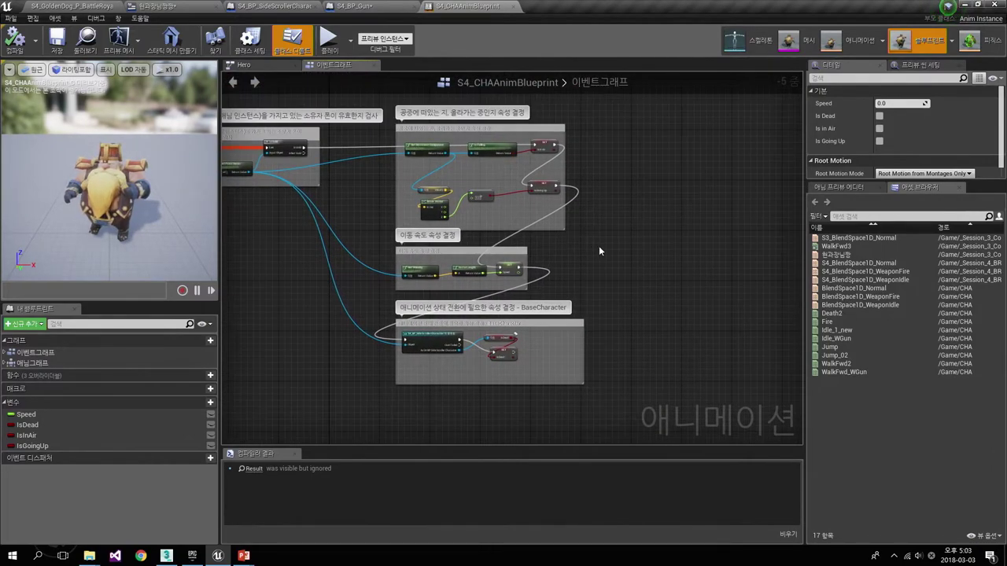
scroll(598, 246, up, 1)
mouse_move(590, 204)
right_down()
mouse_move(591, 277)
mouse_move(586, 238)
right_up()
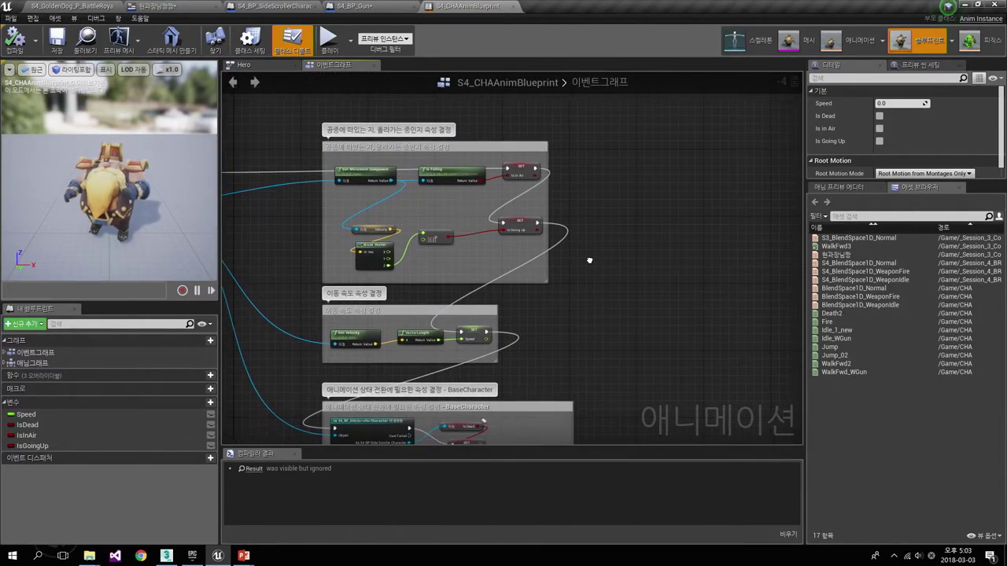
scroll(361, 153, up, 4)
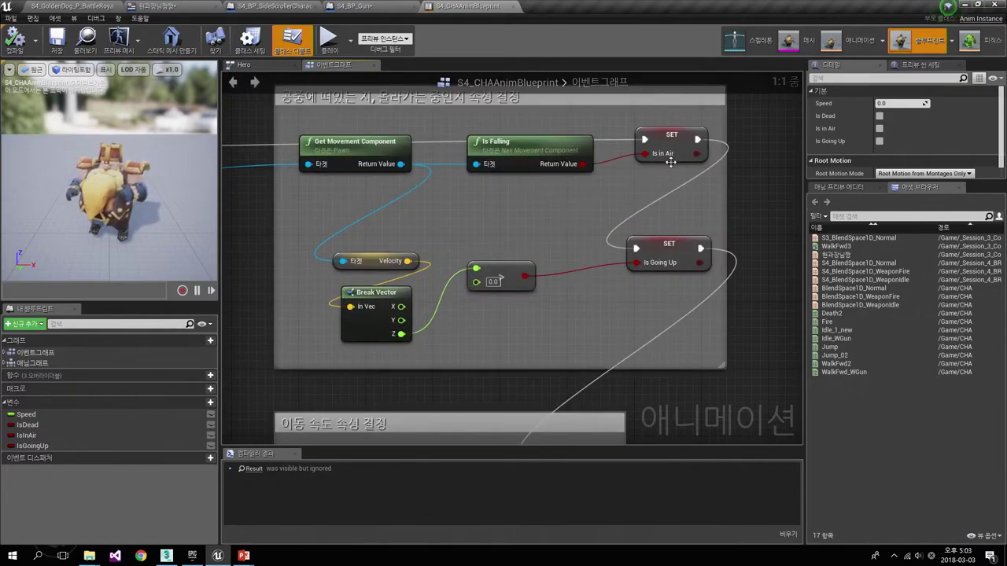
- Bring the cast to S4_BP_SideScrollerCharacter and SET IsDead into view and wire the execution into SET IsDead
right_drag(644, 199, 574, 261)
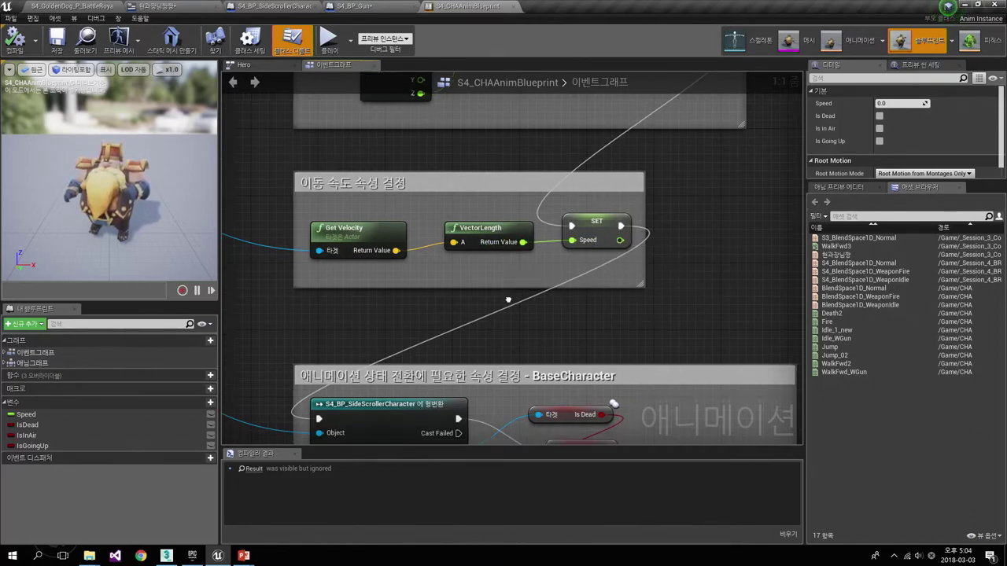
mouse_move(529, 246)
right_down()
mouse_move(386, 241)
mouse_move(429, 330)
right_up()
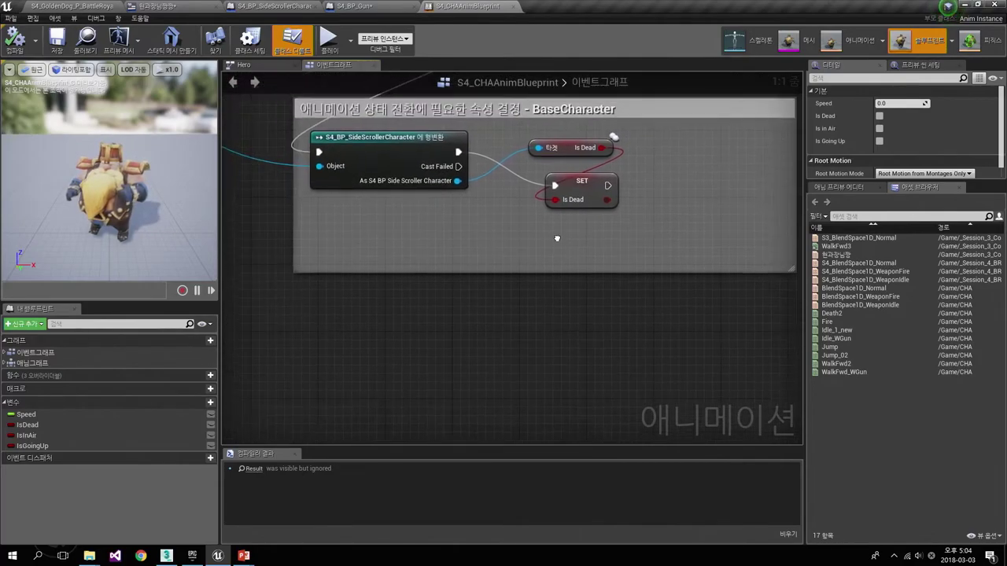
right_drag(451, 272, 419, 333)
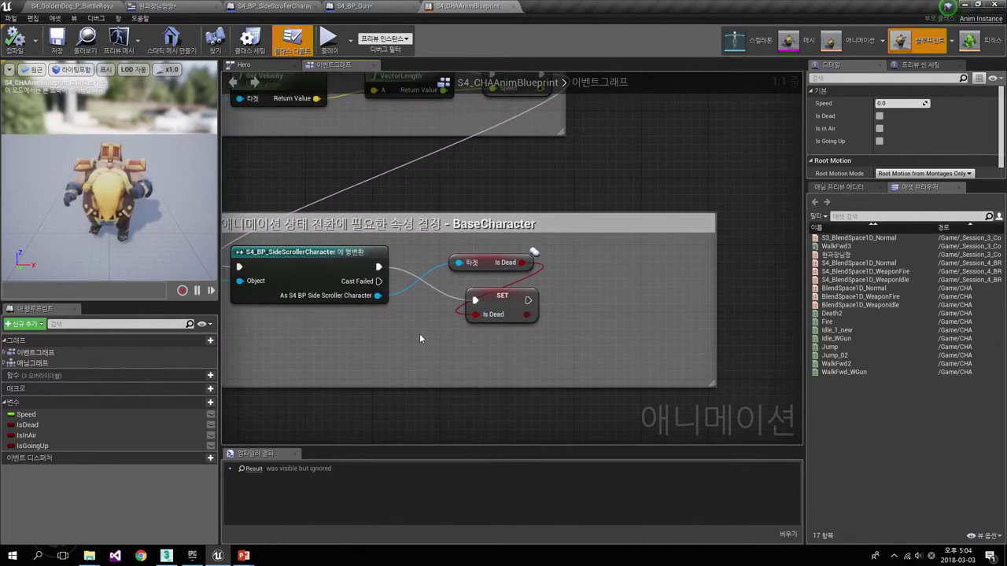
mouse_move(528, 300)
mouse_down()
mouse_move(589, 284)
mouse_move(378, 267)
mouse_up()
right_drag(421, 358, 467, 346)
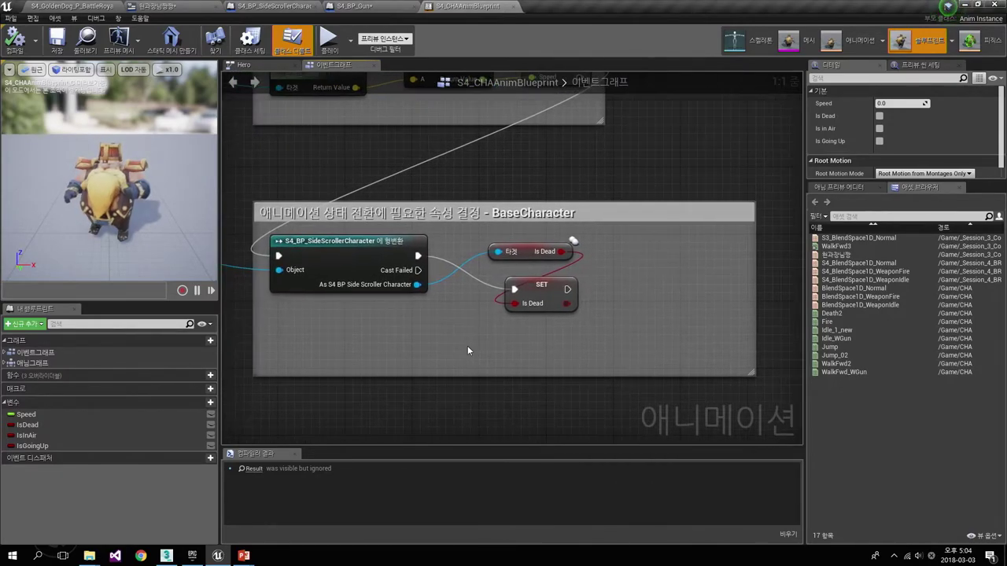
right_drag(426, 321, 468, 241)
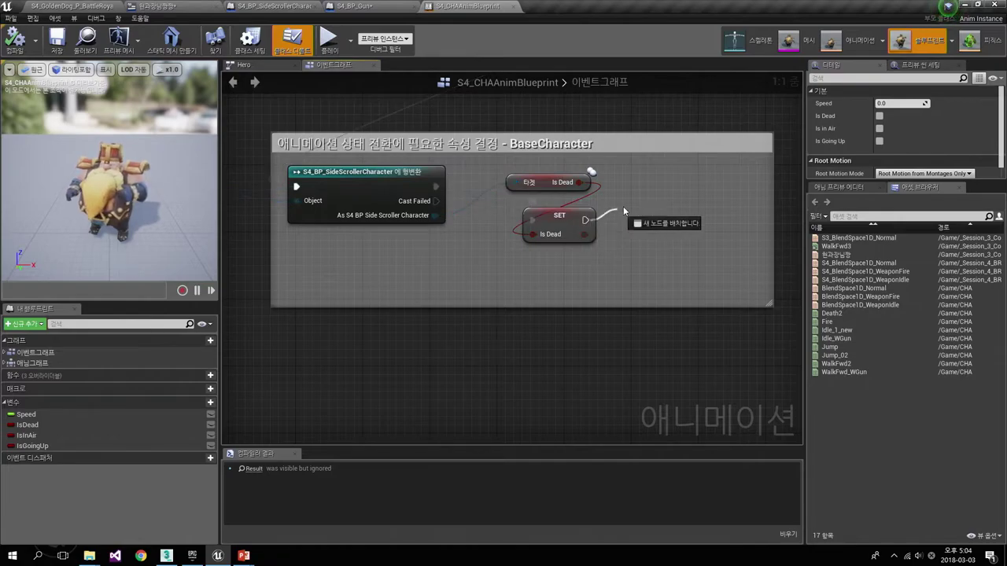
drag(584, 220, 623, 207)
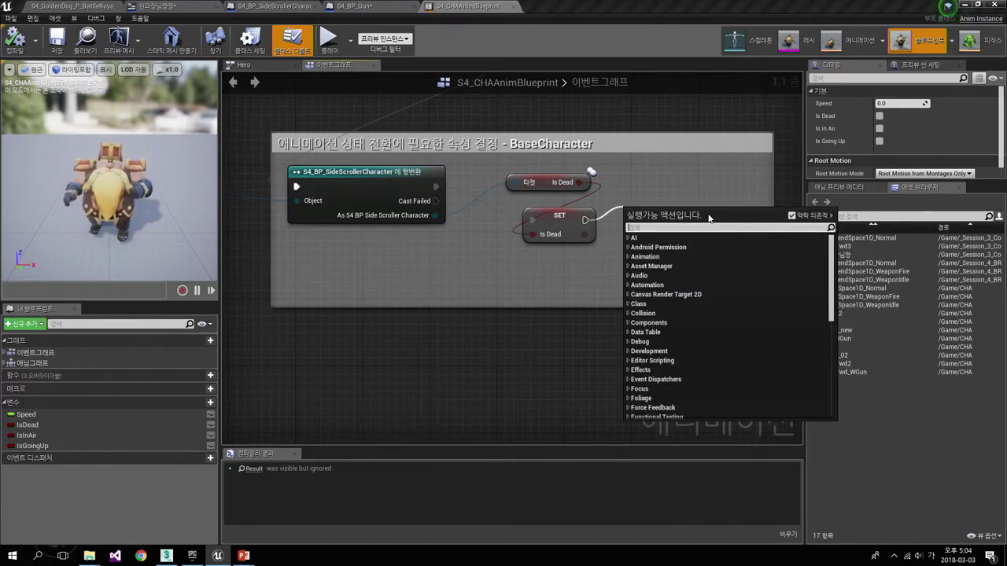
click(690, 209)
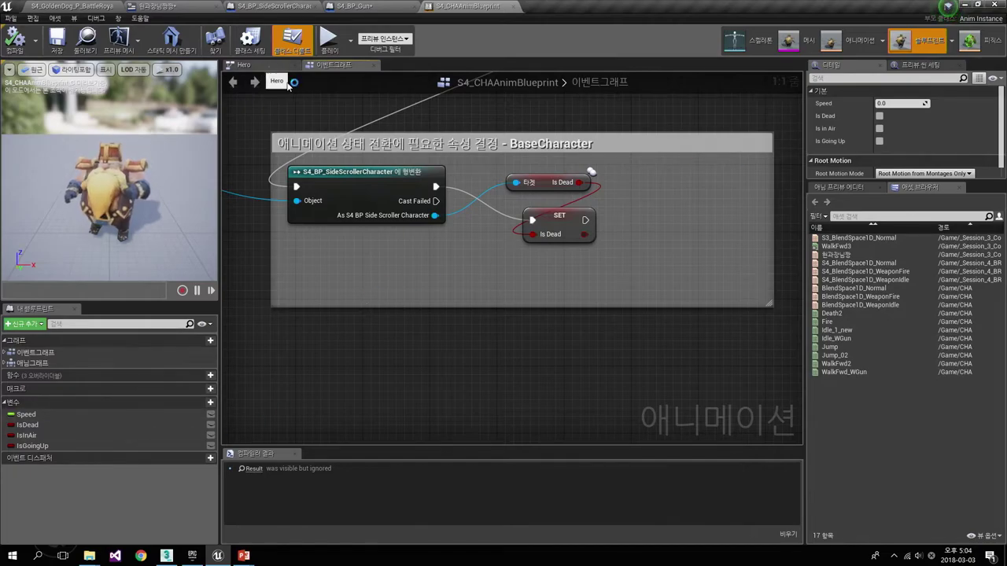
mouse_move(559, 216)
mouse_down()
mouse_move(541, 241)
mouse_move(651, 193)
mouse_up()
text(ㅅ)
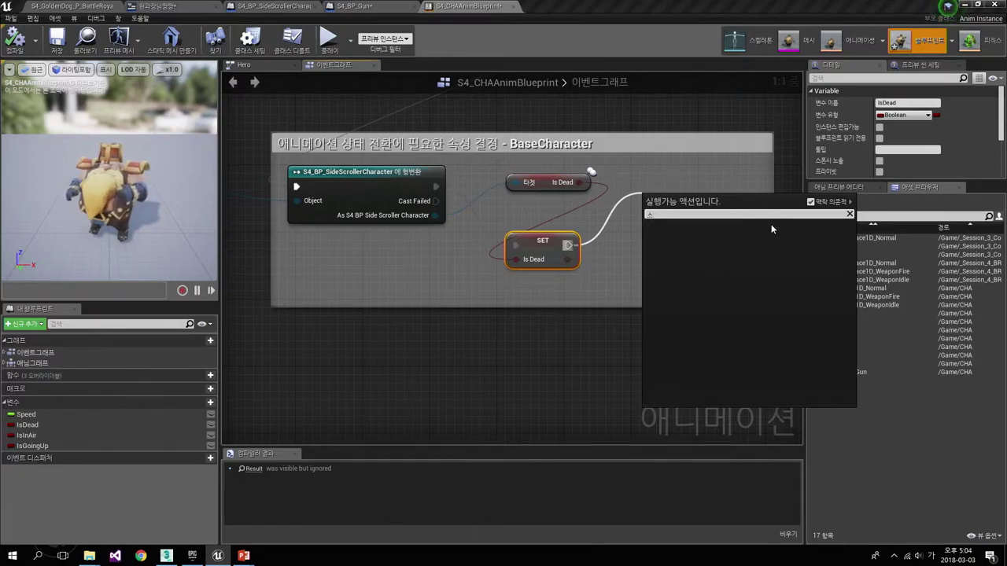
key(BackSpace)
key(Escape)
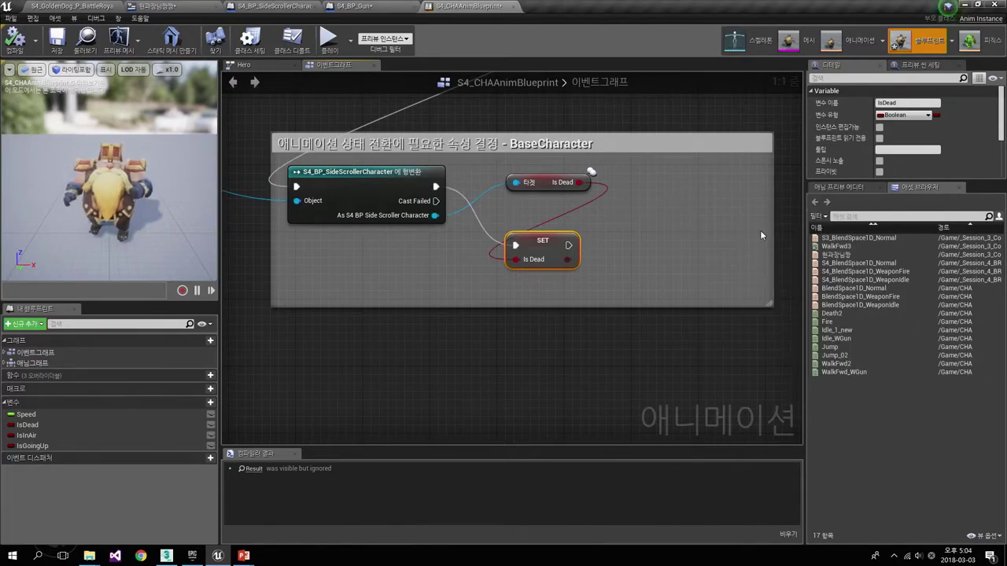
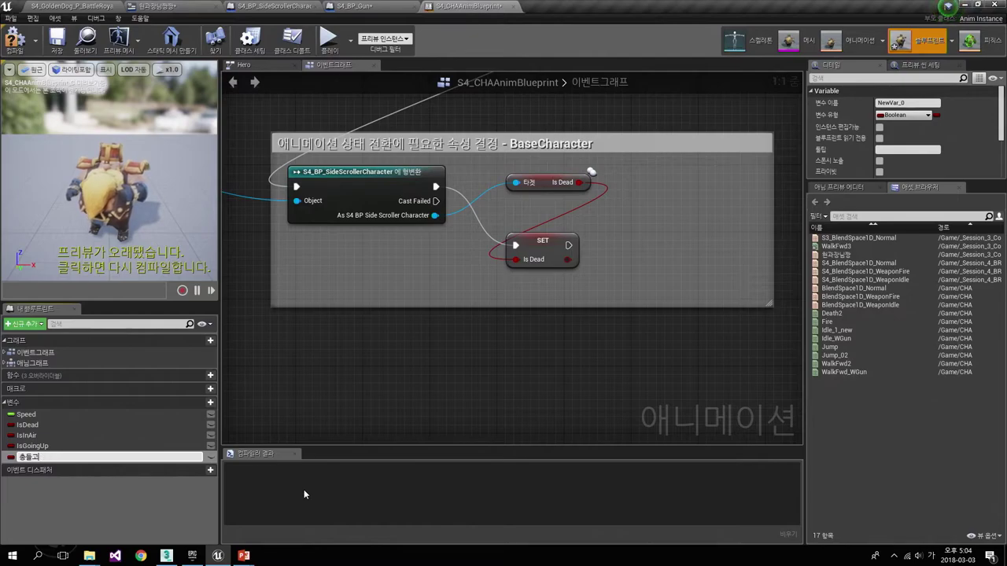
- Name the new bool 총들고있다더라 and add a Get 나는총을들었다 node from the cast output
key(Return)
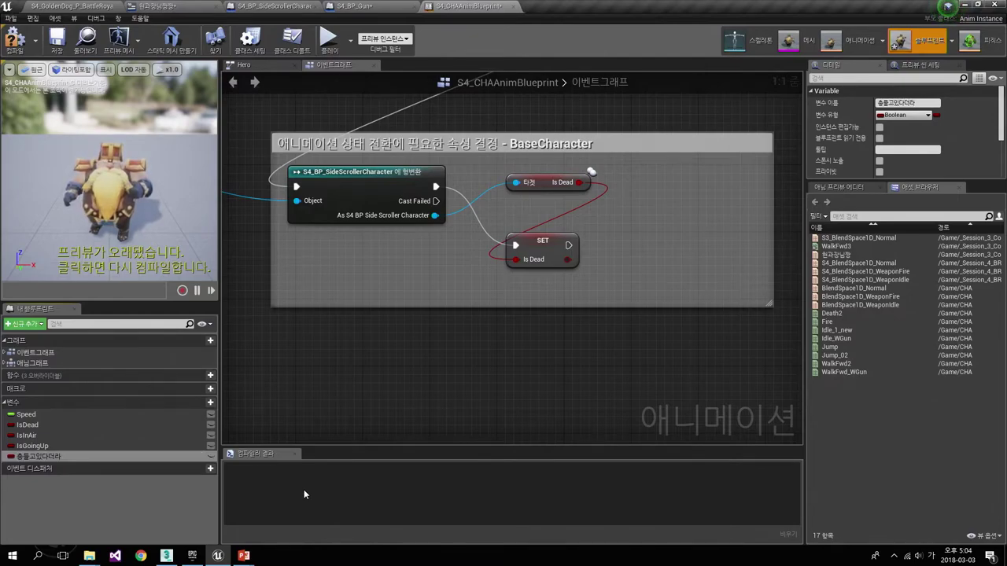
right_drag(498, 334, 540, 295)
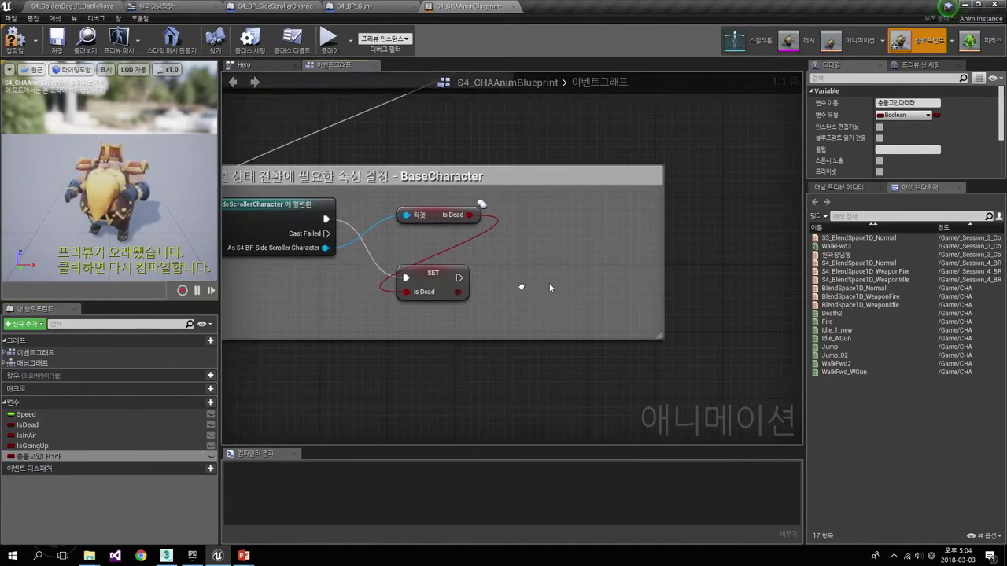
right_drag(464, 213, 409, 222)
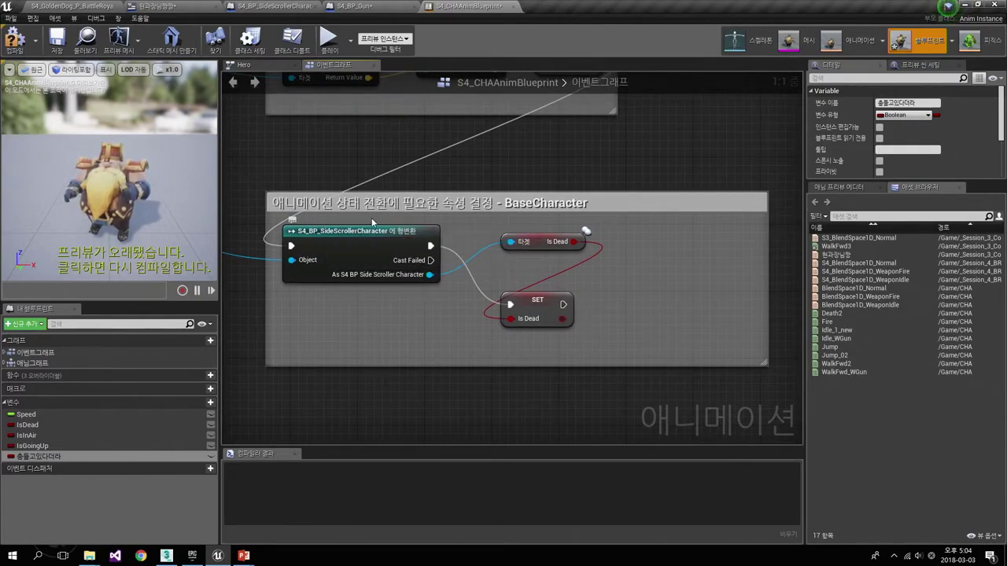
right_drag(430, 275, 358, 254)
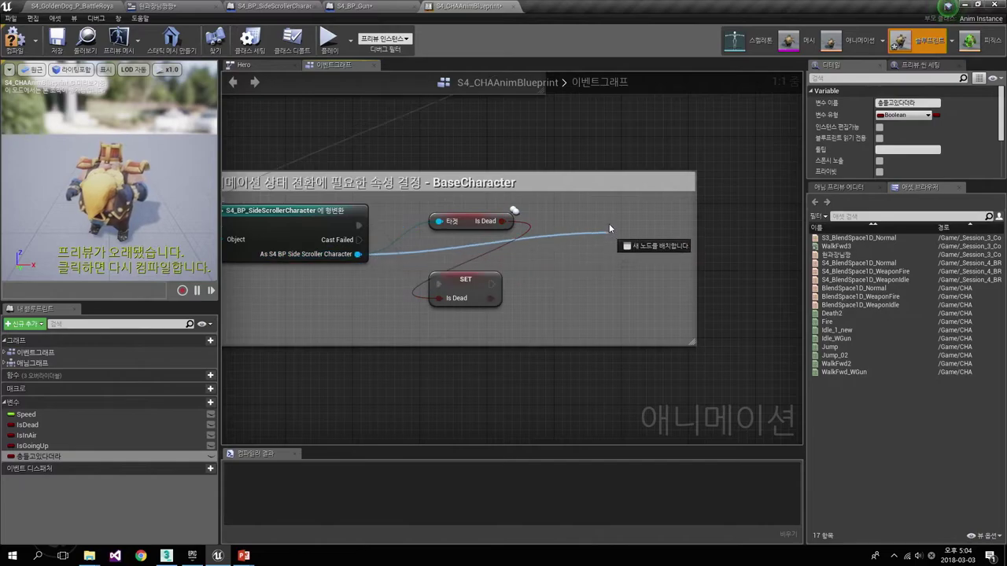
drag(358, 254, 609, 224)
text(get)
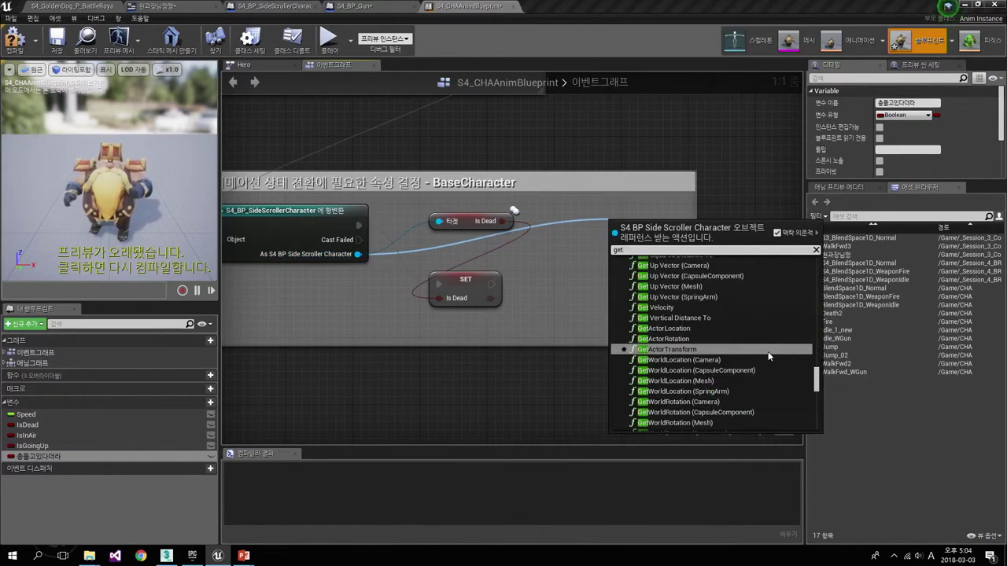
text( 초)
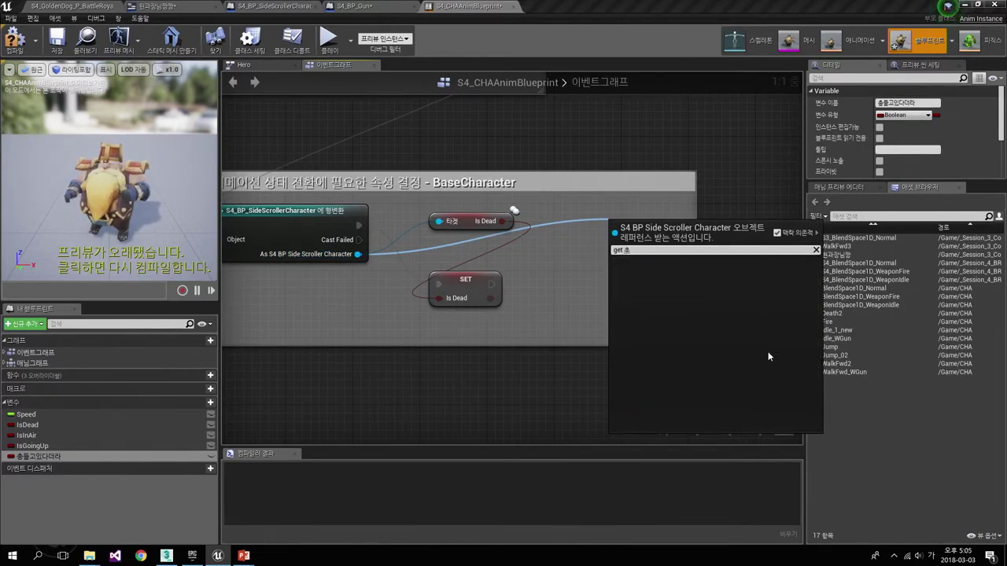
key(BackSpace)
text(총)
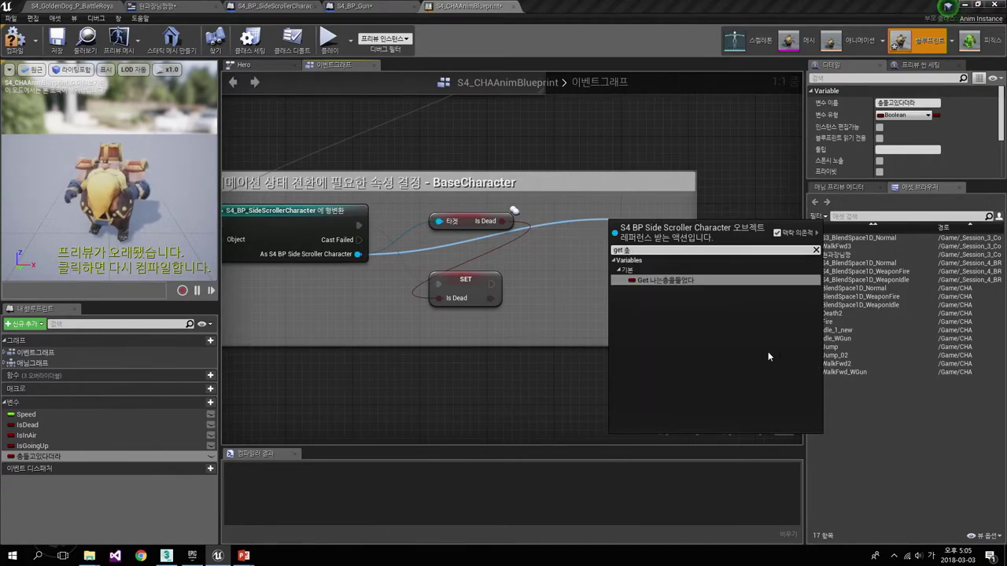
key(Return)
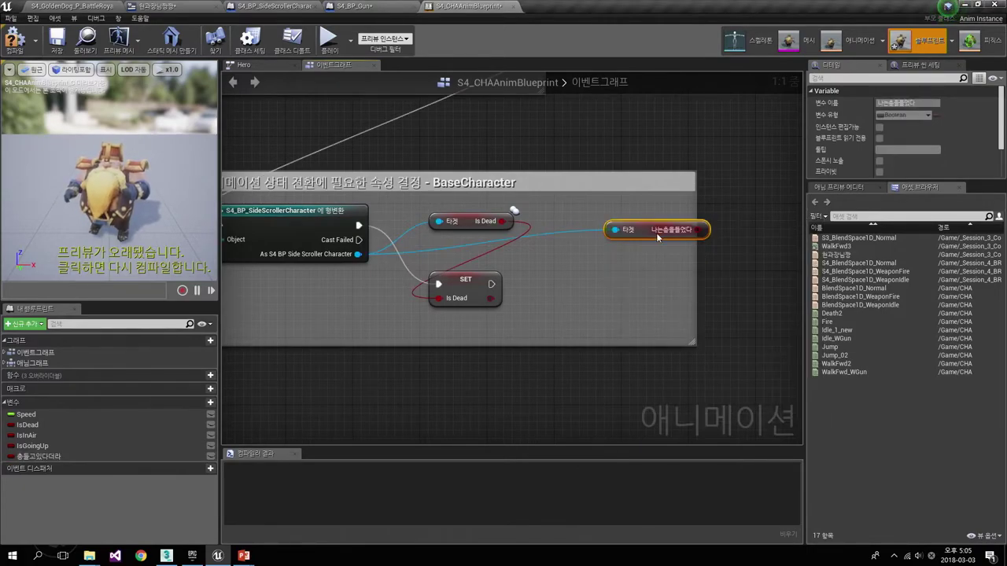
- Feed the getter into a new SET 총들고있다더라 node chained after SET IsDead
mouse_move(621, 224)
mouse_down()
mouse_move(622, 215)
mouse_move(574, 283)
mouse_up()
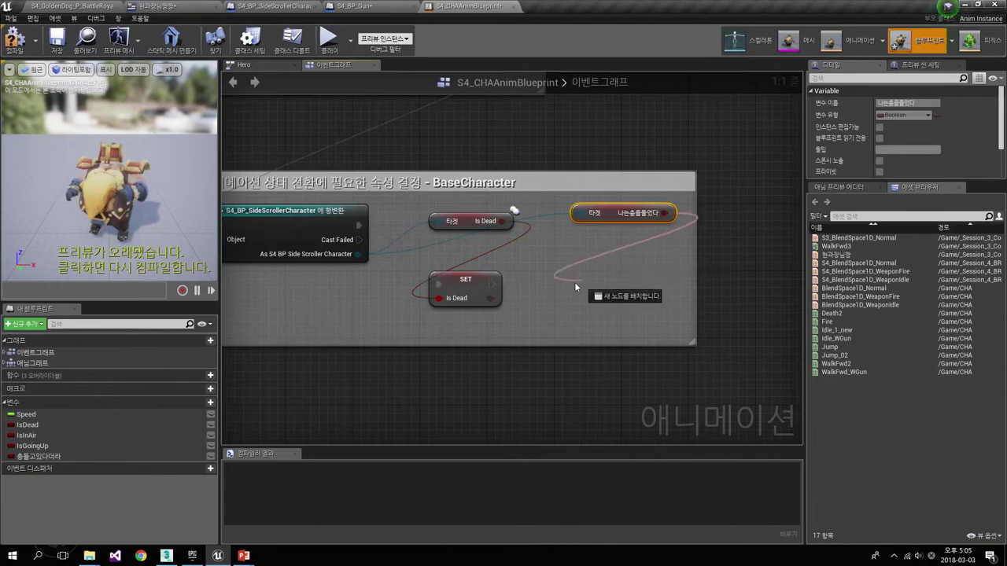
text(총)
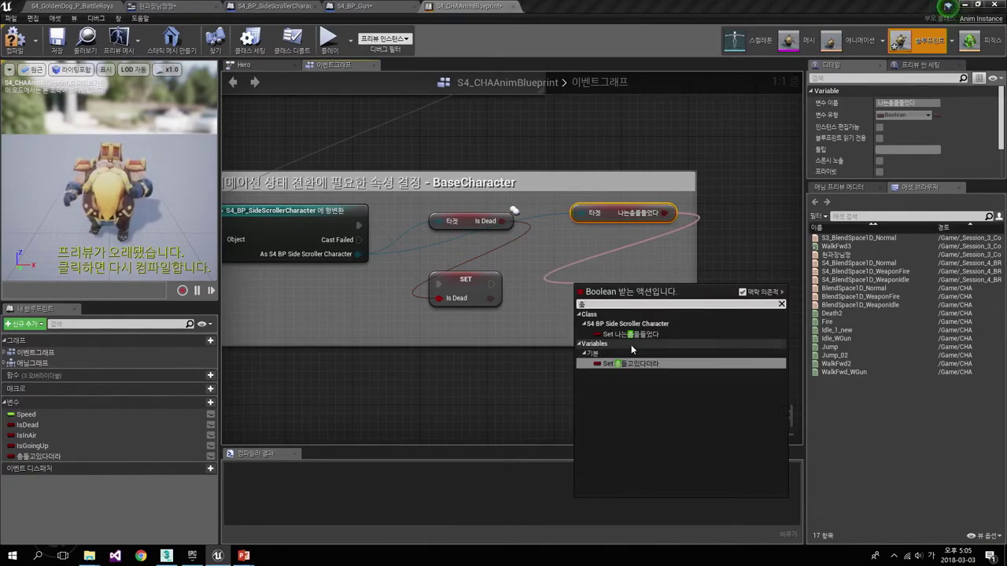
key(Up)
key(Down)
key(Return)
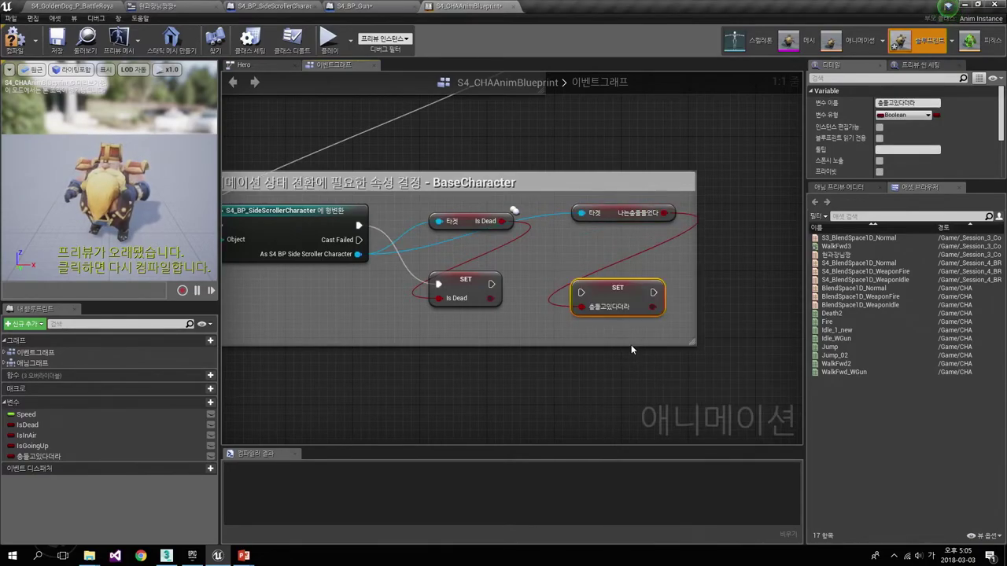
right_drag(543, 303, 499, 312)
drag(441, 297, 532, 304)
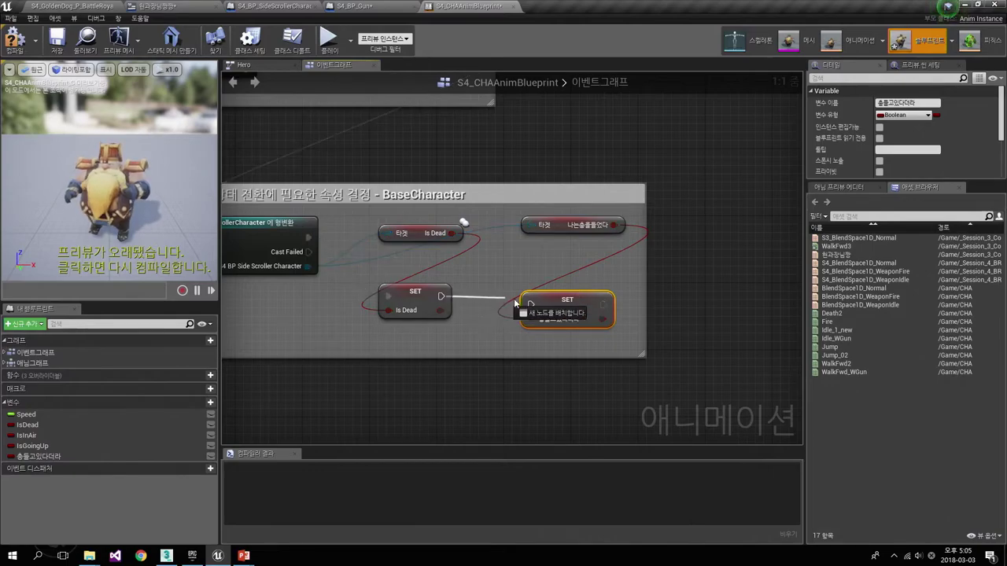
scroll(559, 269, down, 2)
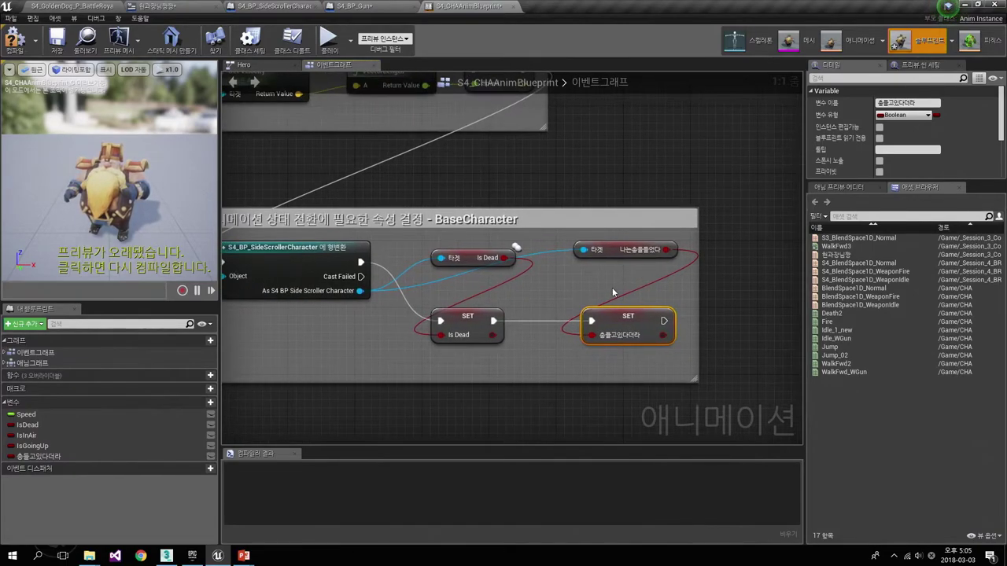
- Compile the anim blueprint, nudge the 나는총을들었다 getter down, and select 애님그래프
click(16, 41)
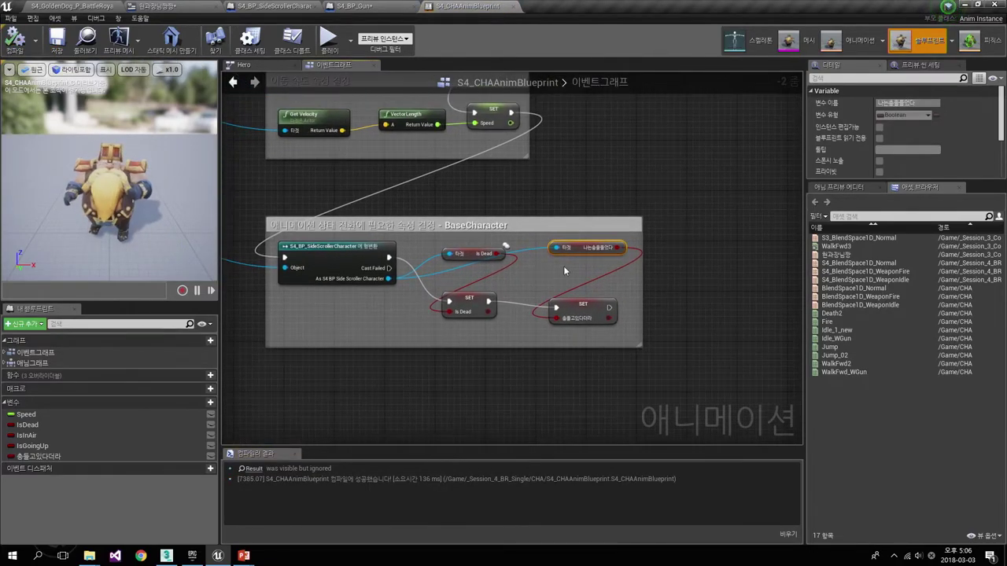
drag(577, 252, 572, 265)
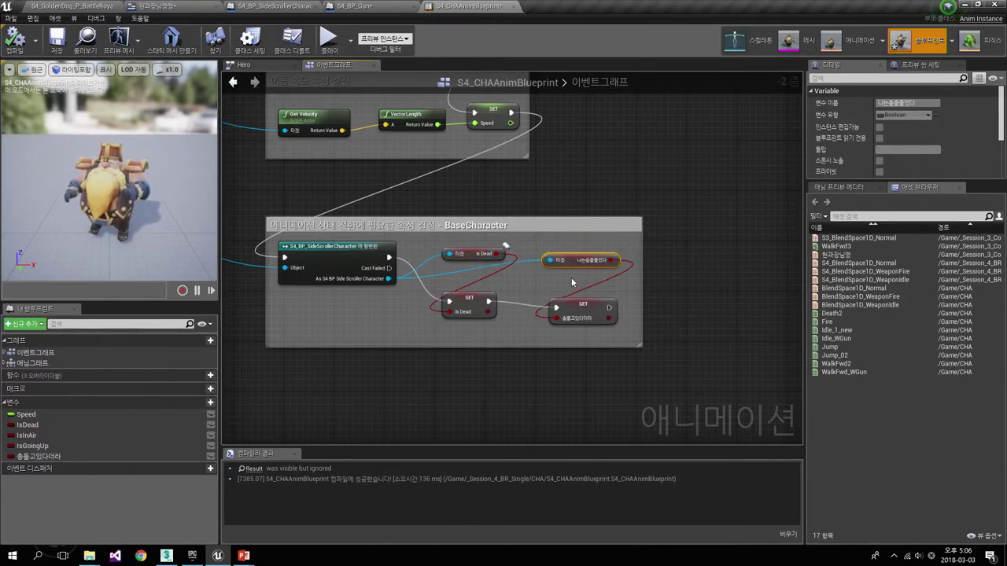
click(577, 311)
right_drag(418, 218, 437, 224)
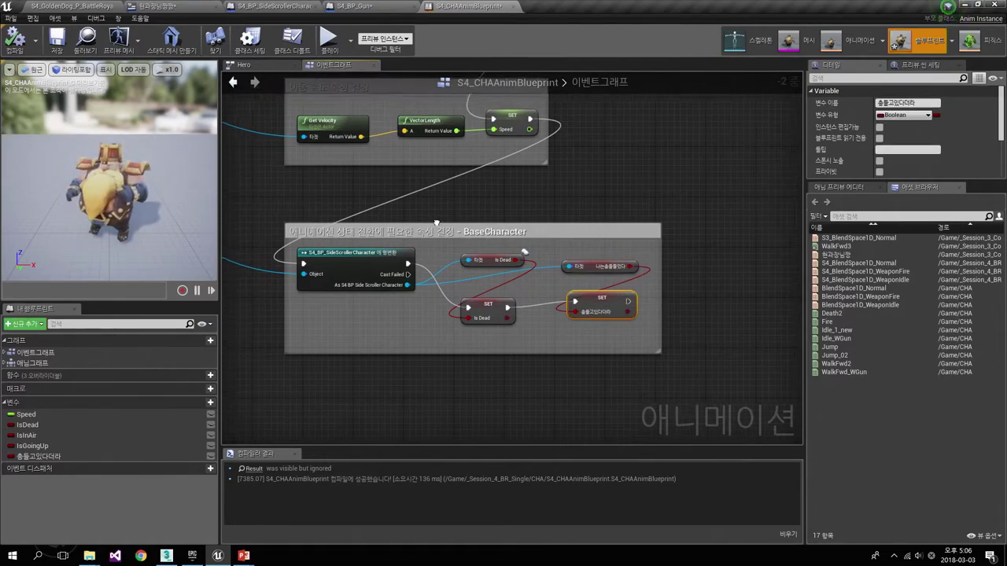
click(60, 364)
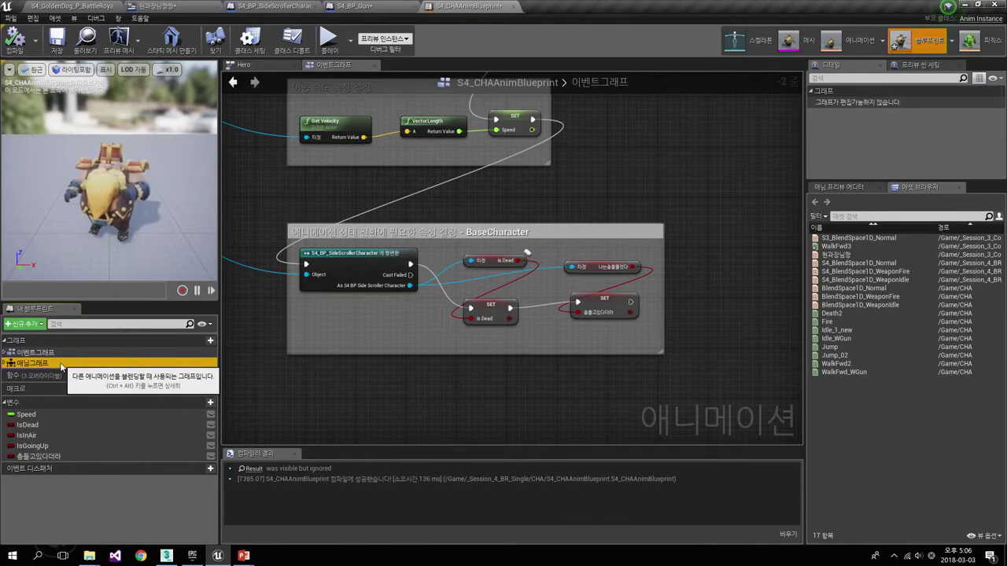
- Drill into the AnimGraph's Hero state machine and Idle/Run state, then select S4_BlendSpace1D_WeaponIdle
double_click(62, 367)
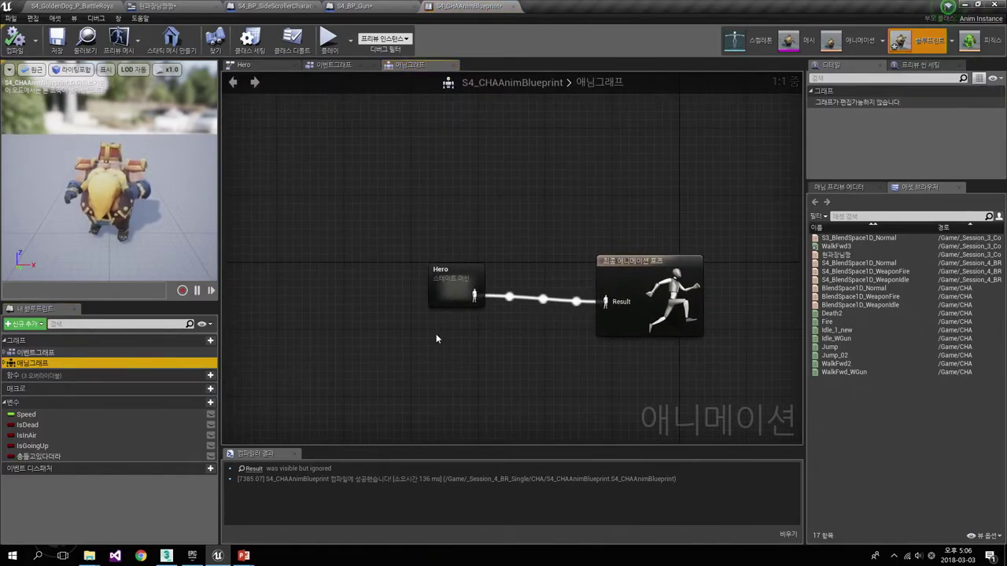
double_click(455, 289)
mouse_move(512, 331)
right_down()
mouse_move(391, 315)
mouse_move(449, 334)
right_up()
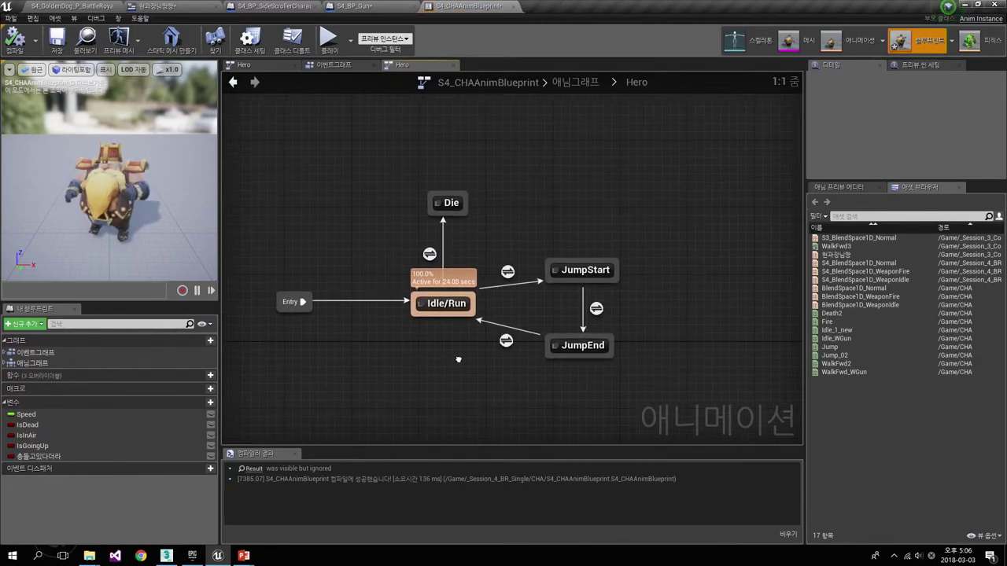
double_click(443, 304)
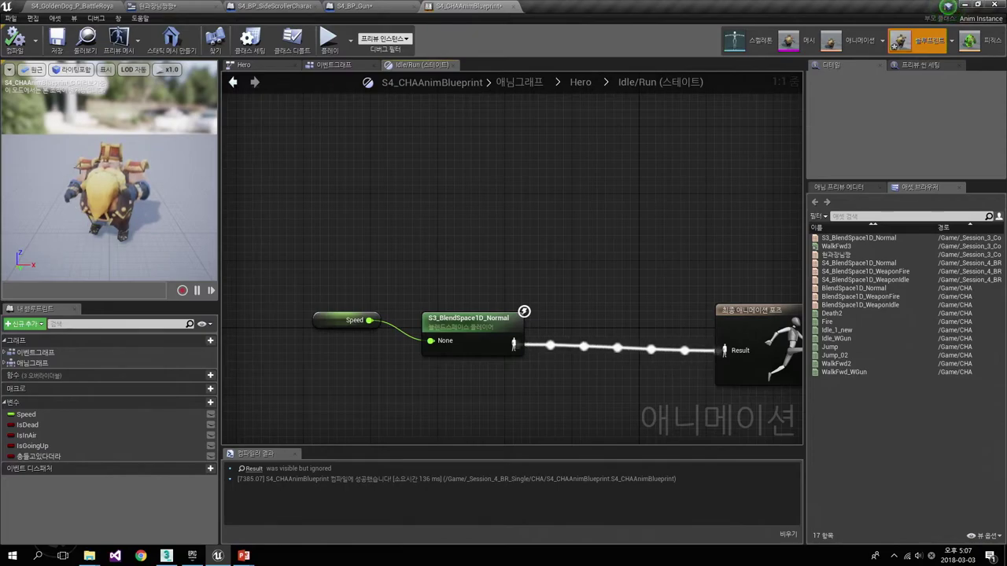
right_drag(463, 254, 448, 295)
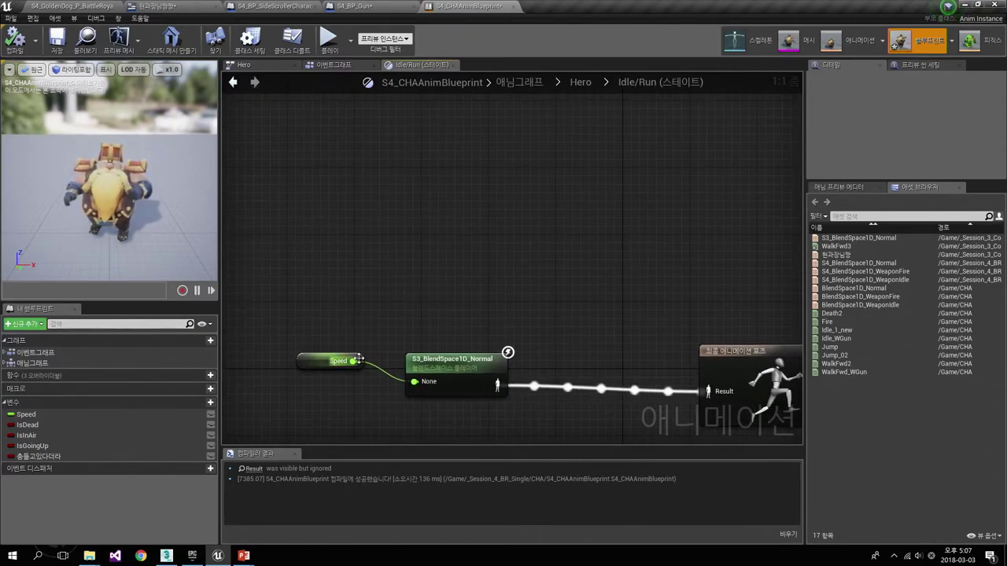
mouse_move(532, 400)
right_down()
mouse_move(619, 380)
mouse_move(472, 371)
mouse_move(520, 398)
right_up()
click(520, 322)
click(695, 423)
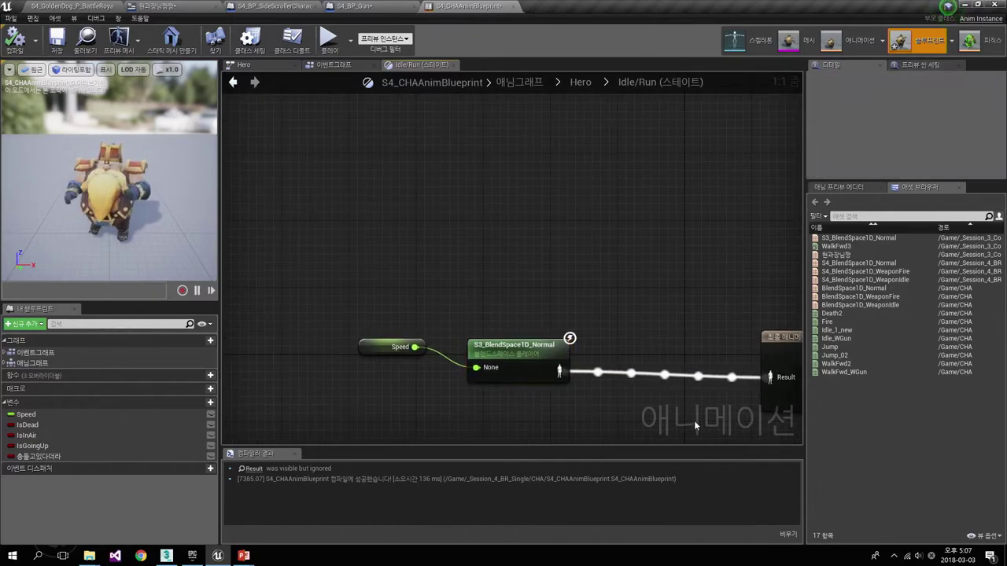
click(889, 280)
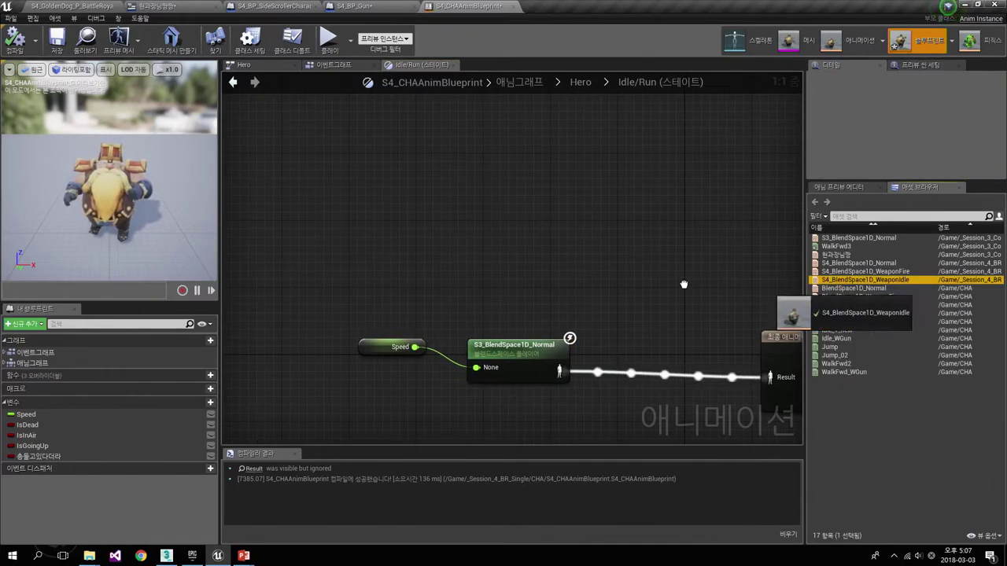
- Place S4_BlendSpace1D_WeaponIdle in the Idle/Run graph, preview its poses, and move Speed up
drag(889, 280, 492, 222)
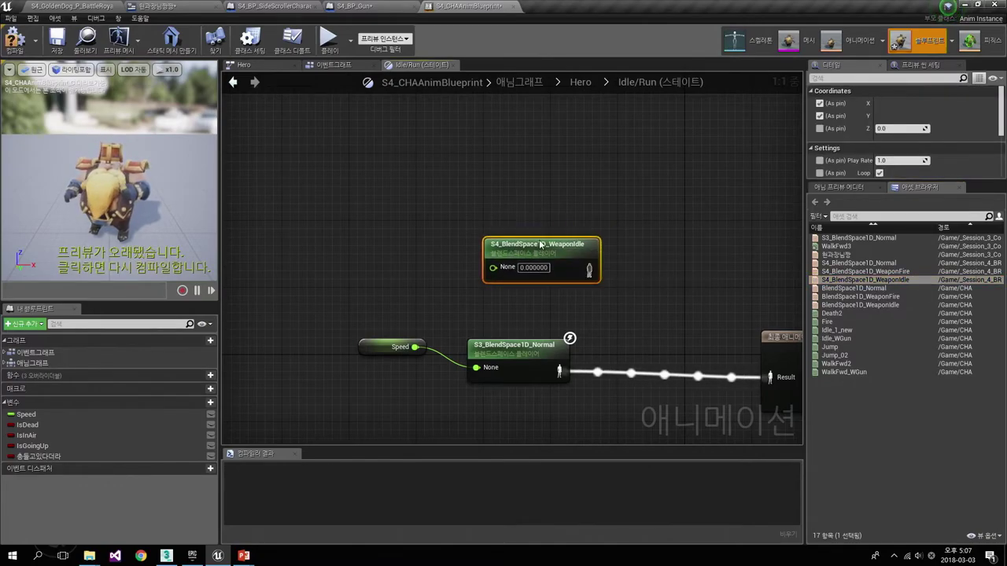
double_click(548, 227)
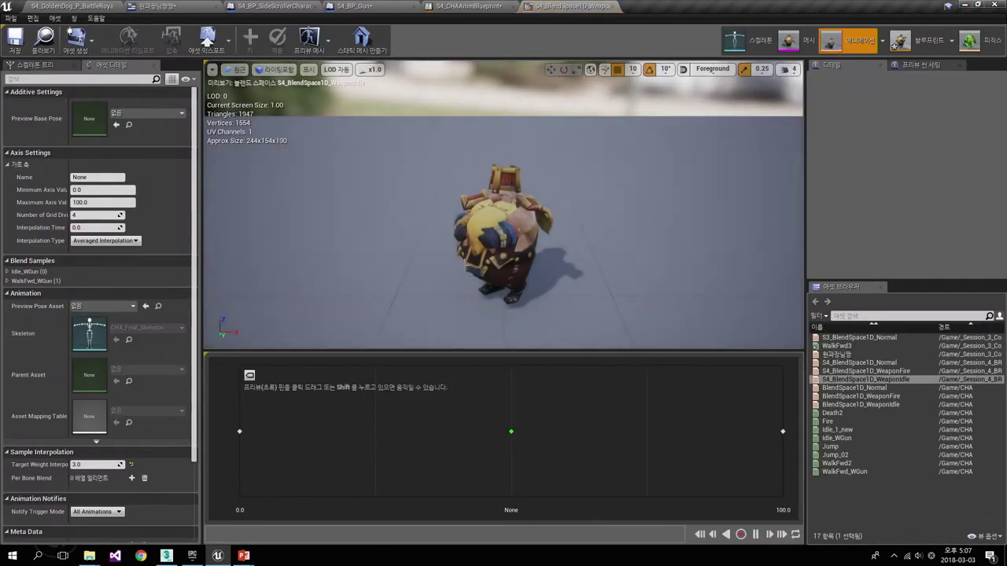
drag(513, 432, 292, 431)
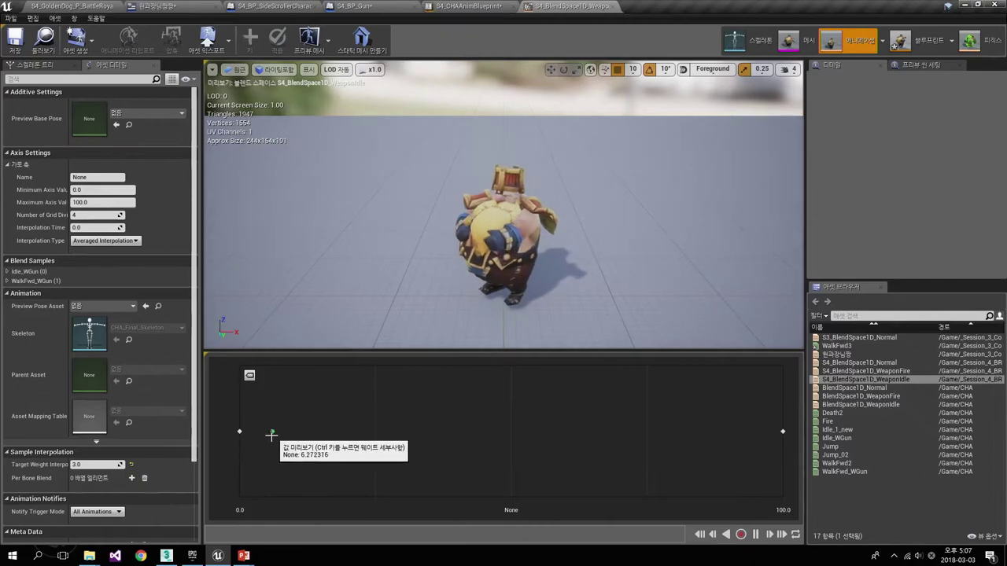
click(472, 6)
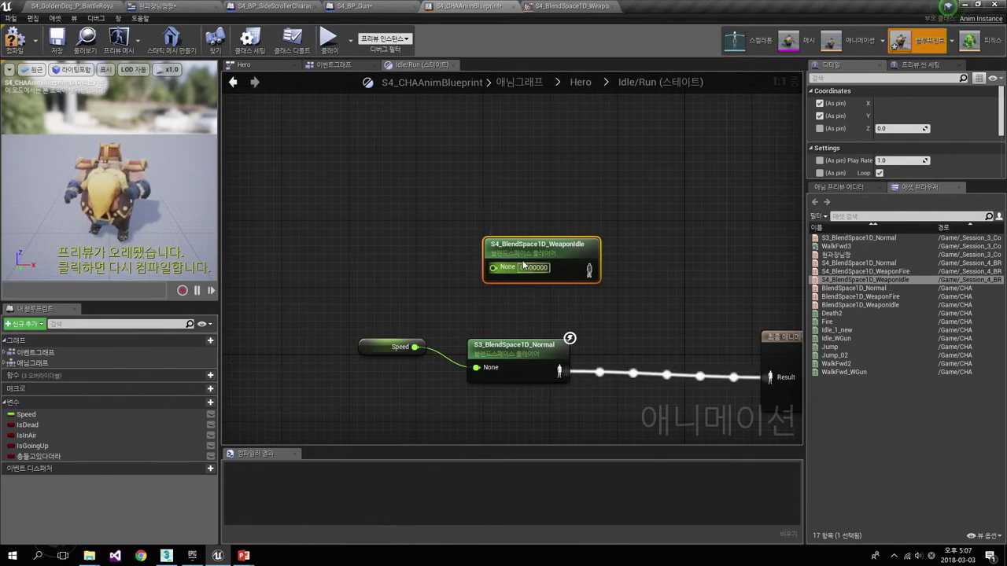
double_click(516, 271)
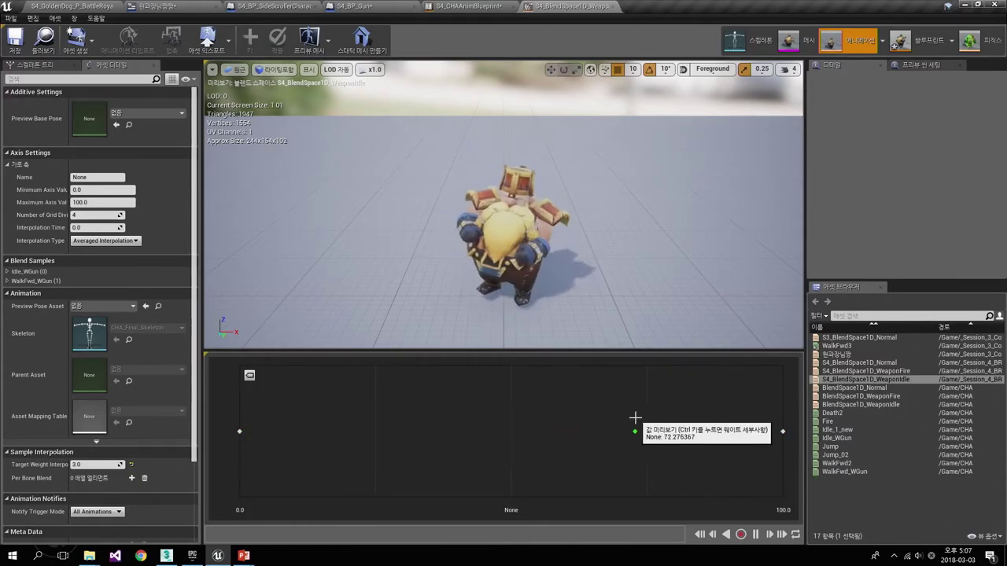
click(468, 7)
right_drag(554, 307, 339, 270)
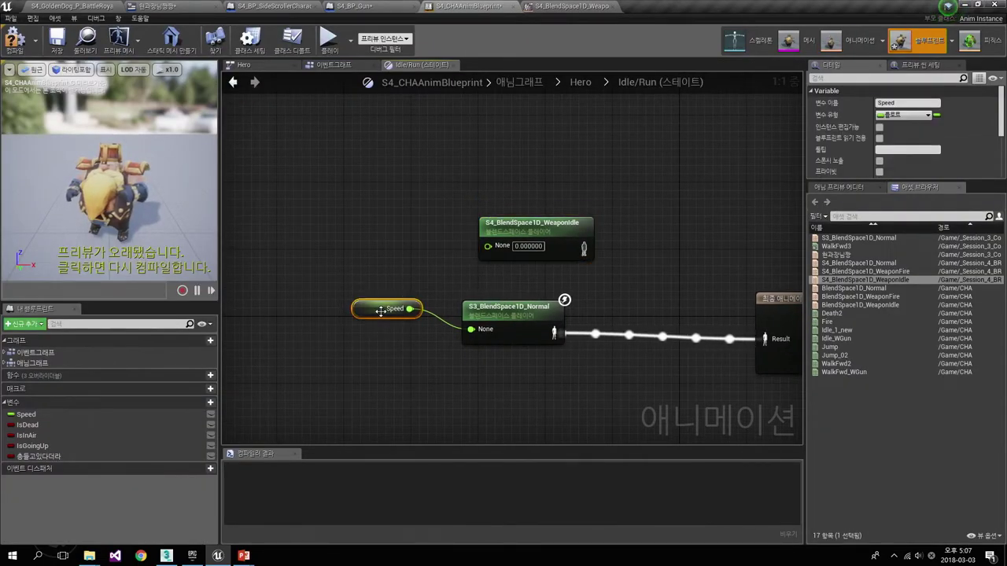
drag(390, 308, 391, 265)
right_drag(496, 263, 409, 262)
scroll(518, 285, down, 2)
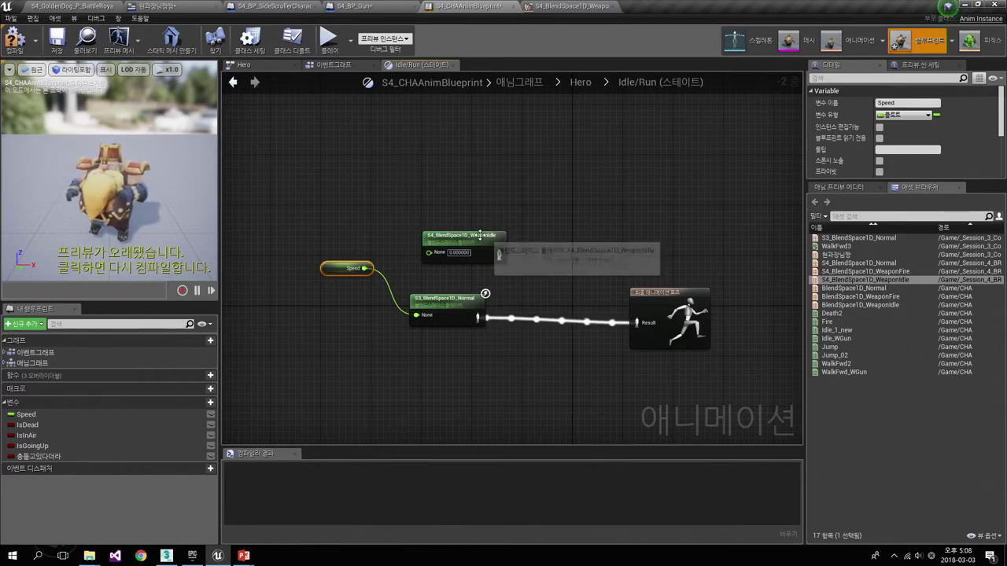
- Add a Get 총들고있다더라 node driving a new Blend Poses by bool node
drag(483, 240, 460, 233)
drag(38, 457, 545, 191)
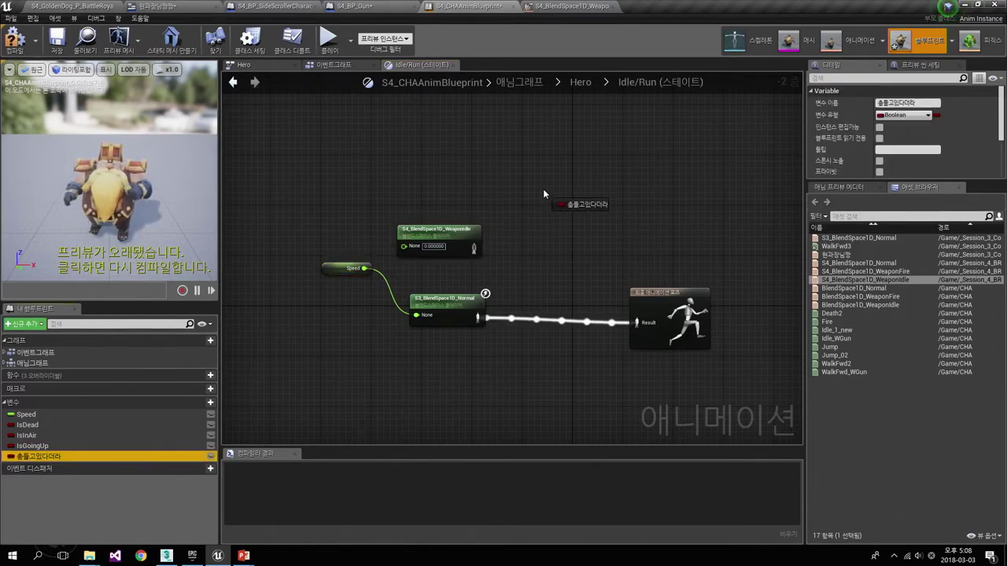
click(573, 204)
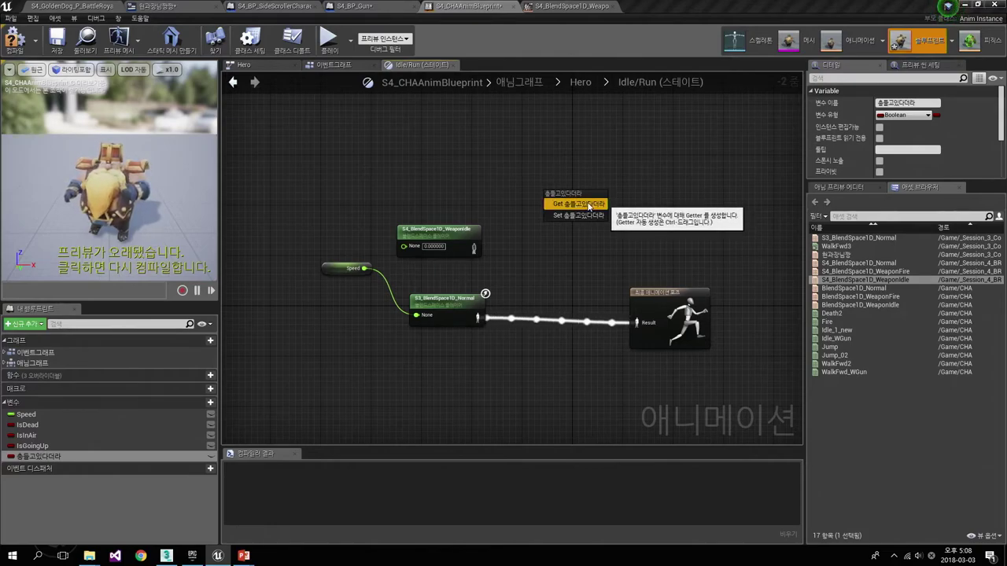
mouse_move(583, 206)
mouse_down()
mouse_move(539, 193)
mouse_move(572, 213)
mouse_up()
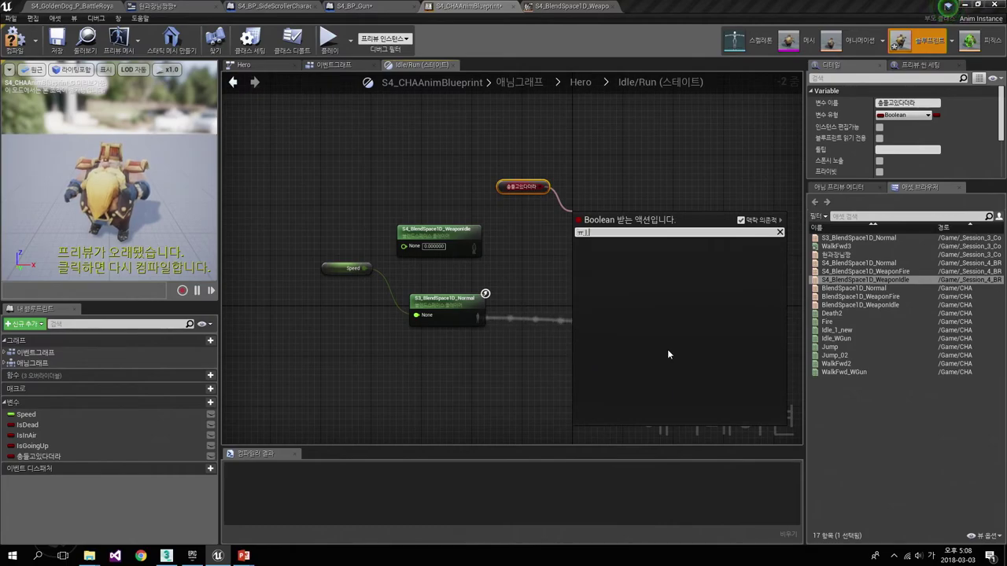
text(blend)
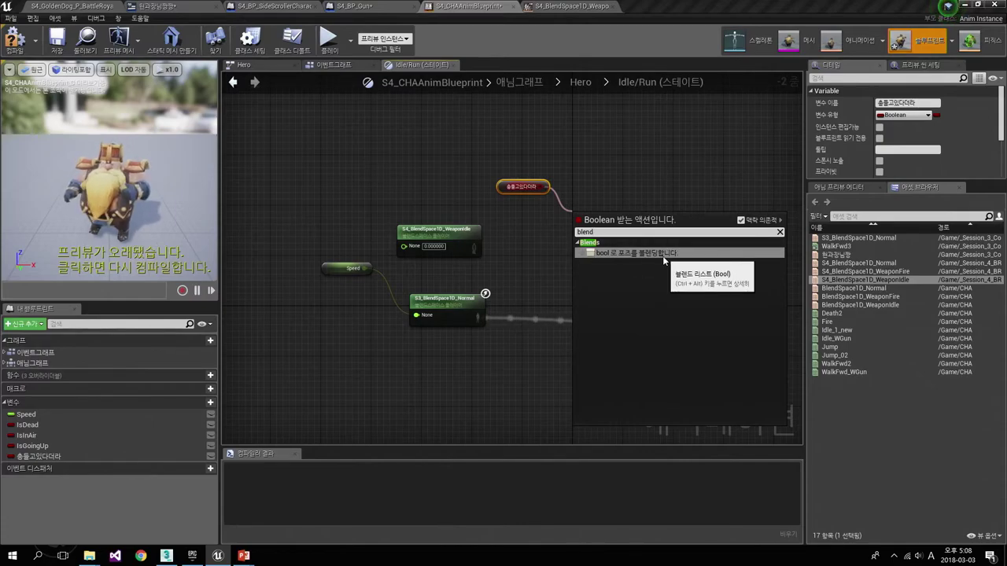
click(665, 256)
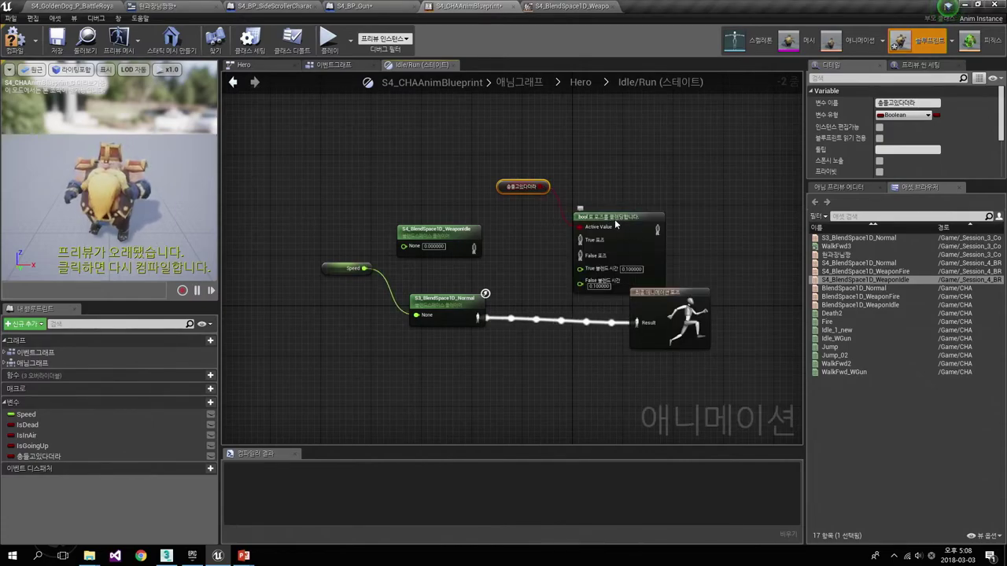
drag(631, 246, 590, 261)
scroll(574, 269, up, 2)
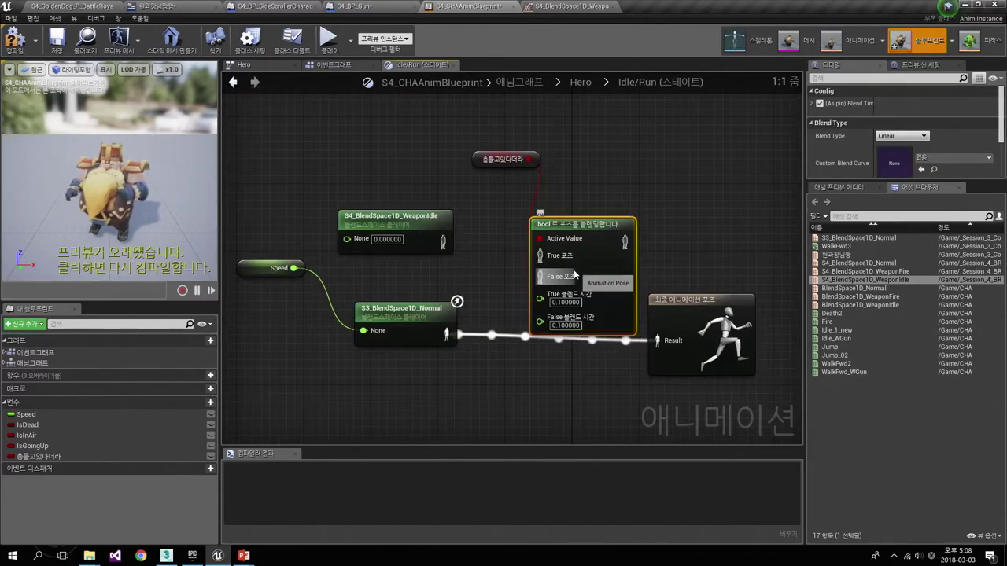
click(490, 160)
drag(490, 160, 442, 168)
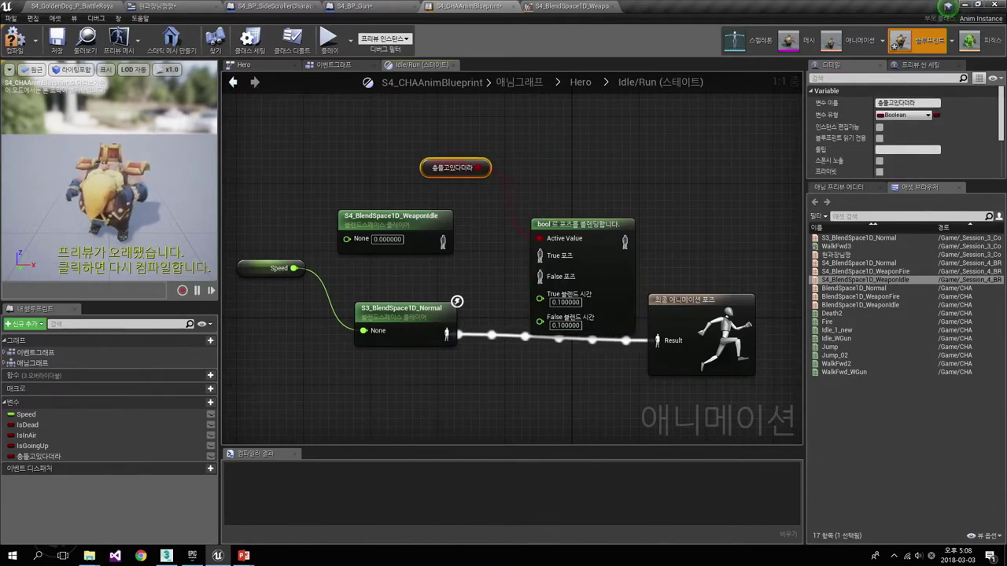
right_drag(442, 168, 409, 99)
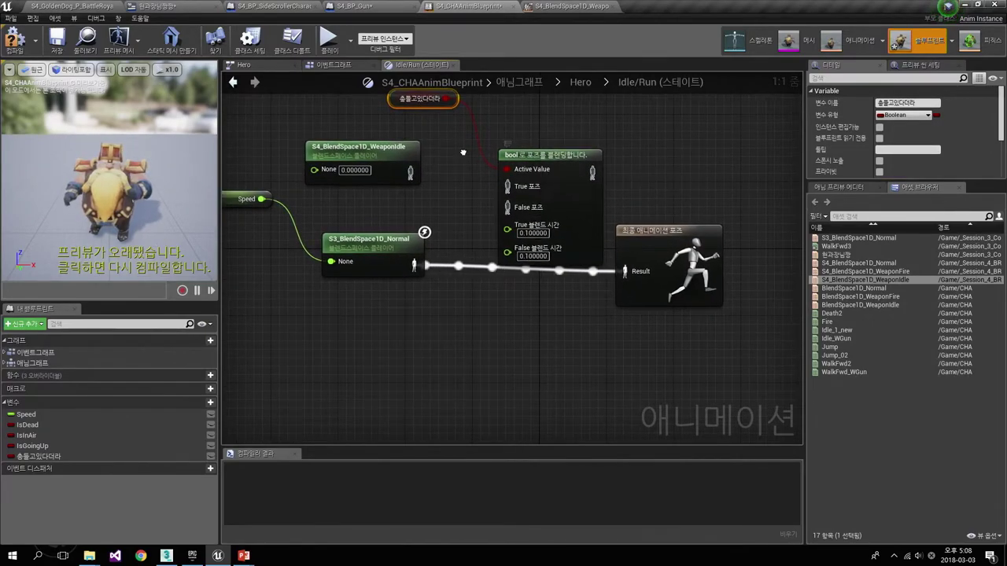
right_drag(527, 155, 523, 195)
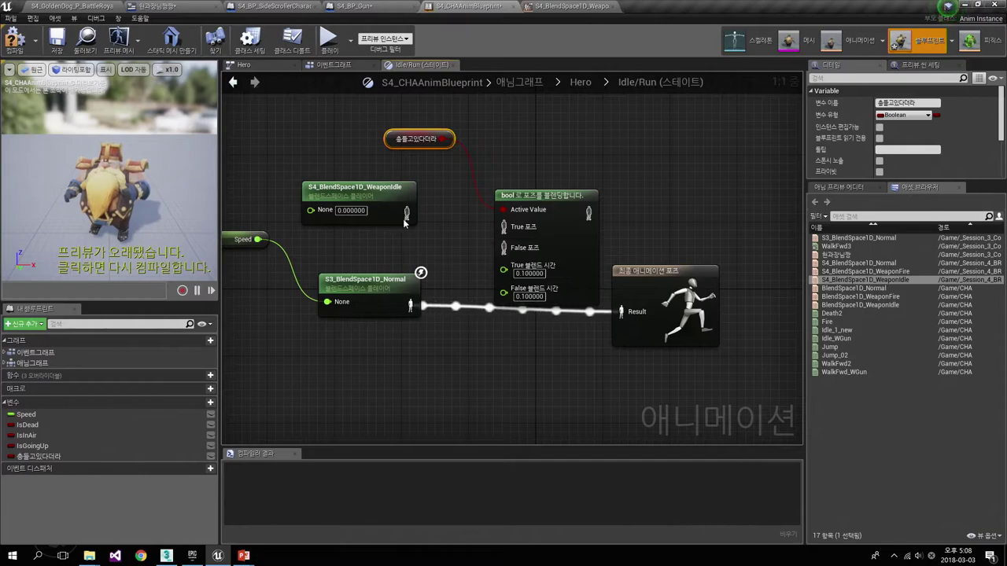
- Wire WeaponIdle to True, Normal to False, Speed to WeaponIdle, the result to the final pose, then compile
drag(407, 213, 504, 227)
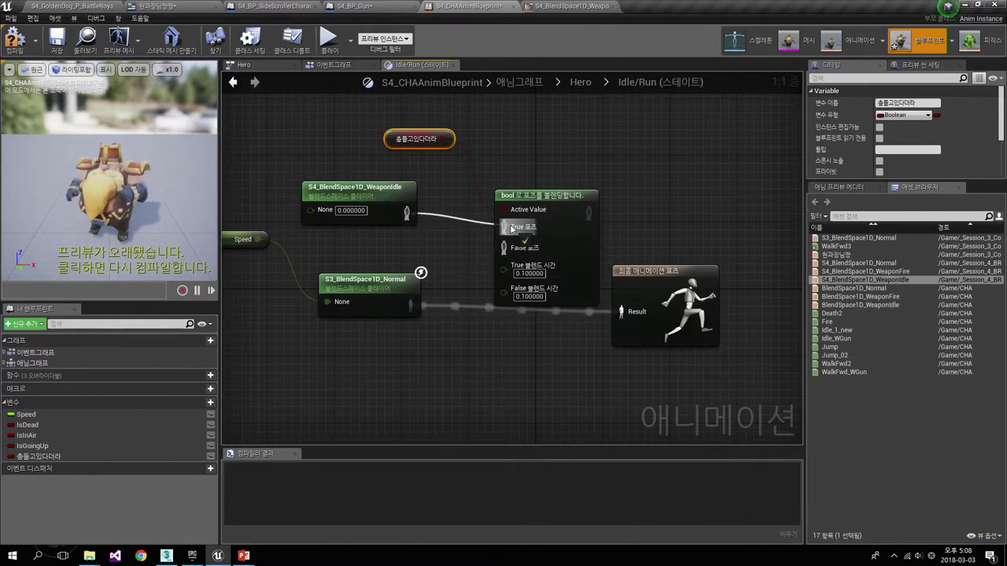
drag(410, 305, 504, 248)
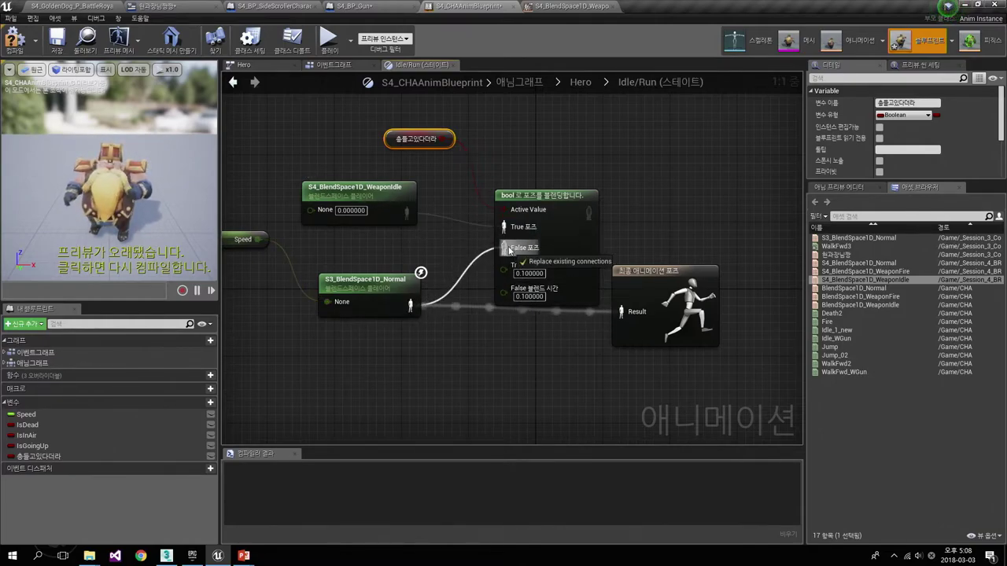
drag(379, 181, 402, 188)
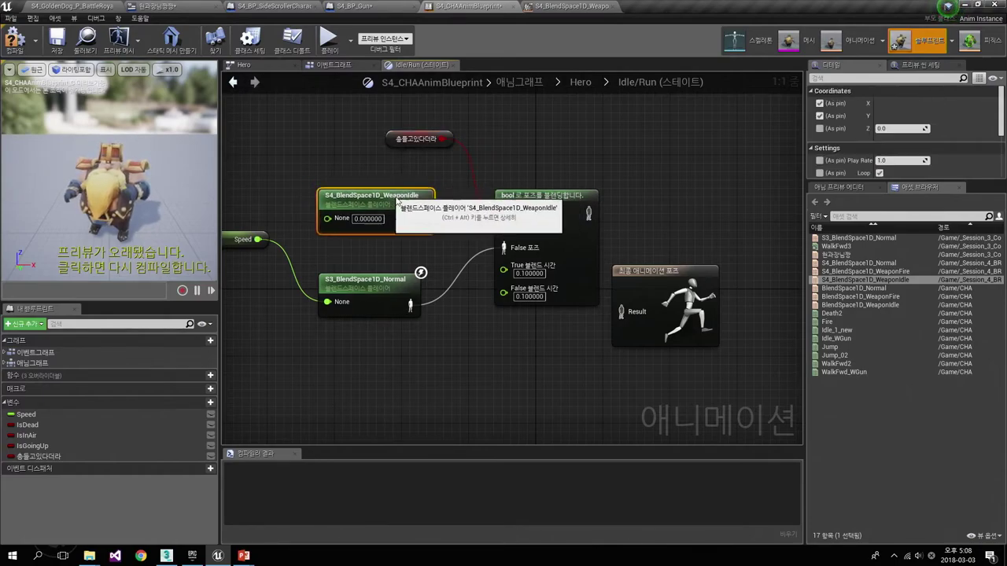
right_drag(336, 225, 403, 234)
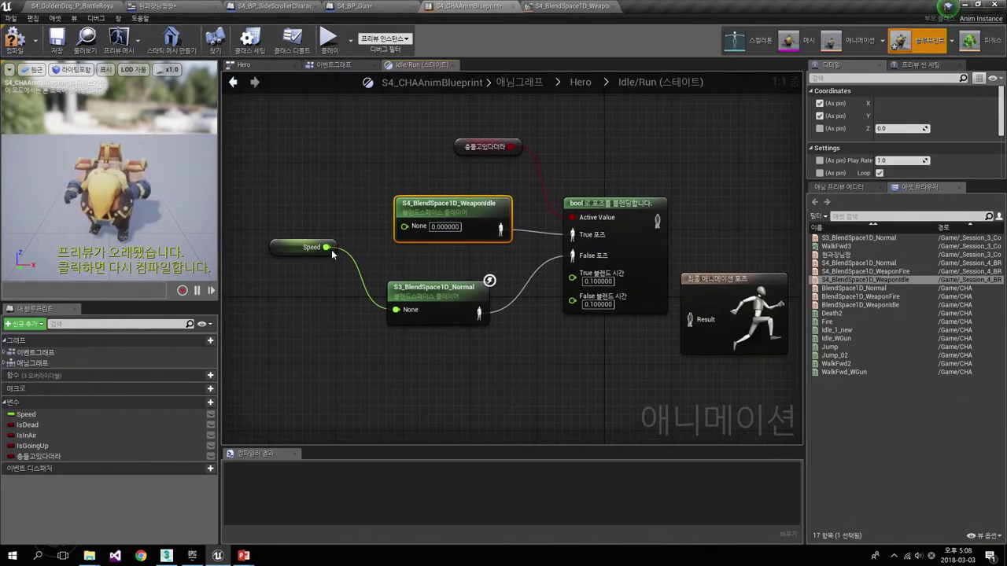
drag(326, 247, 401, 231)
right_drag(401, 231, 290, 228)
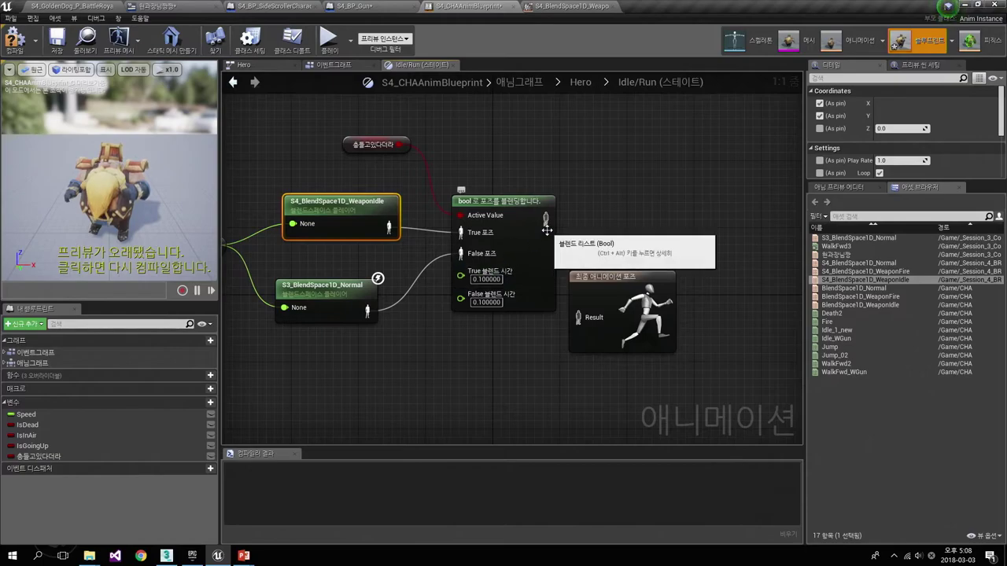
drag(545, 219, 583, 328)
drag(622, 277, 647, 242)
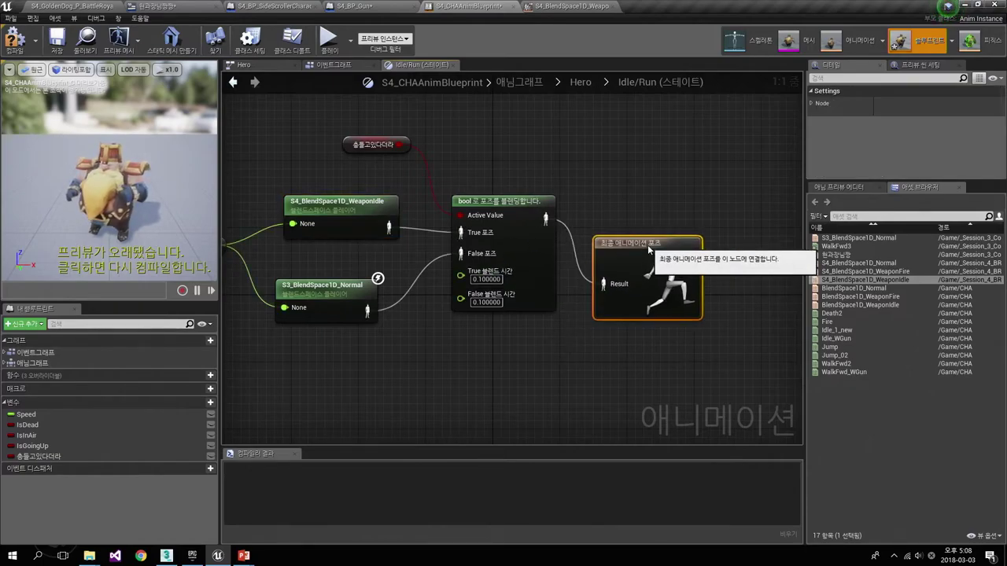
right_drag(611, 283, 608, 310)
drag(619, 270, 610, 246)
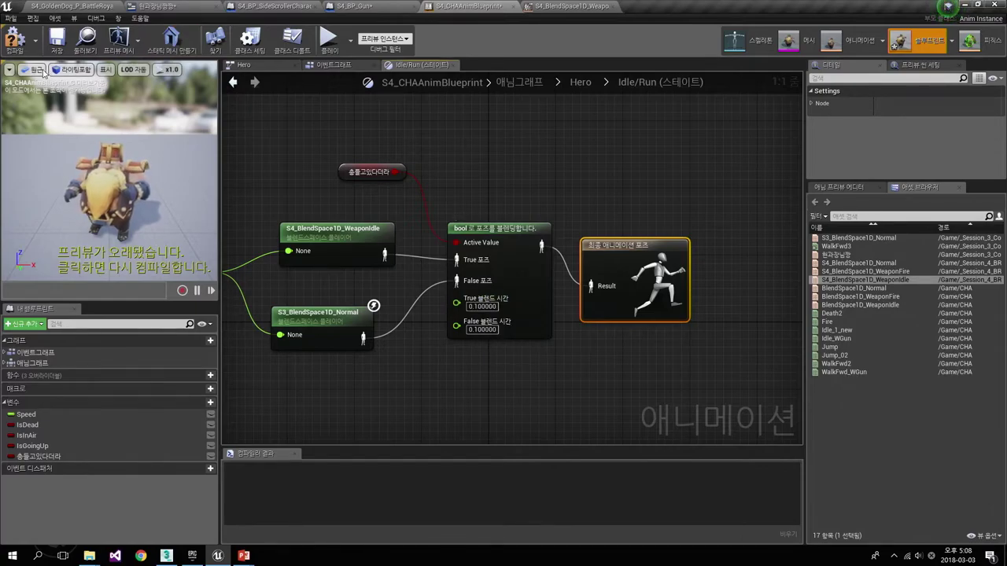
click(13, 40)
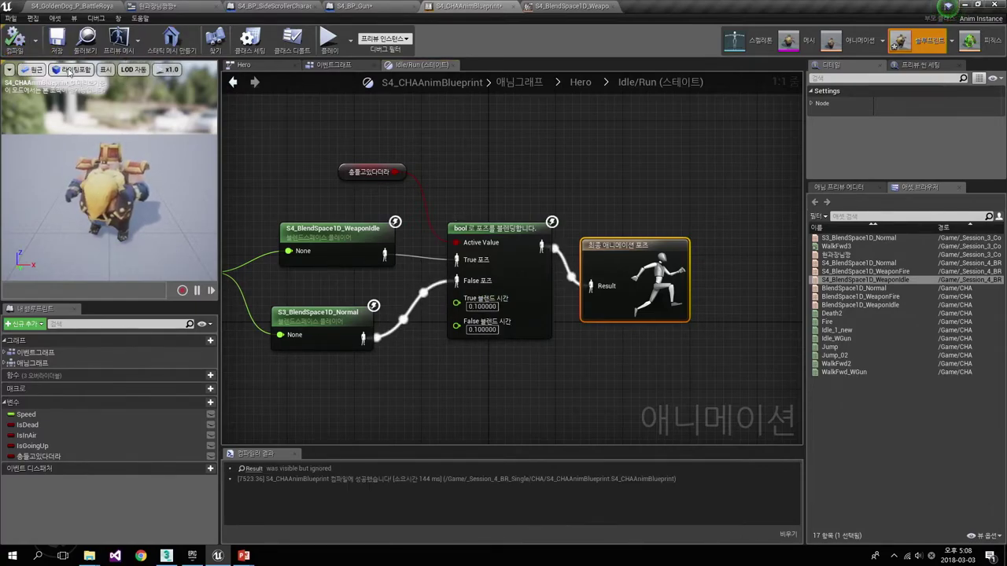
- In the Anim Preview Editor, toggle 총들고있다더라 on and off twice, leaving it unchecked
click(839, 187)
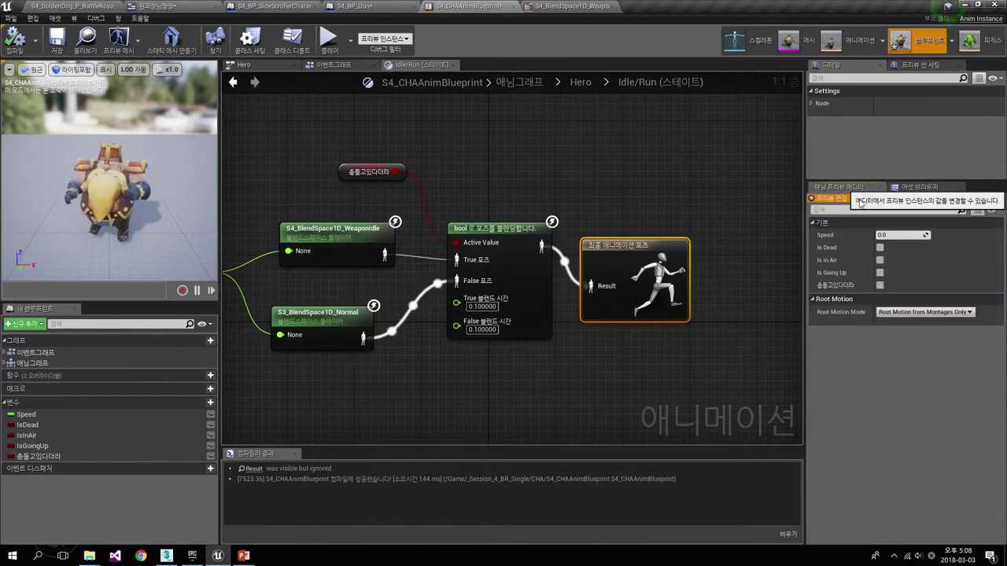
click(880, 286)
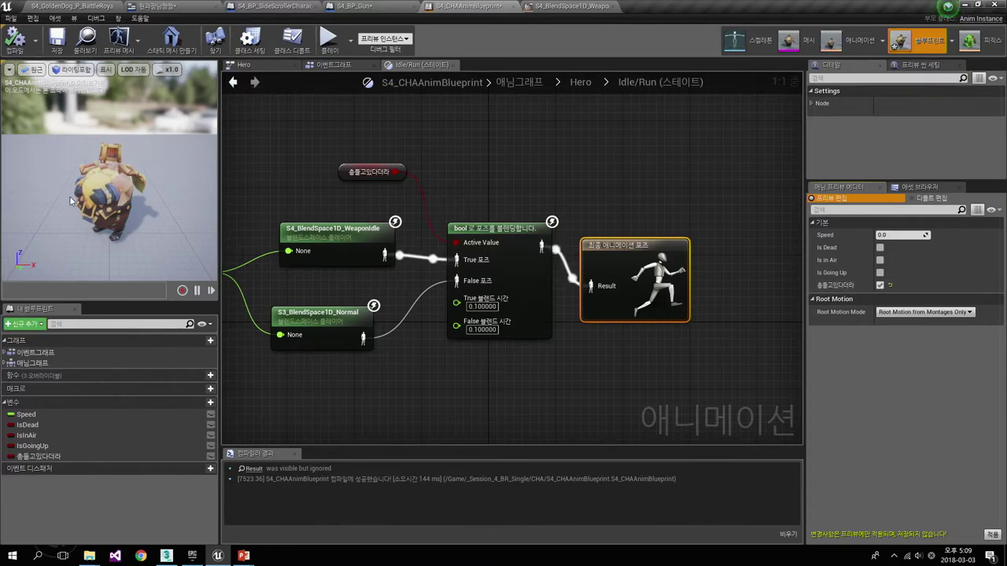
click(880, 286)
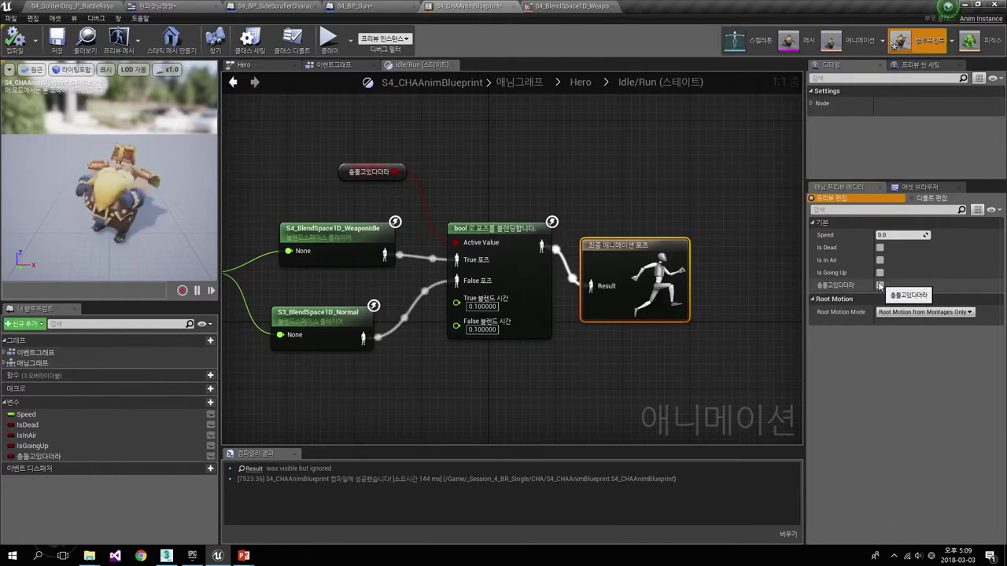
click(880, 286)
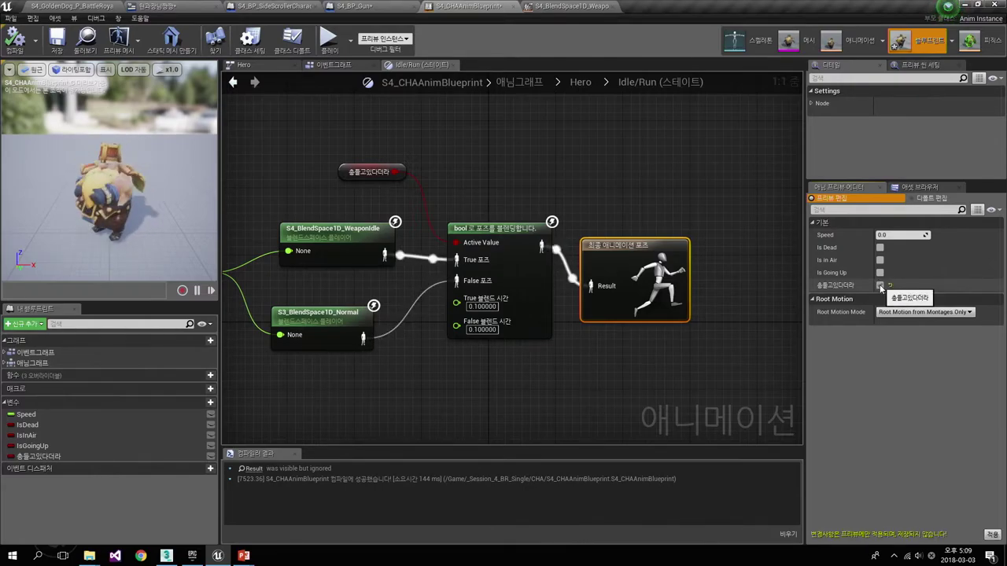
click(881, 286)
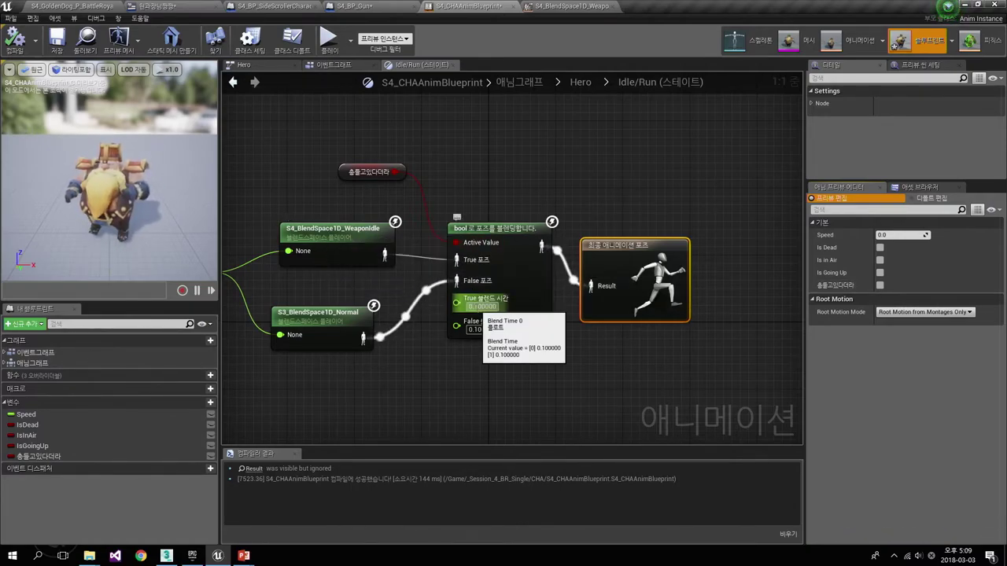
- Test a True Blend Time of 1 in the preview, then restore it to 0.1 and recompile
click(481, 306)
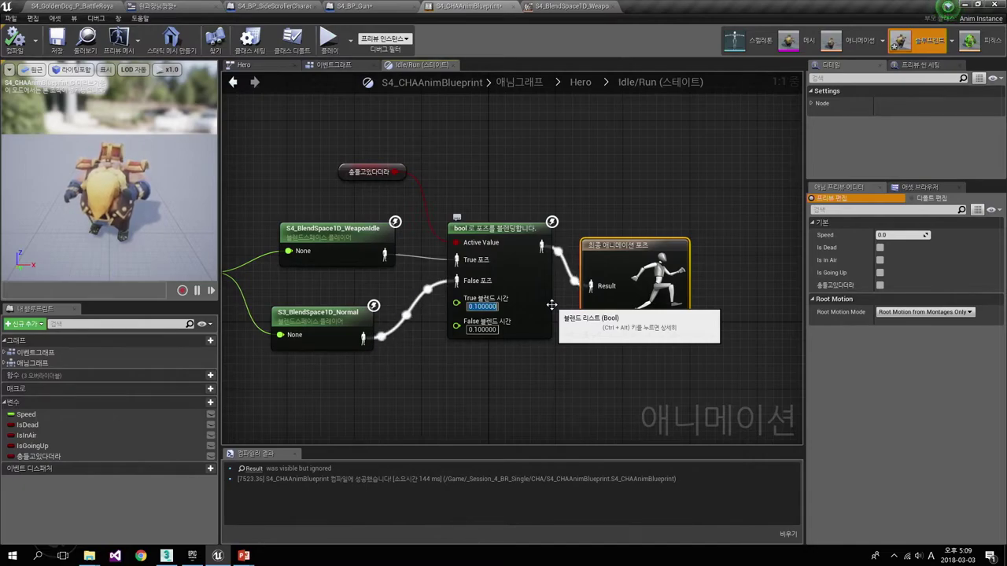
text(1)
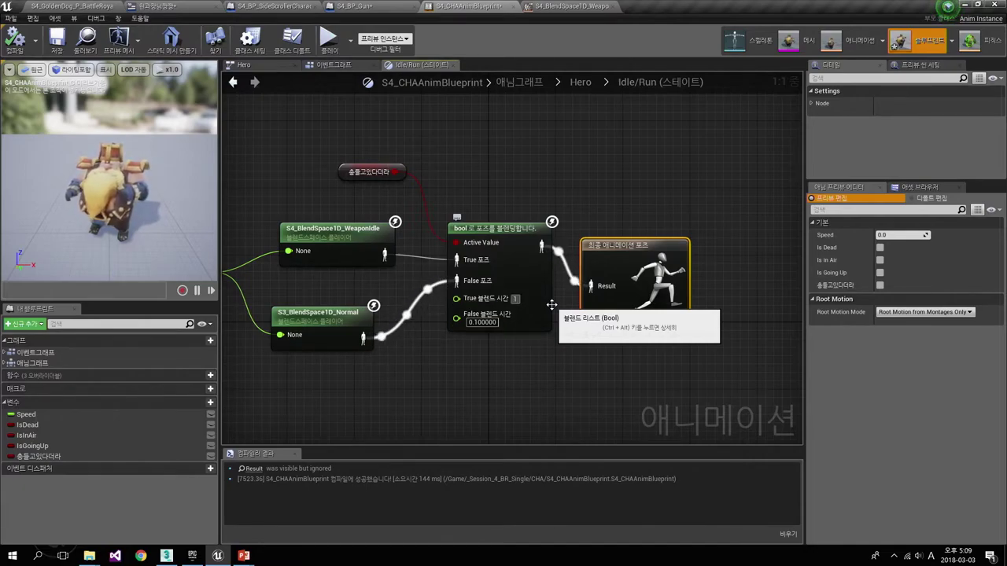
click(15, 38)
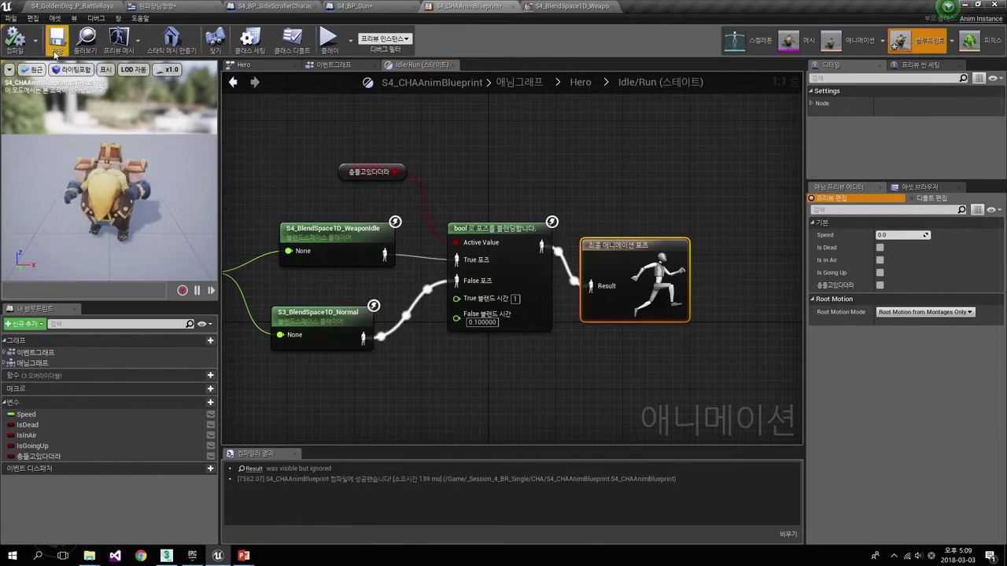
click(879, 286)
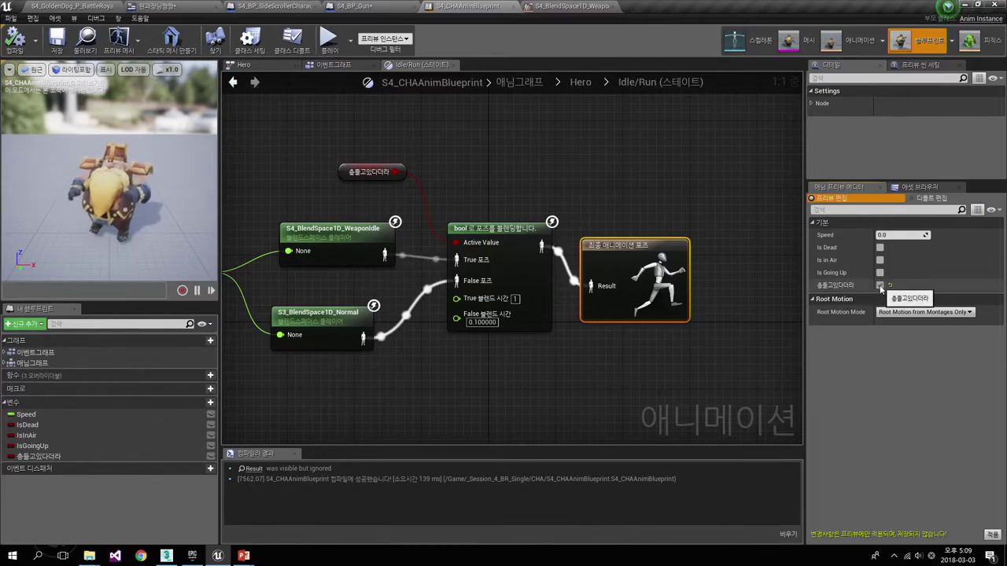
click(879, 285)
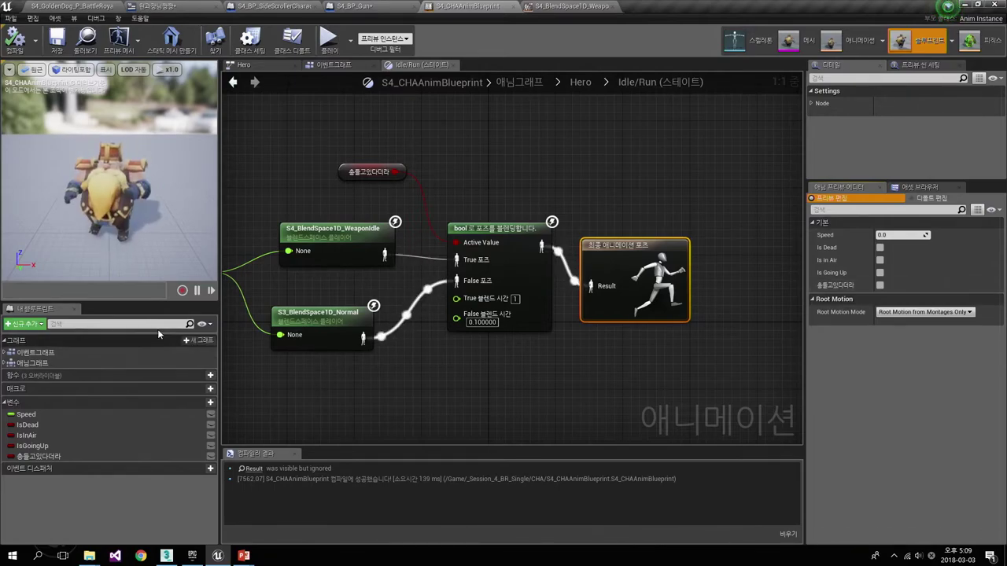
text(0.1)
key(Return)
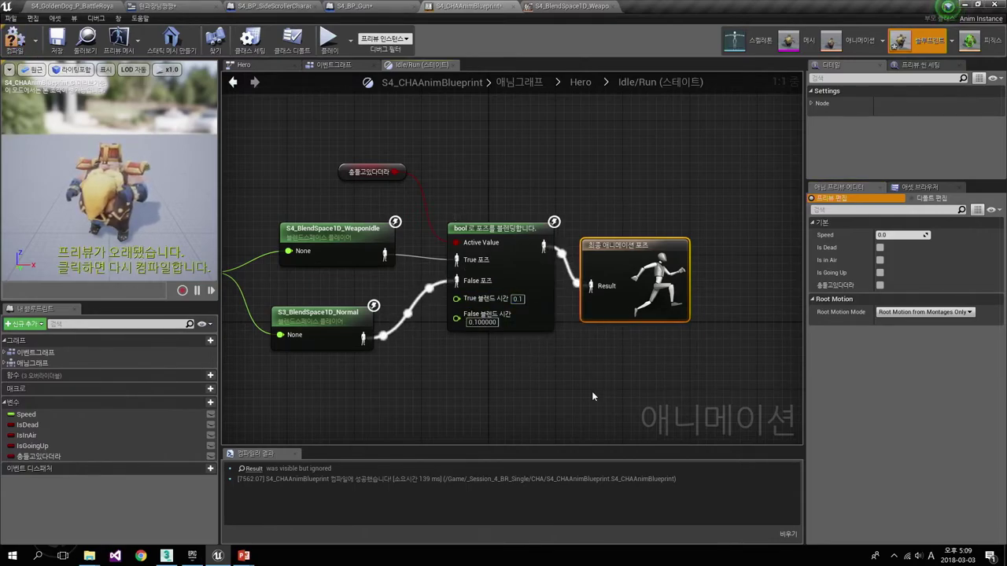
click(15, 38)
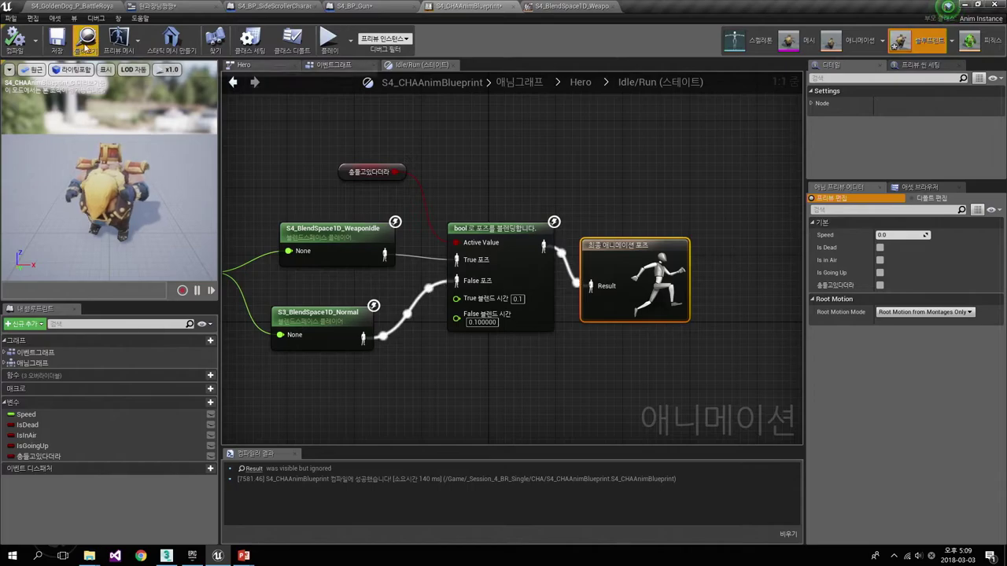
- Play the level, walk the character into the rifle, then eject with F8 for a free camera
click(104, 4)
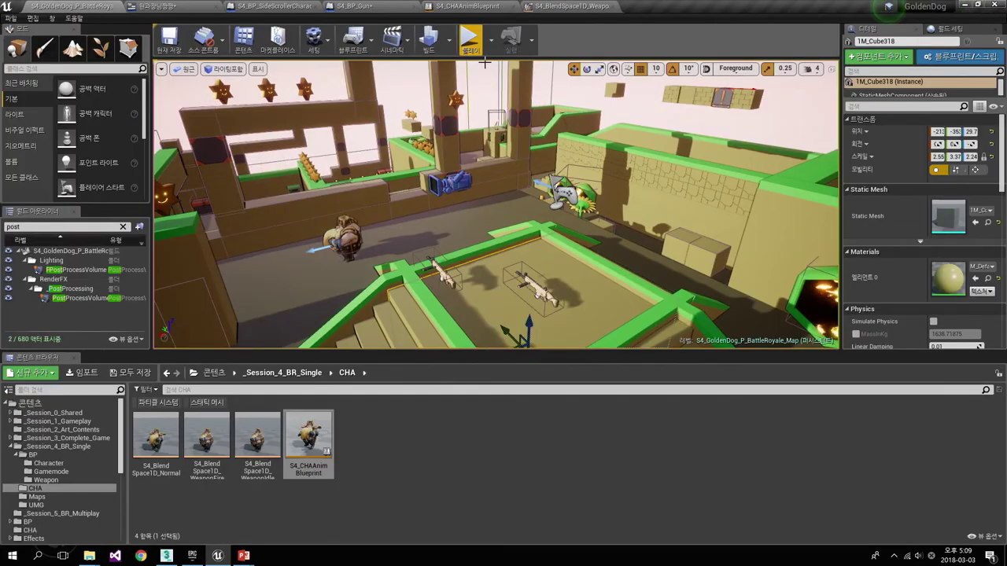
click(471, 45)
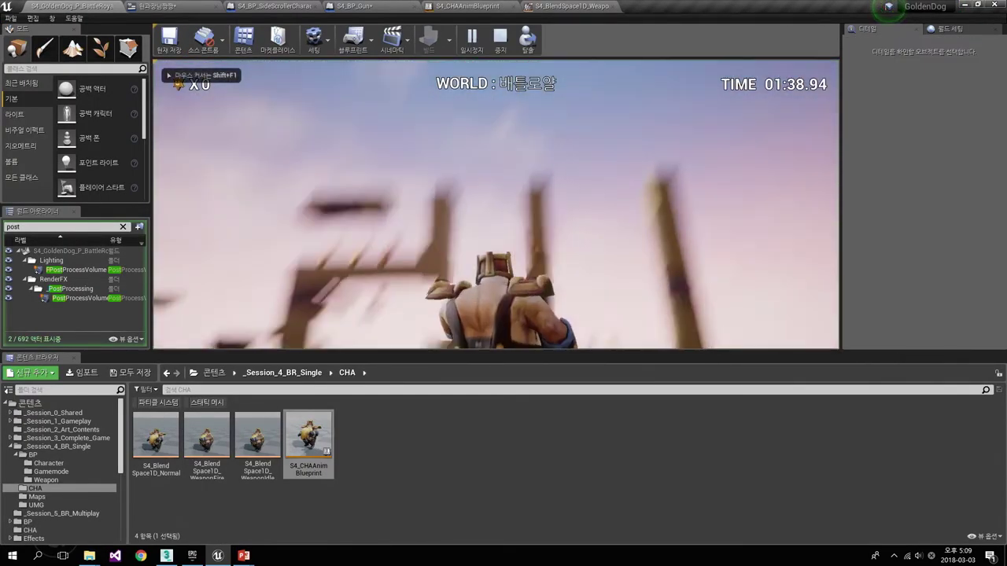
key(w)
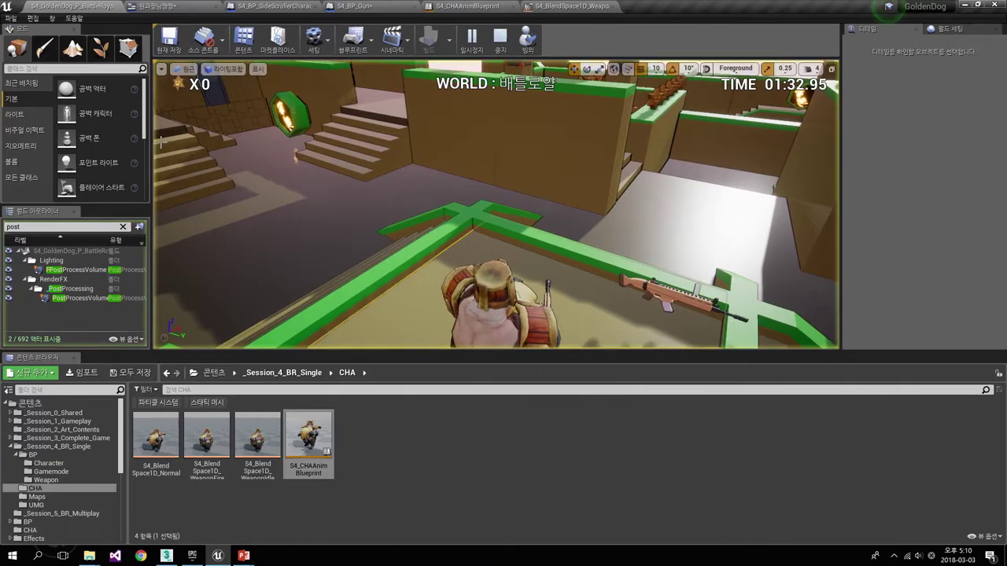
key(F8)
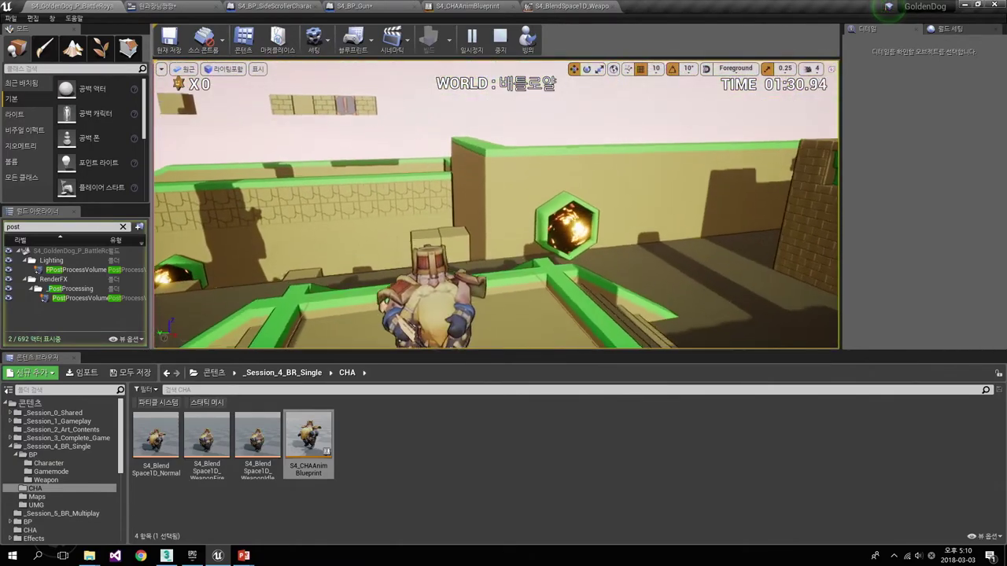
drag(300, 204, 300, 198)
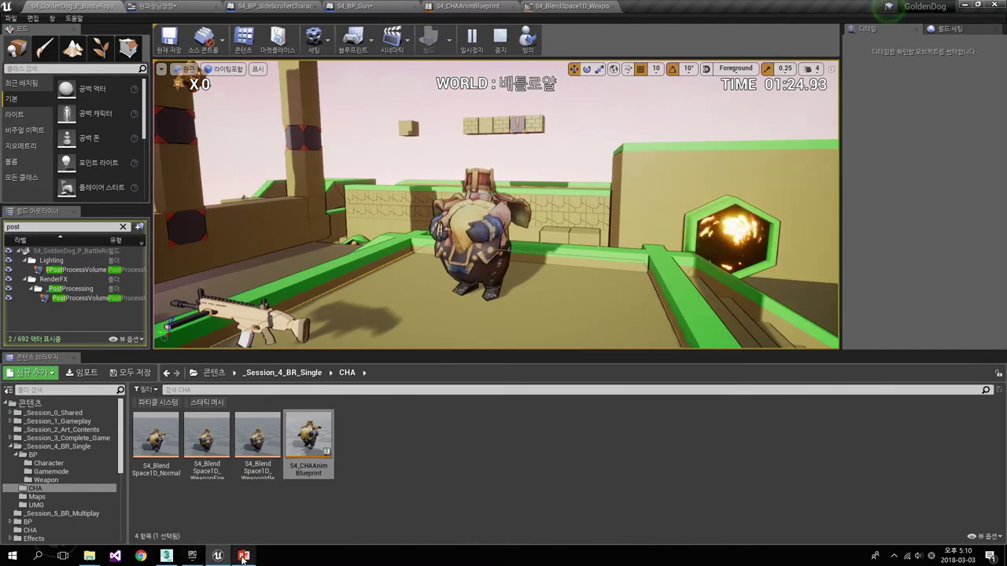
mouse_move(243, 557)
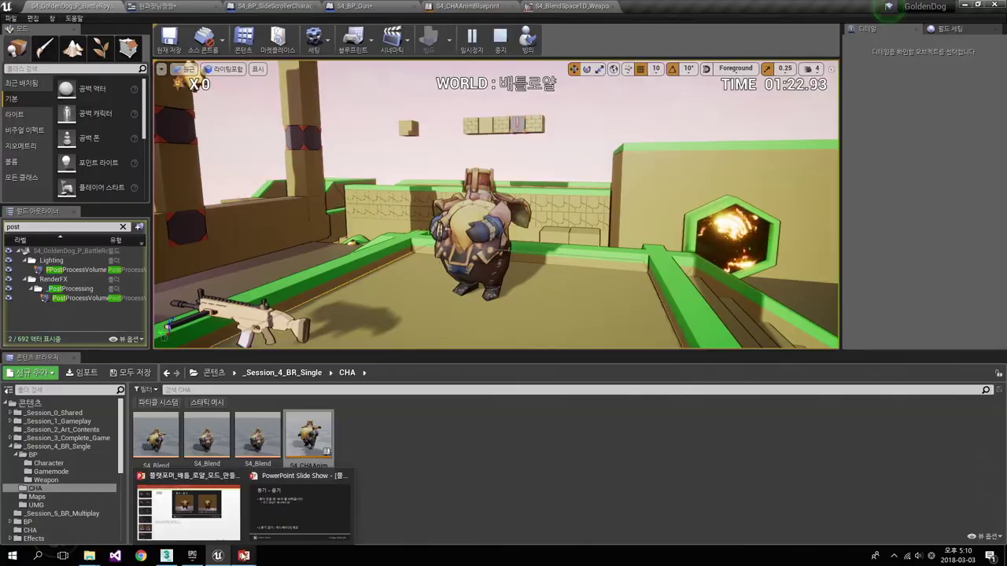
click(300, 510)
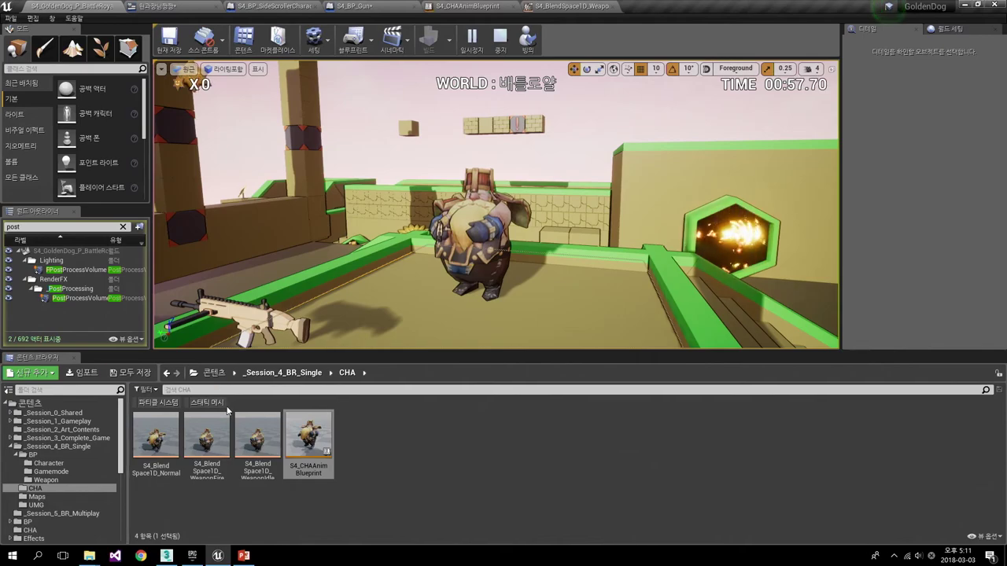
- Stop play and open S4_BP_Bullet from the BP/Weapon content folder
key(Escape)
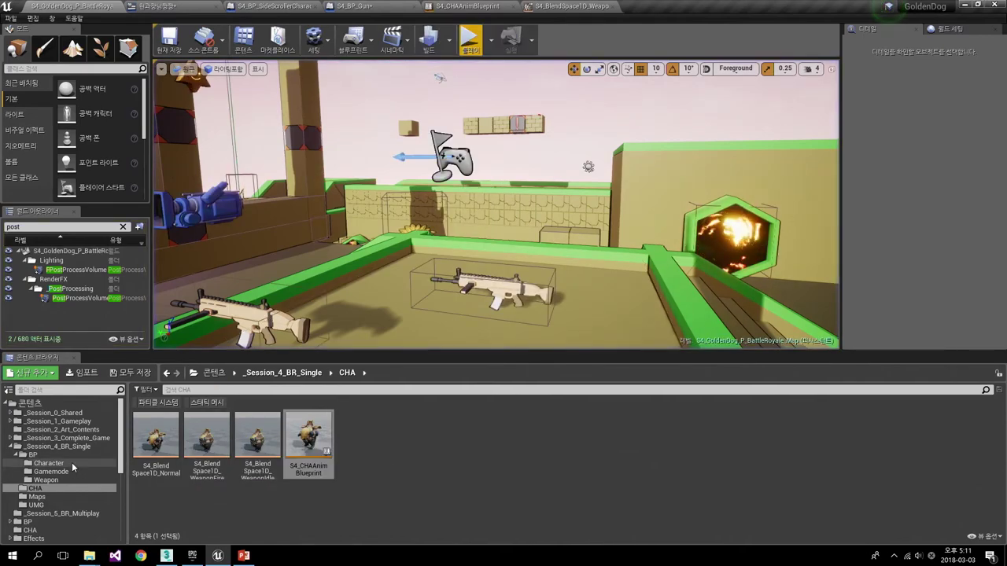
click(55, 463)
click(47, 455)
click(46, 480)
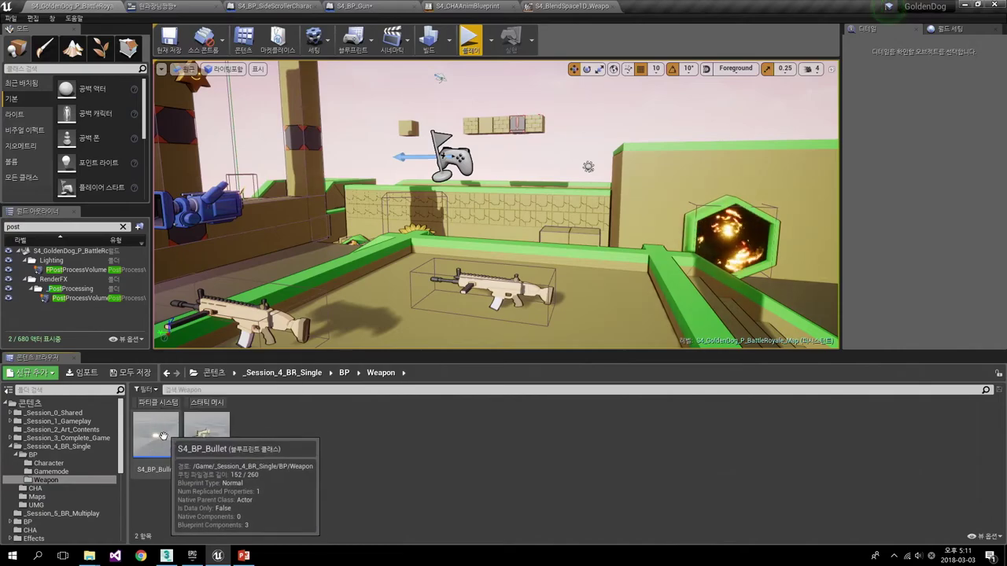
double_click(138, 421)
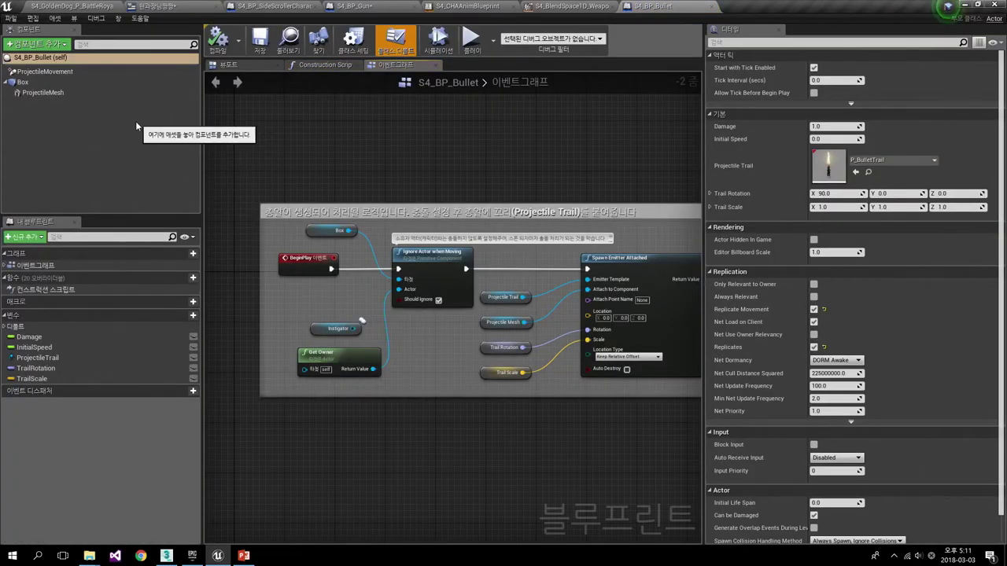
- Inspect the bullet's ProjectileMesh, Box collision and ProjectileMovement components, then return to the level
click(237, 70)
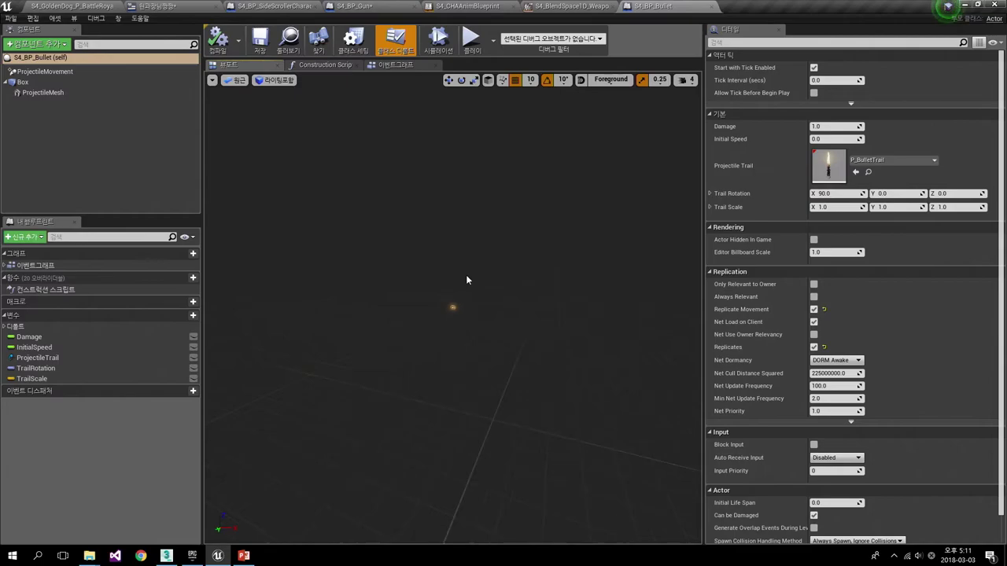
click(452, 304)
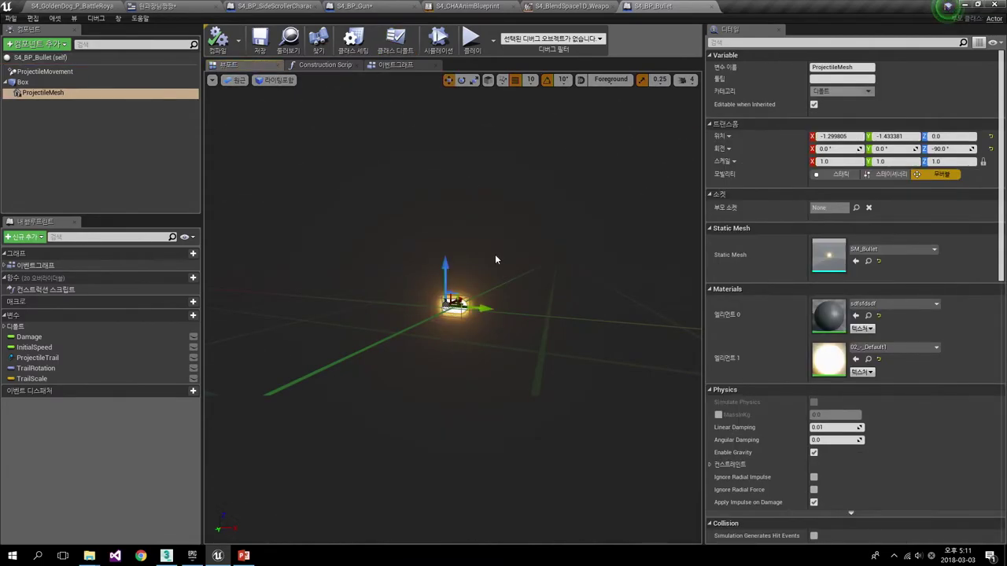
click(433, 344)
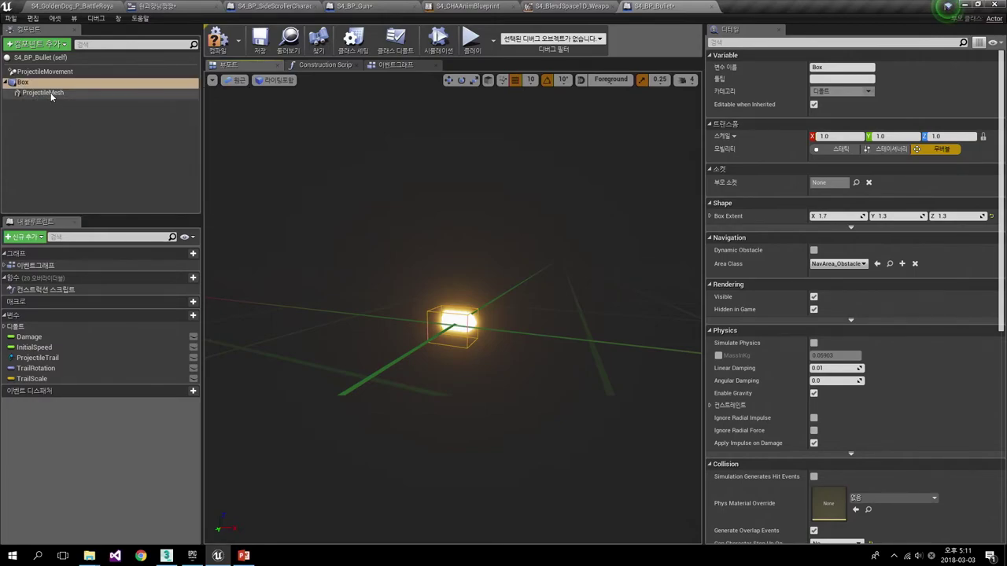
click(61, 92)
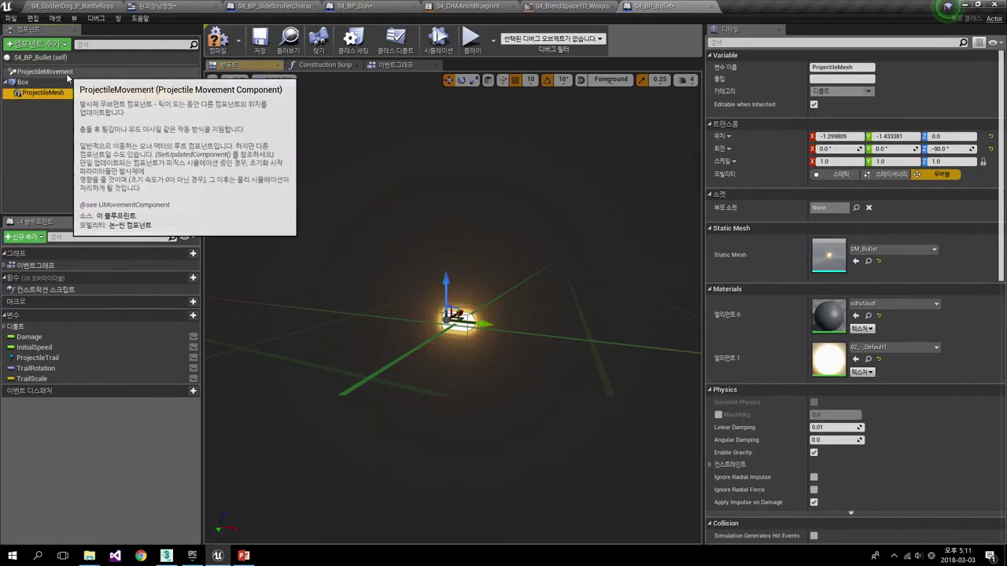
click(65, 74)
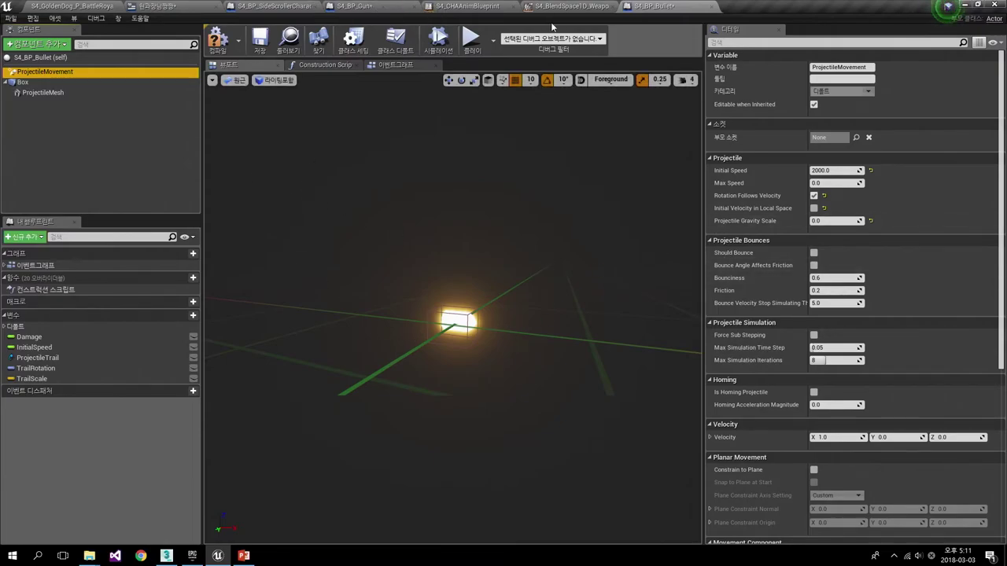
click(59, 5)
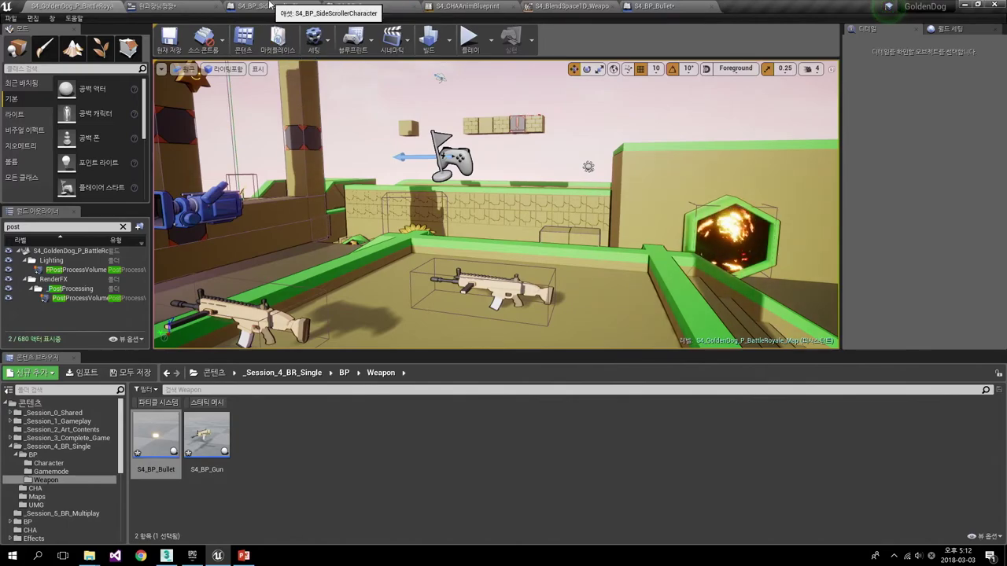
- Add a Fire input action event to S4_BP_SideScrollerCharacter's event graph
click(275, 5)
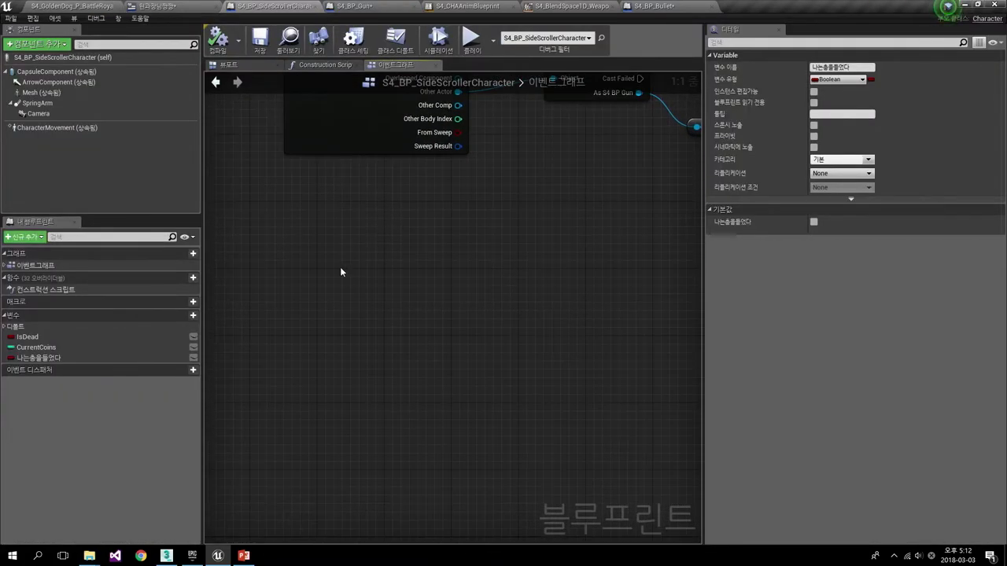
click(340, 241)
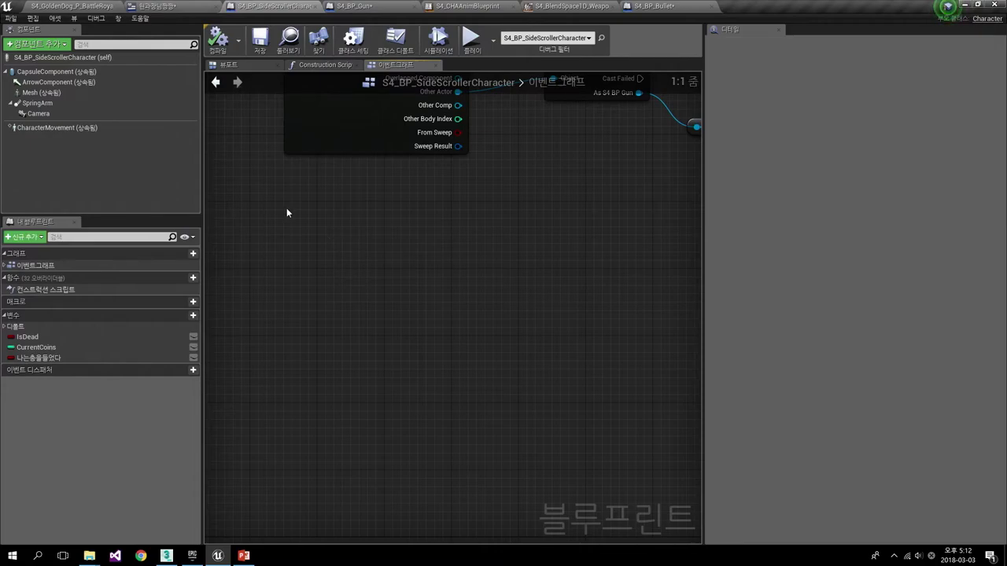
right_drag(286, 212, 374, 336)
scroll(374, 339, down, 3)
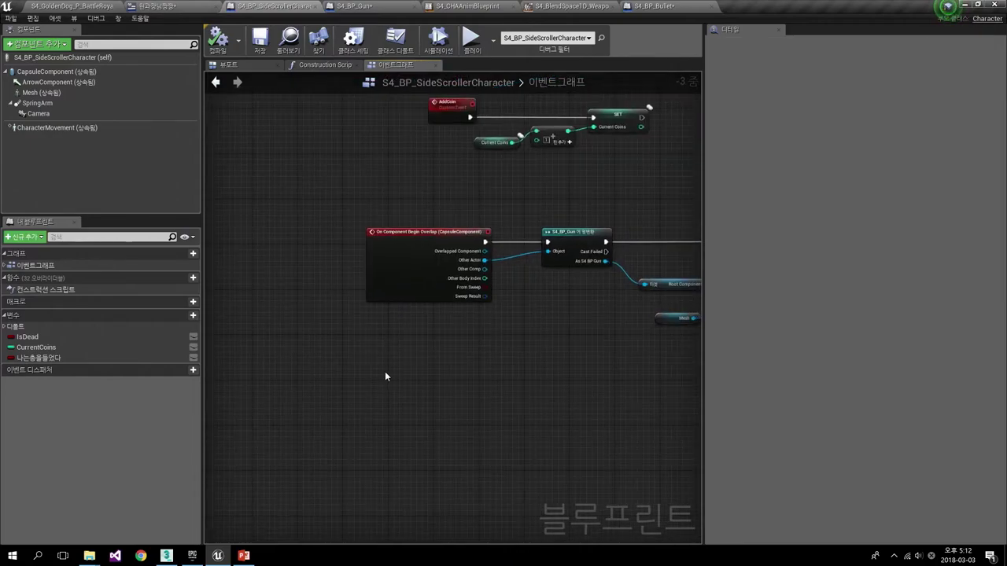
right_click(382, 351)
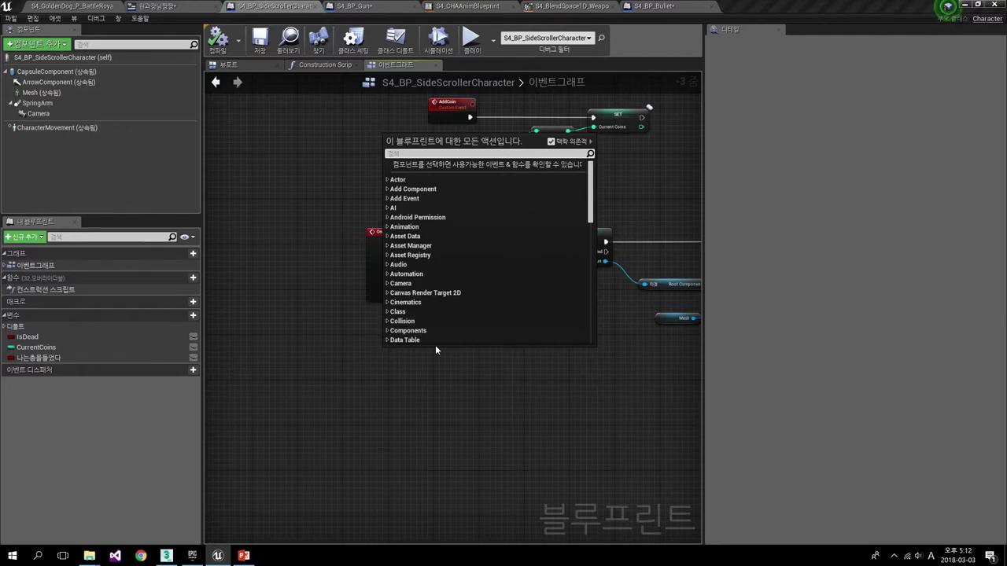
text(fire)
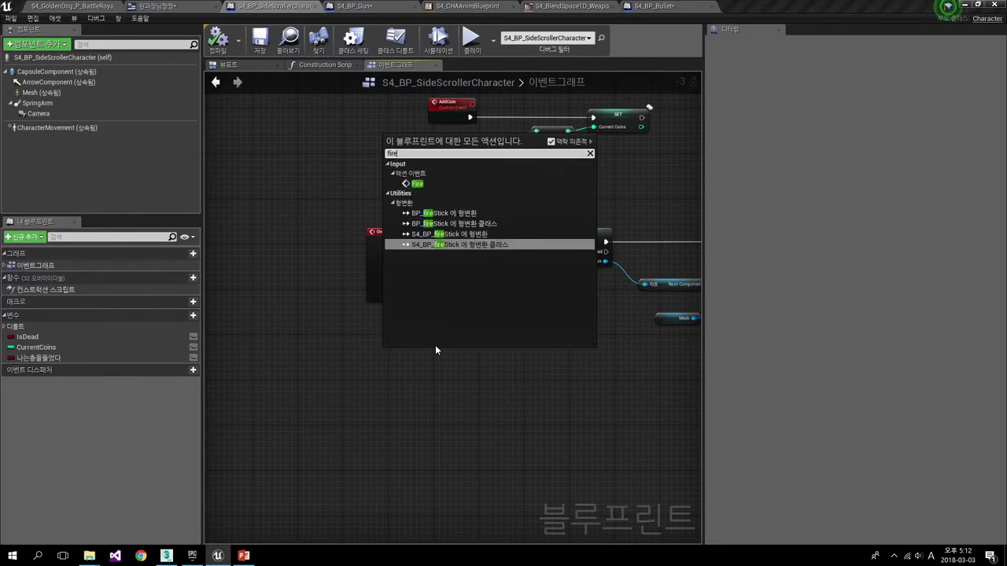
key(Return)
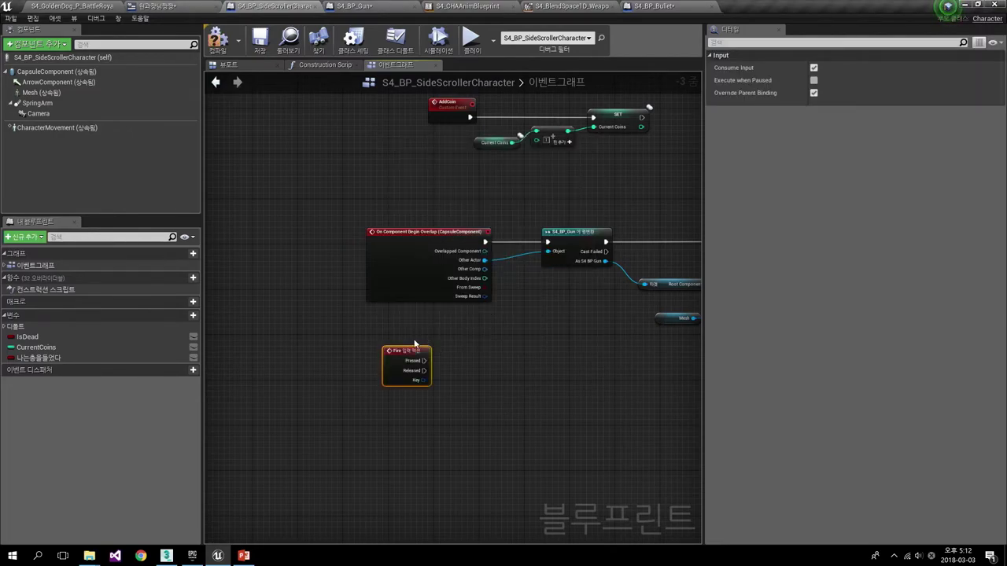
- Trial a wire from Fire's Pressed pin, cancel it, and centre the cast and AttachToComponent nodes
scroll(440, 350, up, 2)
mouse_move(452, 367)
right_down()
mouse_move(443, 299)
mouse_move(399, 315)
right_up()
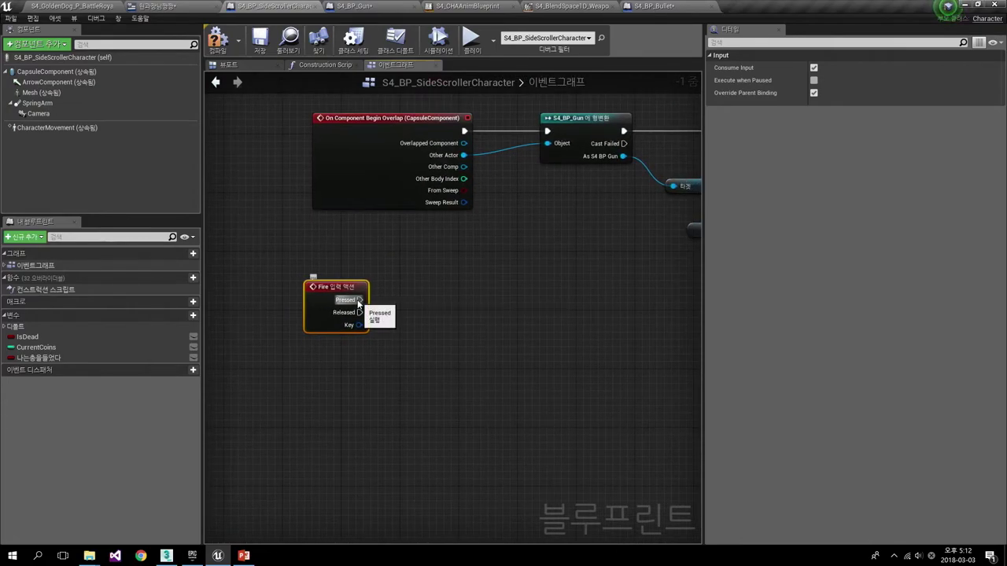
drag(360, 299, 463, 291)
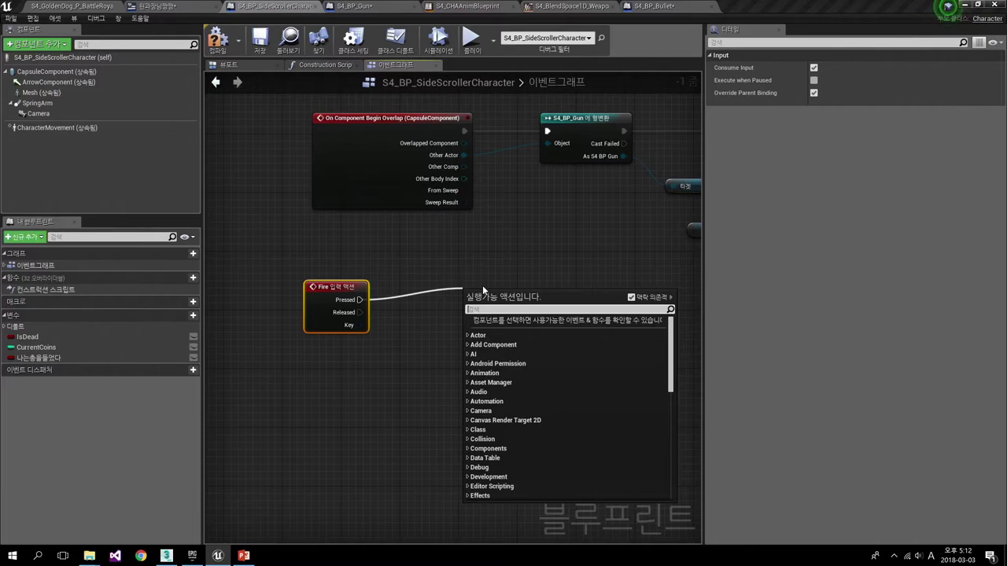
click(537, 242)
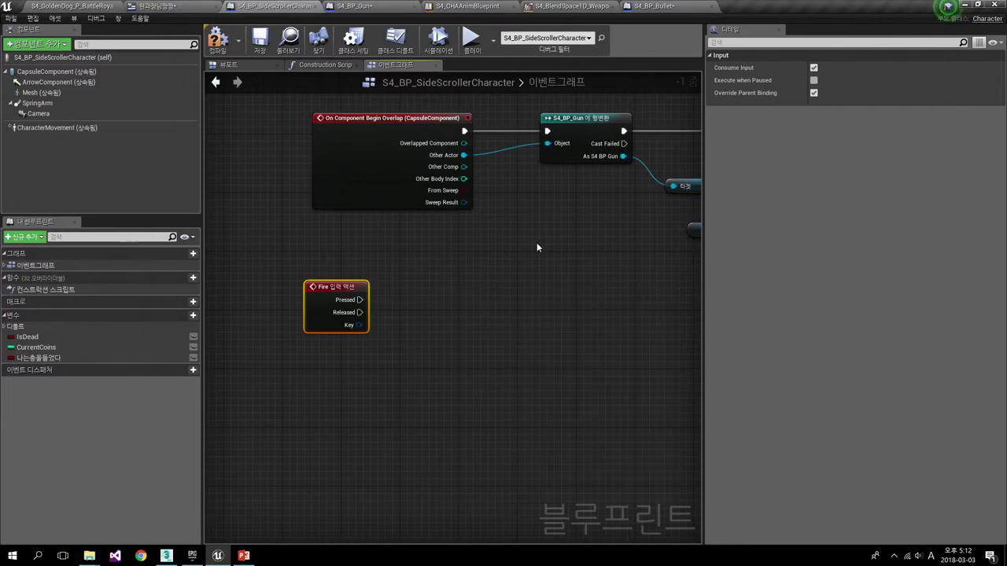
scroll(537, 242, down, 1)
right_drag(536, 243, 464, 335)
scroll(465, 341, down, 1)
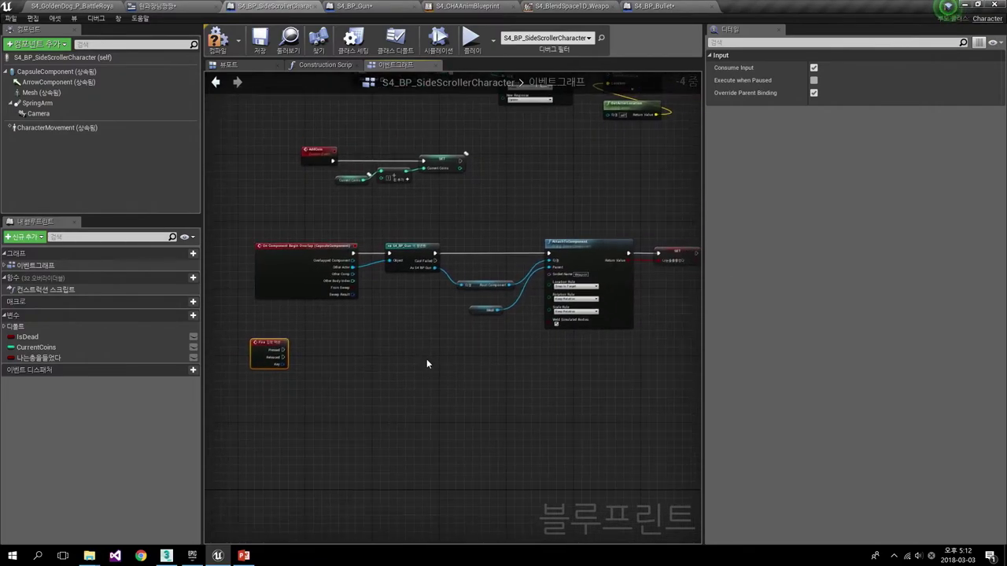
scroll(427, 358, down, 2)
scroll(420, 355, down, 1)
scroll(409, 351, up, 3)
mouse_move(411, 349)
right_down()
mouse_move(405, 389)
mouse_move(361, 359)
right_up()
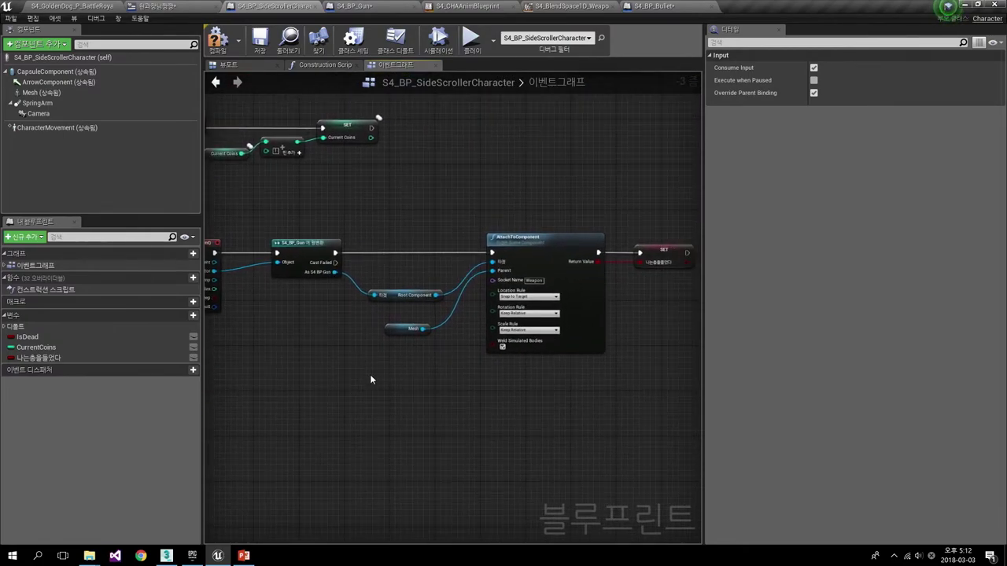
right_drag(375, 395, 416, 411)
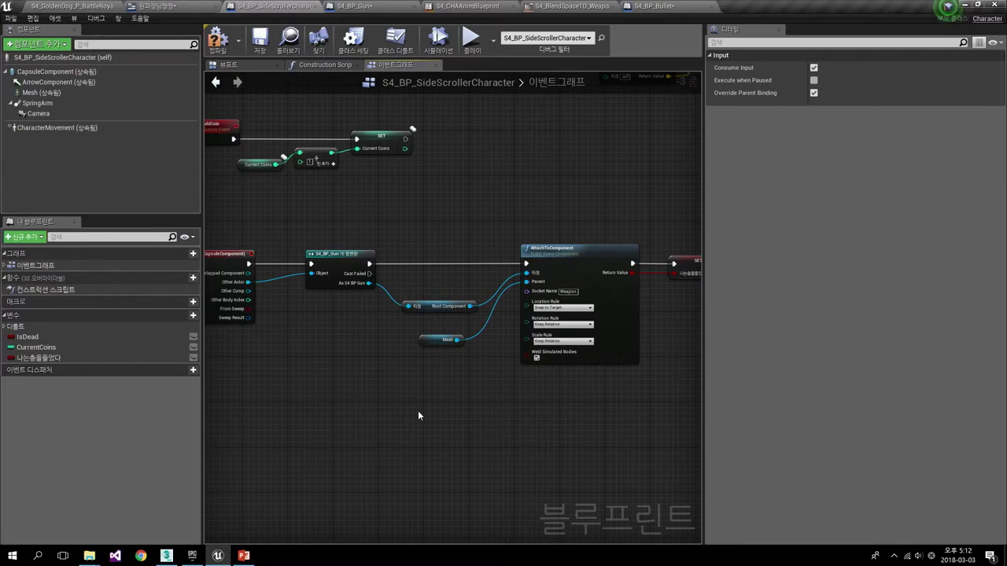
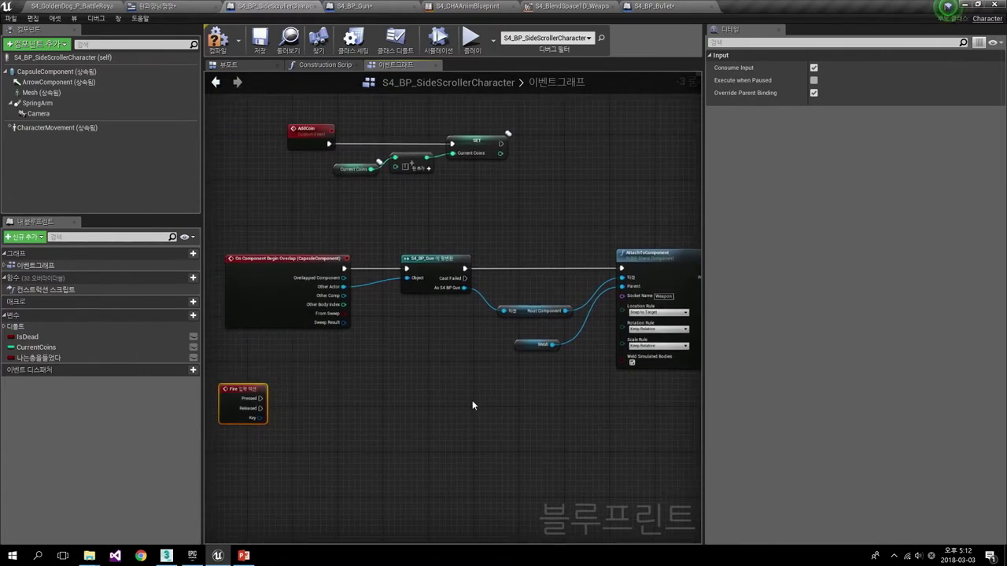
- Add a new blueprint variable named 주운무기
mouse_move(467, 398)
right_down()
mouse_move(320, 373)
mouse_move(346, 395)
right_up()
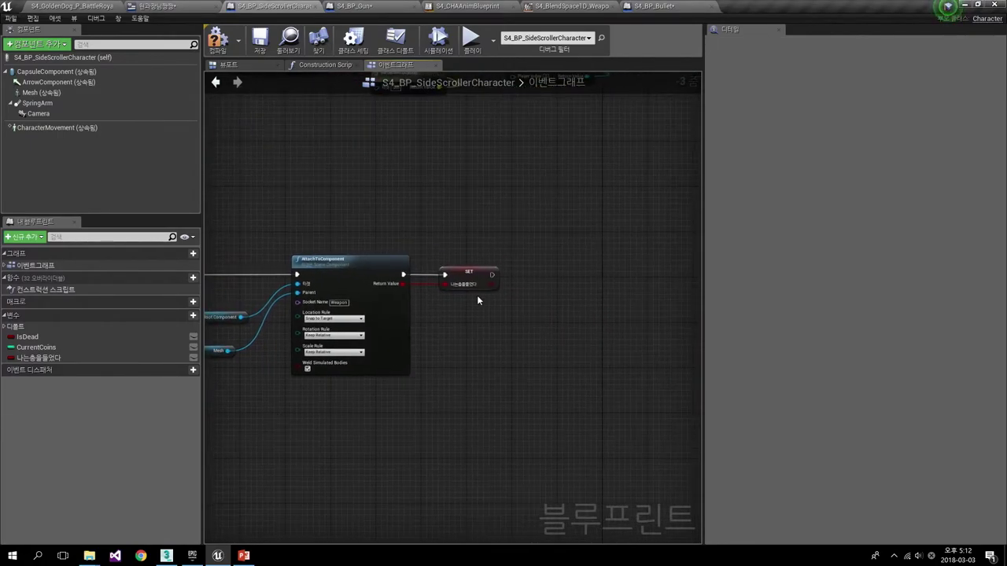
right_drag(412, 322, 626, 370)
mouse_move(306, 310)
right_down()
mouse_move(497, 296)
mouse_move(381, 388)
mouse_move(379, 415)
right_up()
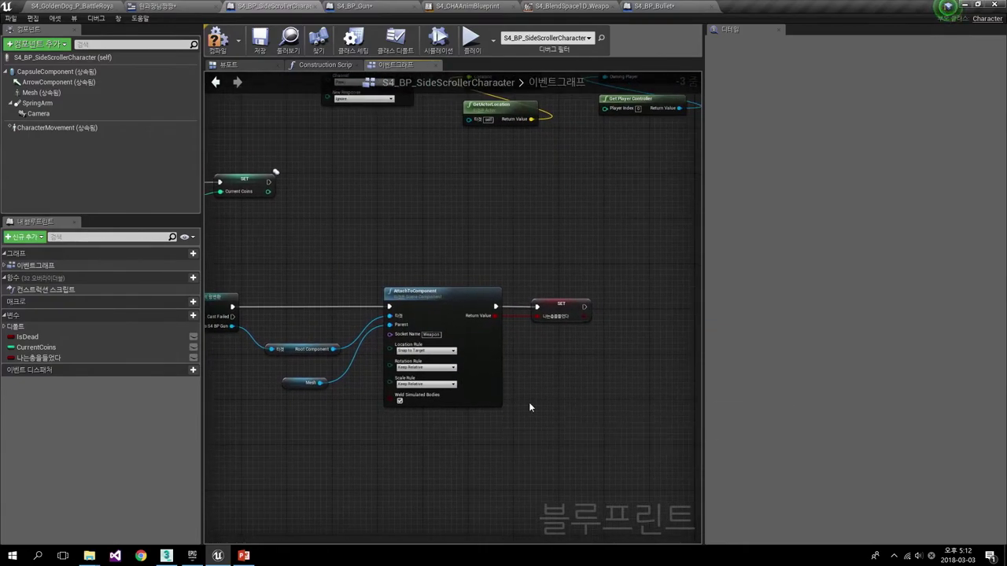
click(193, 314)
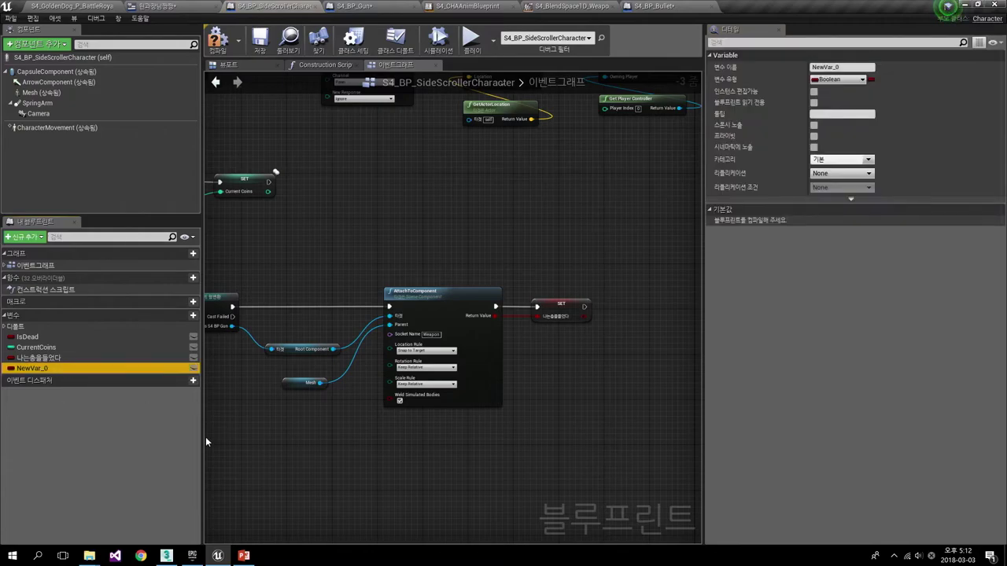
text(지)
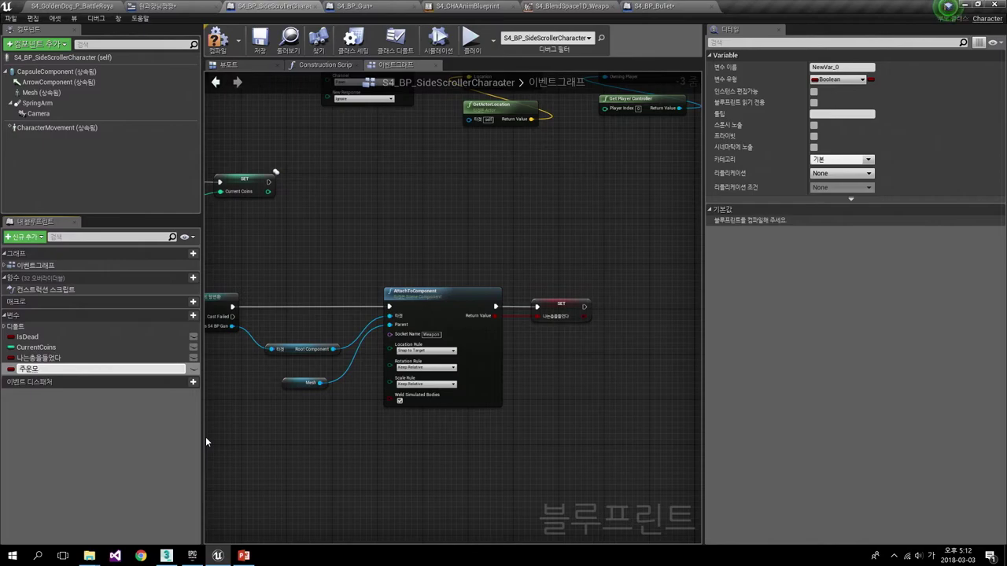
text(무기)
key(Return)
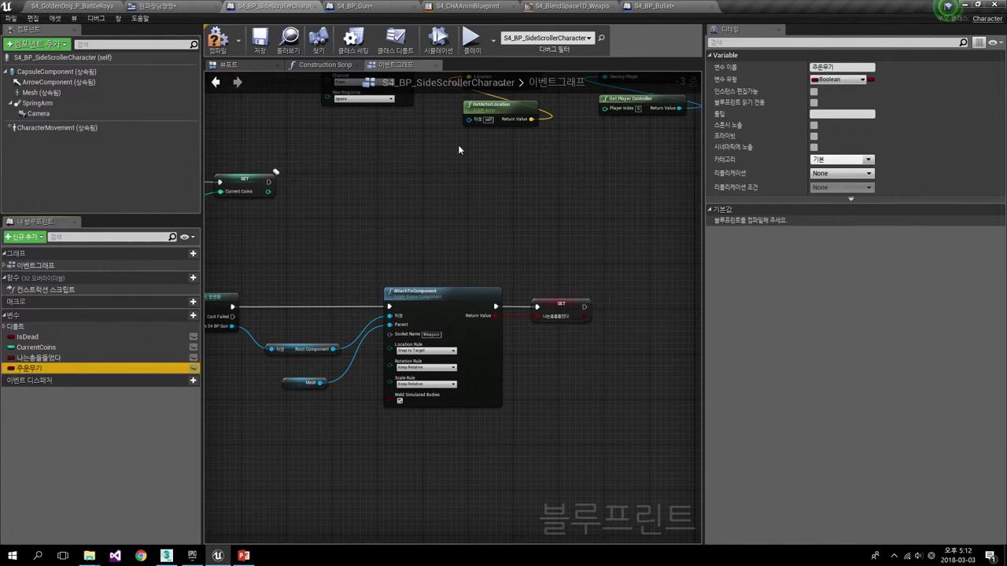
- Set 주운무기's type to S4 BP Gun object reference and compile
click(838, 79)
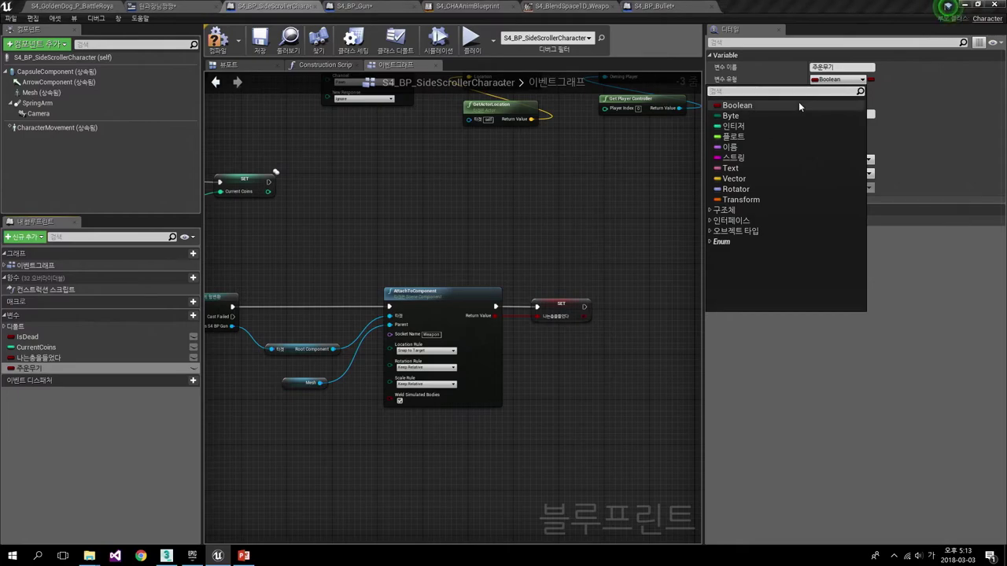
text(gun)
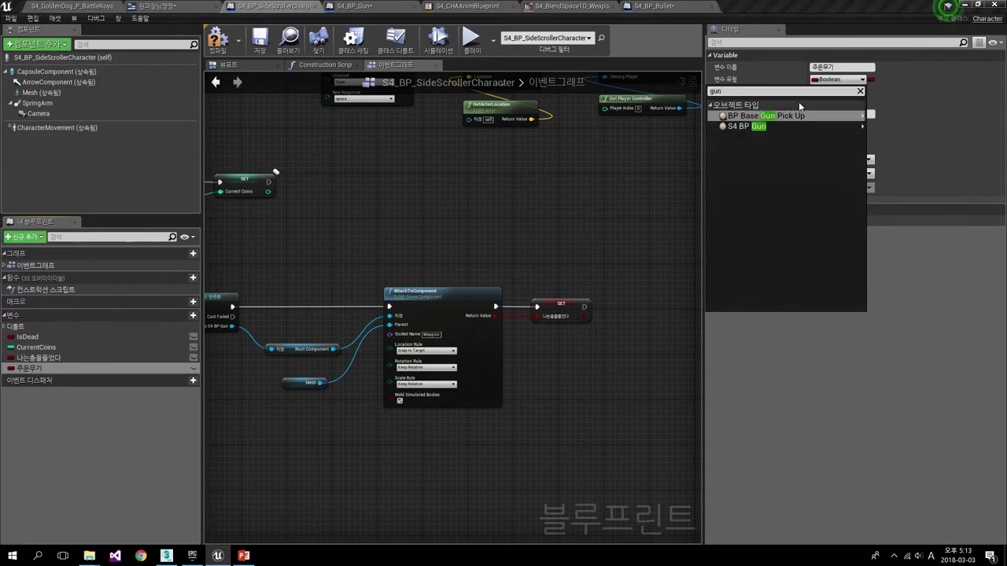
mouse_move(779, 126)
click(912, 129)
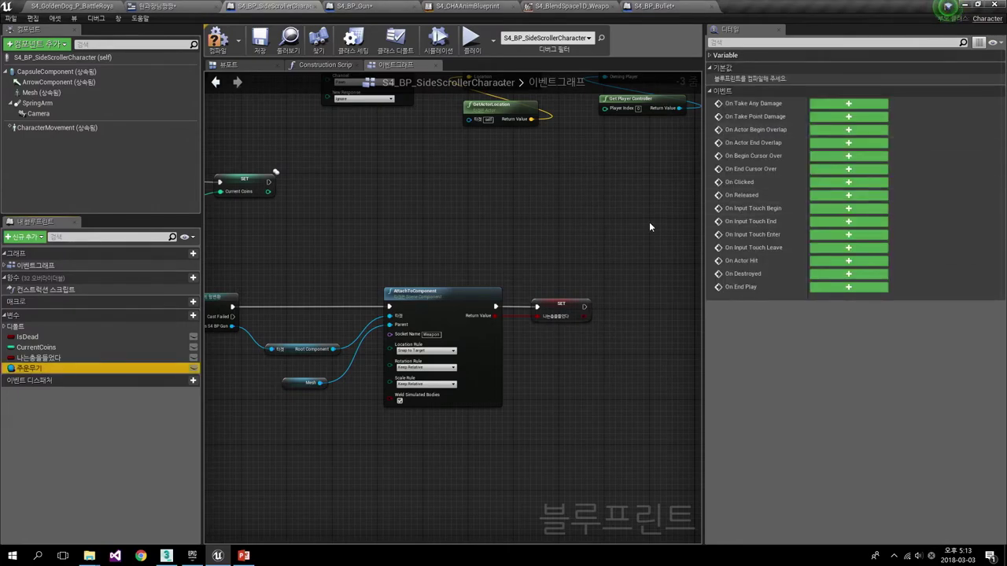
click(218, 38)
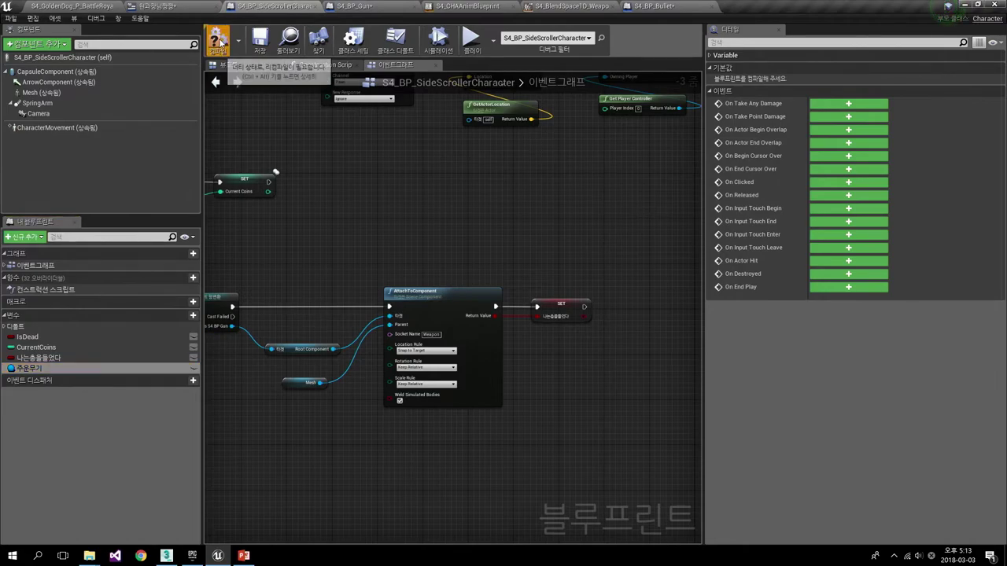
- Save, then add a SET 주운무기 node chained after the first SET node
click(260, 40)
right_drag(556, 329, 507, 282)
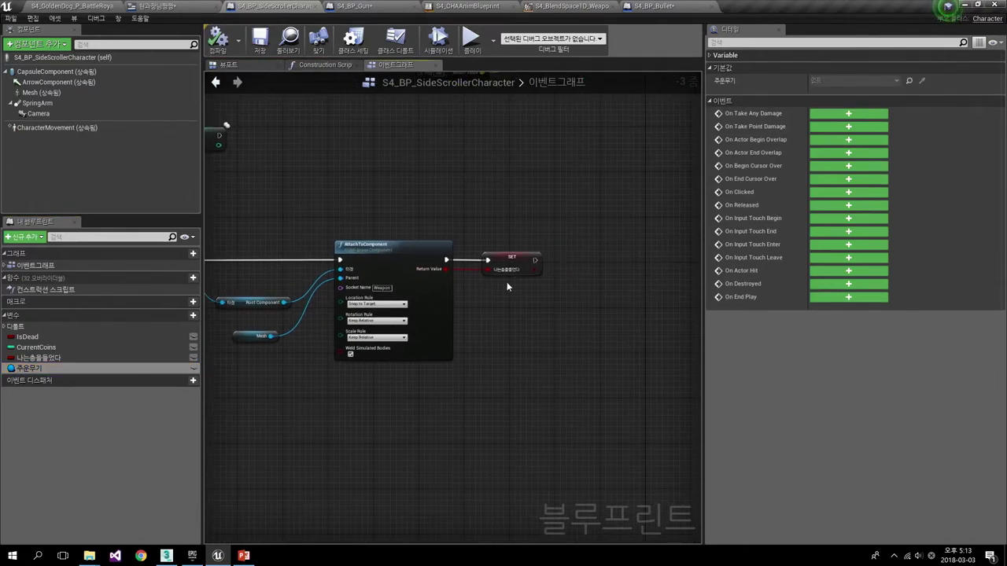
mouse_move(151, 368)
mouse_down()
mouse_move(591, 289)
mouse_move(612, 274)
mouse_up()
click(616, 311)
drag(535, 260, 583, 259)
scroll(558, 306, down, 1)
right_drag(558, 306, 599, 266)
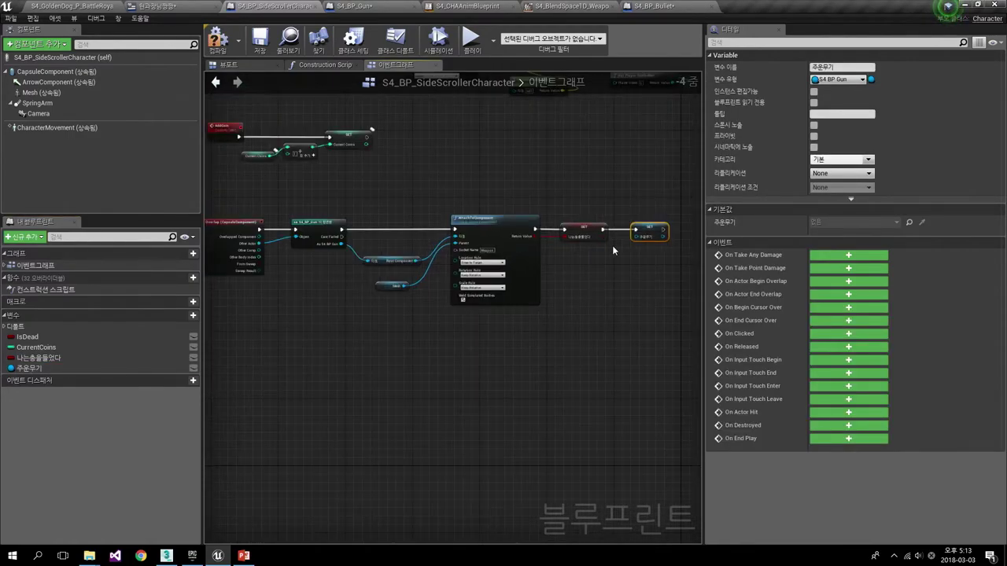
- Feed the cast S4 BP Gun into the setter, looping the wire through a reroute node
drag(341, 244, 638, 241)
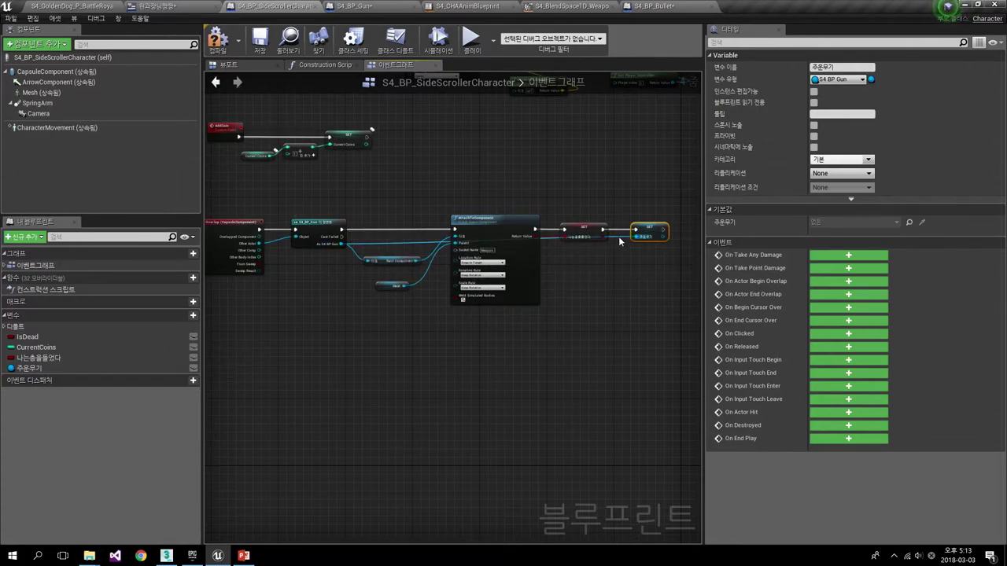
double_click(615, 235)
drag(612, 236, 460, 361)
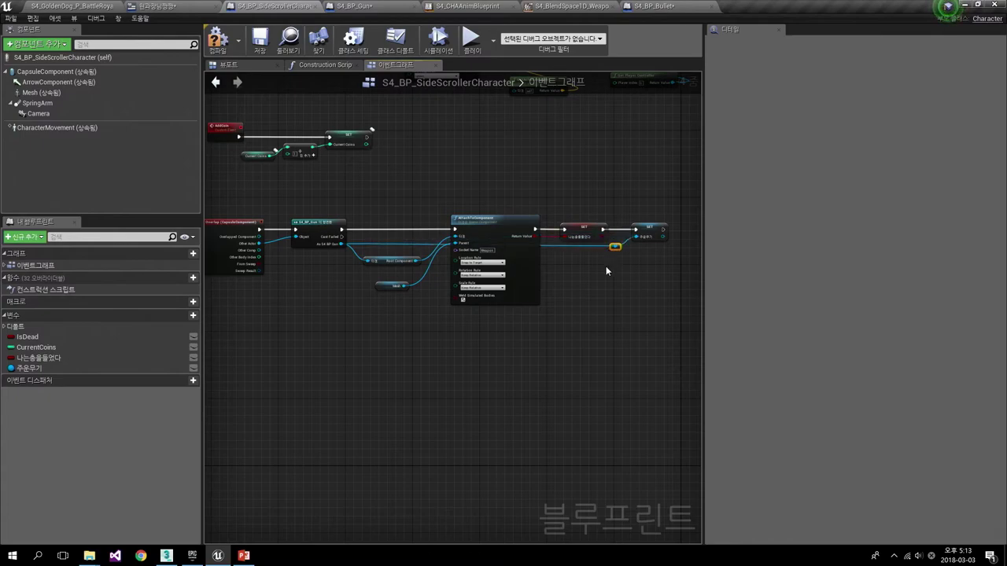
right_drag(391, 355, 508, 296)
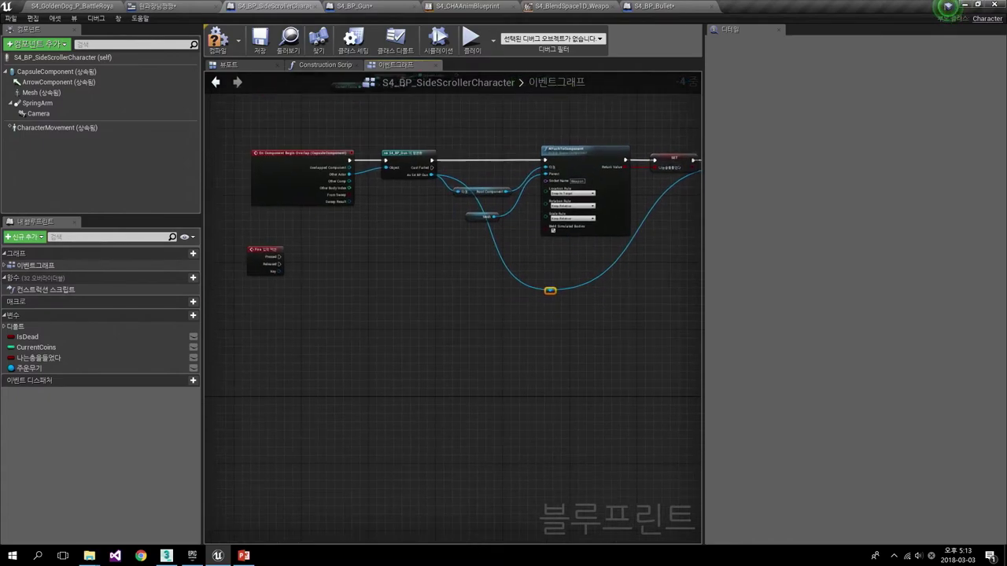
right_drag(391, 355, 394, 313)
click(308, 222)
- Move the Fire event lower and place a 주운무기 getter beneath it
drag(308, 222, 308, 310)
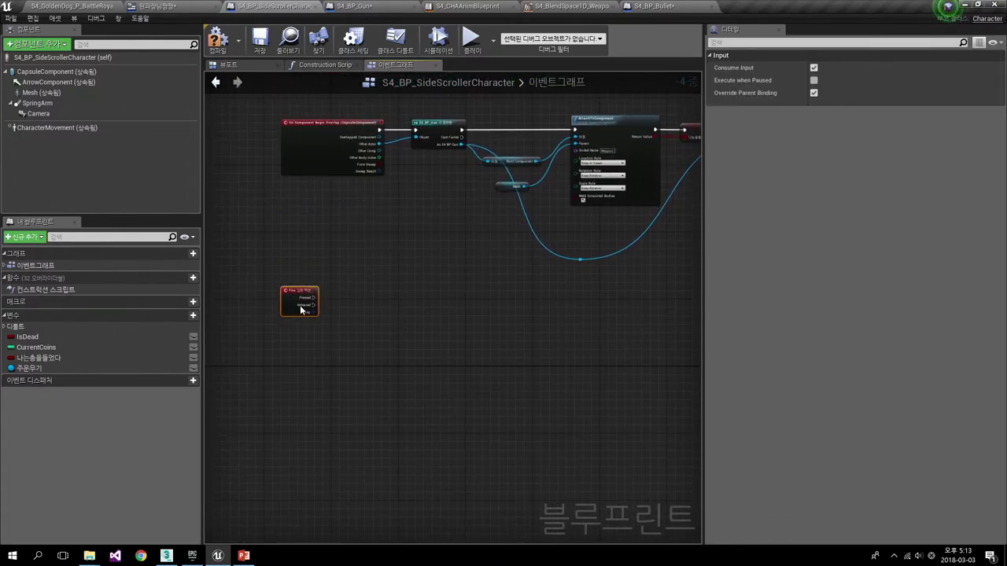
scroll(452, 276, down, 1)
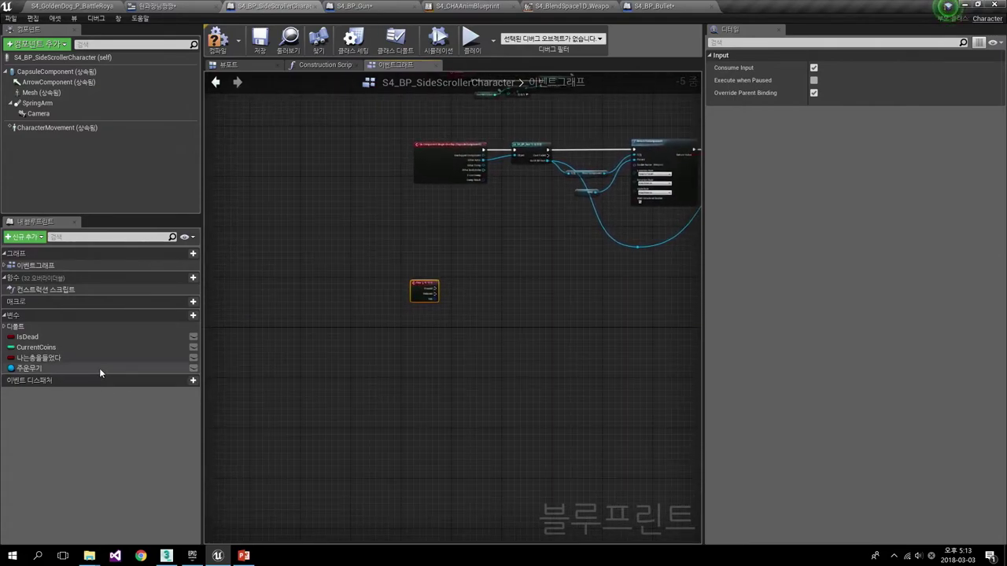
drag(99, 368, 488, 300)
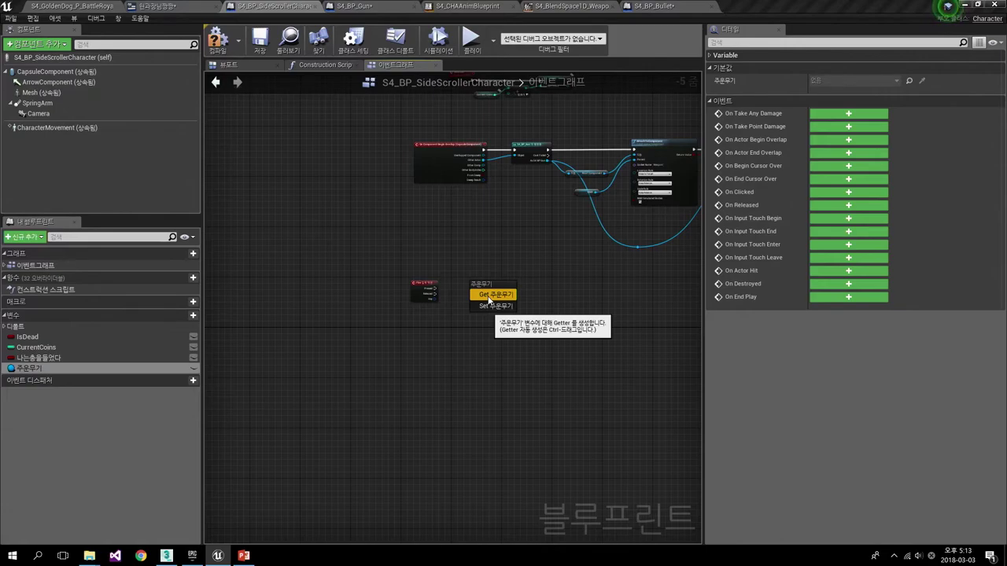
click(487, 296)
mouse_move(479, 284)
mouse_down()
mouse_move(437, 321)
mouse_move(468, 285)
mouse_up()
scroll(466, 296, up, 3)
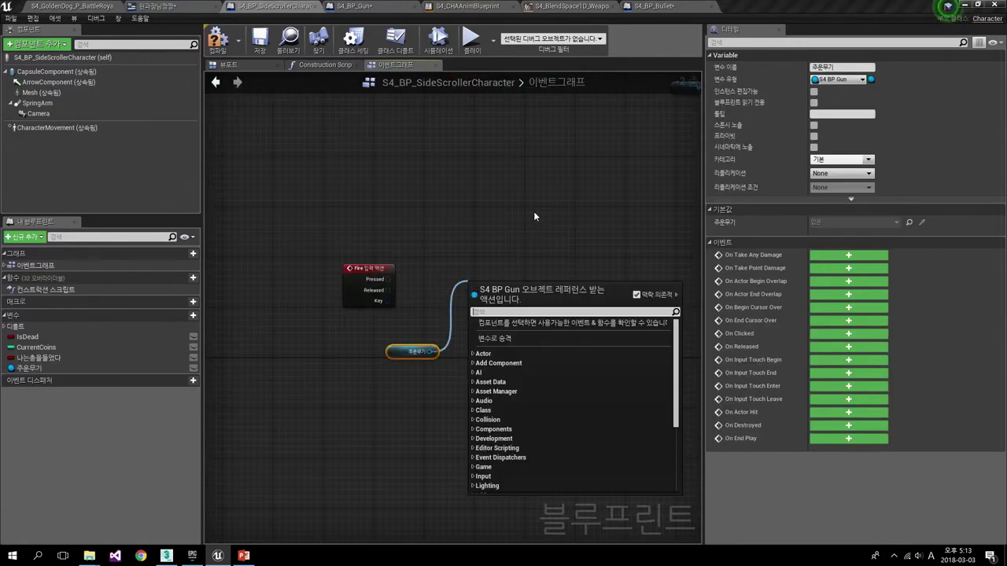
click(533, 211)
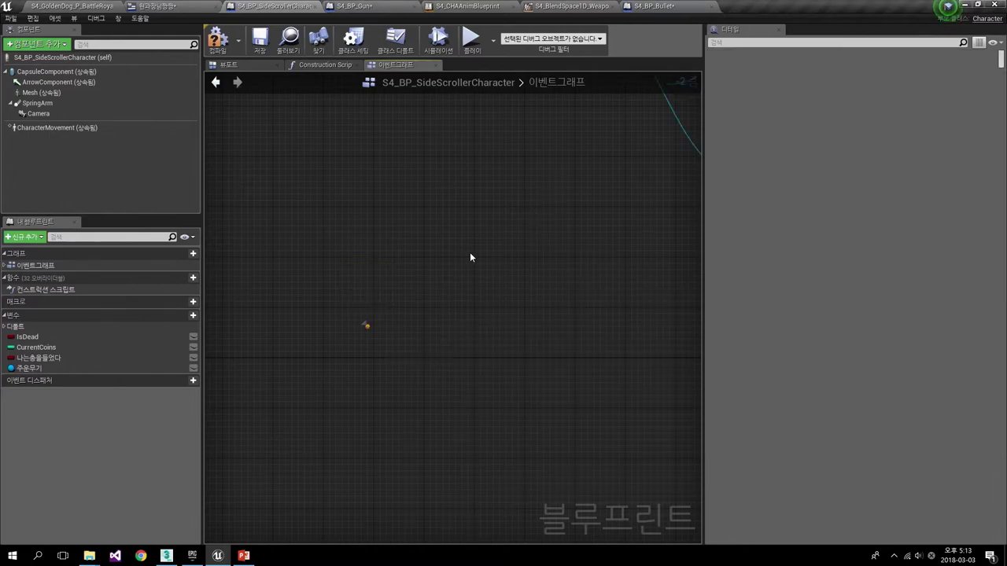
- Wrap the getter in a comment titled 발사해라 beside the Fire event
key(c)
drag(405, 333, 506, 274)
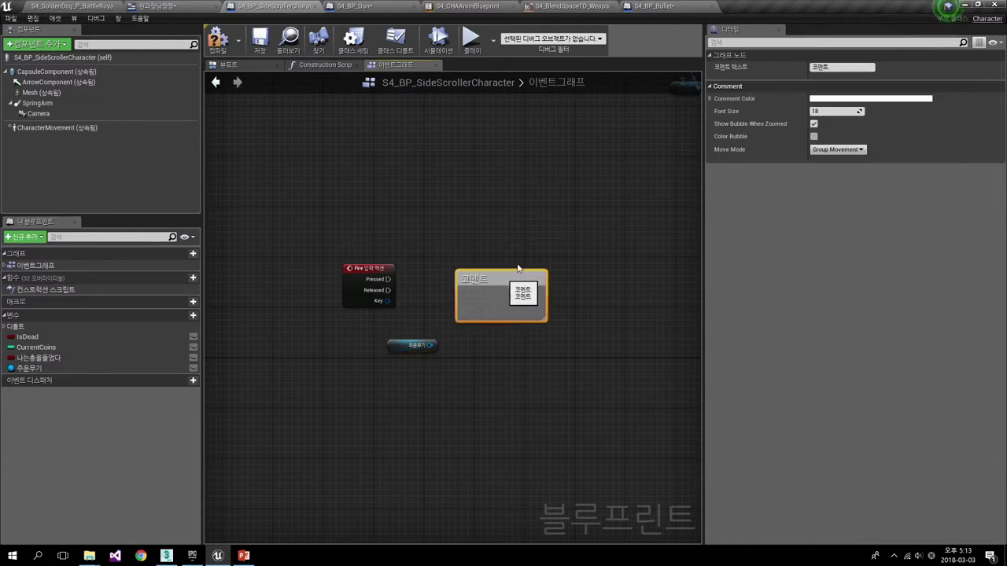
double_click(543, 255)
text(발사해라)
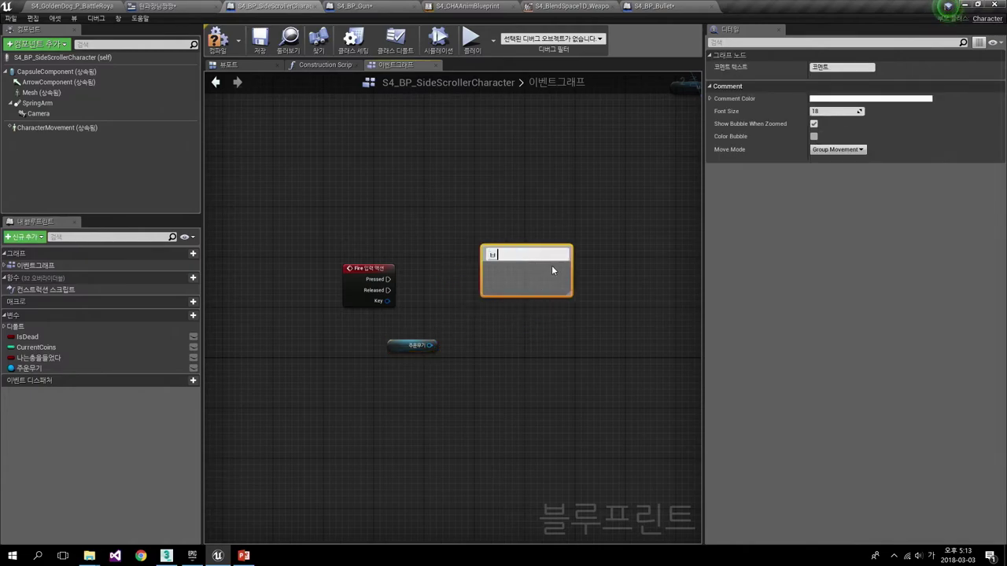
key(Return)
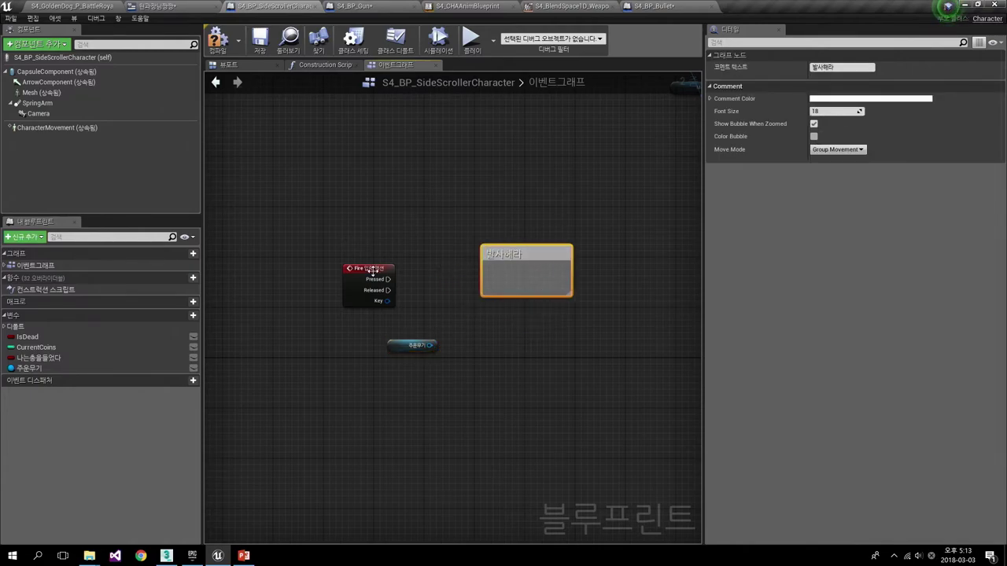
drag(370, 269, 382, 256)
click(436, 292)
double_click(521, 250)
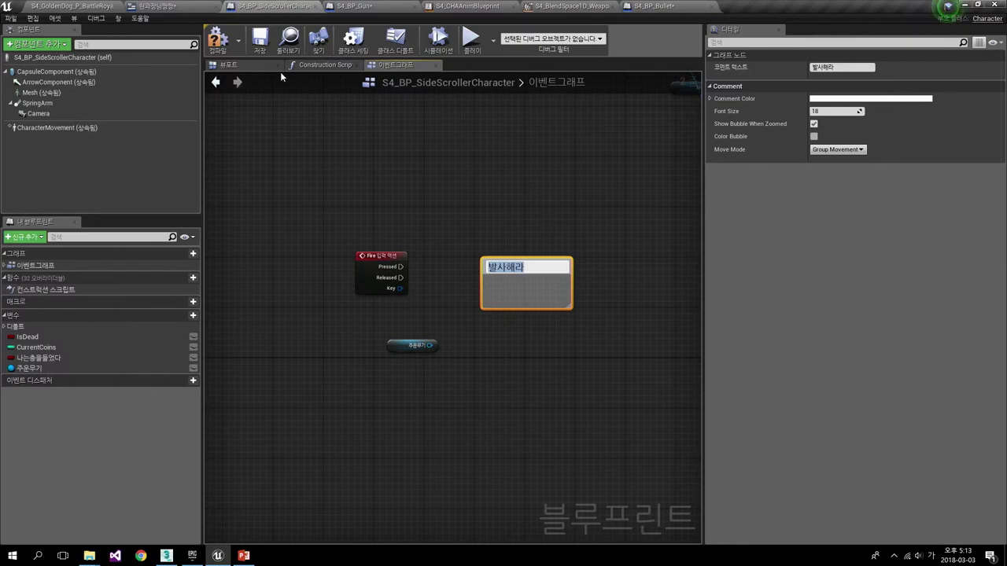
- In S4_BP_Gun, inspect the DoFire event and its spawn actor node
click(354, 6)
scroll(411, 418, down, 2)
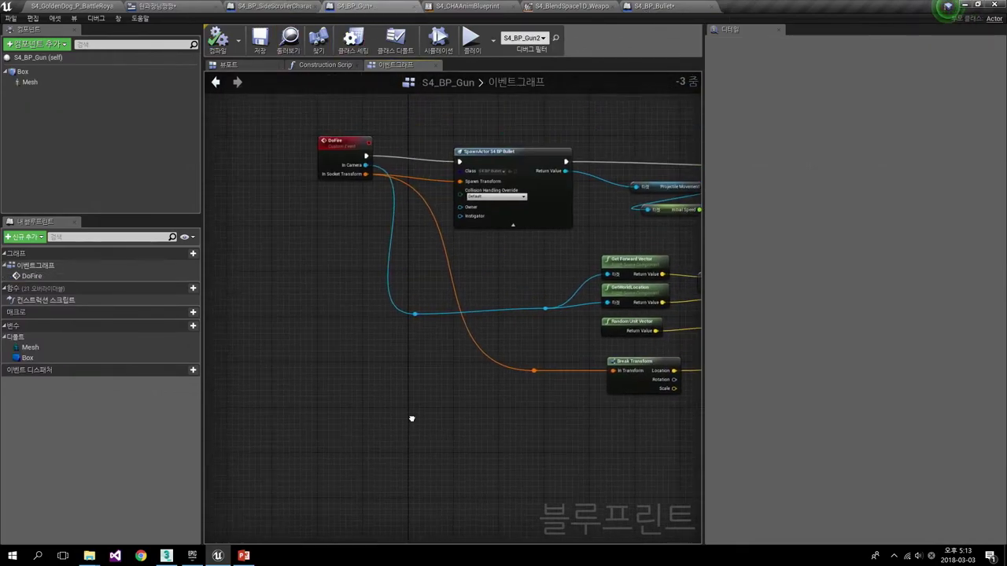
mouse_move(416, 386)
right_down()
mouse_move(328, 349)
mouse_move(410, 379)
right_up()
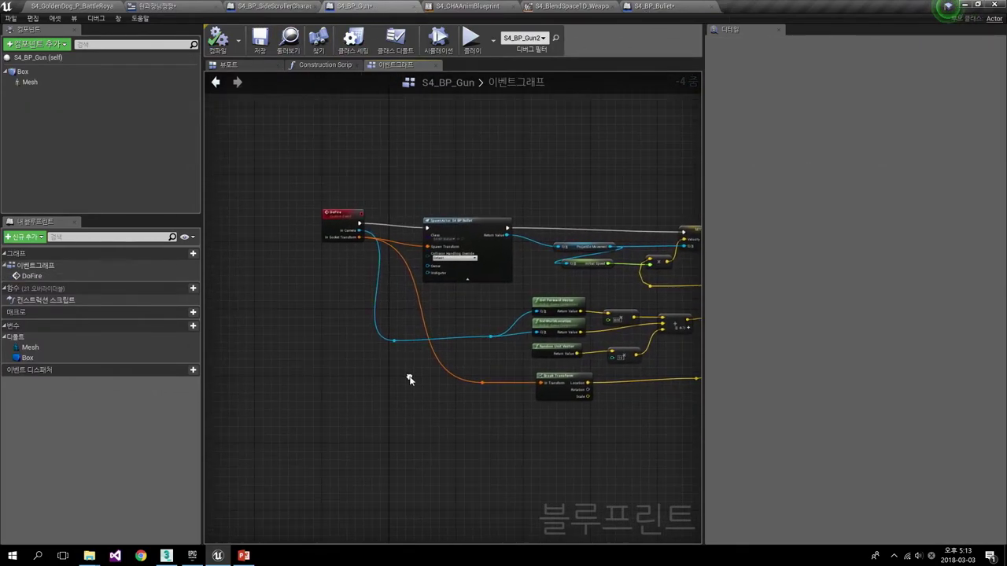
click(344, 210)
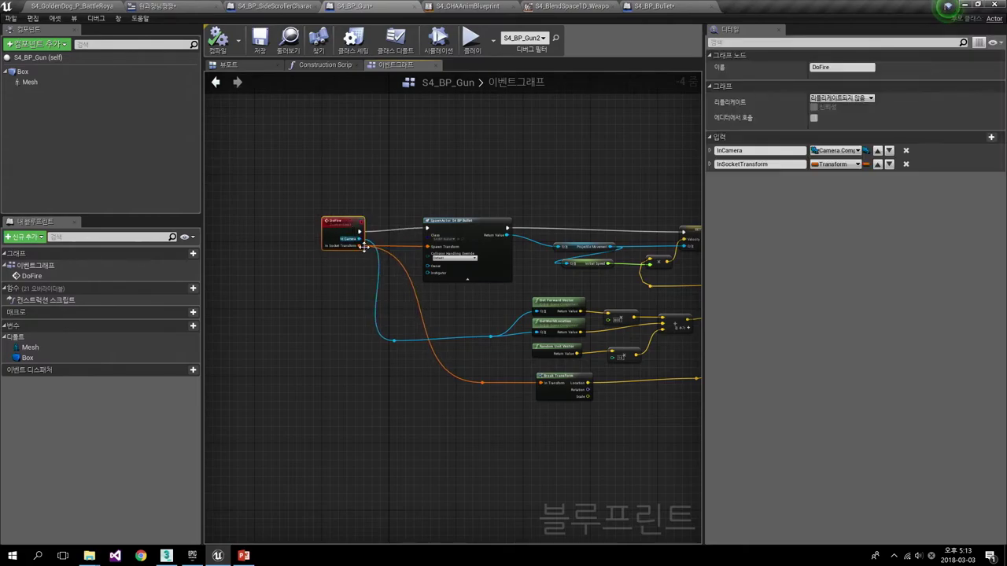
scroll(362, 232, up, 3)
scroll(315, 311, up, 1)
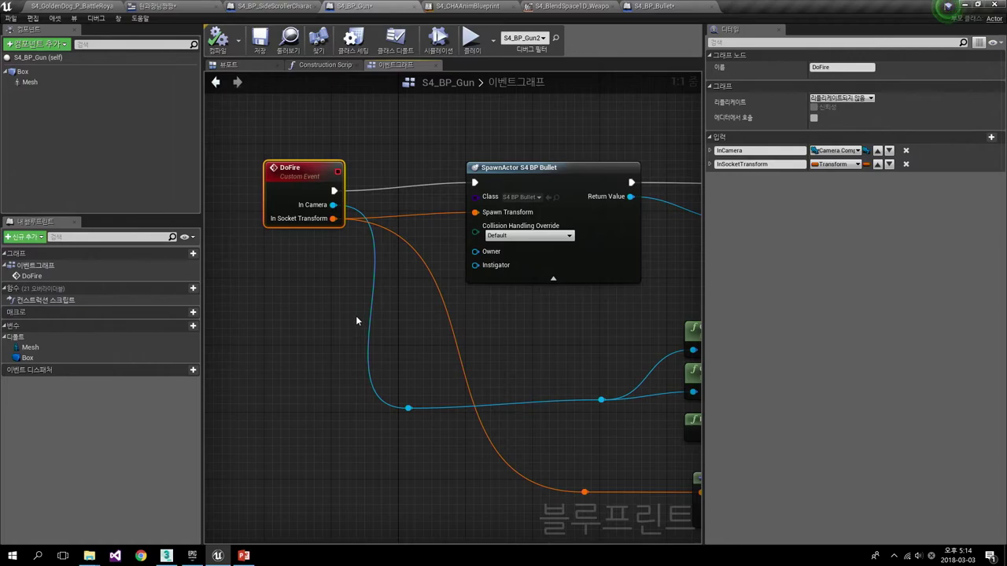
drag(309, 155, 309, 147)
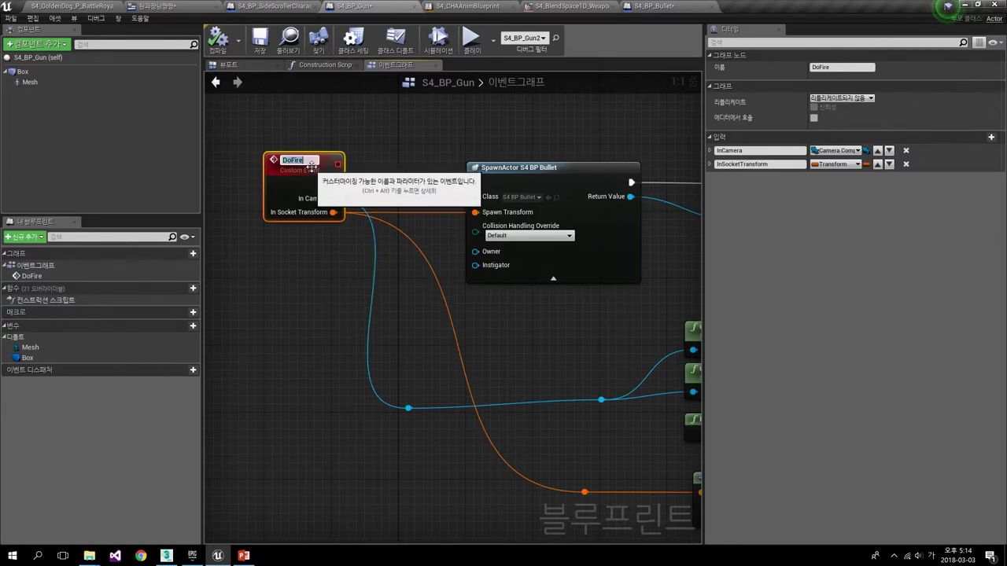
click(387, 158)
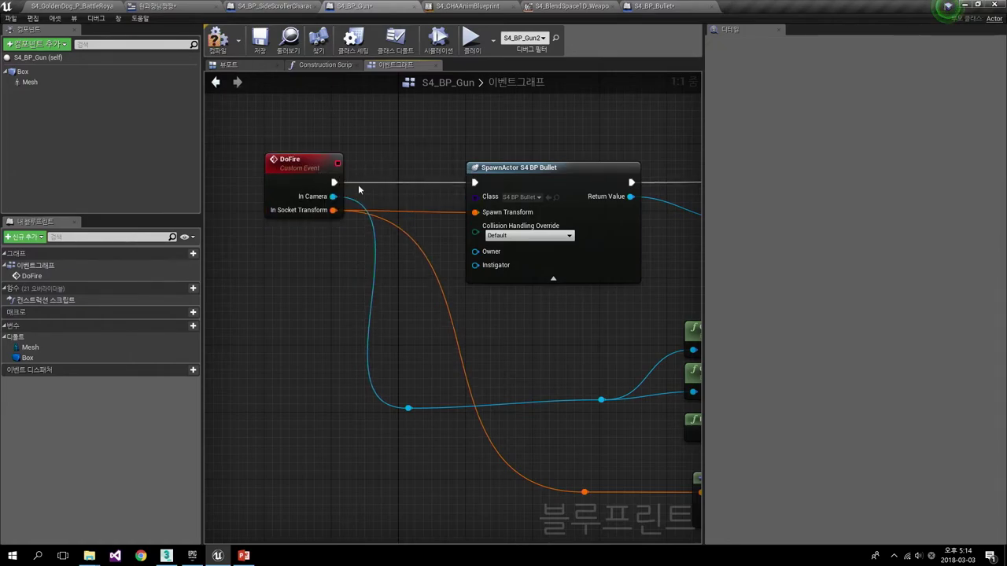
right_drag(356, 202, 410, 187)
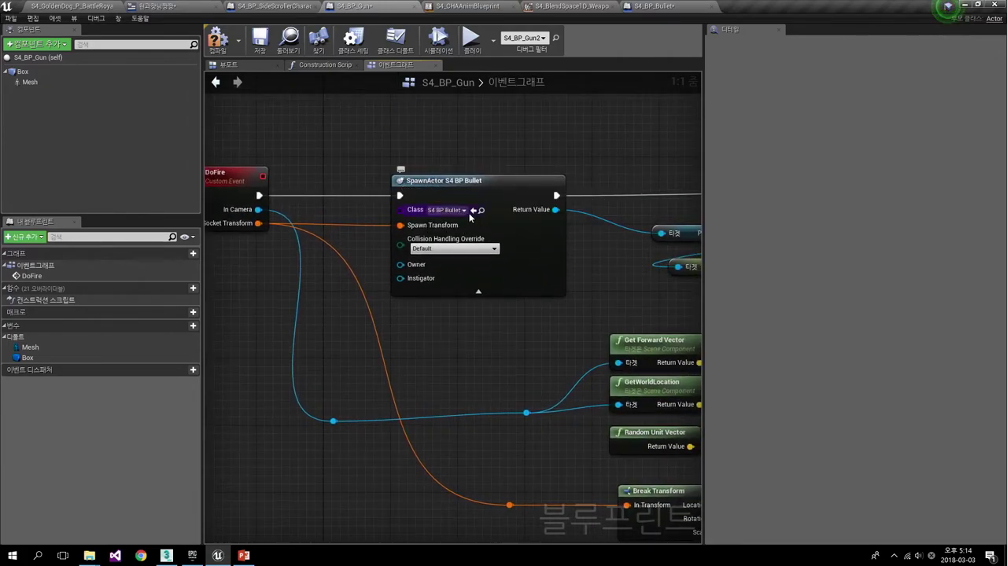
click(464, 210)
click(465, 214)
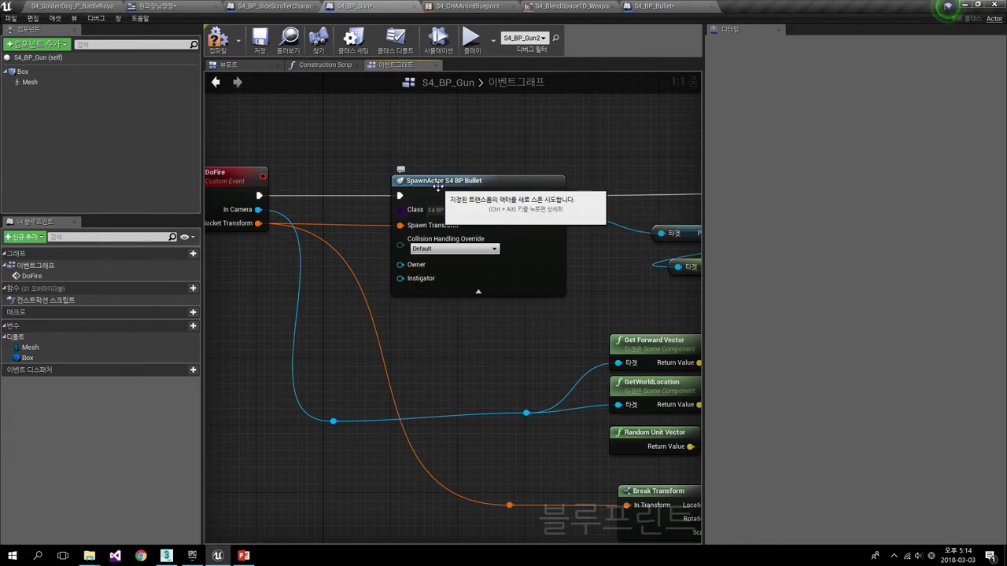
- Review the forward vector, transform and SET Velocity nodes, then view S4_BP_Bullet
right_drag(424, 280, 260, 280)
scroll(425, 279, down, 1)
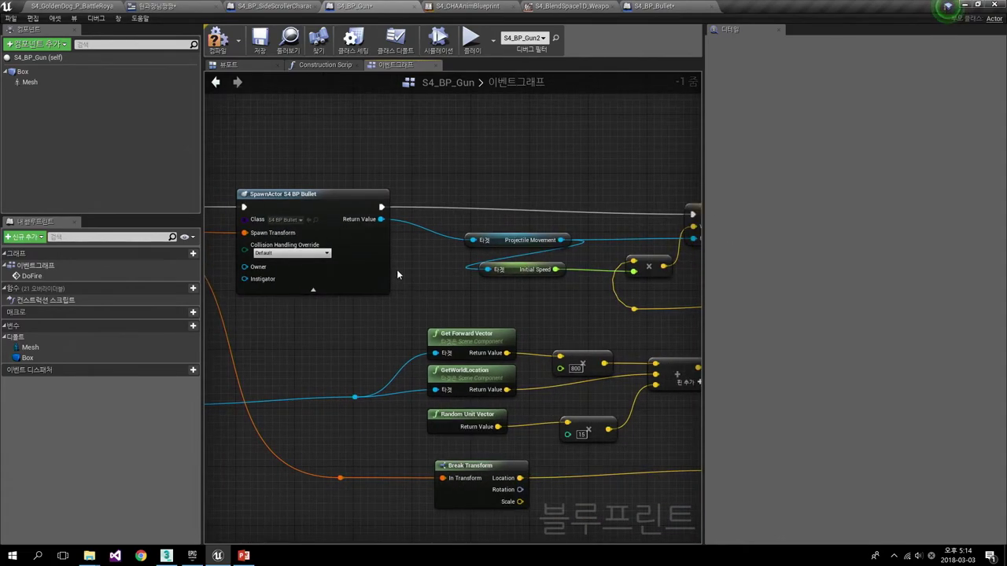
mouse_move(396, 269)
right_down()
mouse_move(510, 314)
mouse_move(437, 240)
mouse_move(437, 182)
right_up()
scroll(437, 240, down, 1)
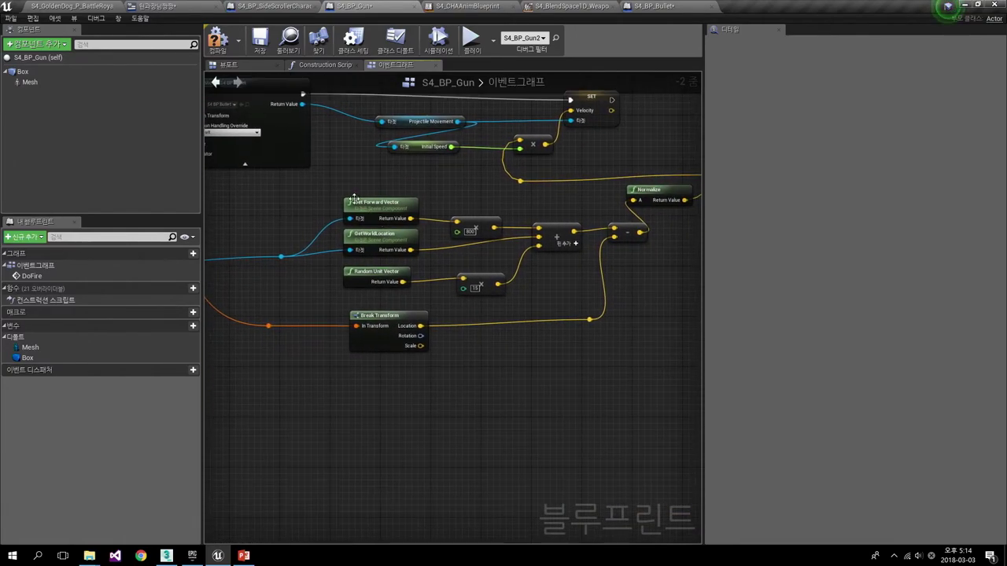
right_drag(208, 228, 504, 267)
scroll(393, 169, up, 2)
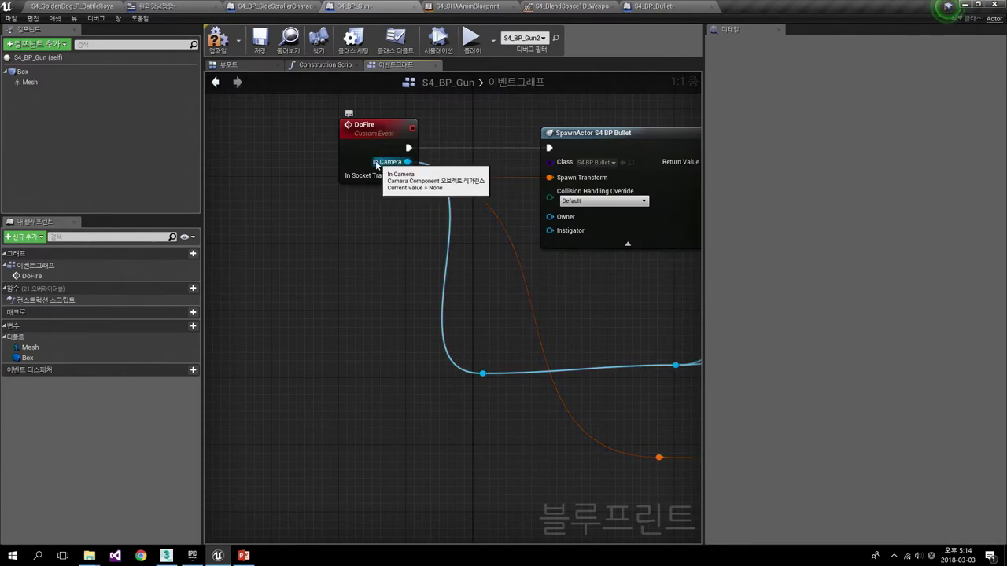
right_drag(394, 359, 138, 312)
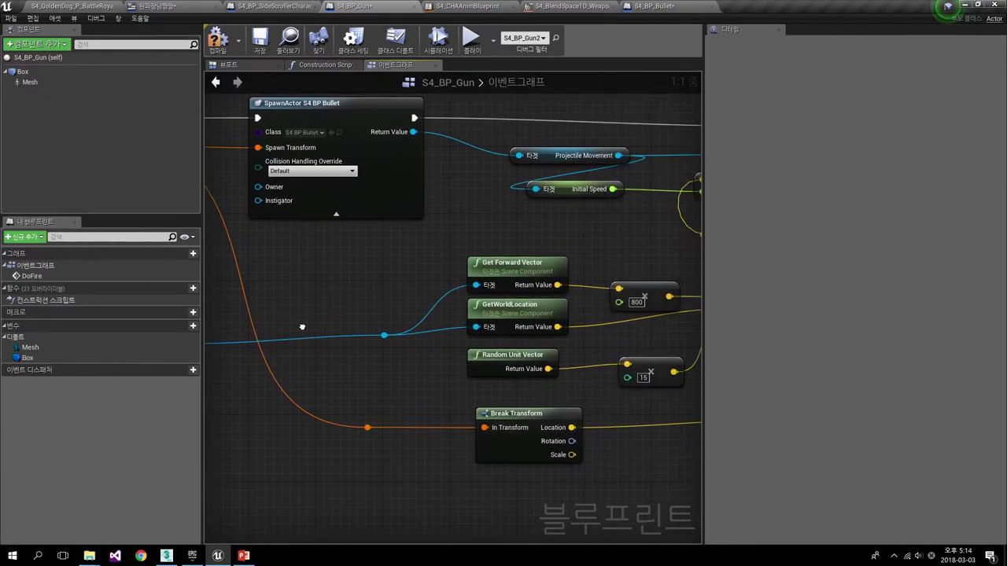
mouse_move(383, 311)
right_down()
mouse_move(482, 336)
mouse_move(466, 262)
mouse_move(437, 221)
mouse_move(420, 317)
mouse_move(399, 335)
mouse_move(391, 323)
right_up()
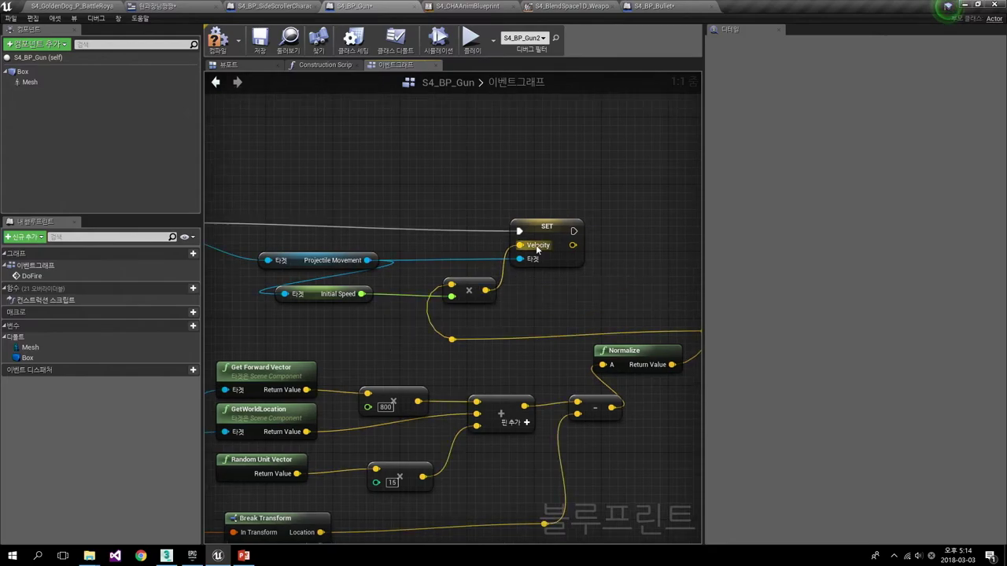
right_drag(377, 314, 500, 303)
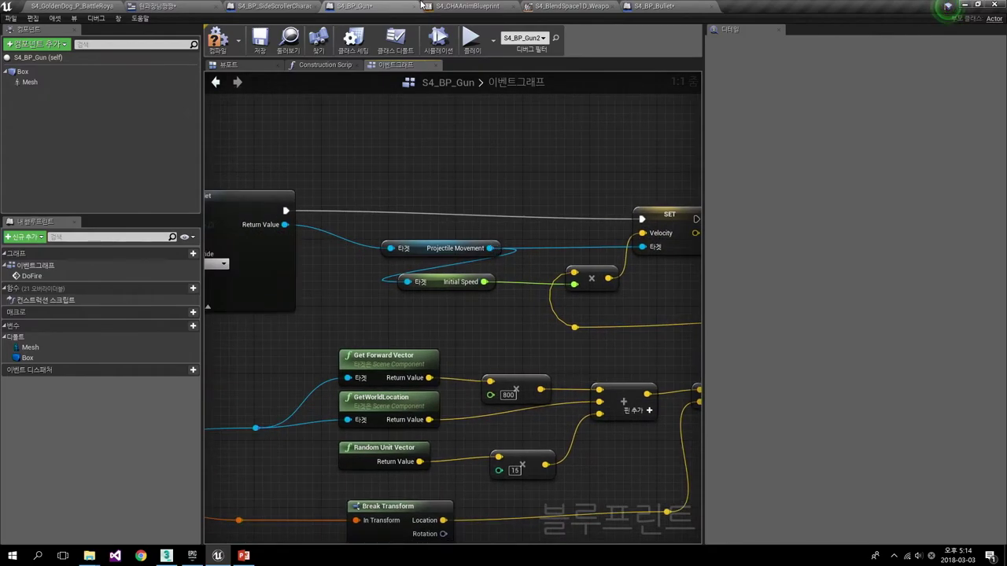
click(680, 6)
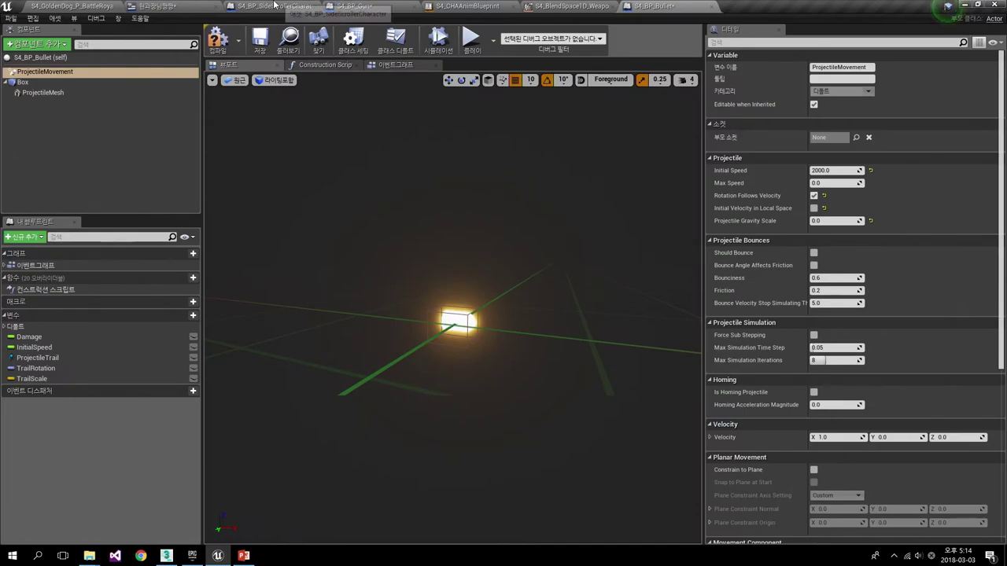
- In the character graph, add Do Fire on 주운무기 triggered by Fire Pressed
click(271, 6)
click(66, 5)
click(161, 6)
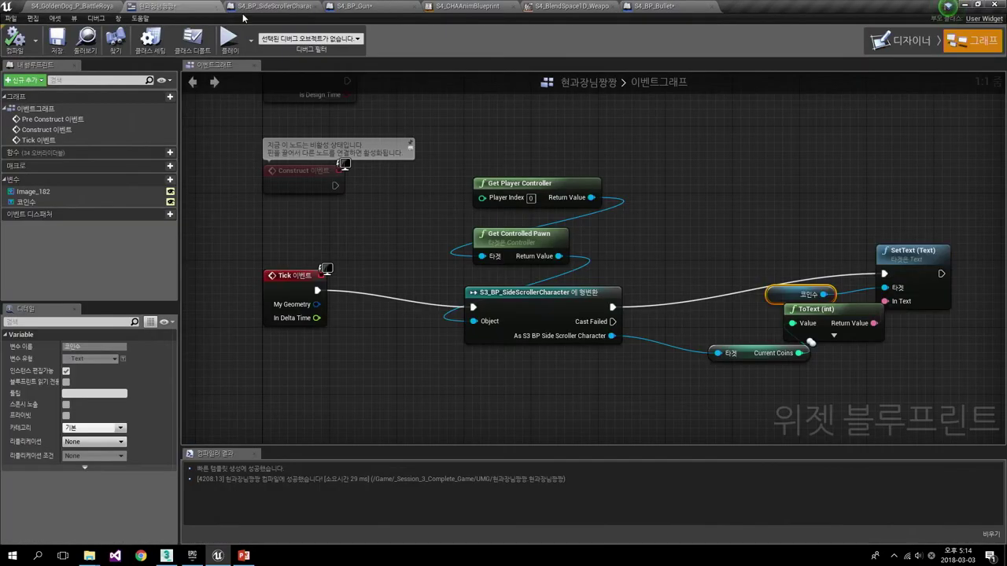
click(259, 6)
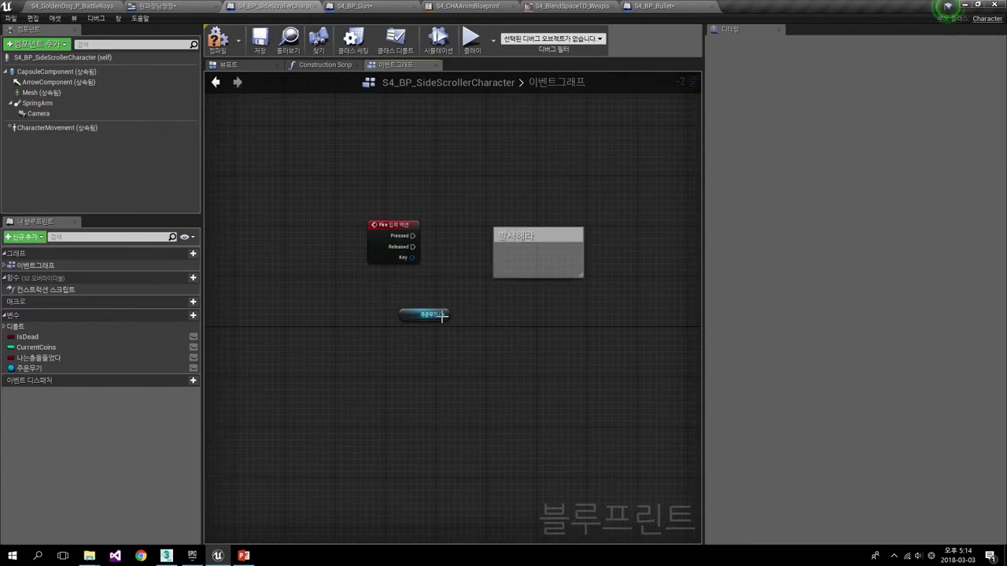
drag(503, 254, 511, 253)
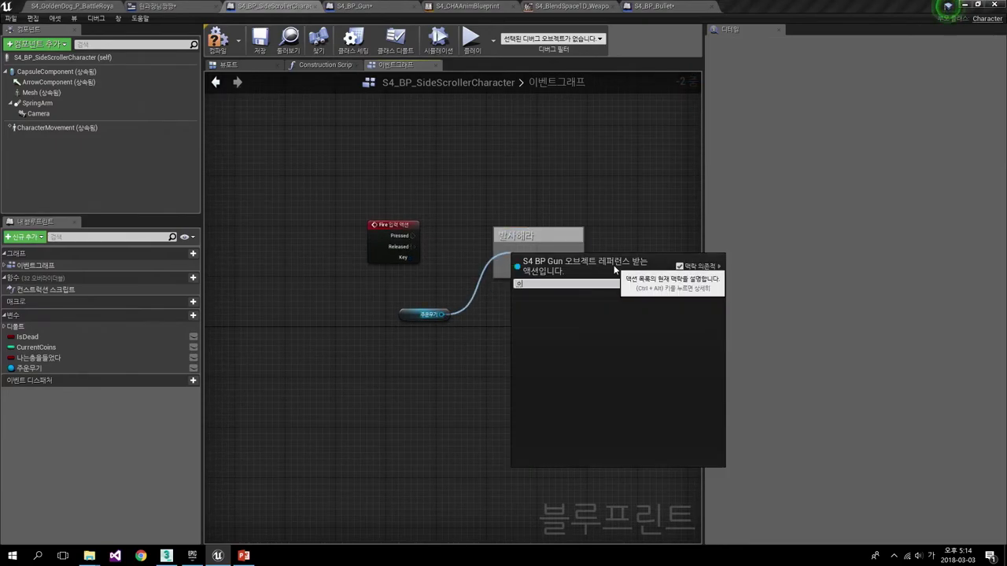
text(dofire)
key(Return)
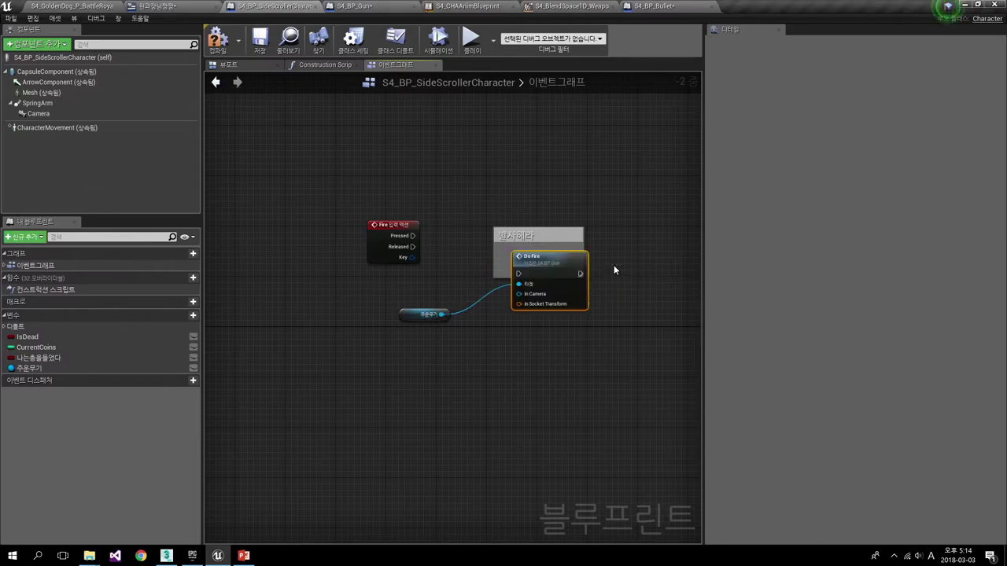
drag(551, 258, 551, 219)
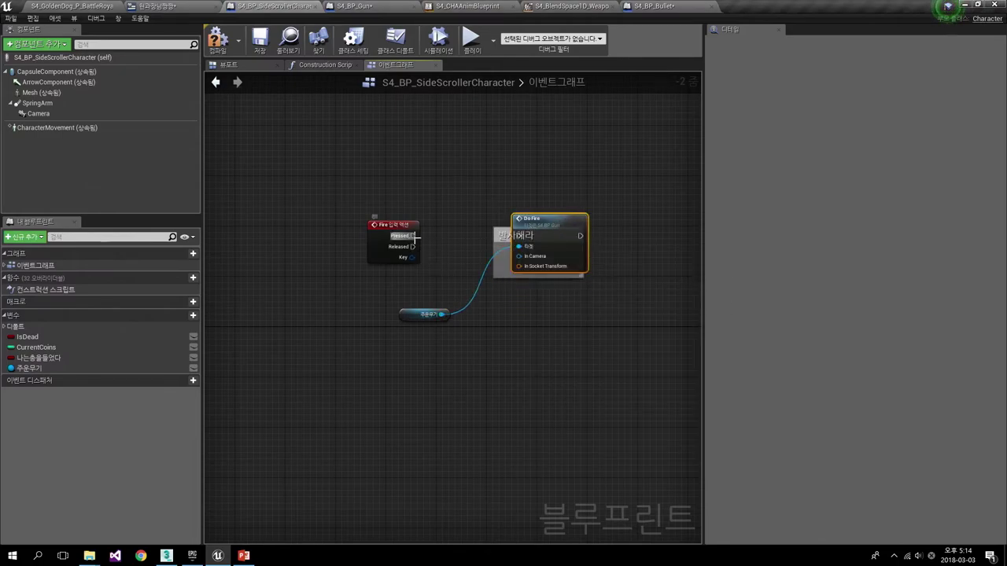
mouse_move(415, 236)
mouse_down()
mouse_move(517, 236)
mouse_move(522, 328)
mouse_up()
- Delete the 발사해라 comment and feed Get Camera into Do Fire's In Camera
key(Delete)
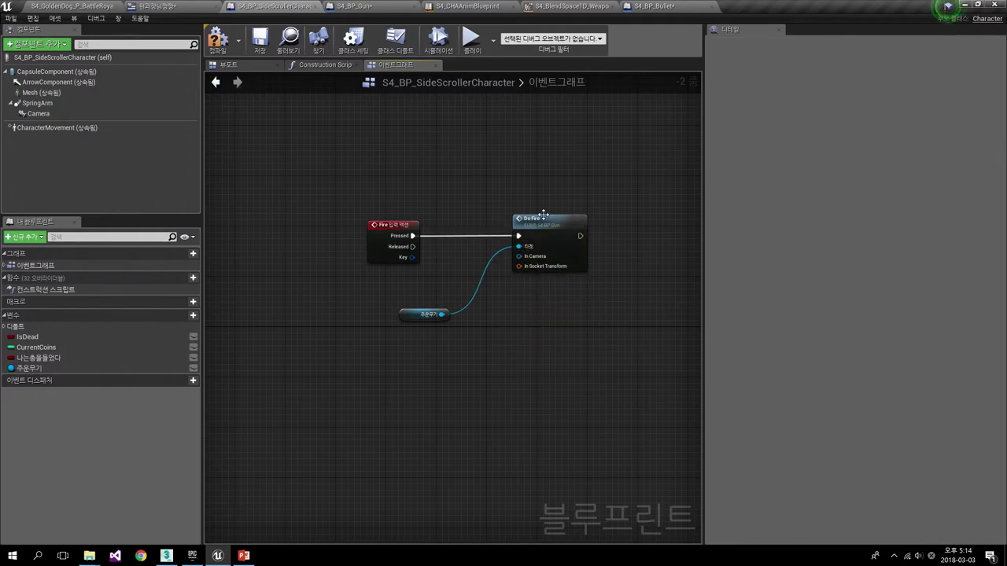
drag(573, 218, 634, 218)
right_drag(635, 219, 587, 194)
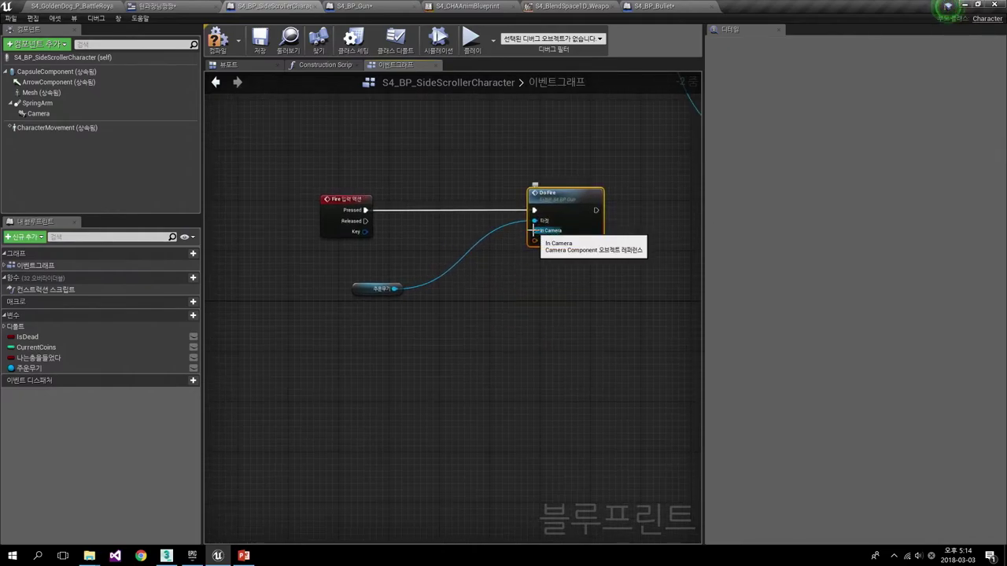
drag(535, 231, 431, 233)
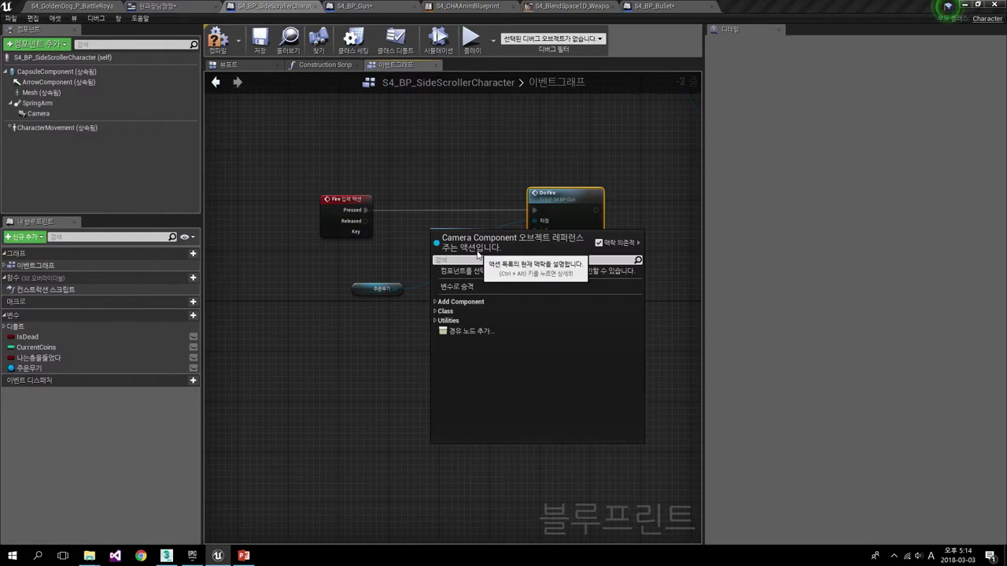
text(get)
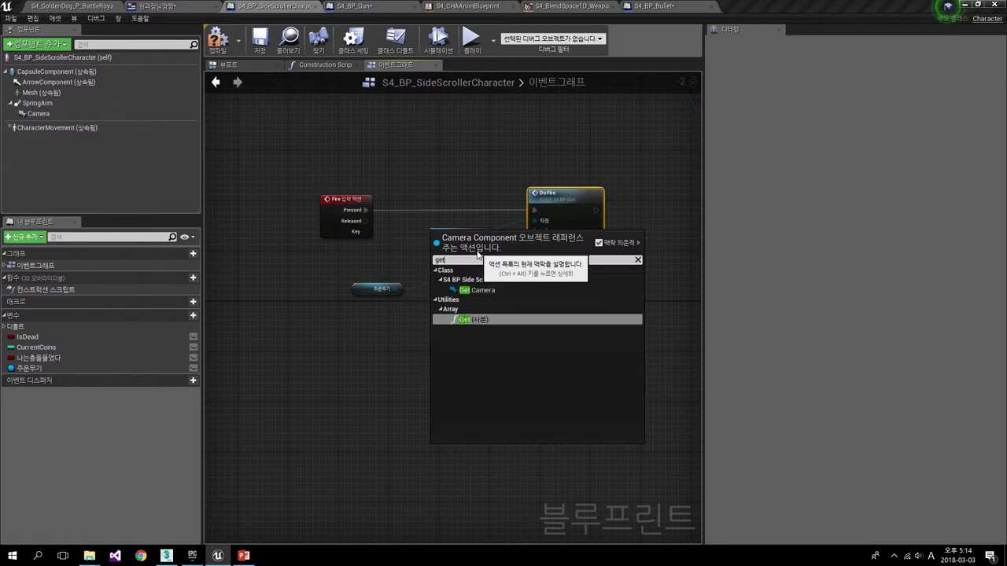
key(Up)
key(Return)
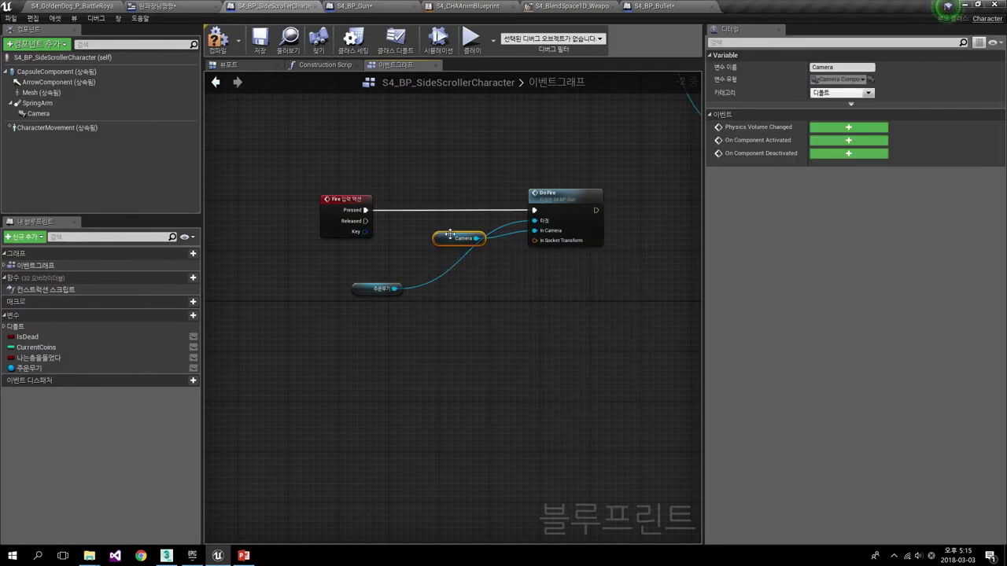
- Rearrange the nodes and connect 주운무기 to Do Fire's target input
drag(579, 200, 629, 200)
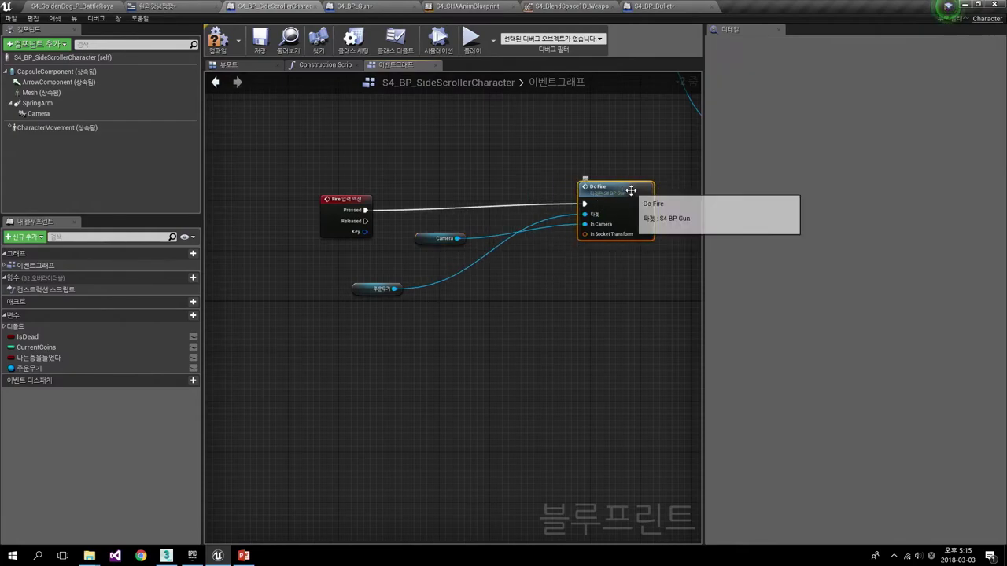
mouse_move(357, 289)
mouse_down()
mouse_move(421, 322)
mouse_move(342, 294)
mouse_up()
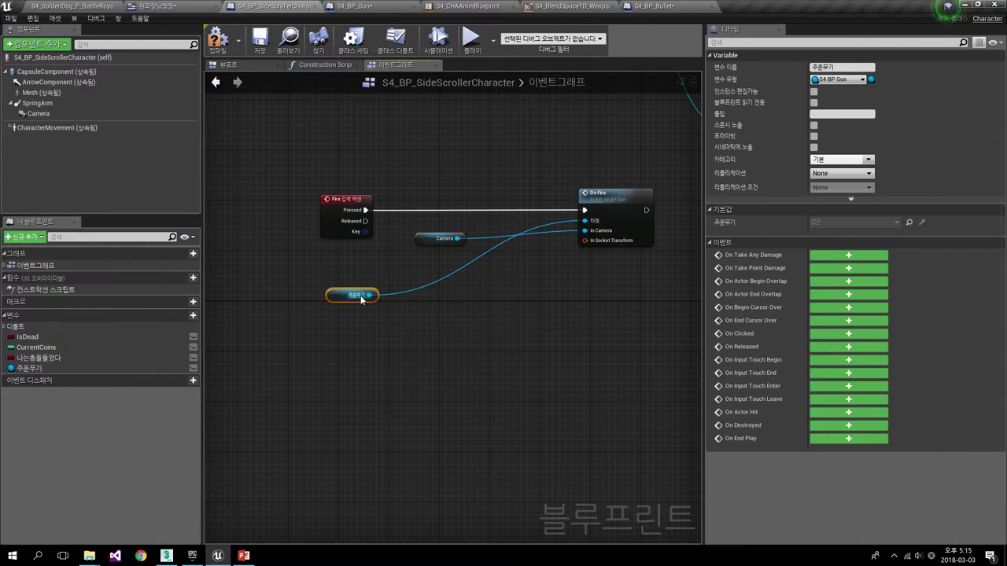
mouse_move(372, 296)
ctrl+mouse_down()
mouse_move(449, 314)
mouse_move(584, 220)
ctrl+mouse_up()
click(349, 368)
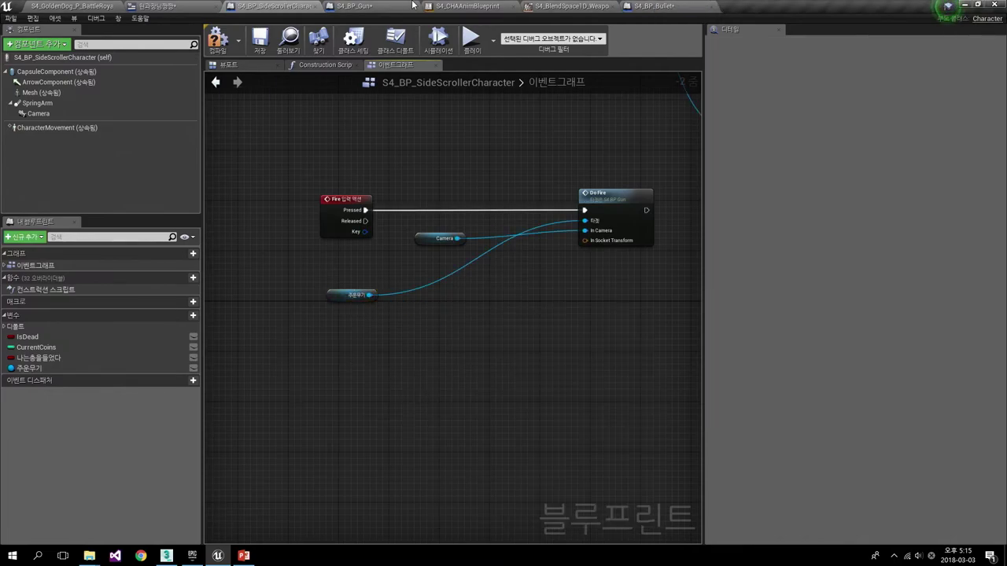
click(358, 6)
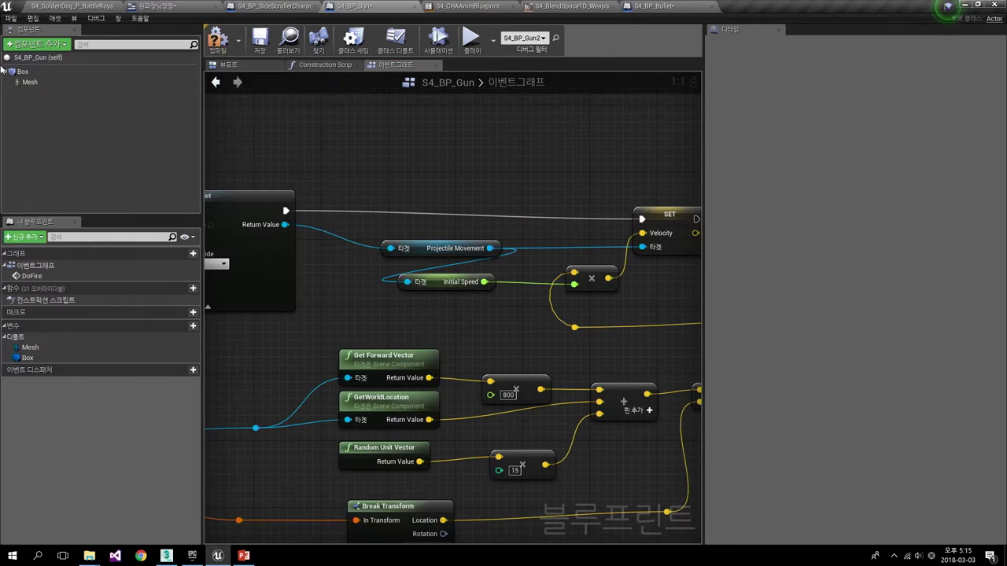
click(30, 82)
click(229, 64)
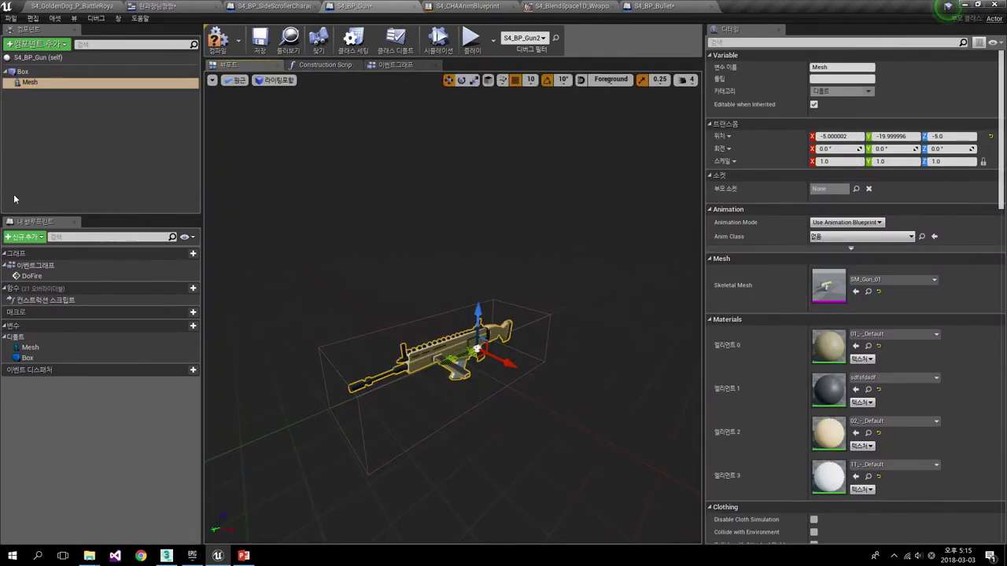
click(23, 72)
click(35, 83)
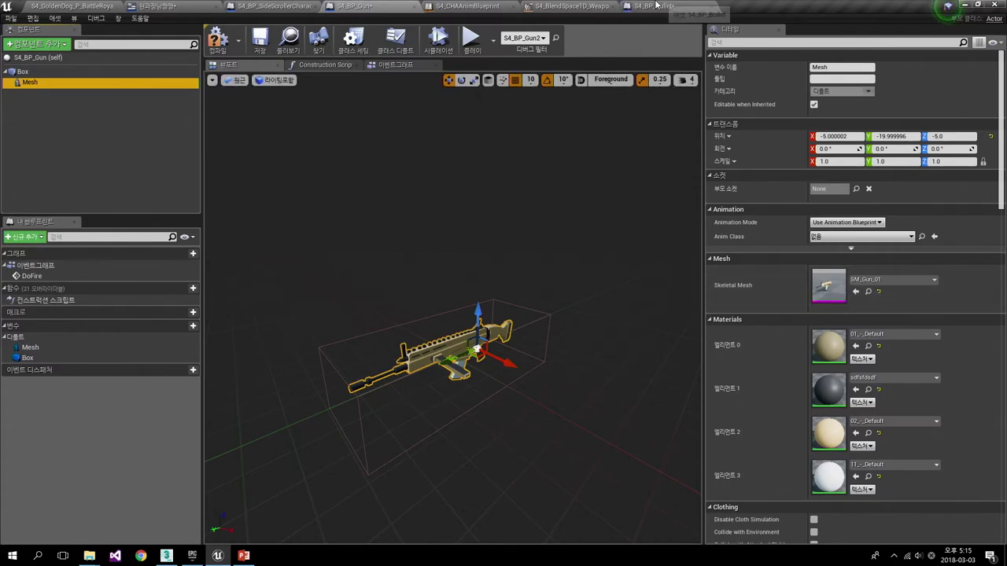
click(653, 6)
- Add a getter for the gun's Mesh from 주운무기
click(271, 6)
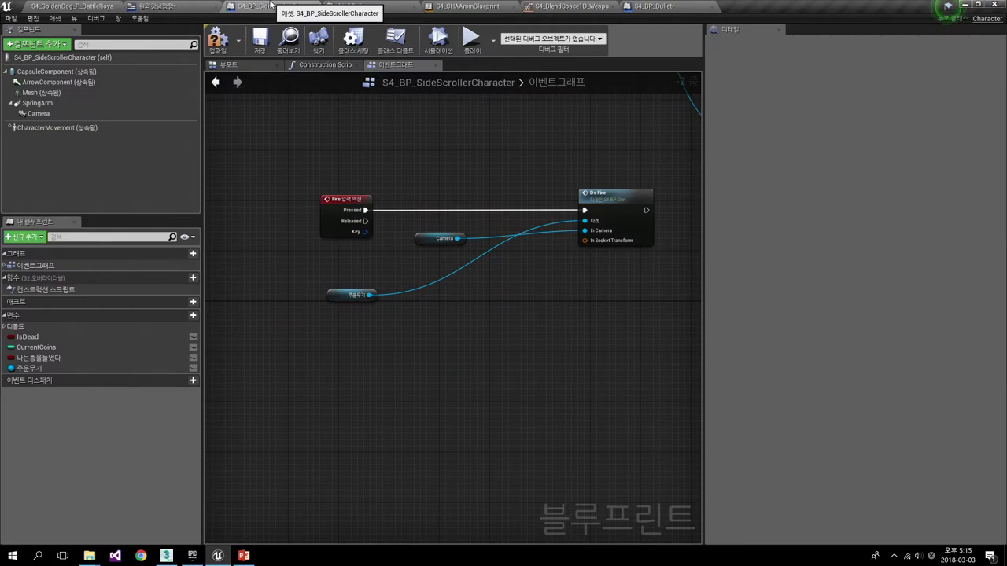
drag(369, 295, 462, 302)
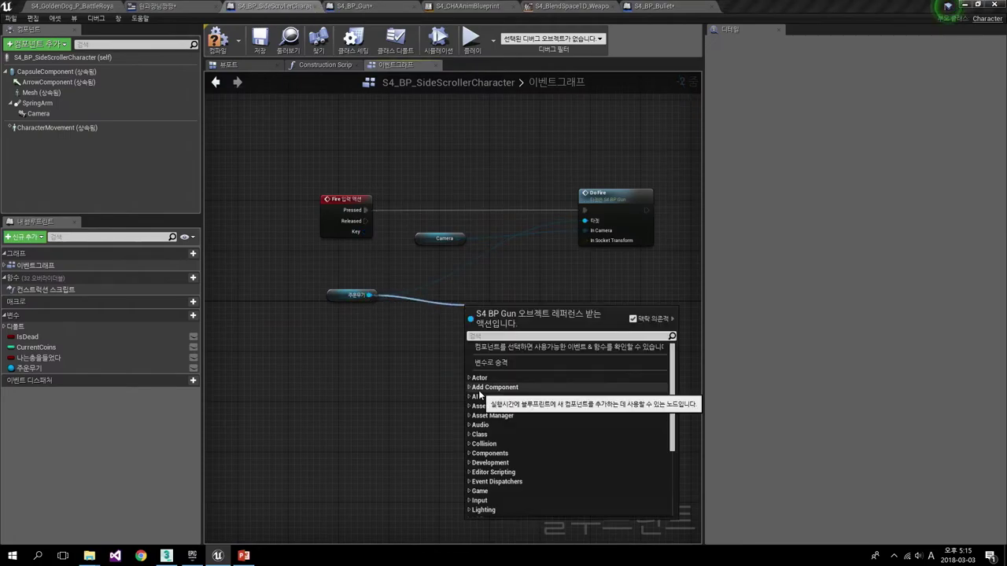
text(g)
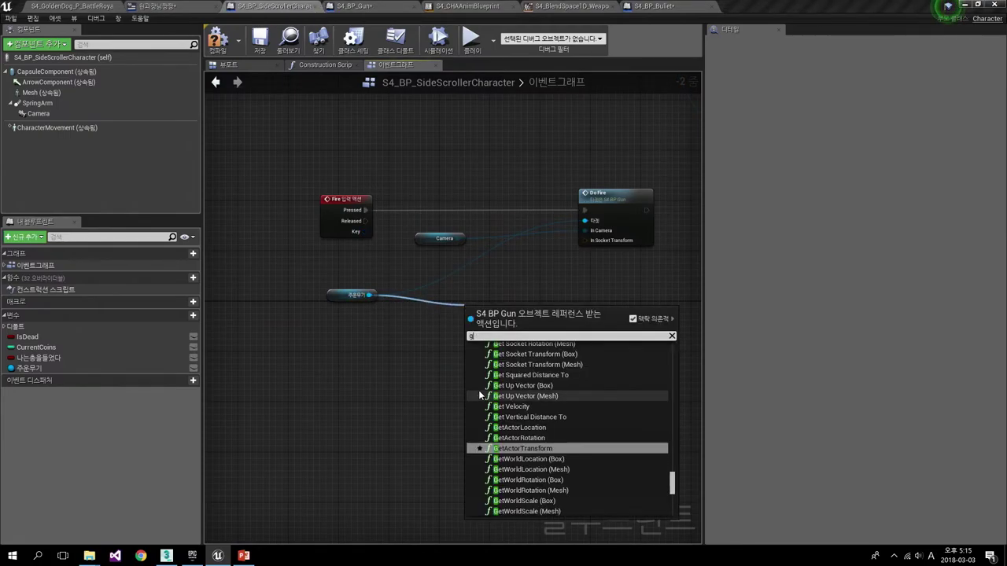
text(et mesh)
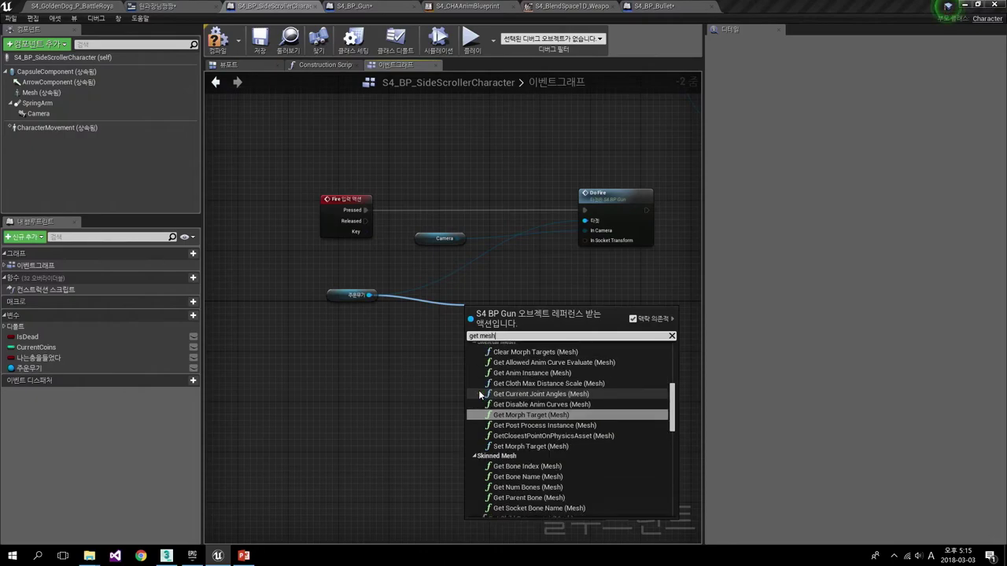
scroll(596, 431, down, 5)
scroll(566, 472, down, 5)
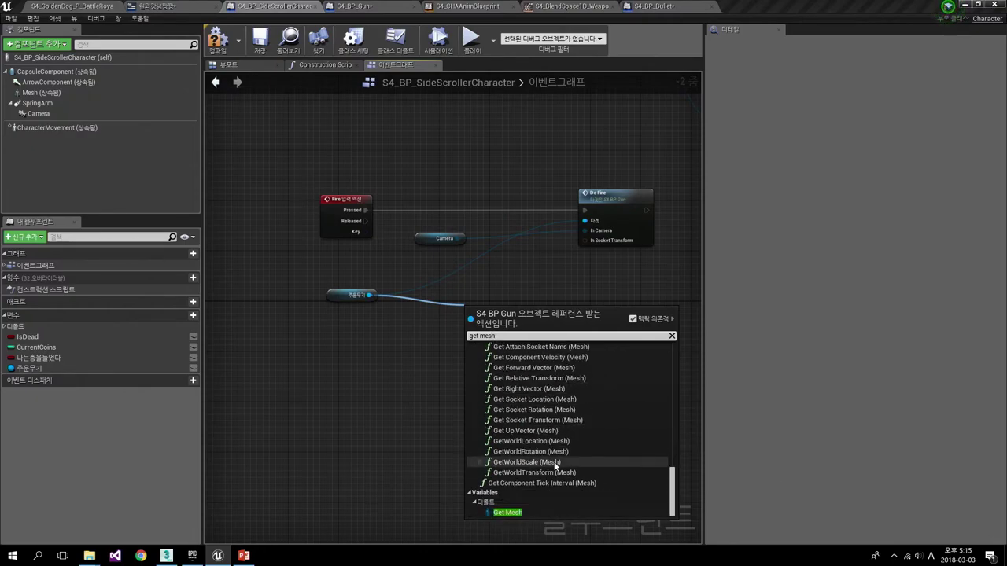
click(531, 517)
mouse_move(511, 317)
mouse_down()
mouse_move(442, 329)
mouse_move(488, 313)
mouse_up()
- Add Get Socket Transform with socket Gun01, feeding Do Fire's In Socket Transform
text(get s)
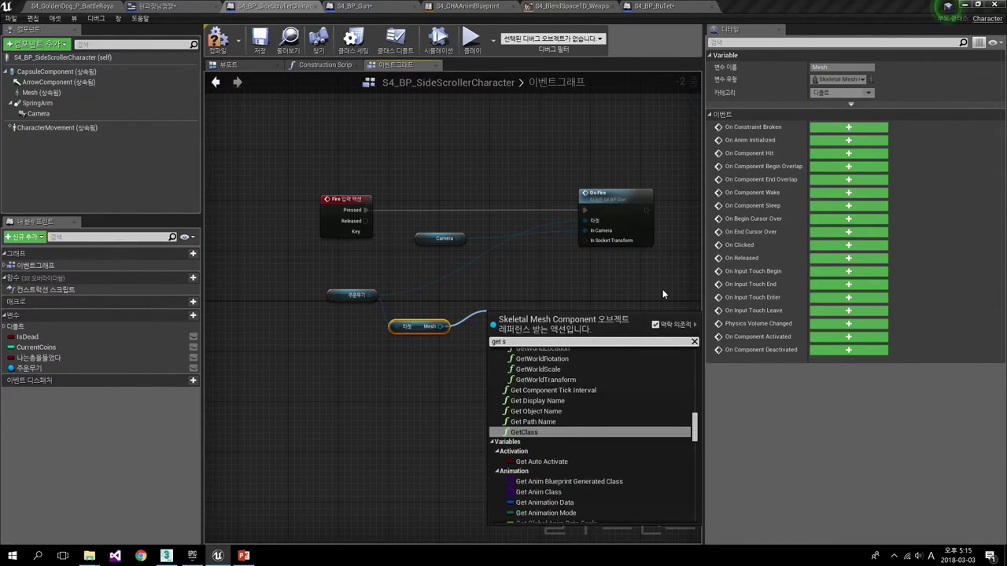
key(BackSpace)
key(BackSpace)
key(BackSpace)
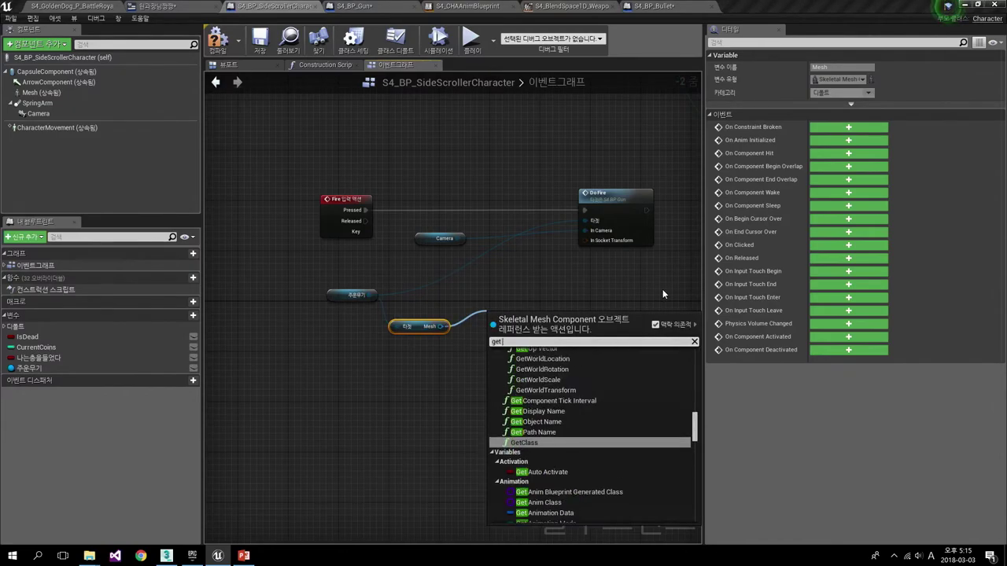
key(BackSpace)
text(et)
text( socket)
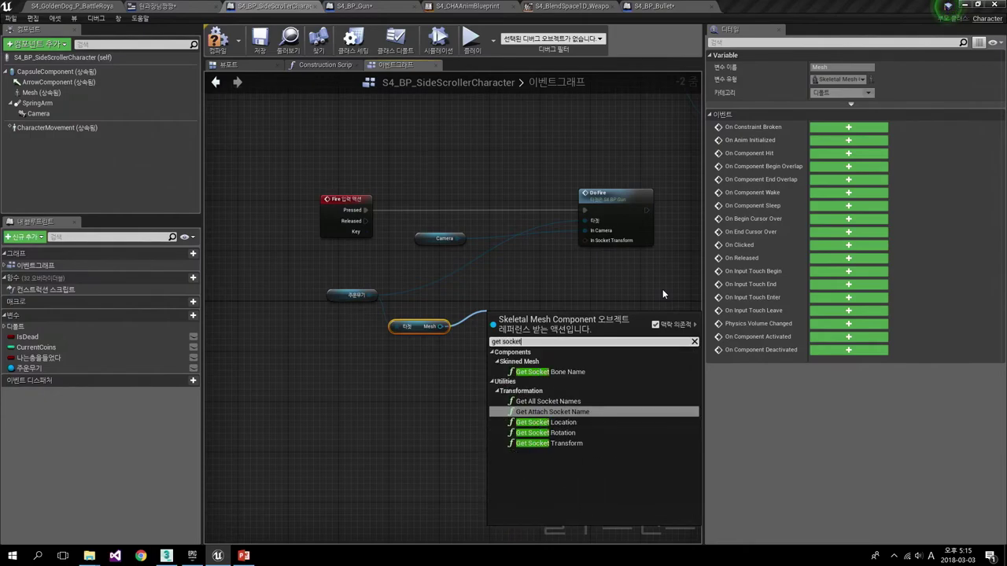
key(Down)
key(Down)
key(Down)
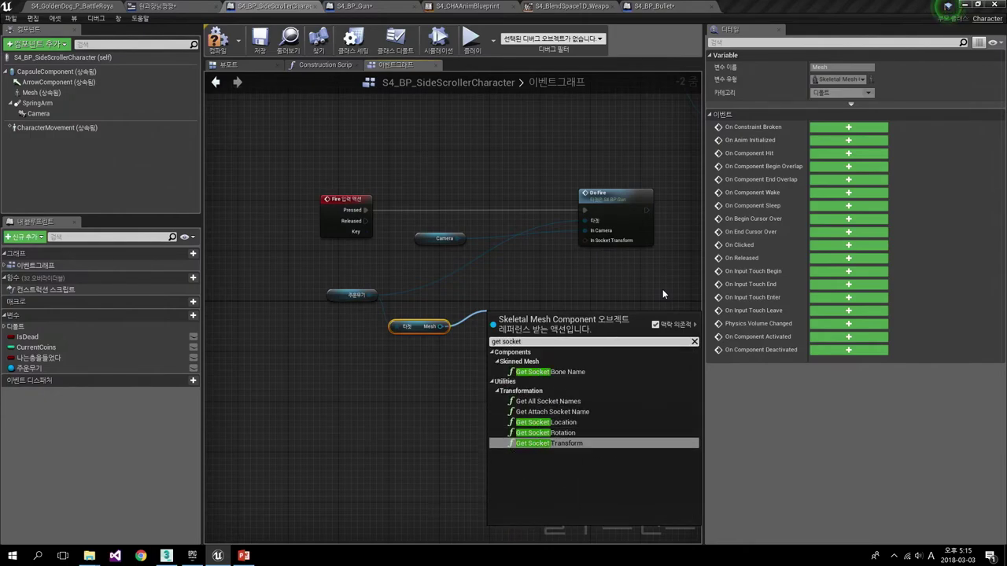
key(Return)
drag(548, 322, 555, 279)
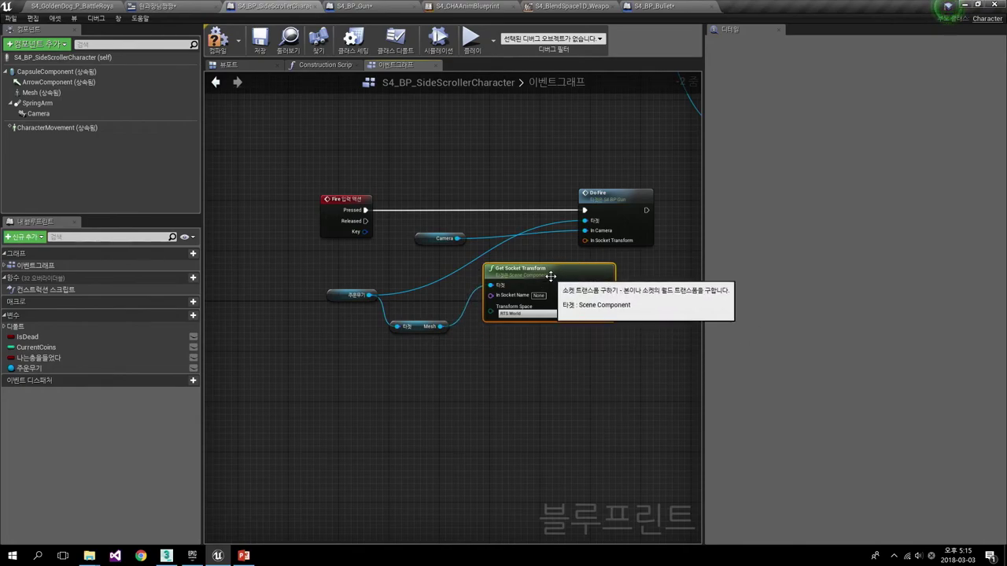
drag(620, 291, 584, 240)
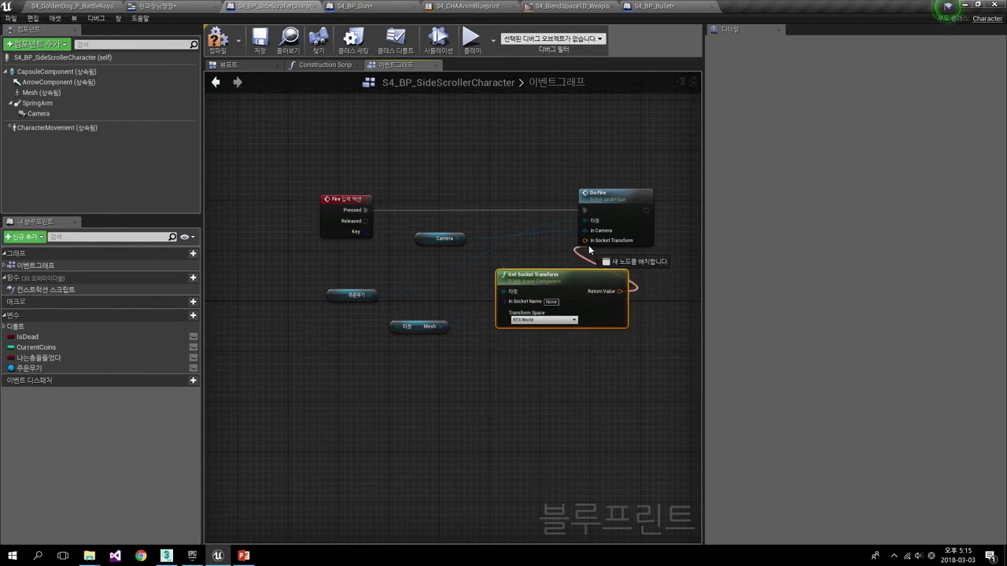
drag(620, 317, 601, 336)
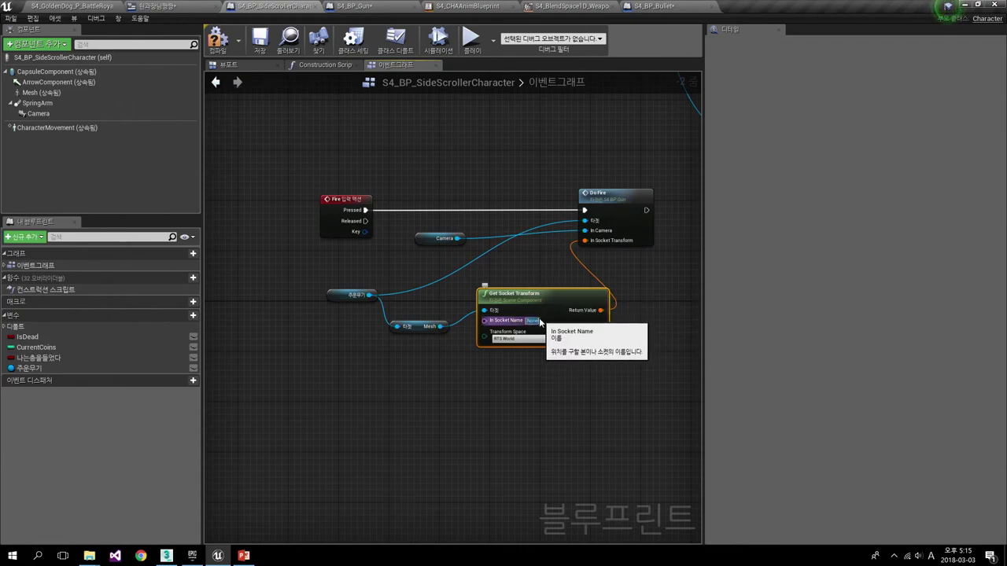
text(Gun)
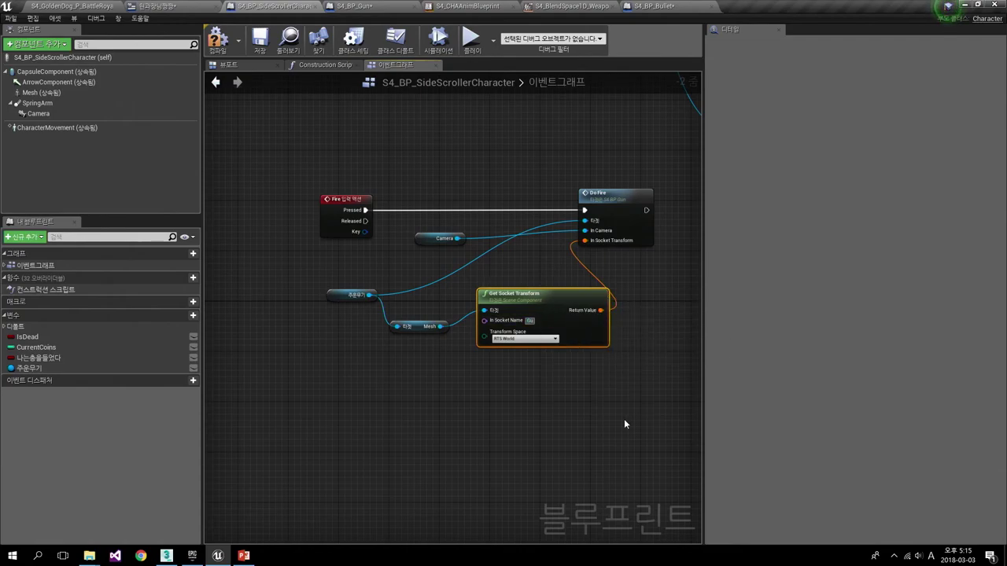
text(01)
key(Return)
- Locate and open the SM_Gun_01 mesh and its skeleton editor
click(354, 6)
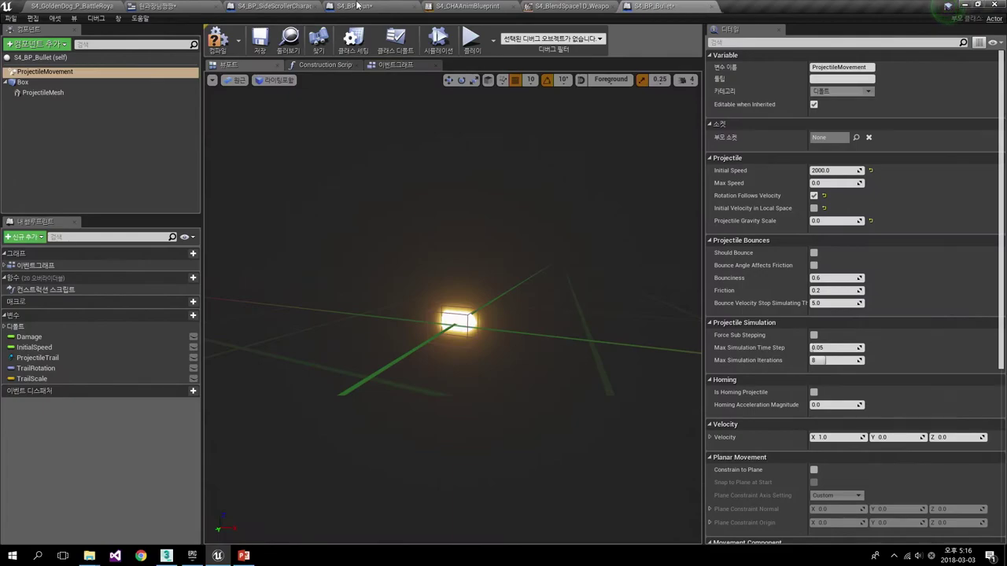
click(868, 291)
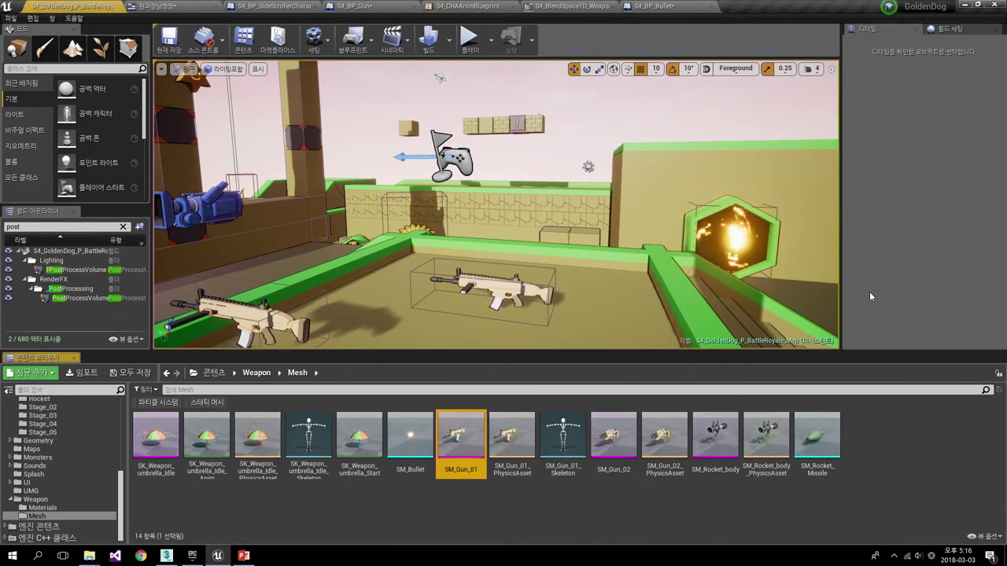
double_click(459, 437)
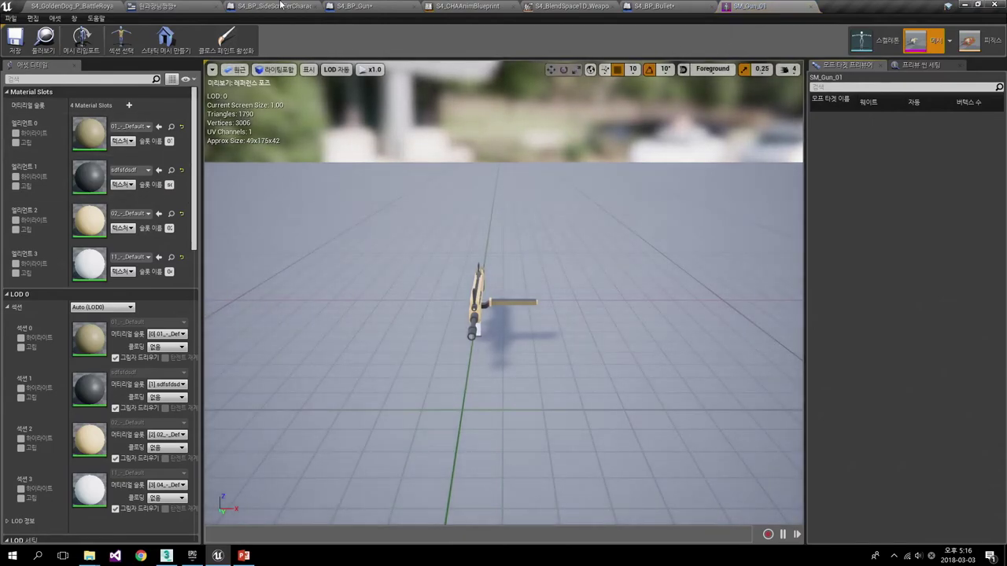
click(862, 40)
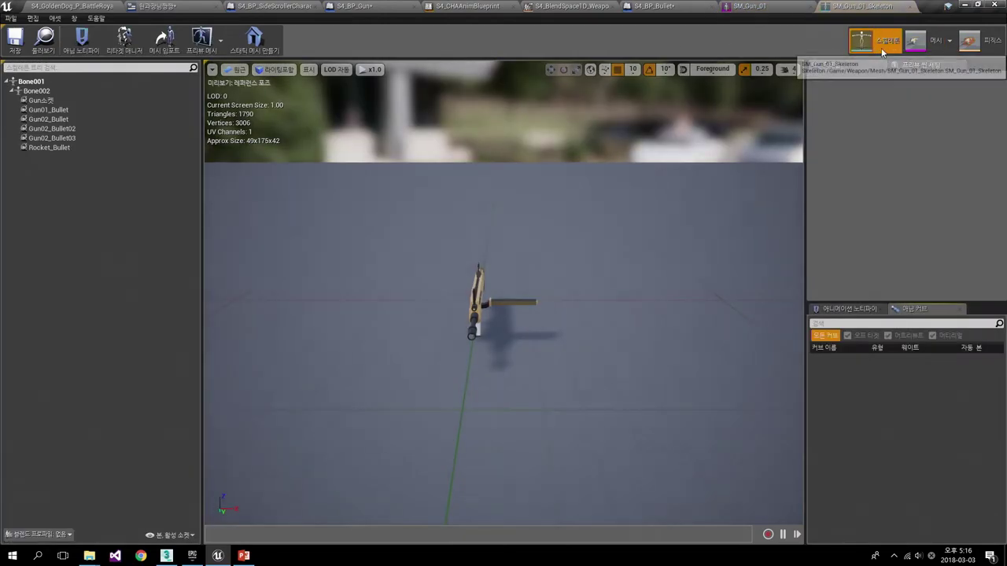
- Browse the skeleton's sockets to confirm the name Gun01_Bullet, then return to the character graph
click(43, 101)
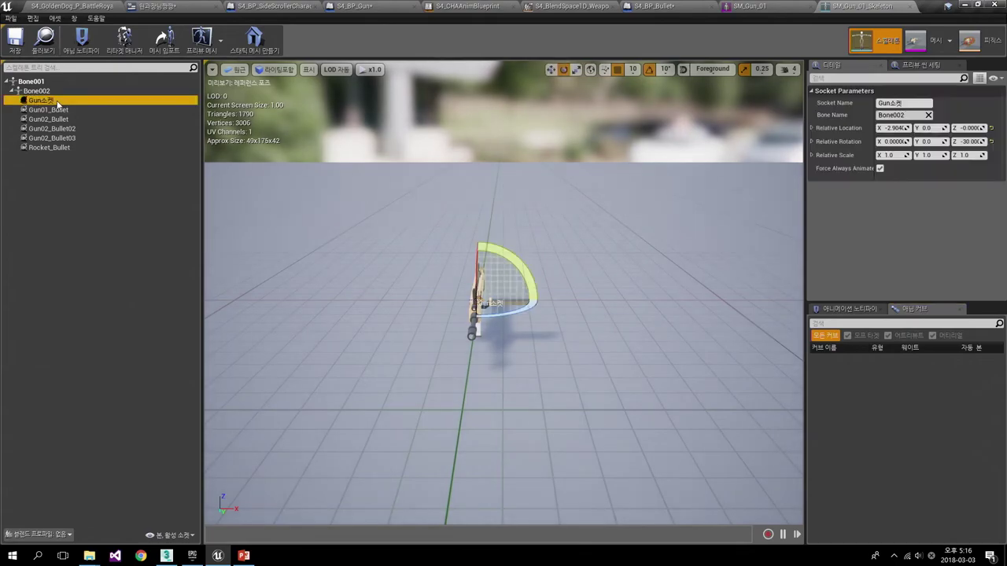
click(49, 110)
click(44, 100)
click(51, 128)
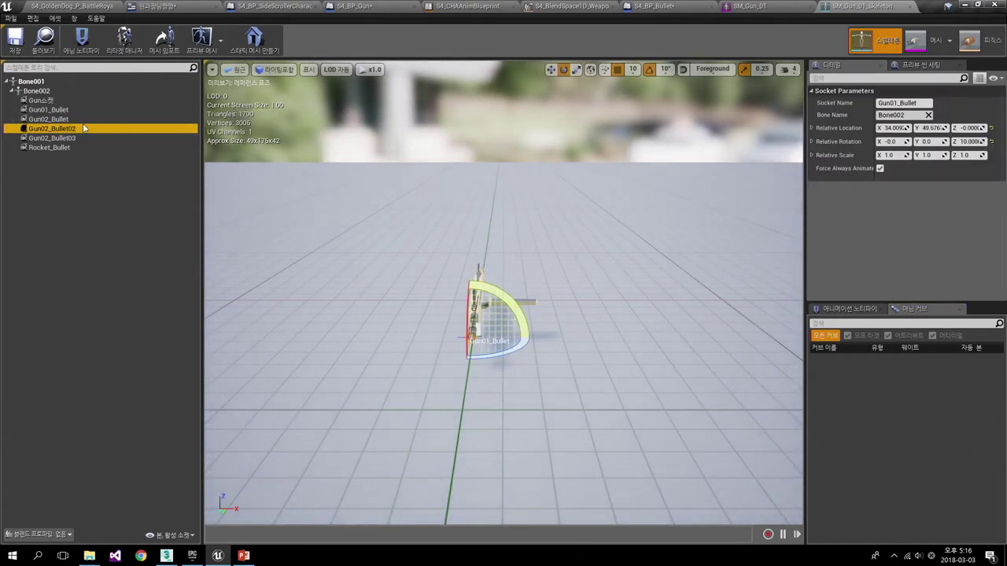
click(66, 118)
click(51, 128)
click(49, 147)
click(49, 109)
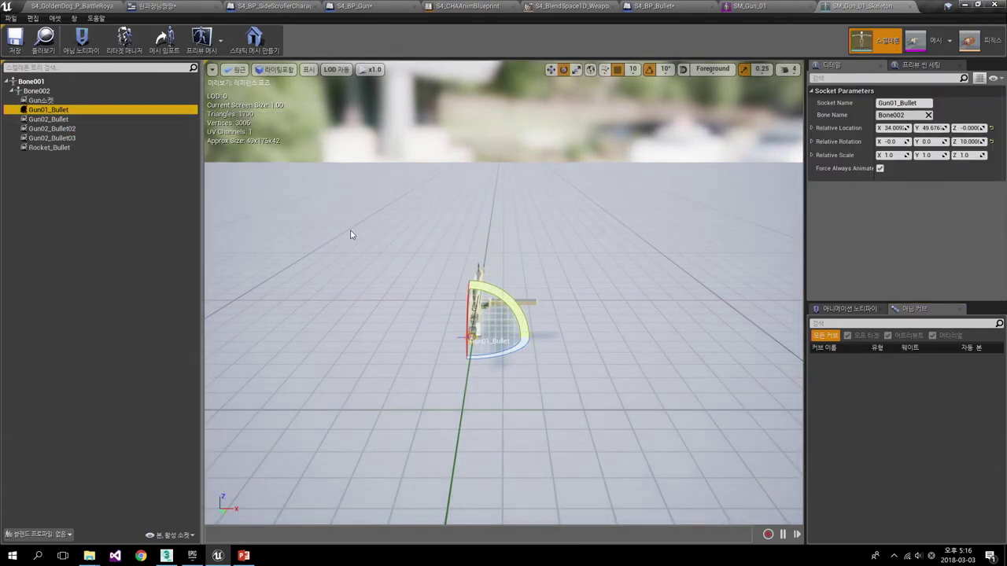
double_click(49, 110)
key(ctrl+c)
click(65, 170)
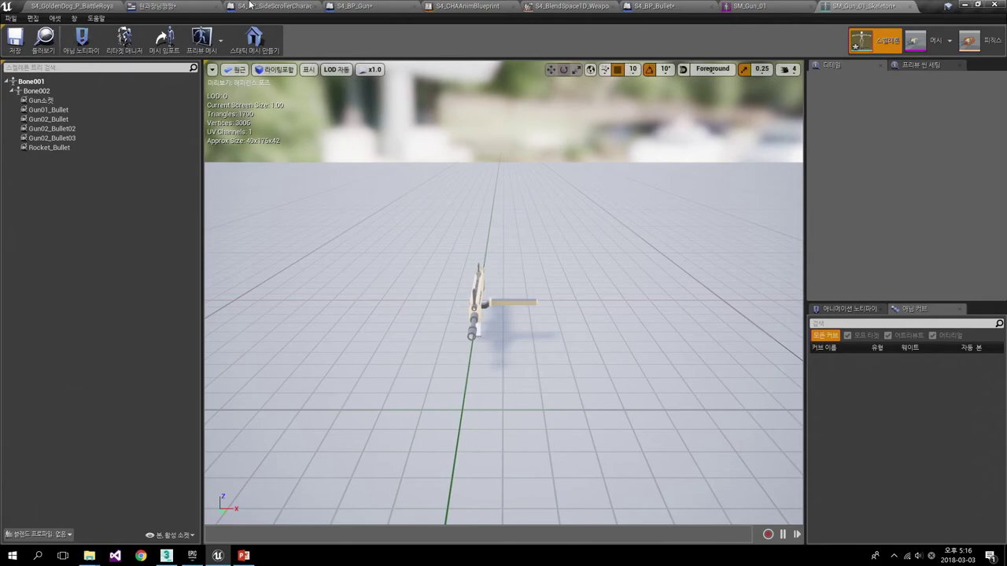
click(161, 5)
click(88, 5)
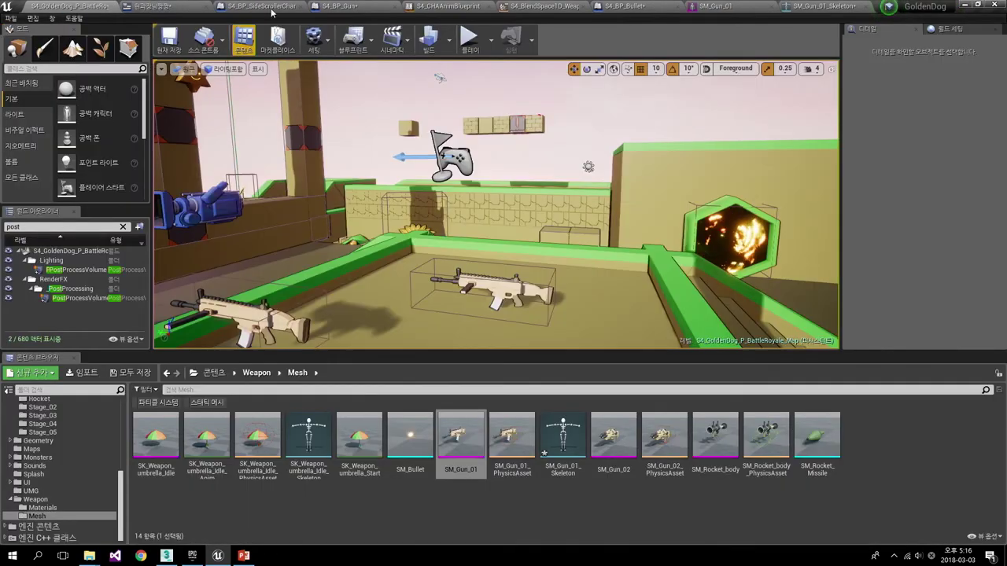
click(274, 6)
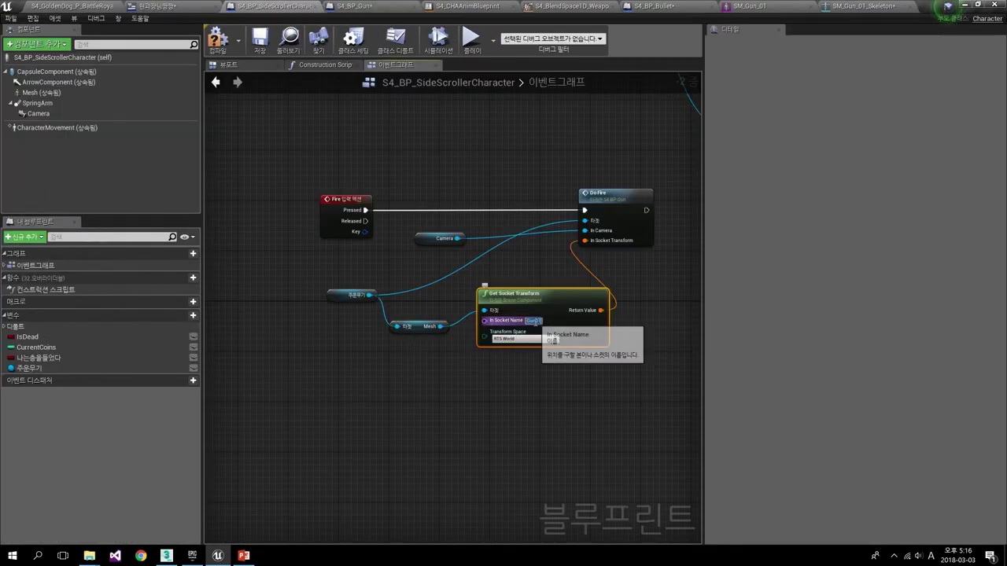
- Change Get Socket Transform's socket name from Gun01 to Gun01_Bullet and compile
click(534, 323)
key(ctrl+v)
click(559, 354)
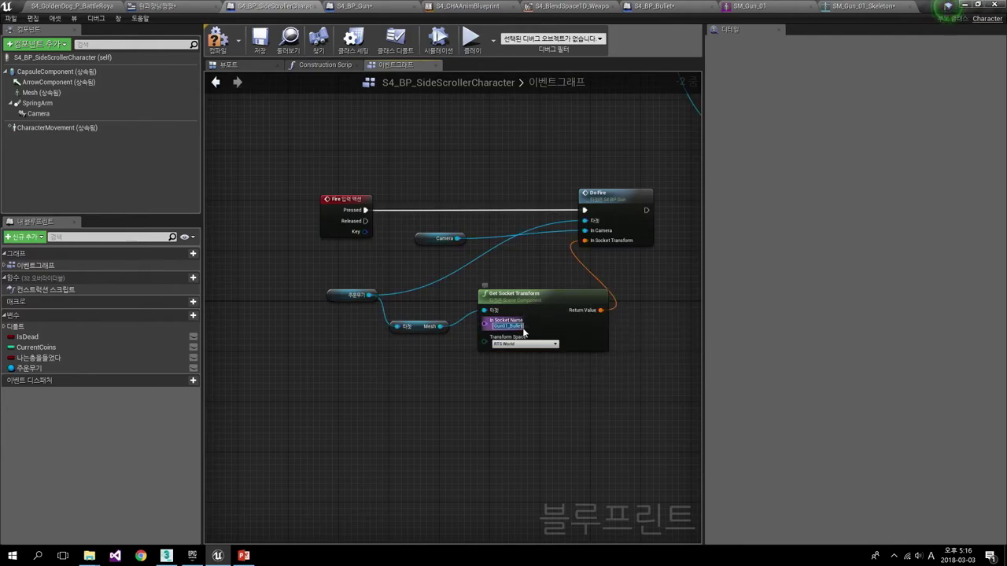
click(543, 309)
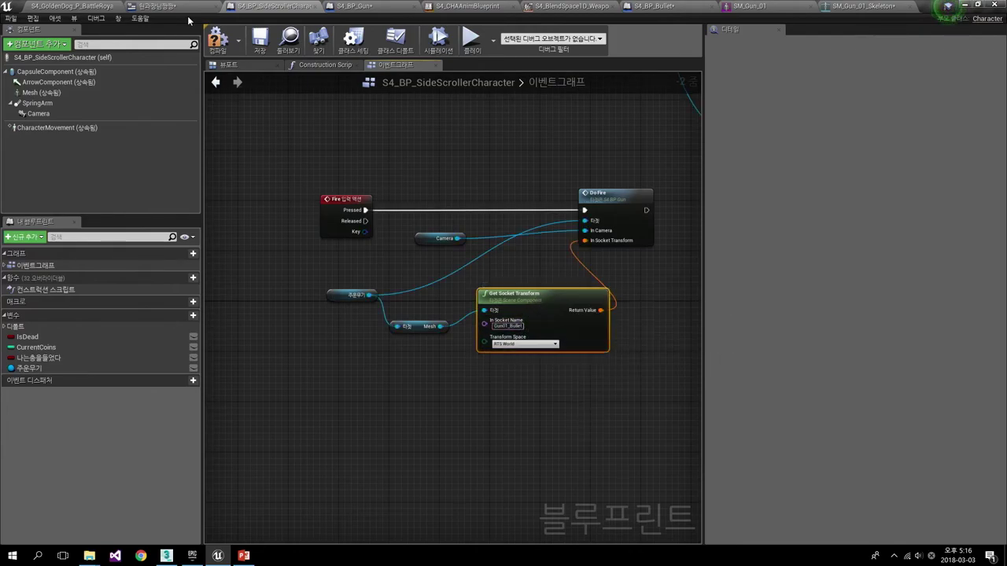
click(219, 44)
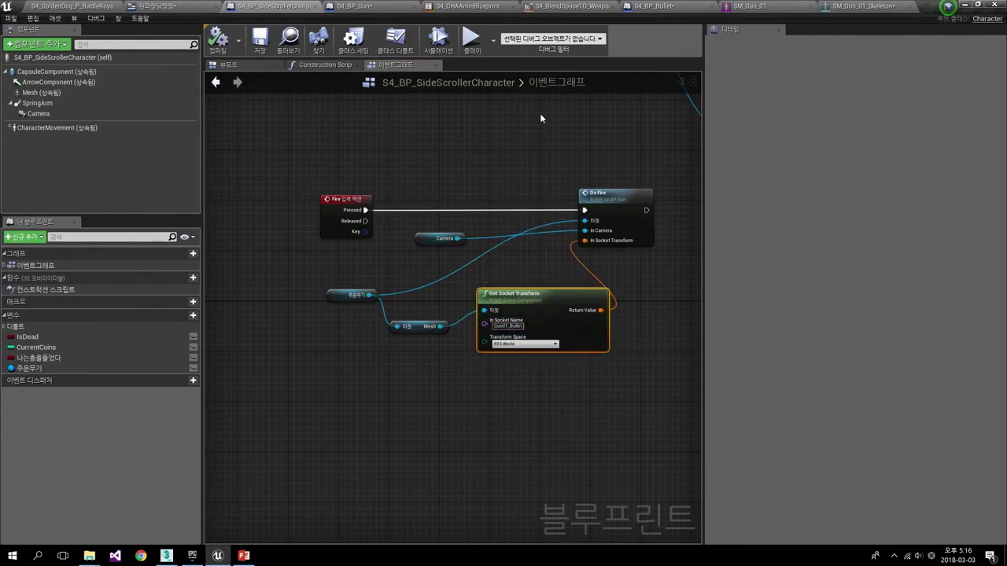
click(475, 43)
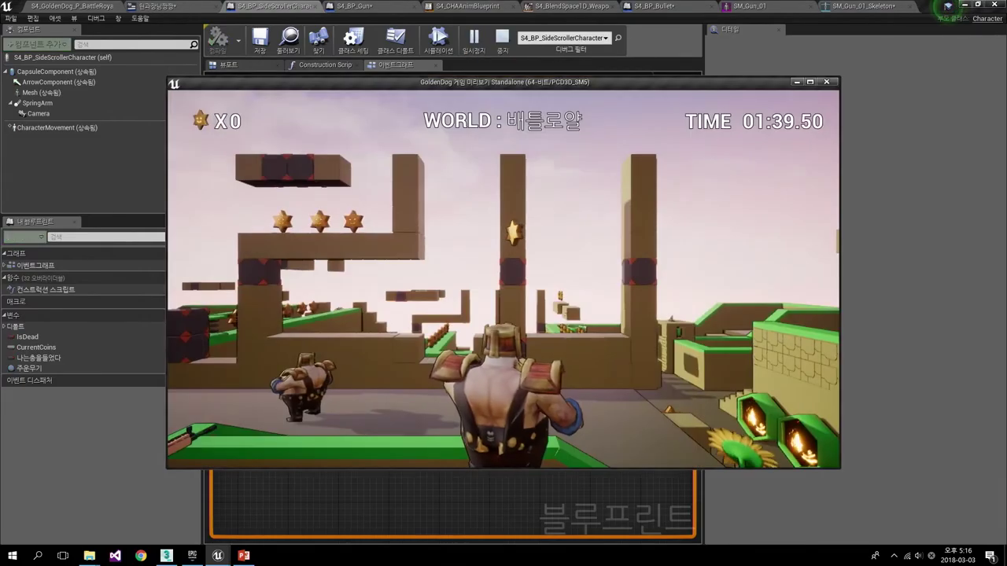
key(w)
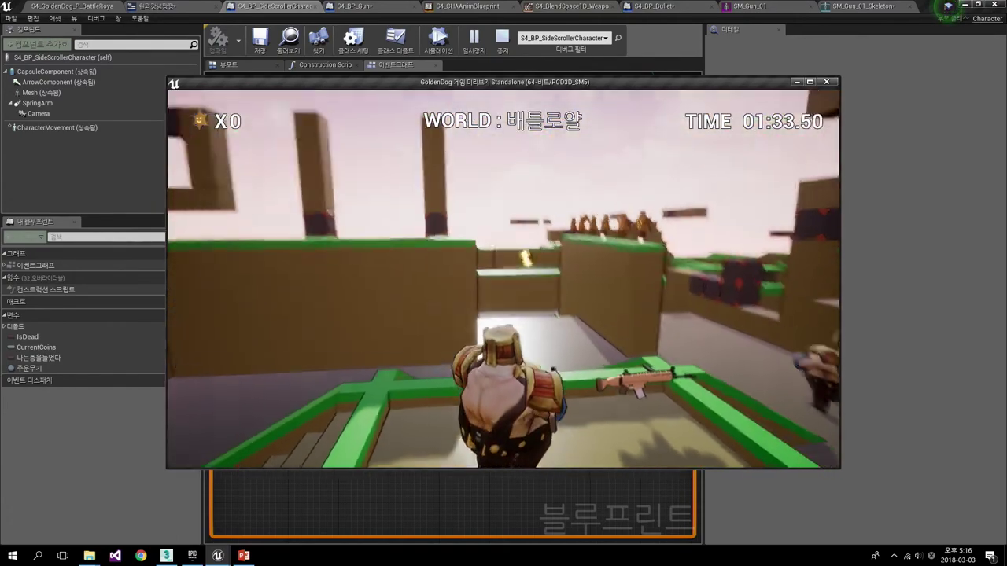
click(504, 279)
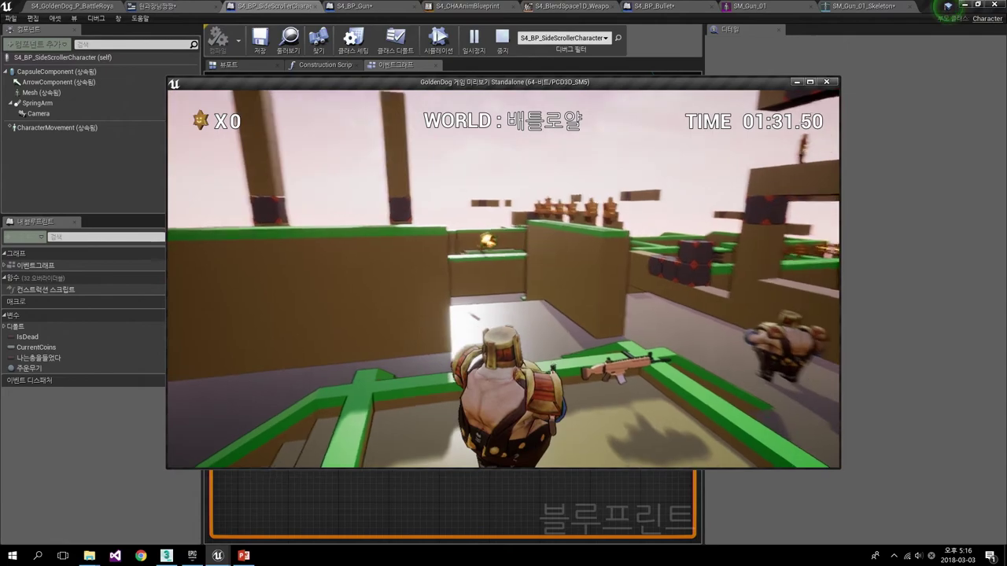
click(504, 280)
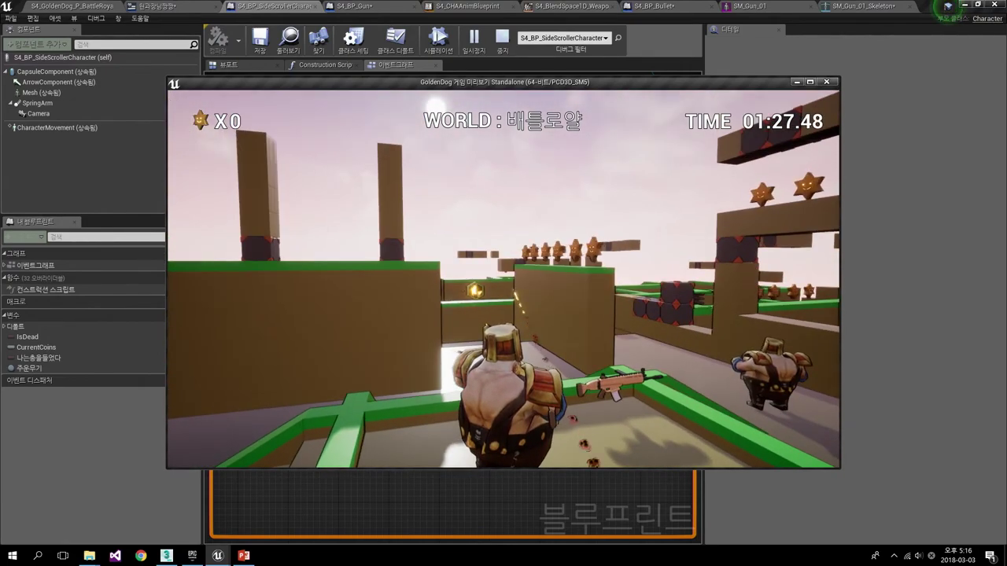
click(504, 279)
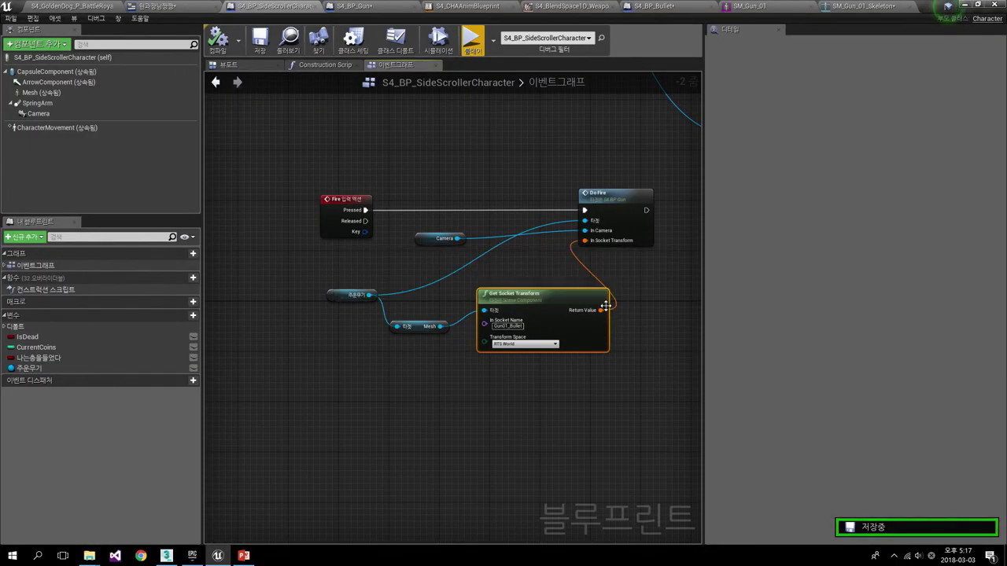
- After the 주운무기 setter, add a Create Widget node with class S4_UMG_Crosshair
right_drag(607, 310, 445, 360)
scroll(445, 359, down, 2)
mouse_move(534, 312)
right_down()
mouse_move(444, 378)
mouse_move(394, 357)
right_up()
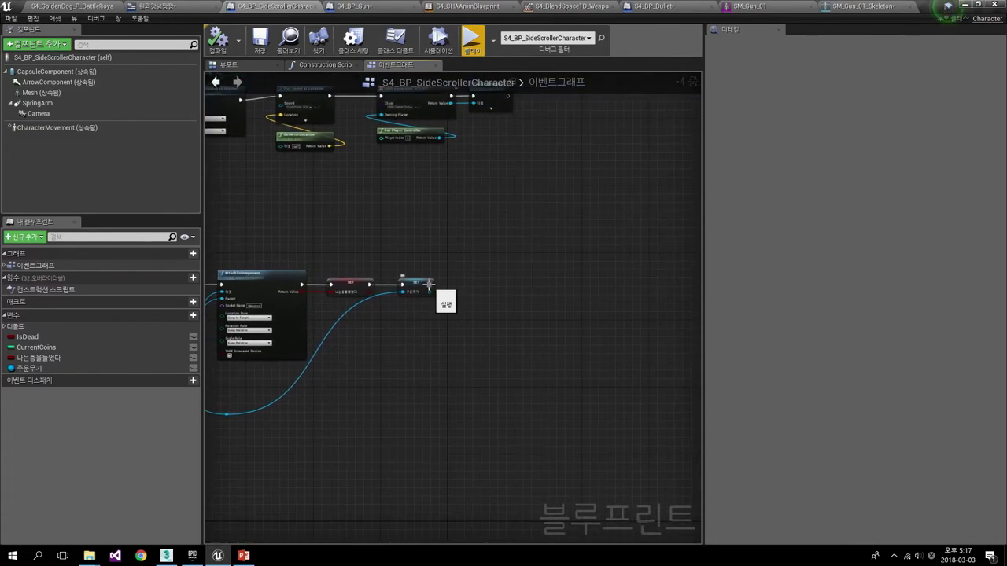
drag(429, 285, 481, 283)
text(creat)
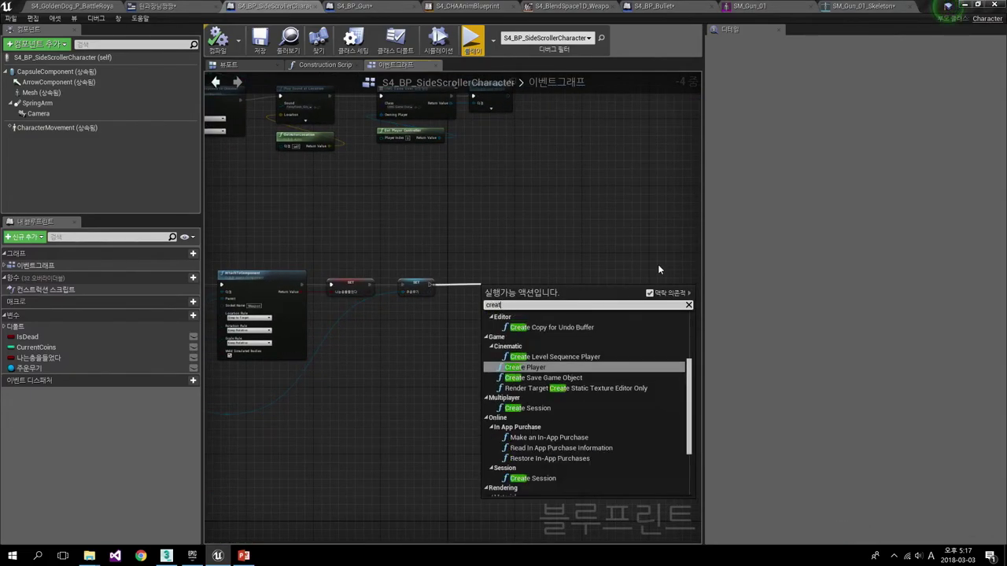
text(e wi)
key(Return)
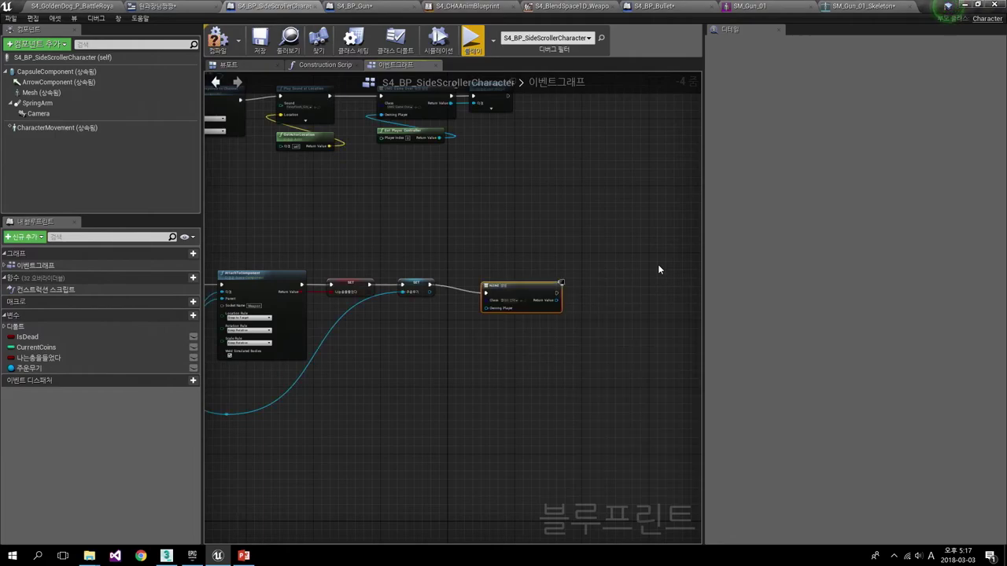
click(534, 298)
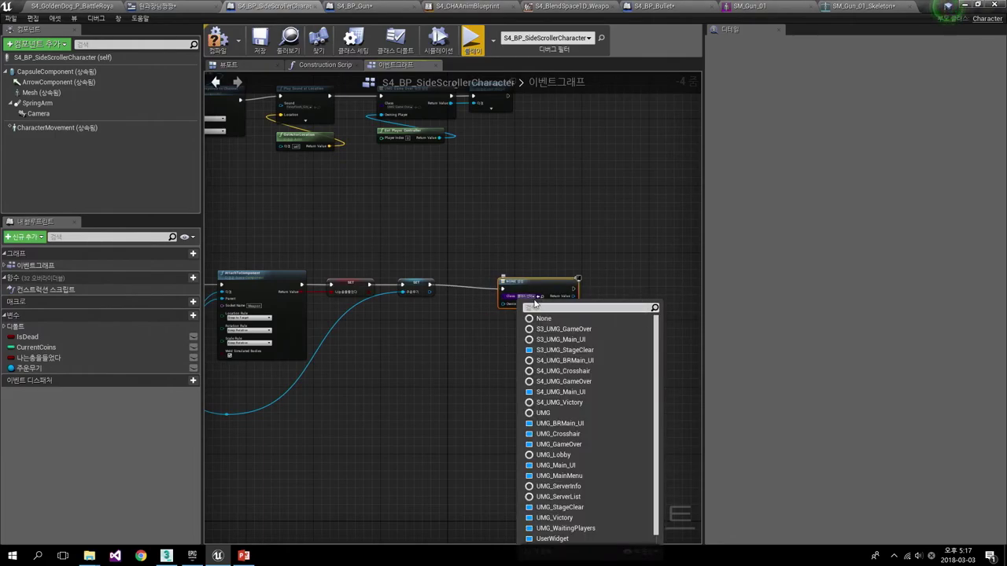
text(cr)
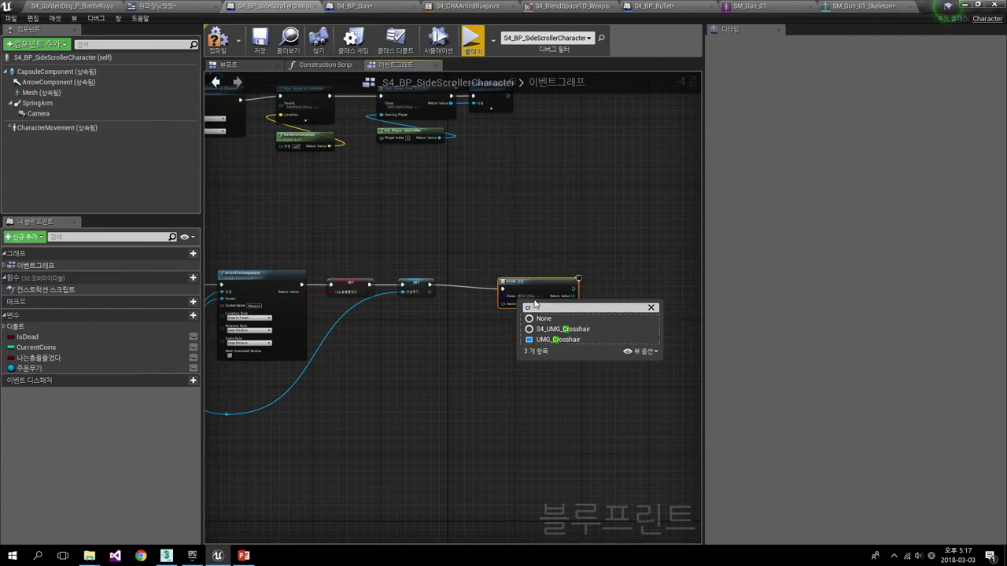
key(Down)
key(Return)
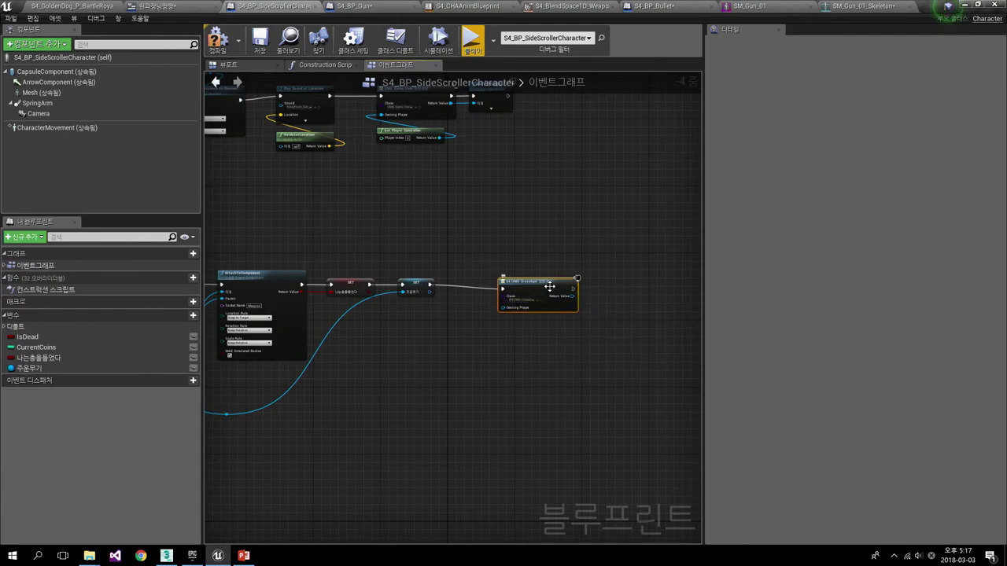
drag(549, 287, 520, 283)
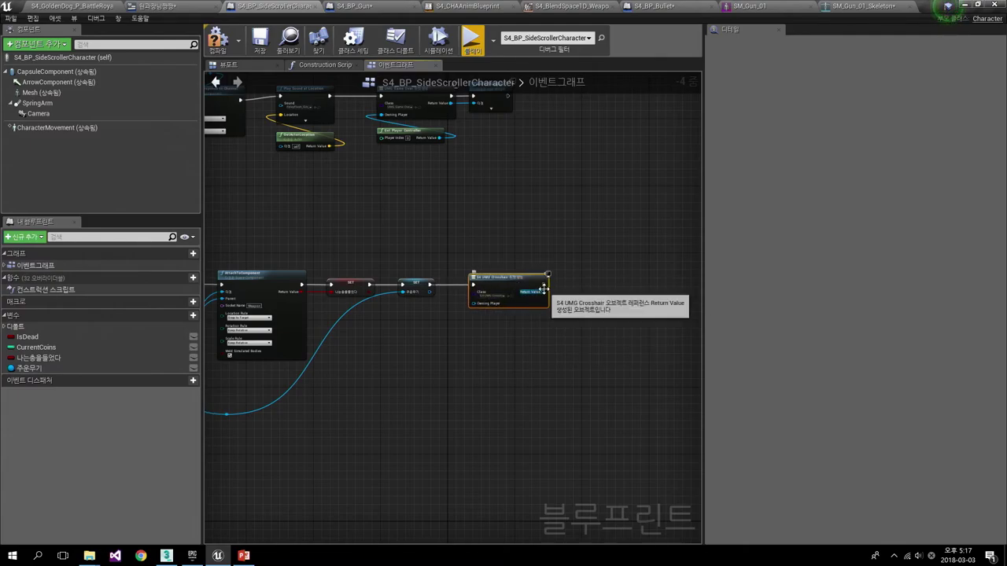
- Add the crosshair widget to the viewport, compile, and start a test play
drag(543, 290, 576, 296)
text(add to viewport)
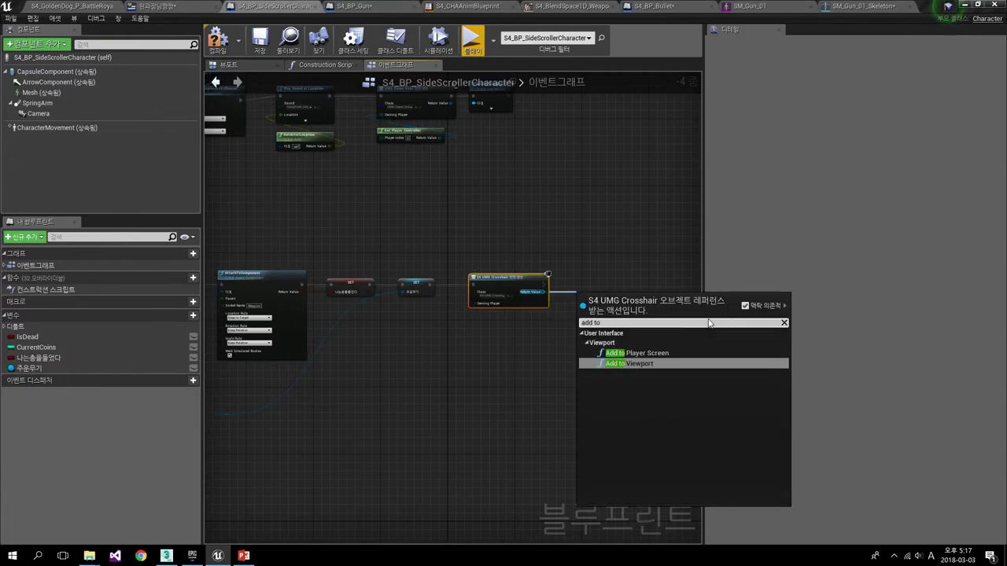
key(Return)
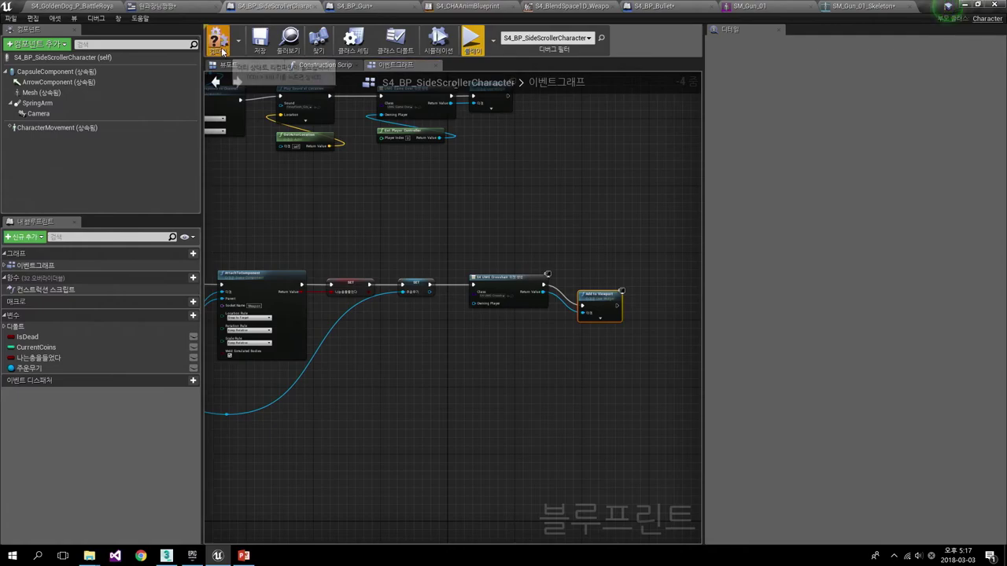
click(218, 39)
click(483, 39)
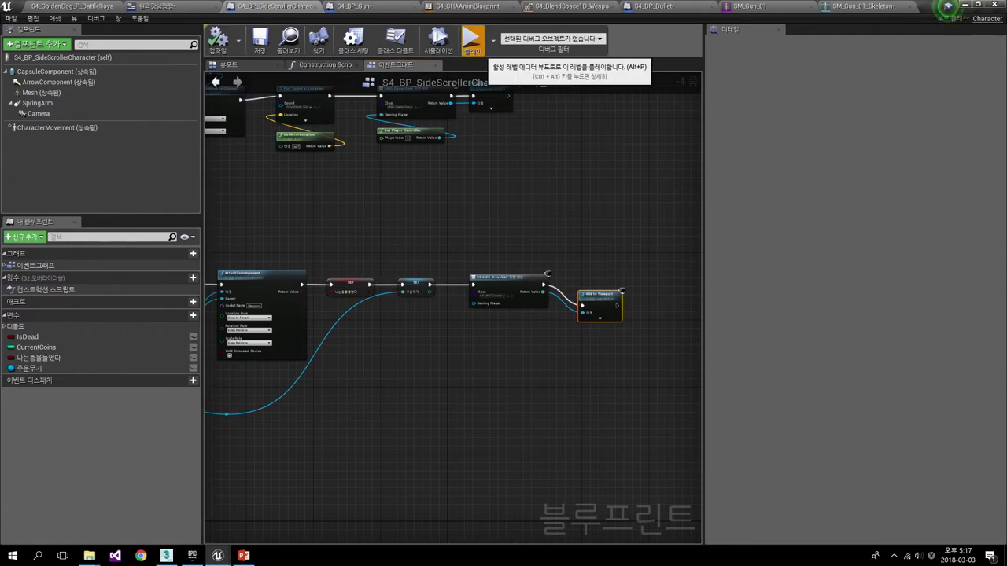
- Walk the character forward with W, then exit the game preview with Esc
key(w)
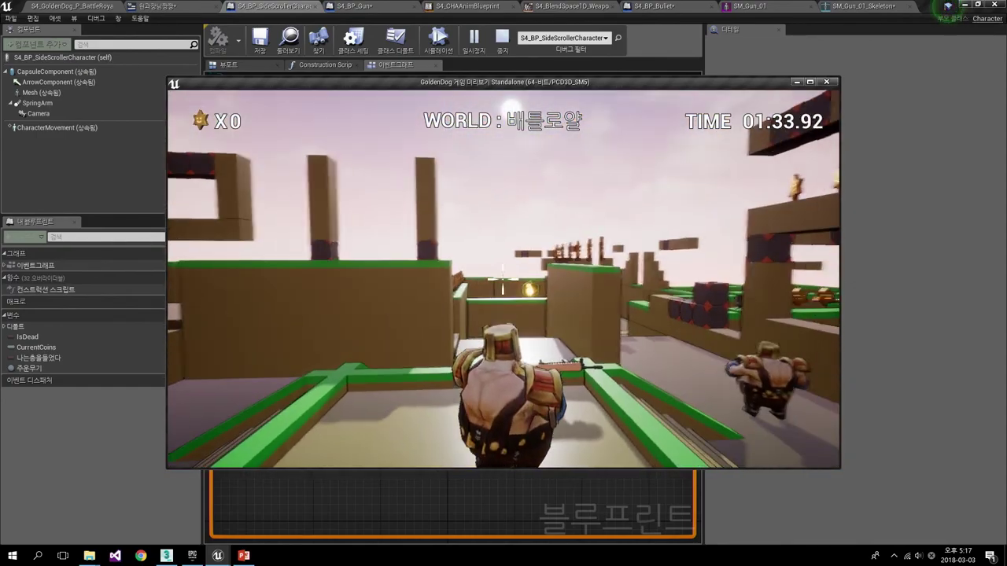
key(Escape)
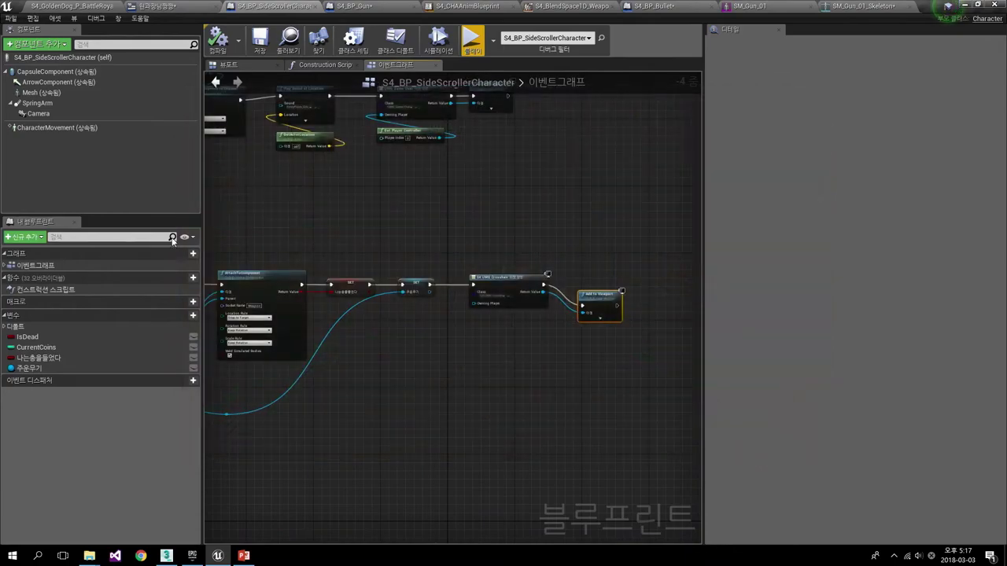
- Set the S4_BP_Bullet ProjectileMovement gravity scale to 0.2 and compile the blueprint
click(653, 6)
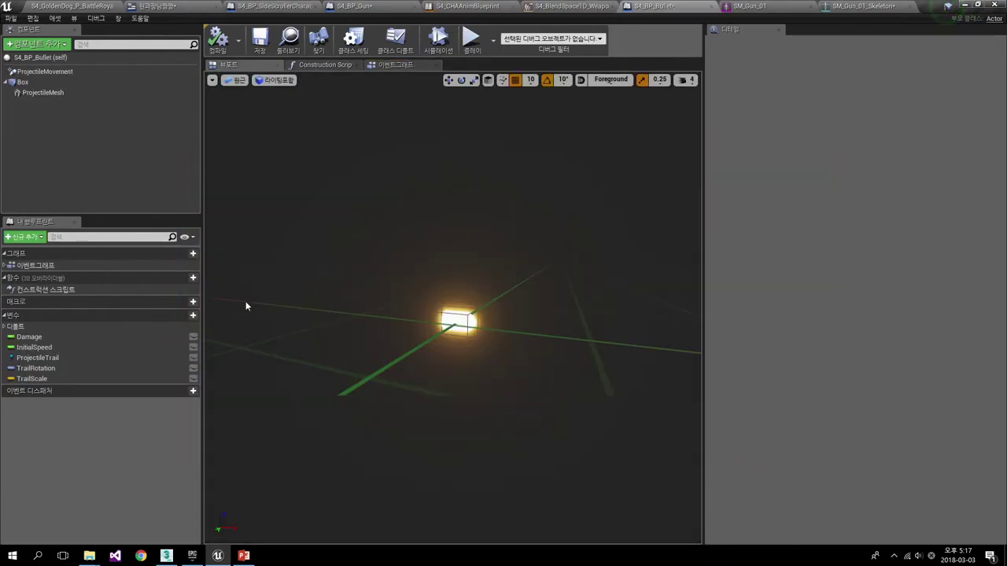
click(59, 71)
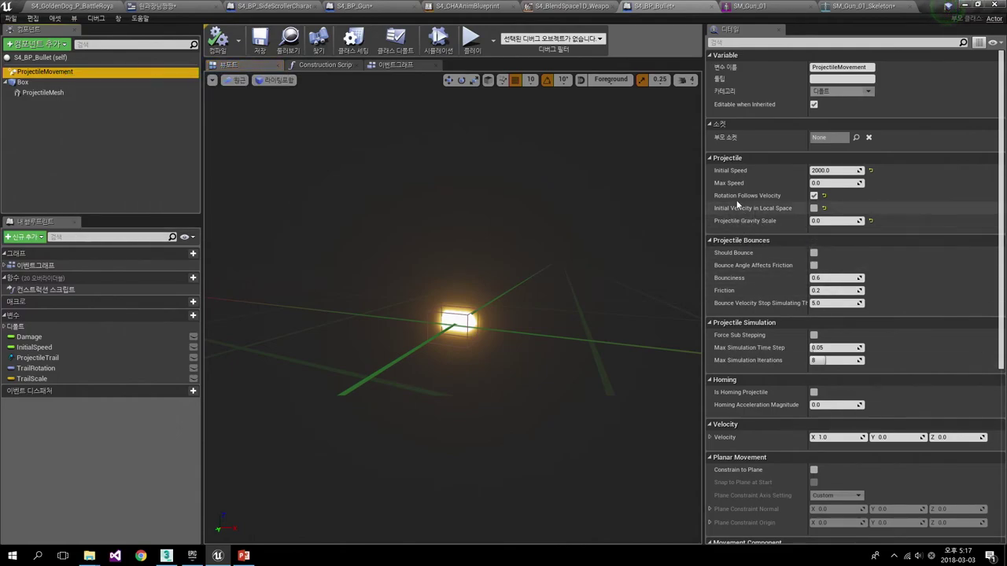
click(834, 220)
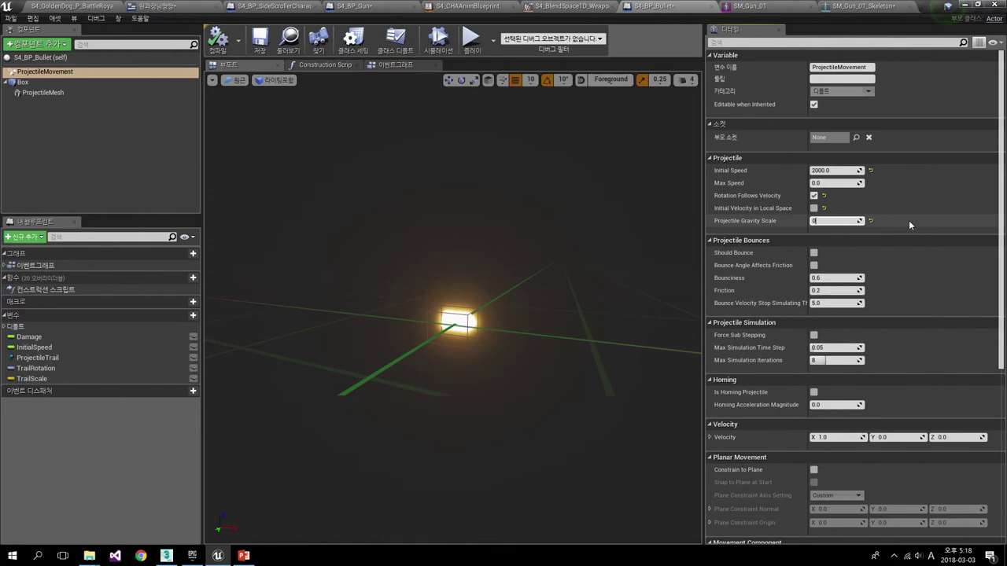
text(.2)
key(Return)
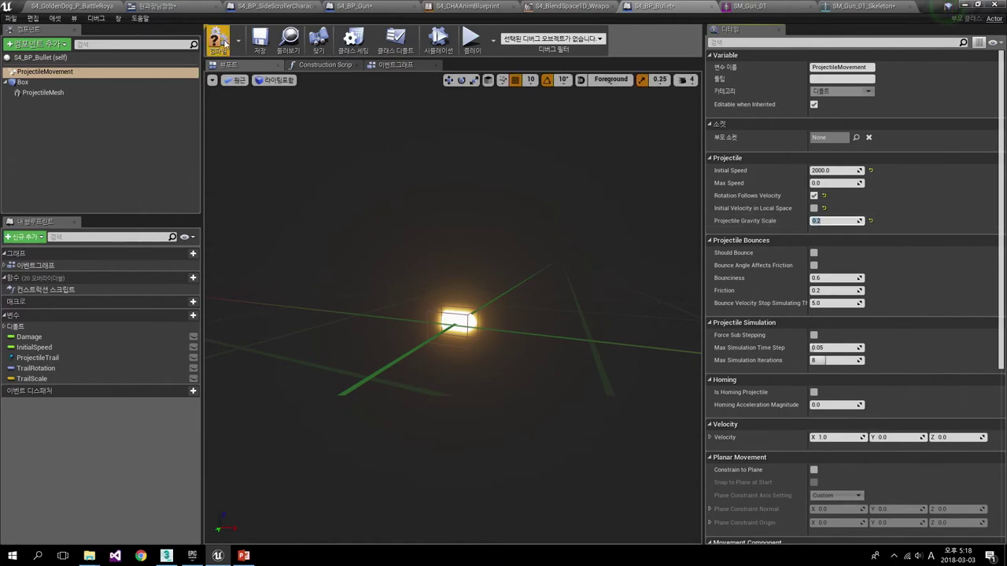
click(225, 54)
click(470, 39)
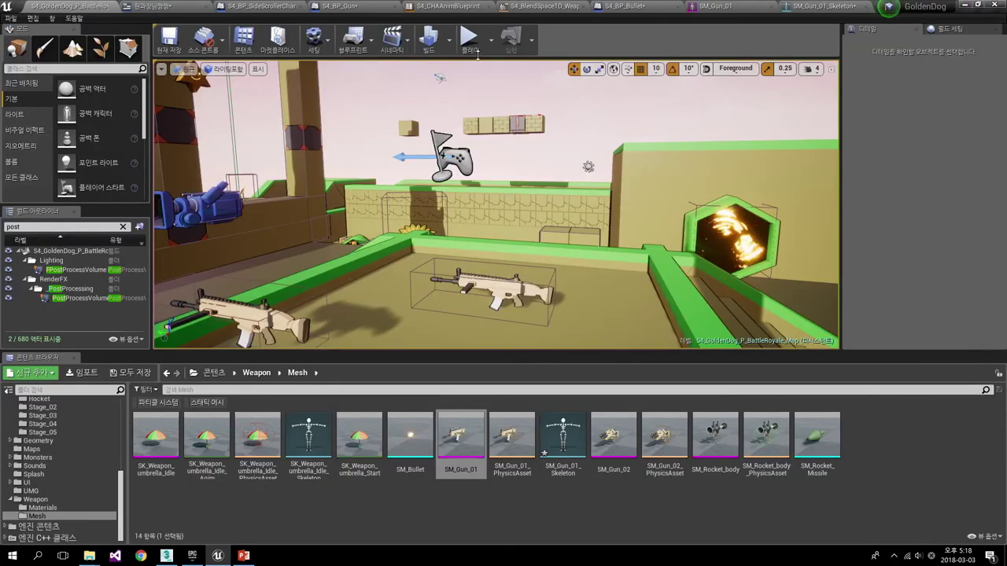
click(466, 39)
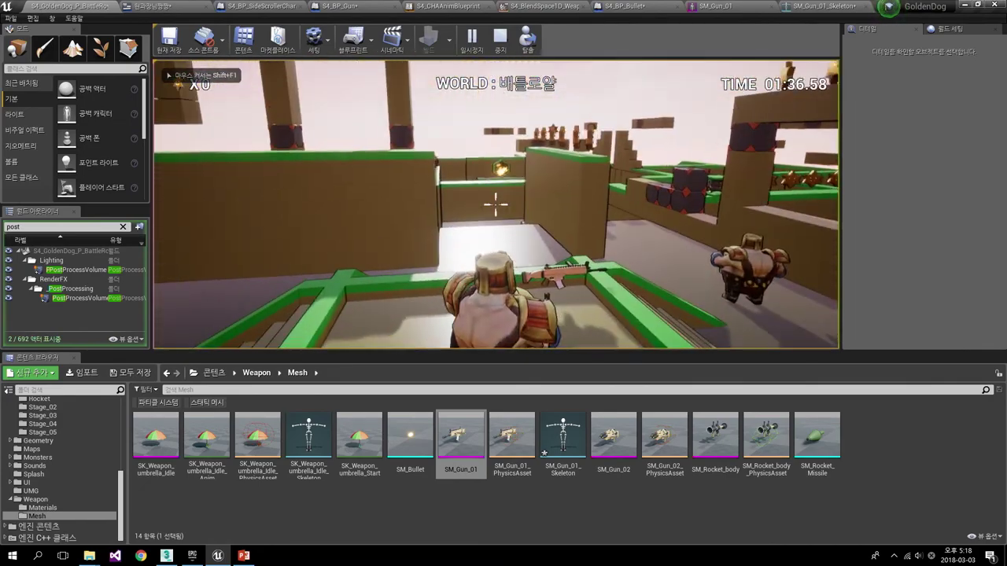
click(495, 206)
click(495, 206)
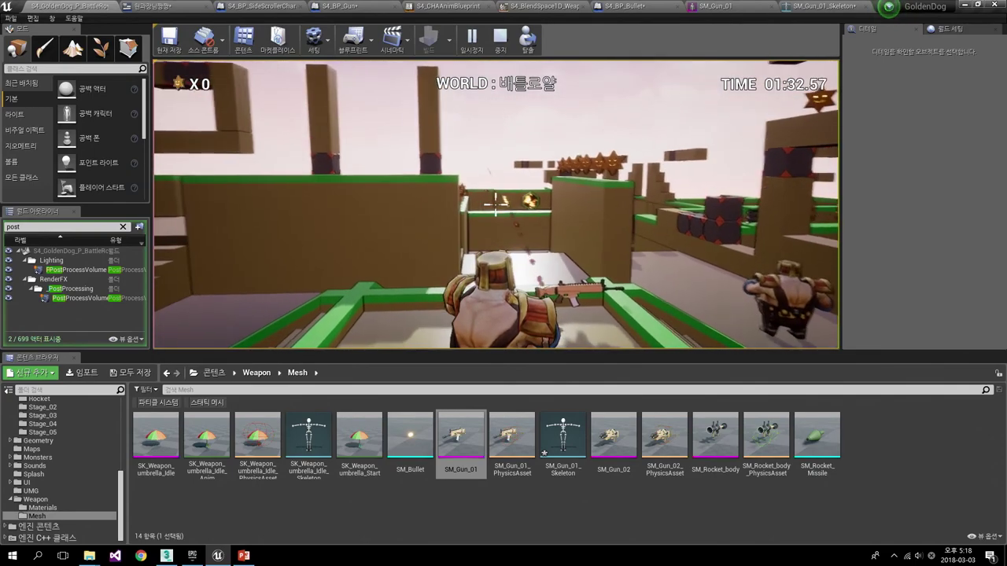
click(495, 205)
click(496, 204)
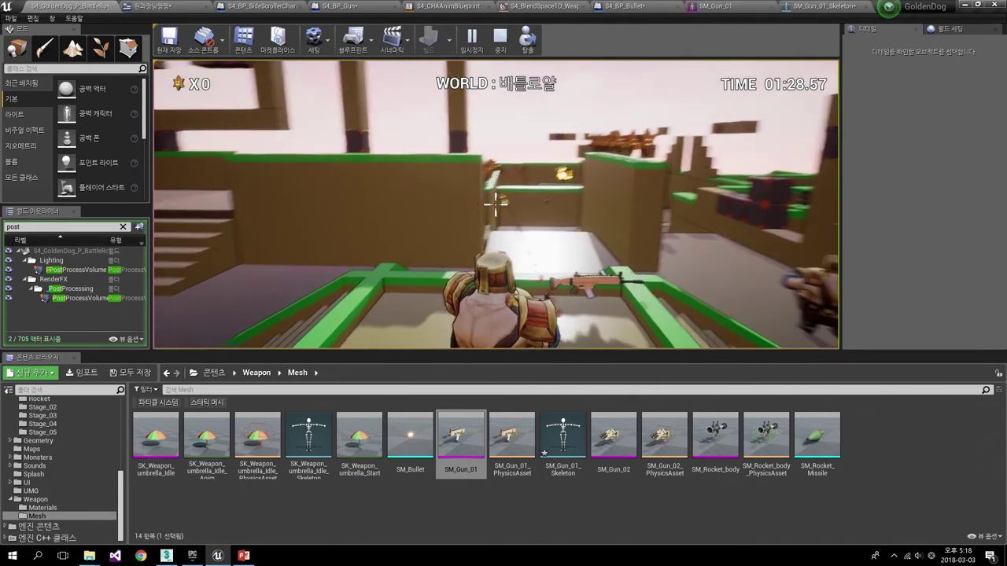
click(495, 197)
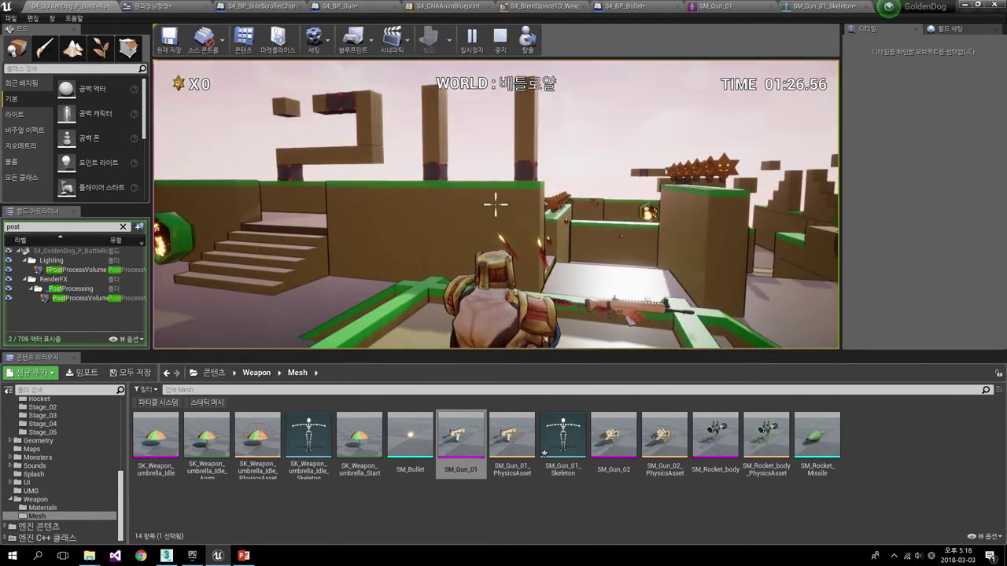
click(496, 206)
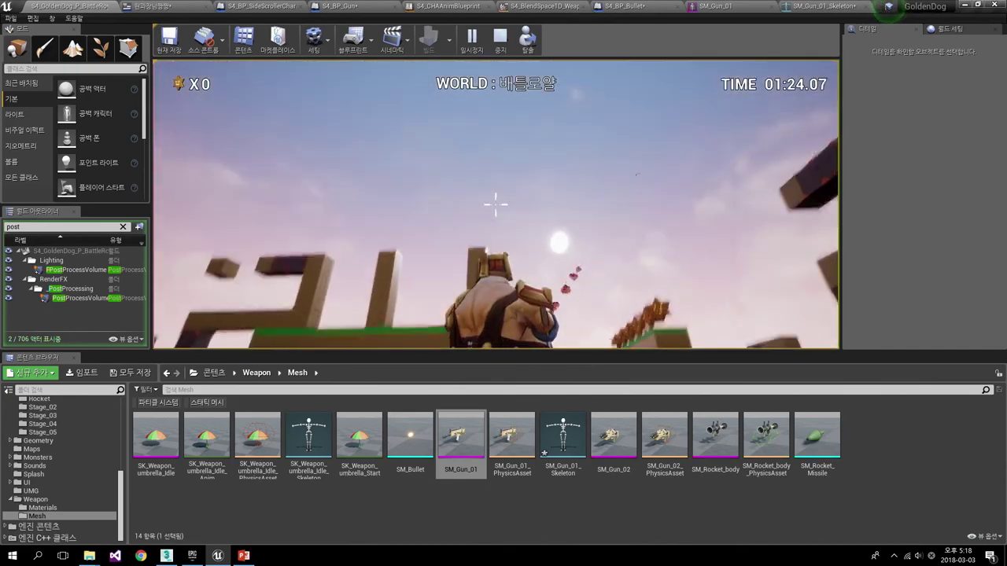
click(496, 206)
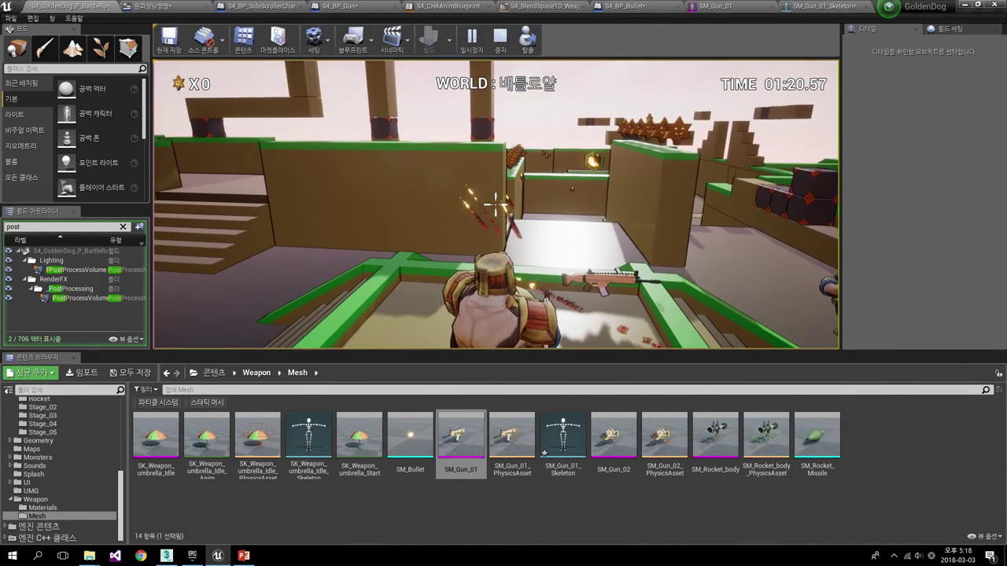
click(496, 206)
click(496, 206)
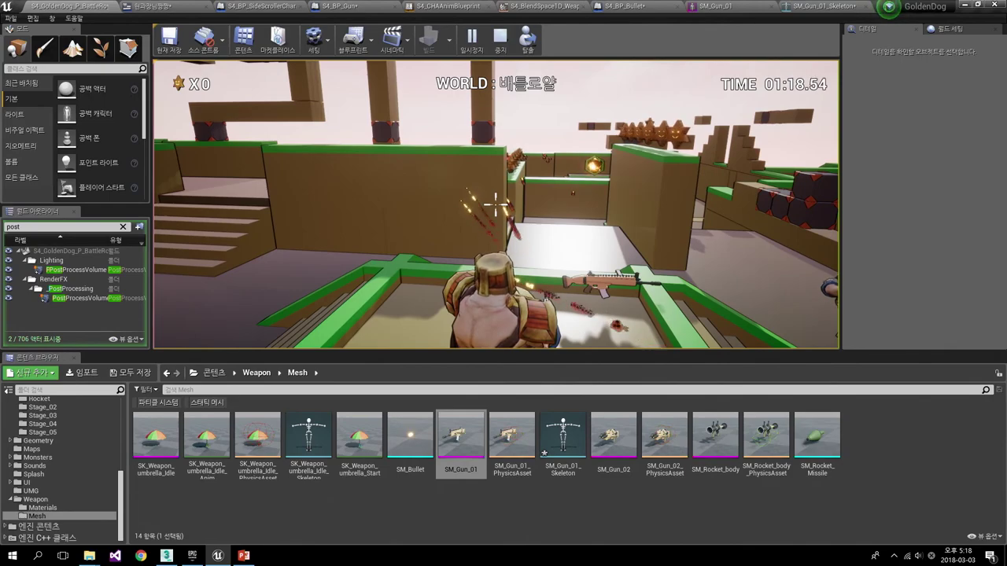
click(496, 207)
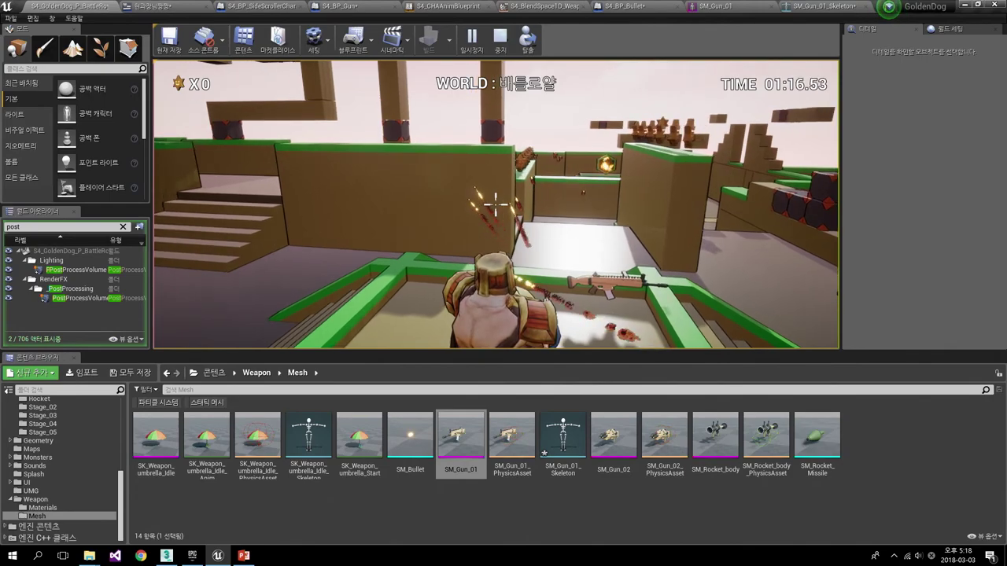
click(495, 206)
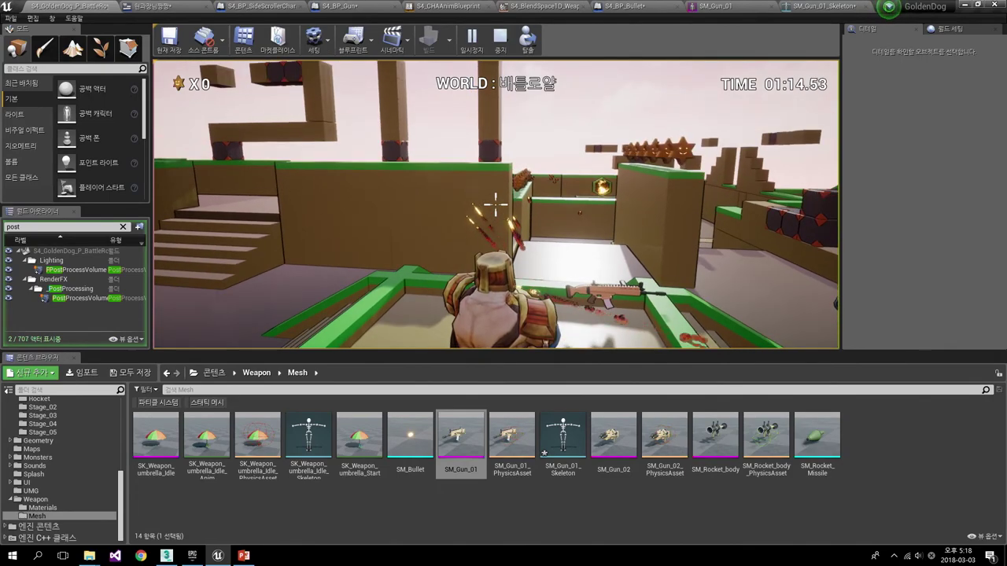
key(Escape)
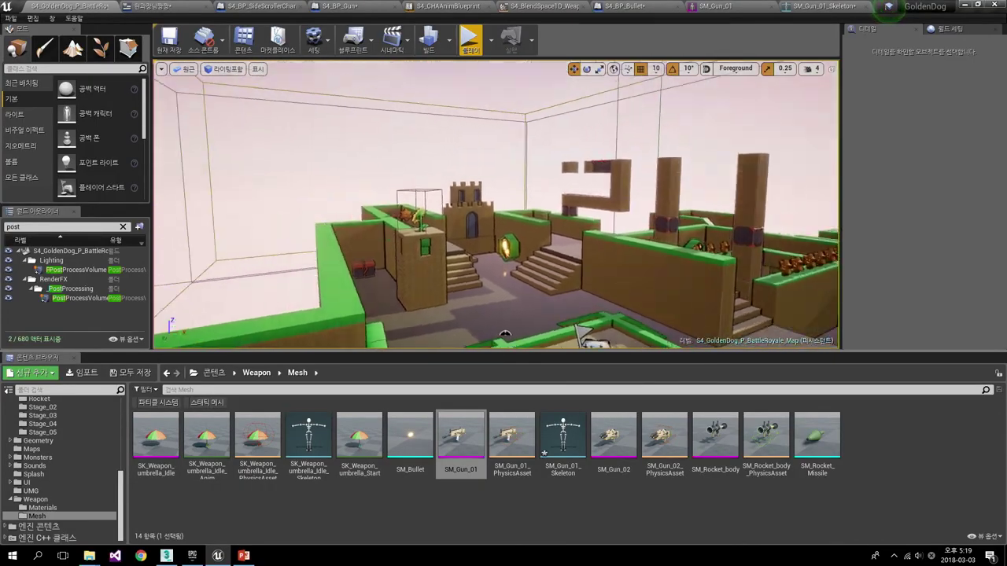
- Select the flower monster S4_BP_FlowerMon4 in the level and open its blueprint for editing
right_drag(504, 334, 498, 308)
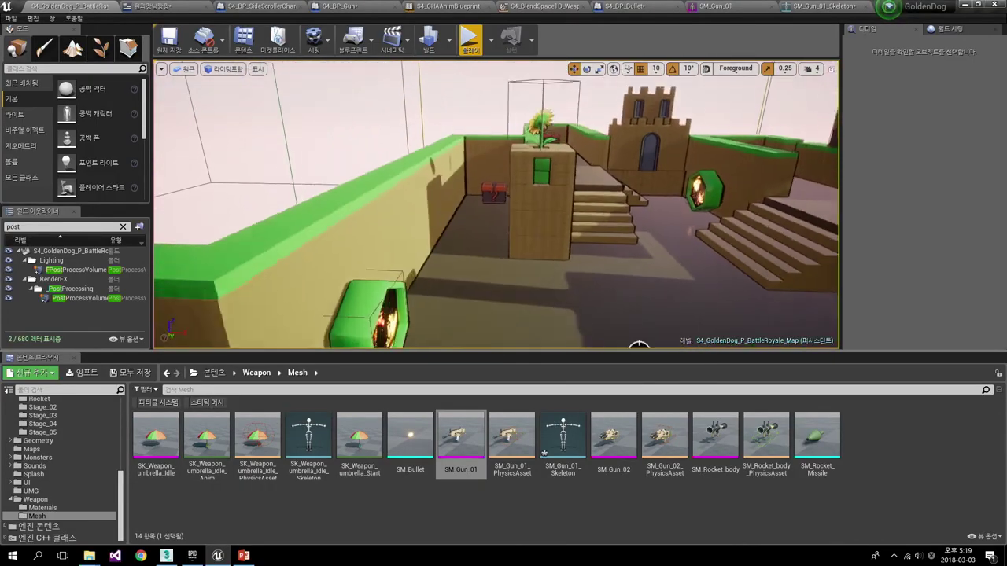
click(498, 308)
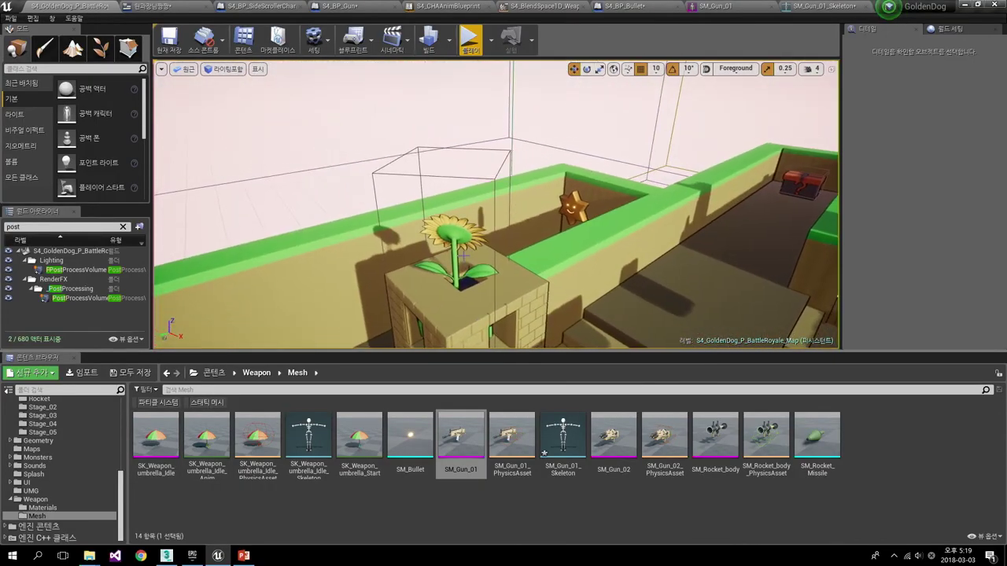
right_drag(498, 308, 498, 308)
click(346, 253)
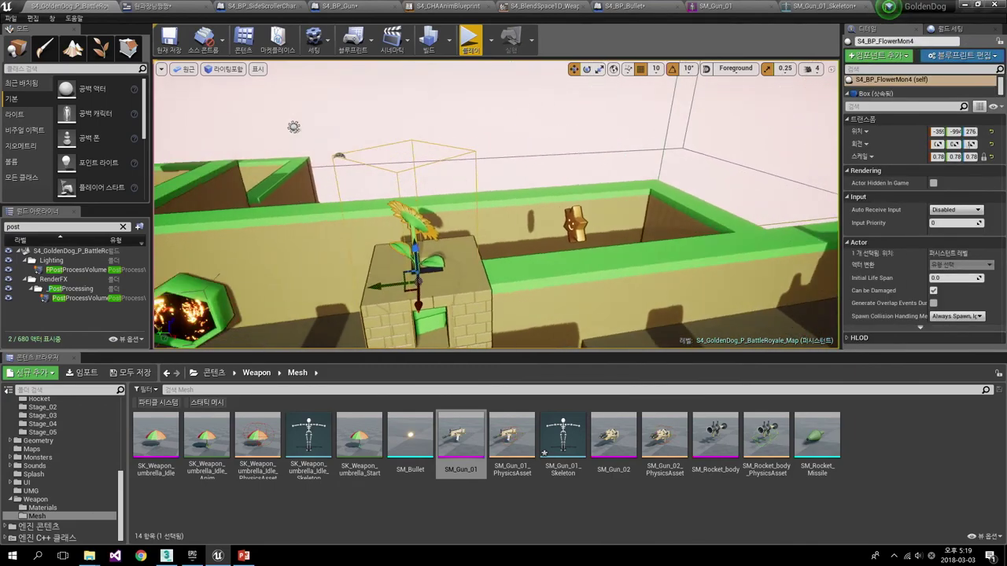
right_drag(346, 253, 346, 253)
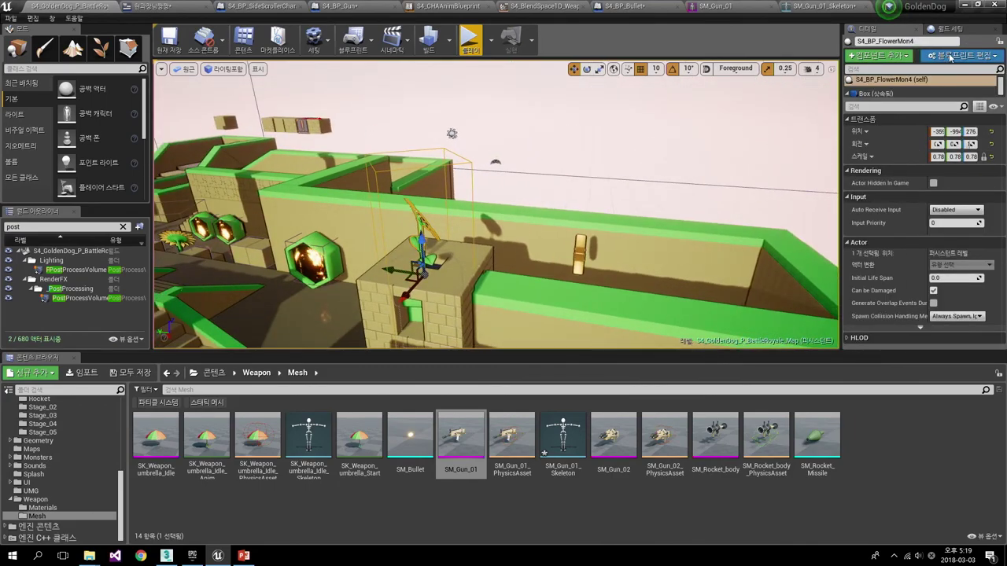
click(952, 54)
click(913, 77)
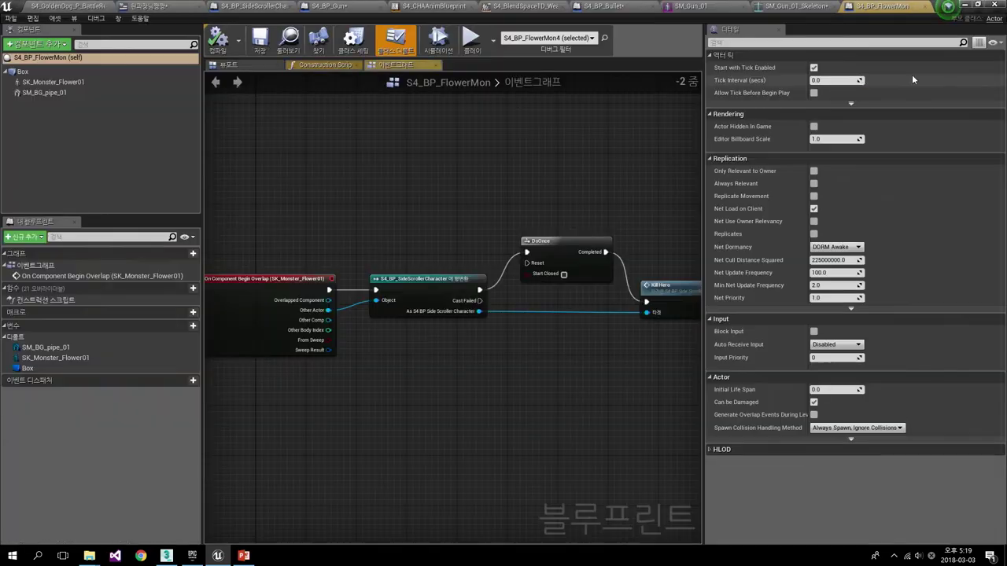
- Delete the Kill Hero node that follows DoOnce in the overlap event
scroll(519, 309, up, 4)
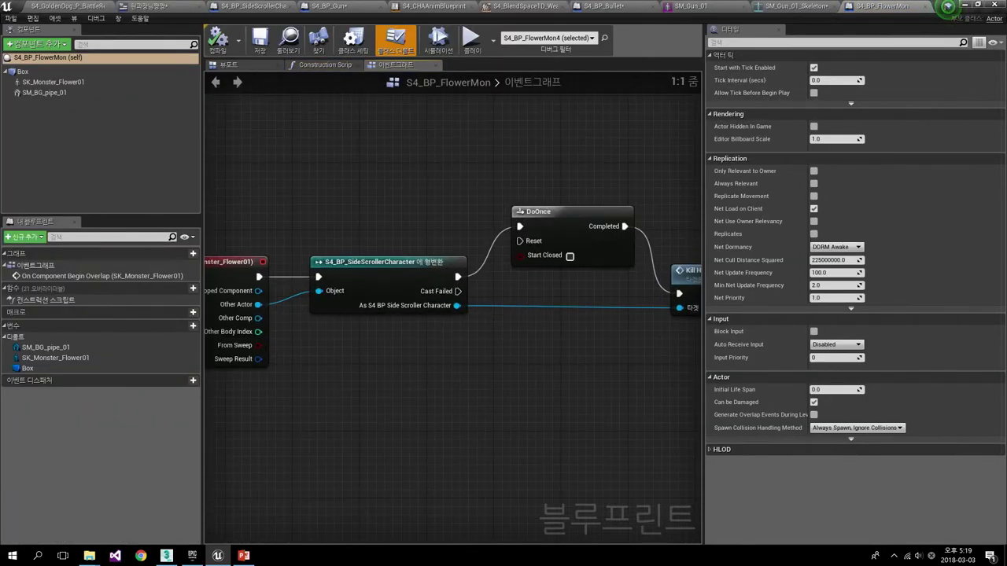
right_drag(497, 323, 663, 347)
mouse_move(550, 348)
right_down()
mouse_move(451, 308)
mouse_move(324, 325)
mouse_move(332, 336)
right_up()
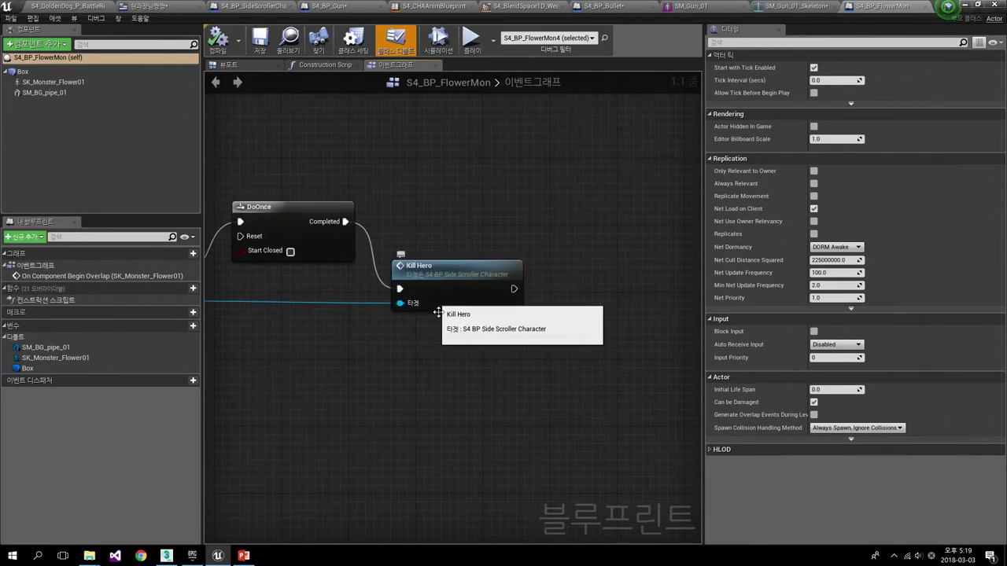
right_drag(443, 304, 538, 291)
click(547, 266)
key(Delete)
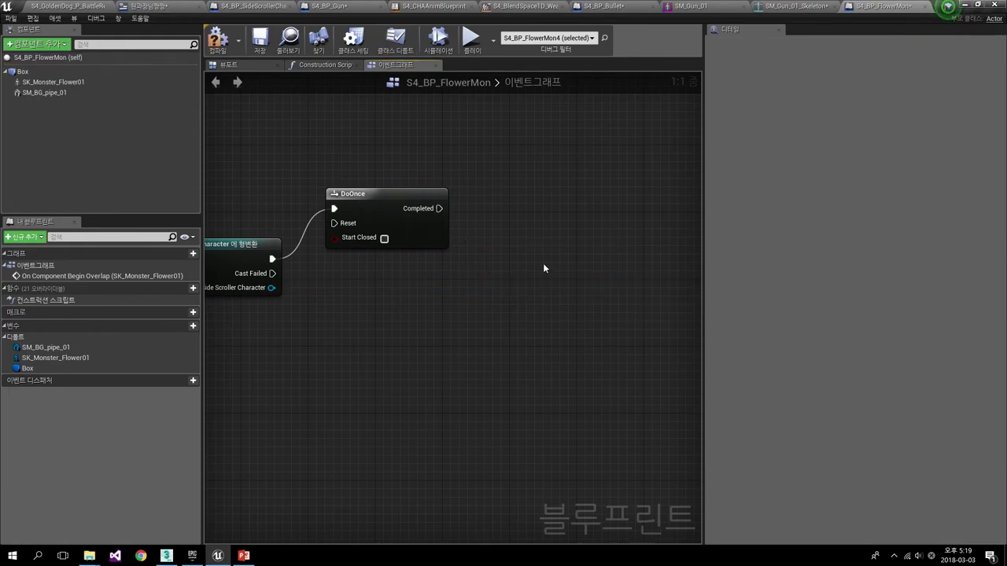
- Search the blueprint action list for damage actions, typing 'take' and then 'damag'
right_drag(478, 274, 489, 280)
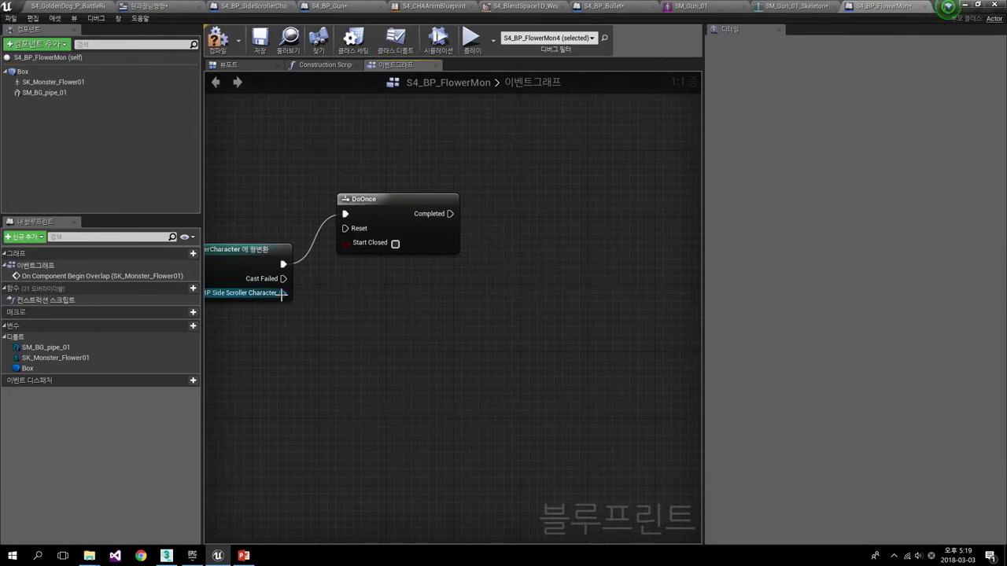
drag(282, 292, 429, 311)
key(Escape)
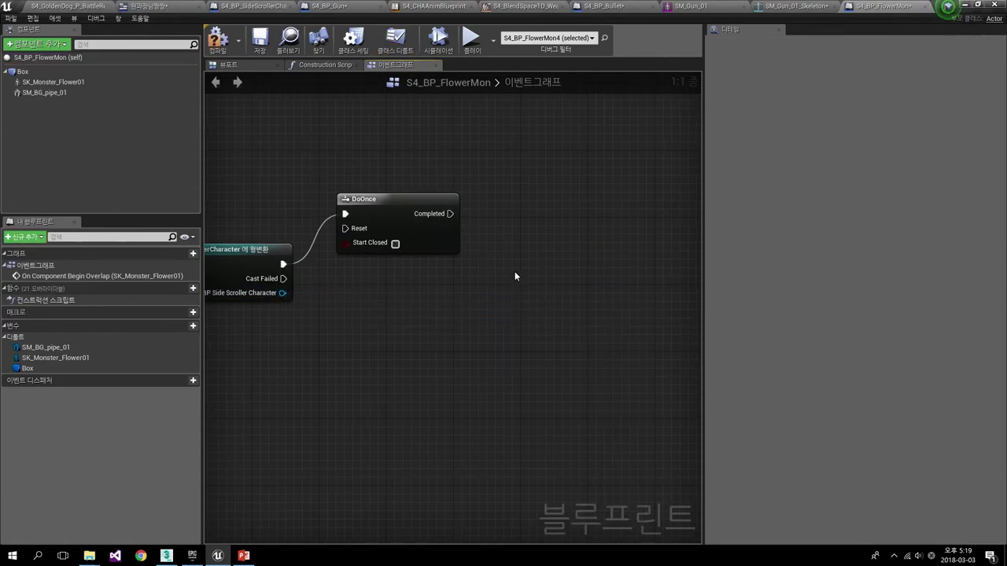
right_click(515, 271)
text(take)
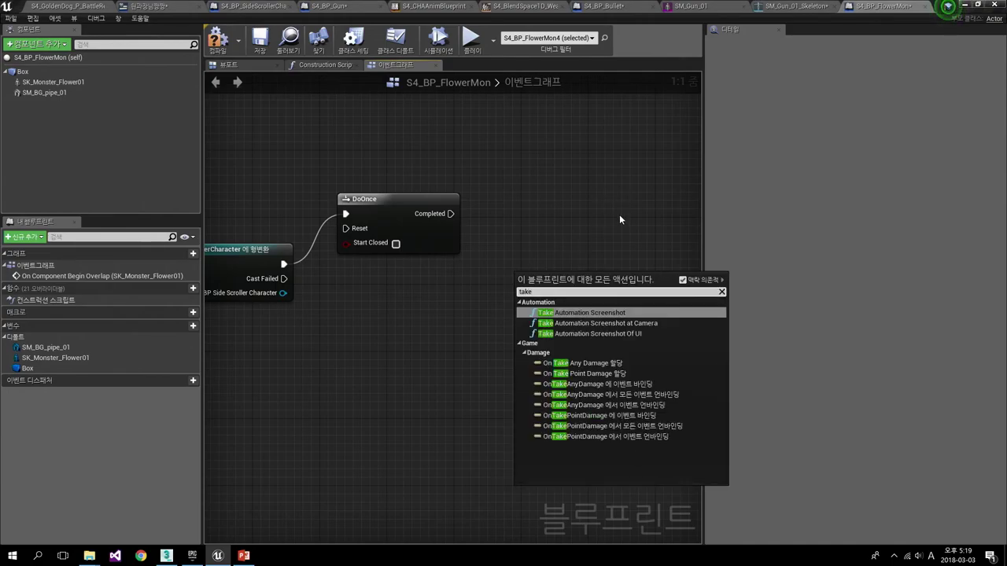
key(BackSpace)
key(BackSpace)
key(BackSpace)
text(damag)
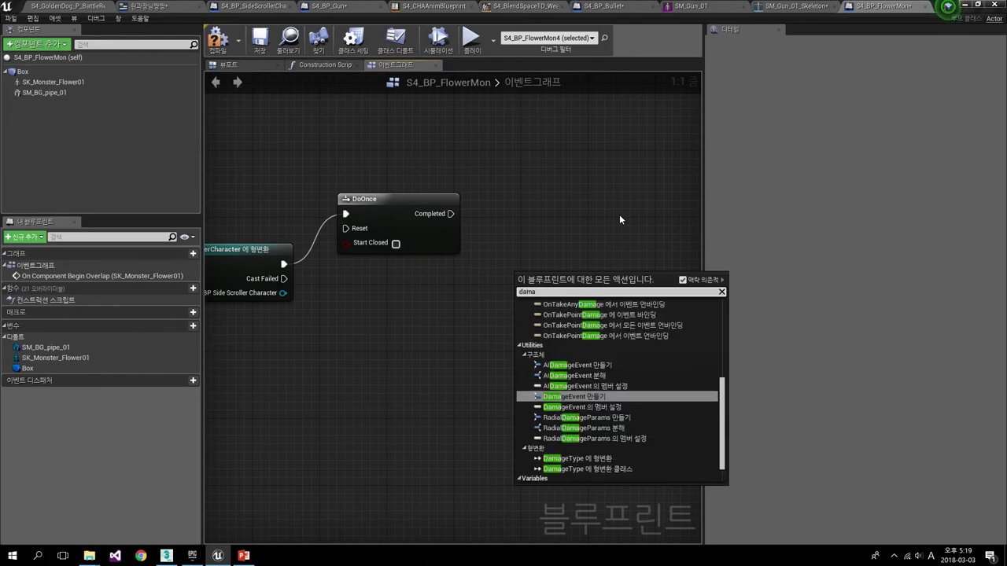
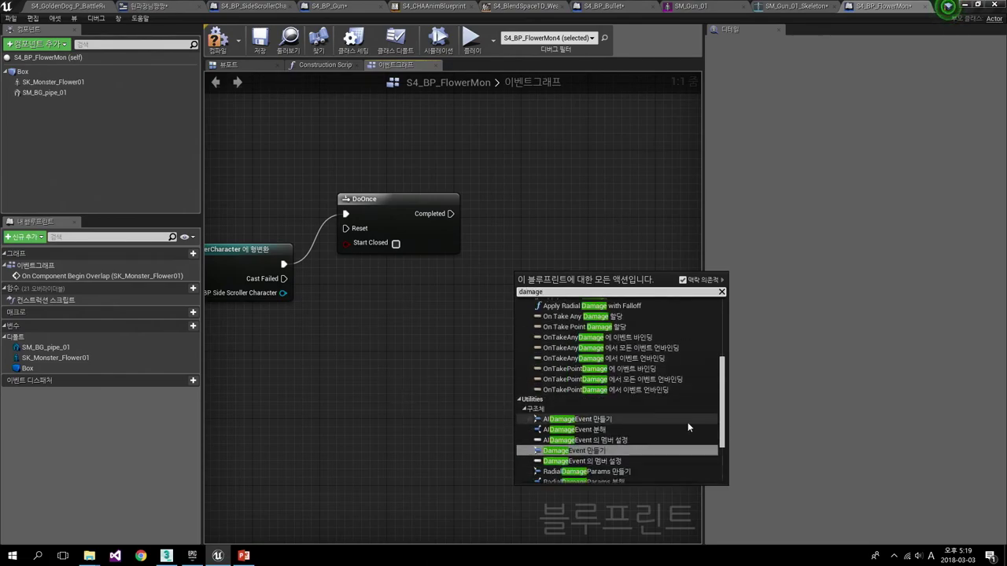
- Add an Apply Damage node fed by DoOnce Completed, with the cast character as Damaged Actor
scroll(684, 421, up, 5)
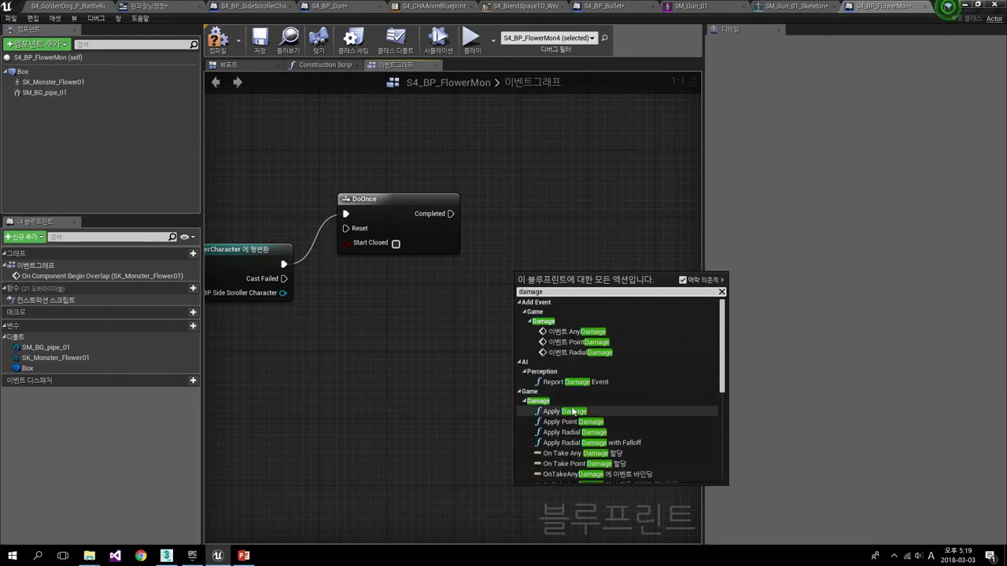
scroll(573, 410, down, 2)
scroll(573, 363, down, 3)
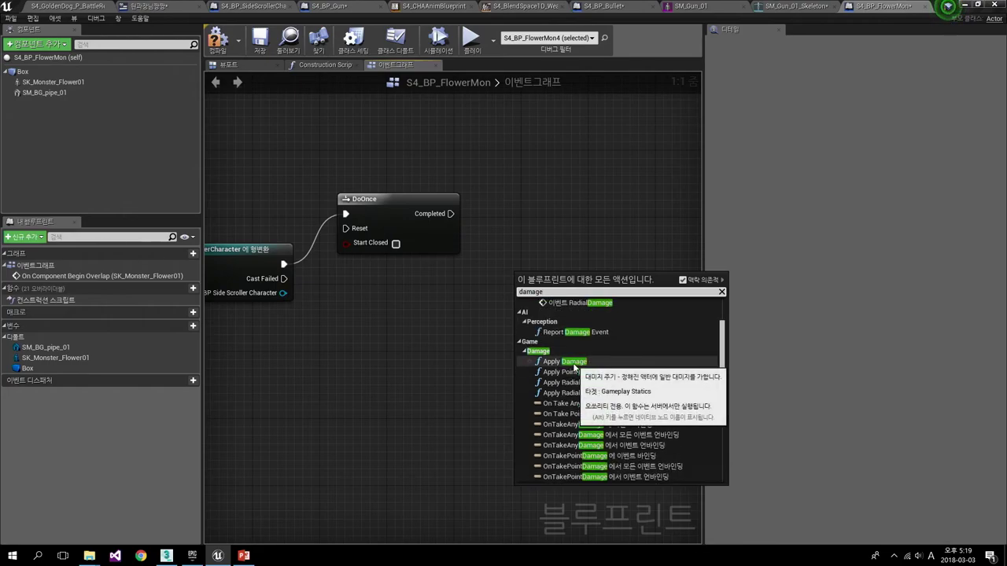
click(574, 362)
drag(573, 279, 584, 255)
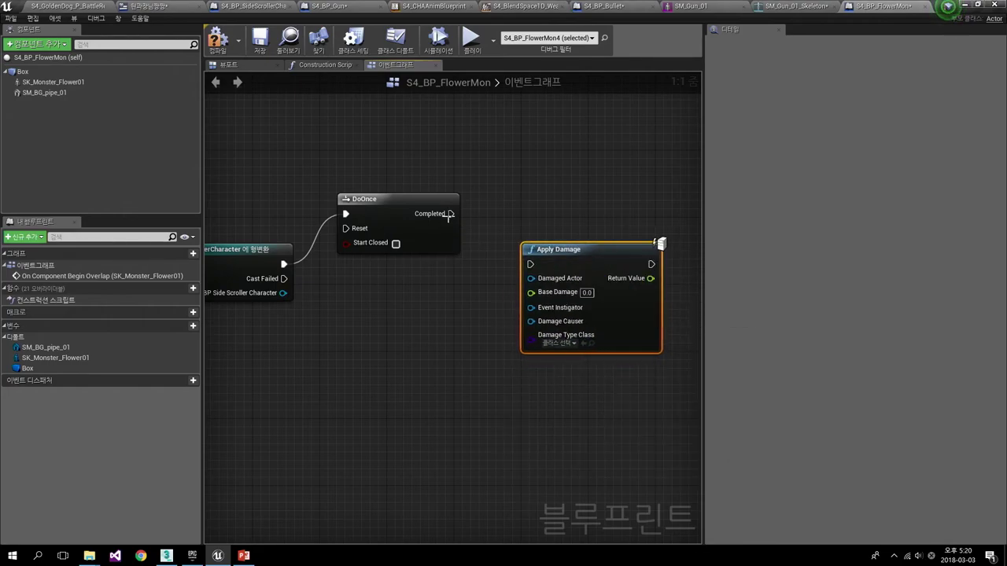
mouse_move(448, 214)
mouse_down()
mouse_move(530, 264)
mouse_move(551, 234)
mouse_up()
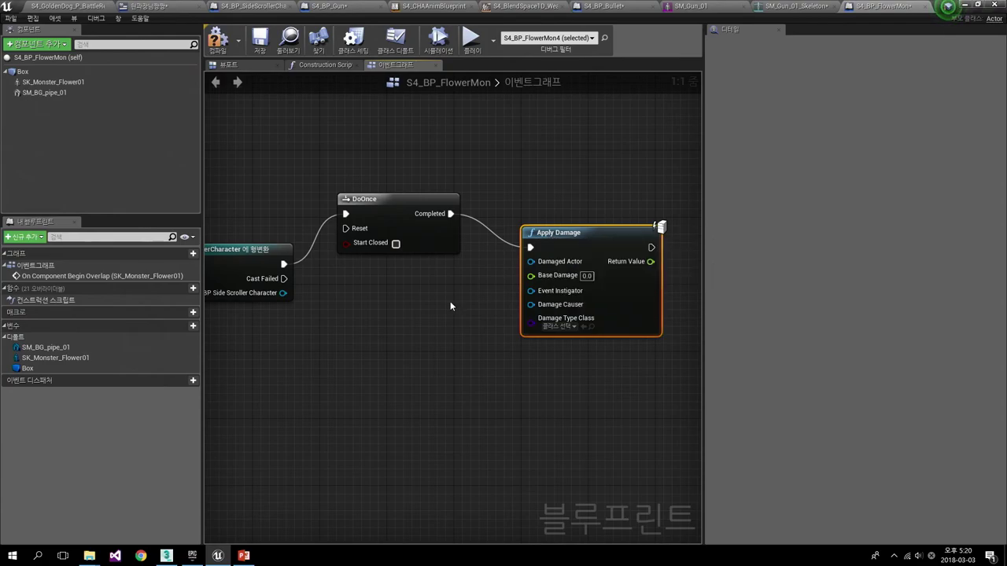
right_drag(326, 310, 403, 354)
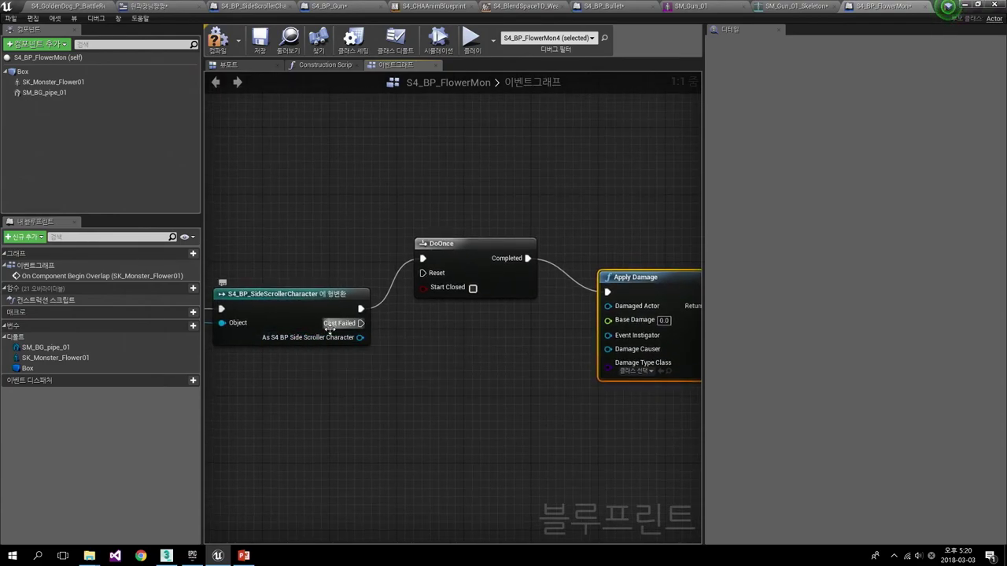
mouse_move(359, 338)
mouse_down()
mouse_move(610, 345)
mouse_move(610, 307)
mouse_move(636, 325)
mouse_up()
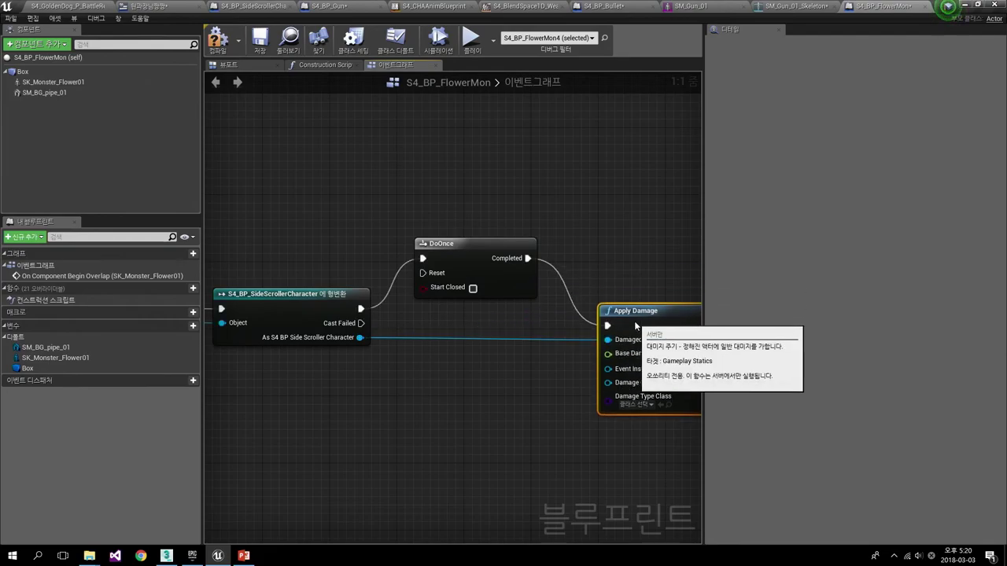
right_drag(520, 376, 405, 354)
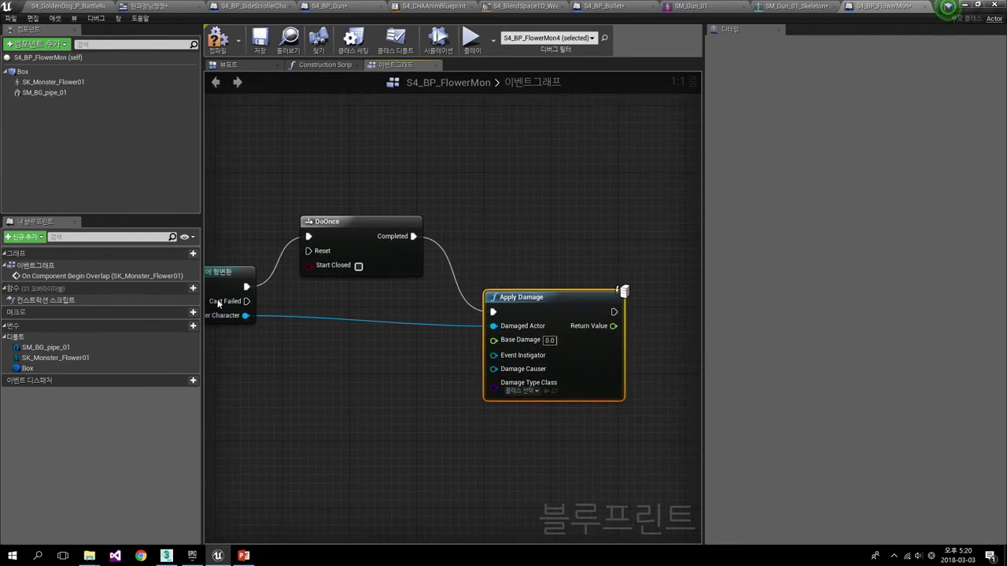
drag(538, 292, 538, 267)
- Set Apply Damage's Base Damage to 3 and compile the FlowerMon blueprint
click(549, 314)
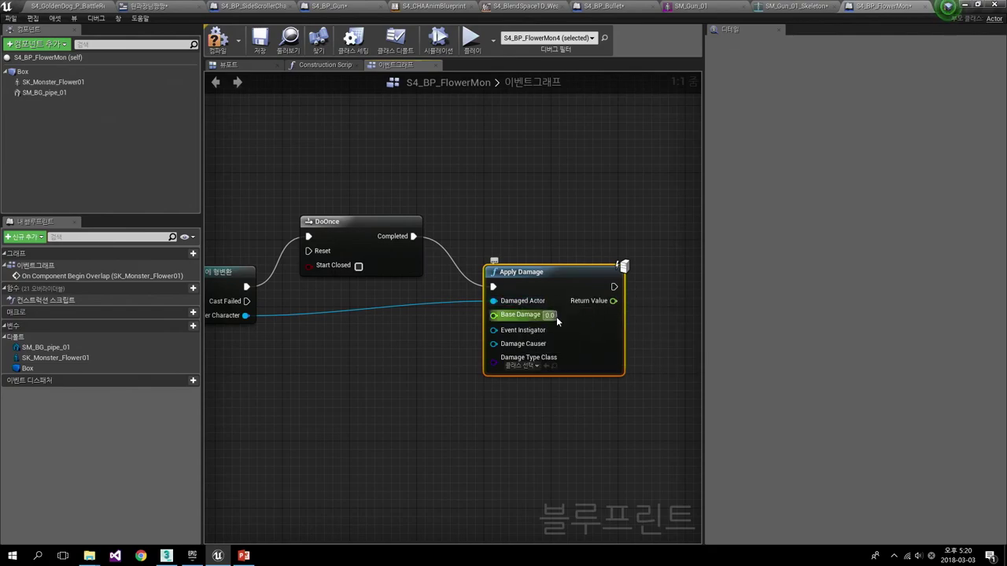
text(3)
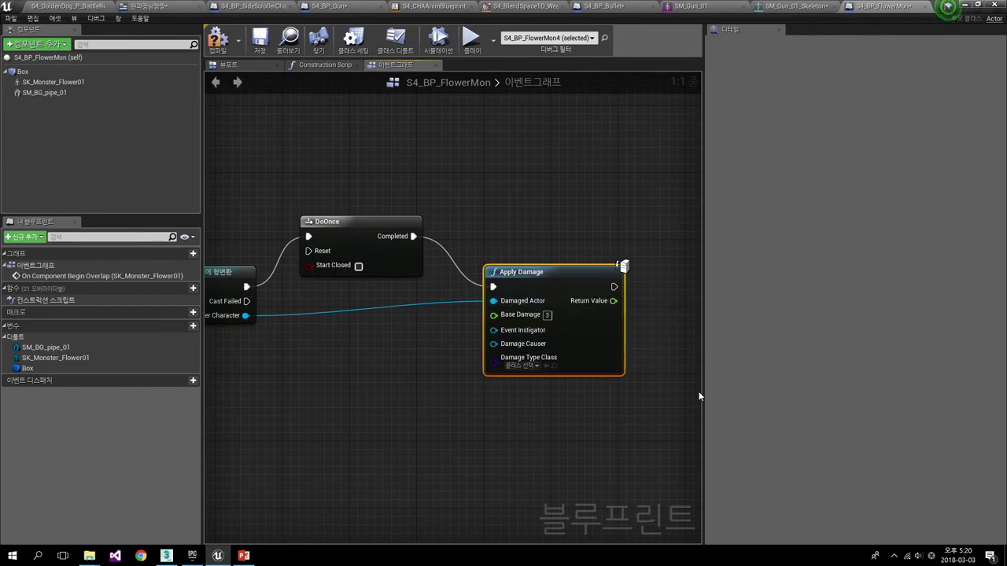
key(Return)
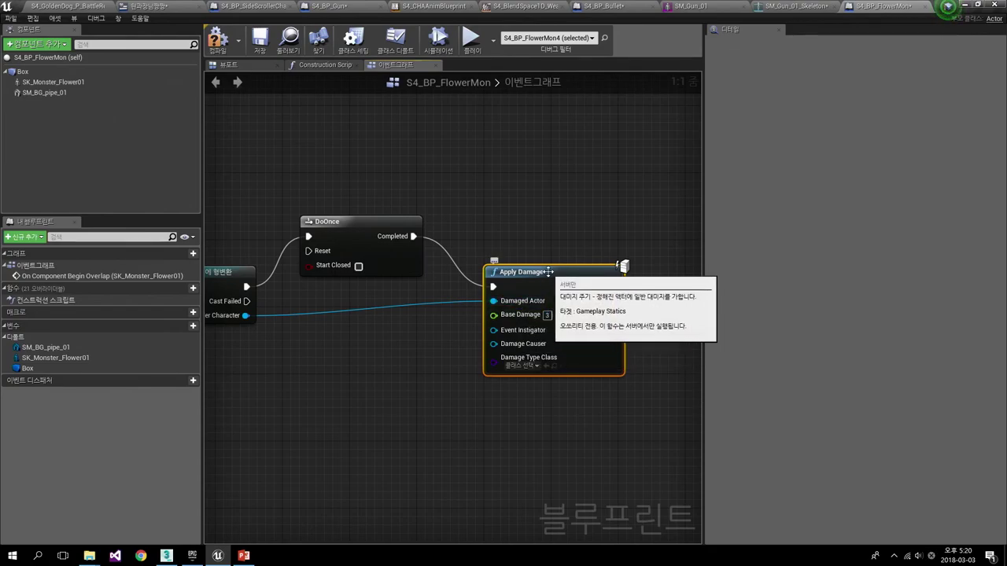
click(216, 41)
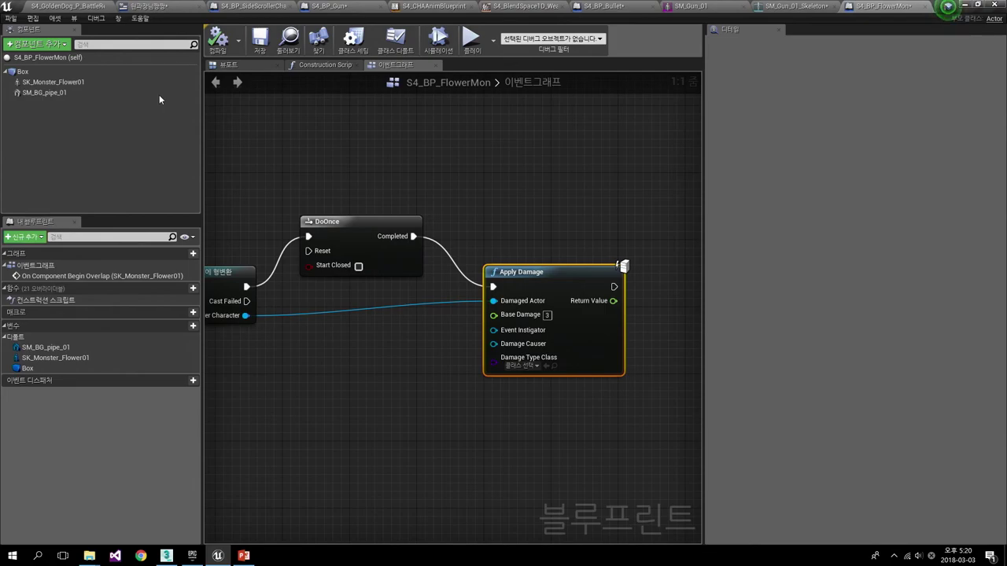
- Switch to the S4_BP_SideScrollerCharacter event graph and pan to empty space
click(85, 5)
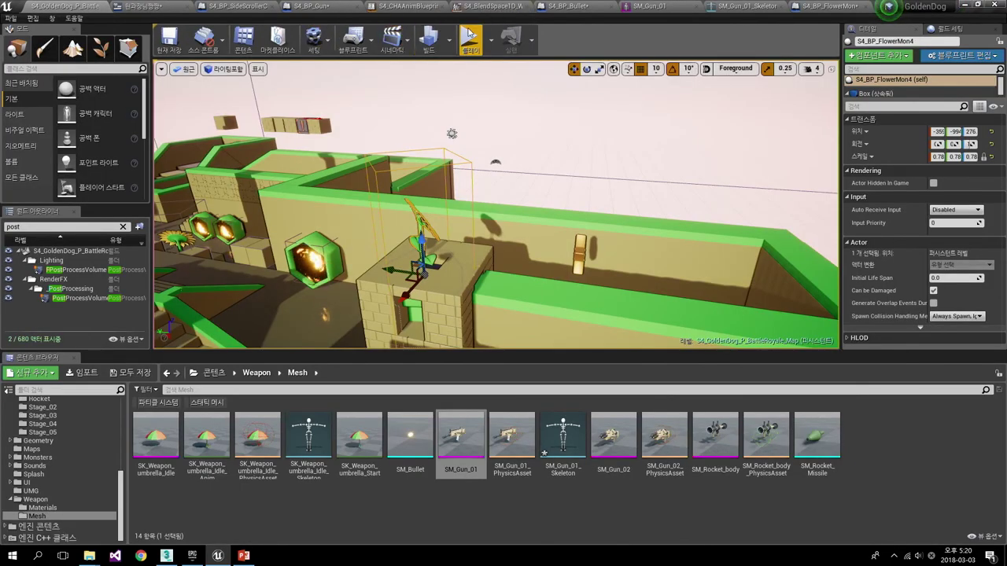
click(238, 5)
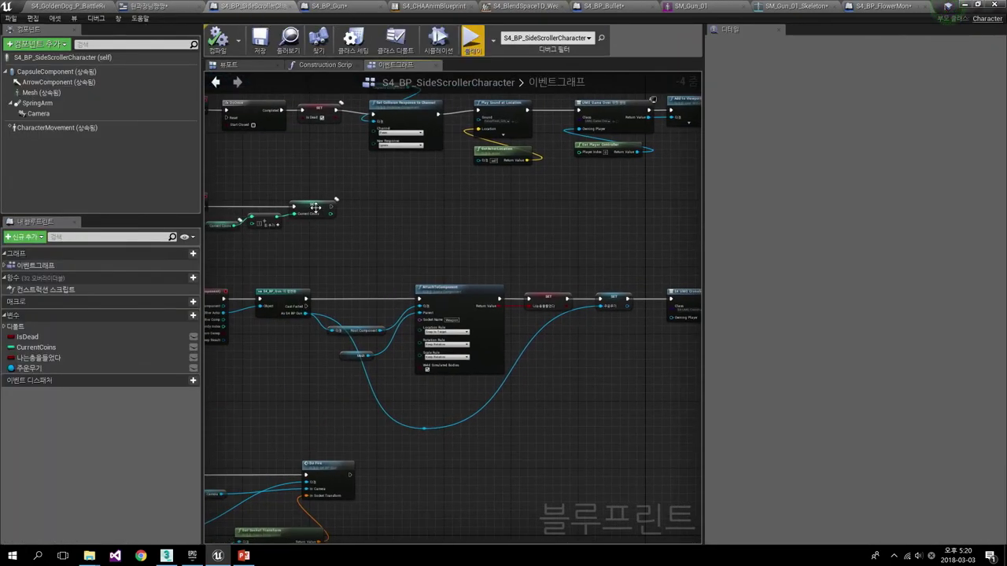
right_drag(315, 207, 546, 231)
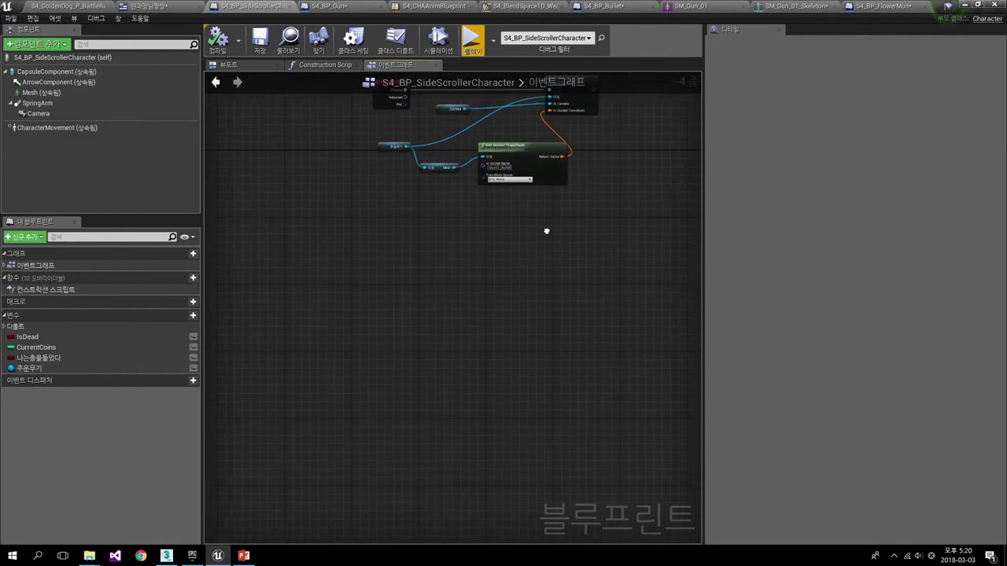
- Search 'any da' in the action list and add the AnyDamage event node
right_click(388, 229)
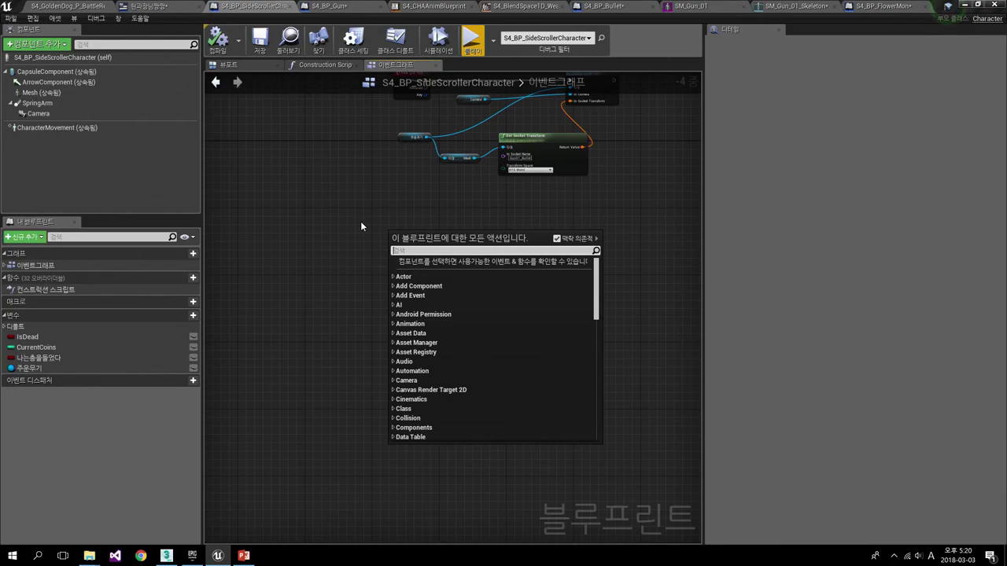
text(an)
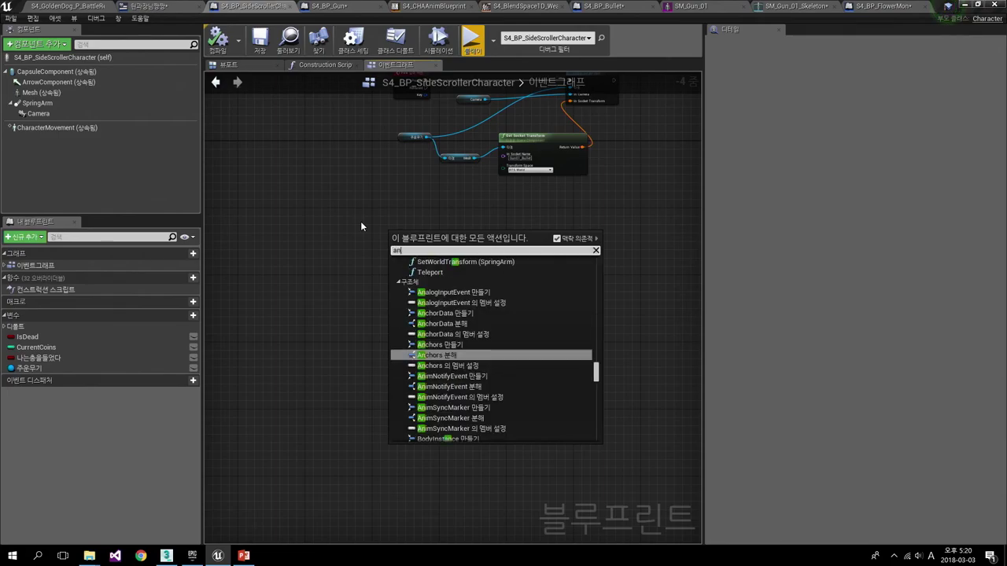
text(y dama)
key(Down)
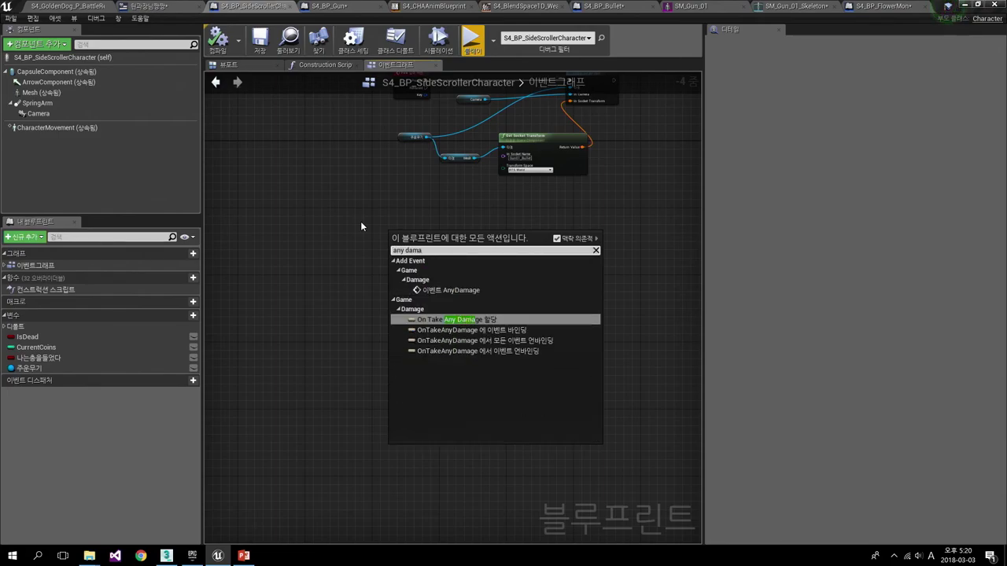
key(Up)
key(Return)
scroll(409, 232, up, 4)
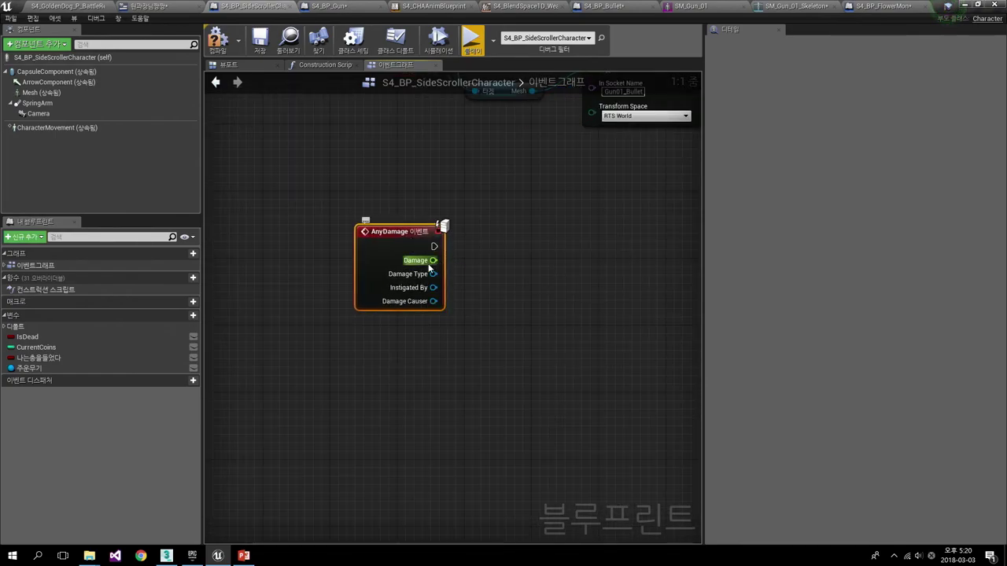
- Inspect the AnyDamage Damage and Damage Type pin options without adding nodes, then return to the level
drag(433, 259, 557, 260)
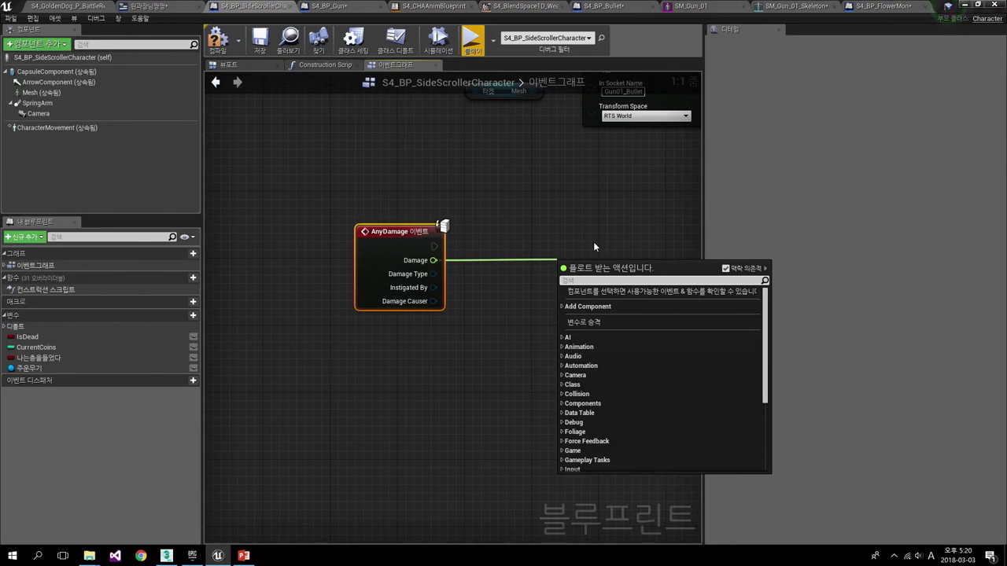
click(490, 202)
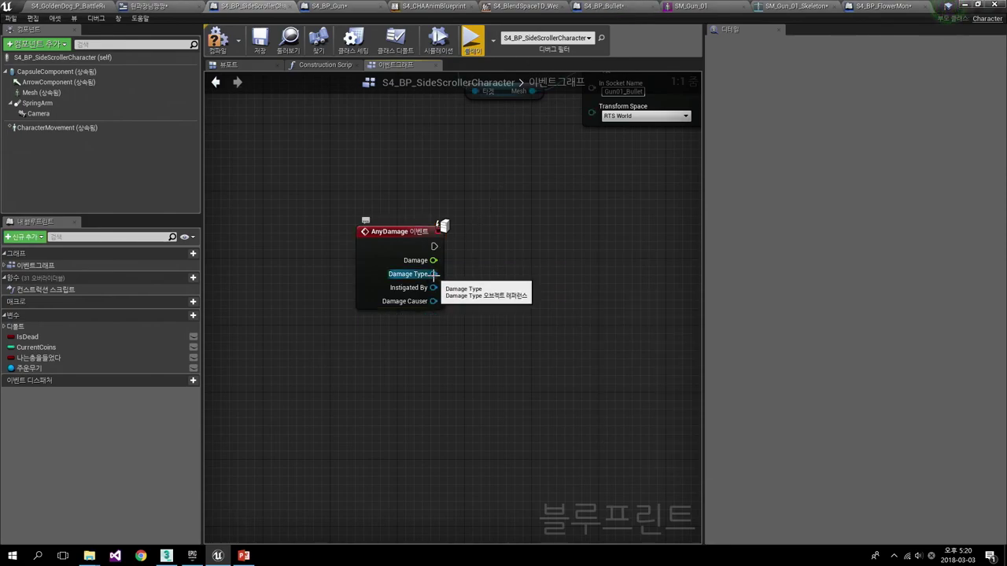
drag(433, 274, 547, 254)
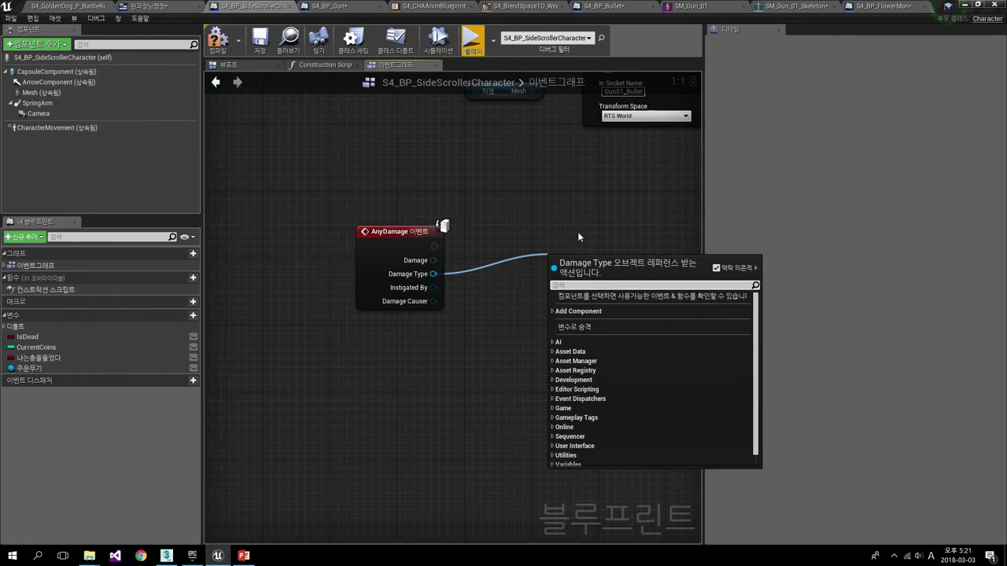
click(433, 336)
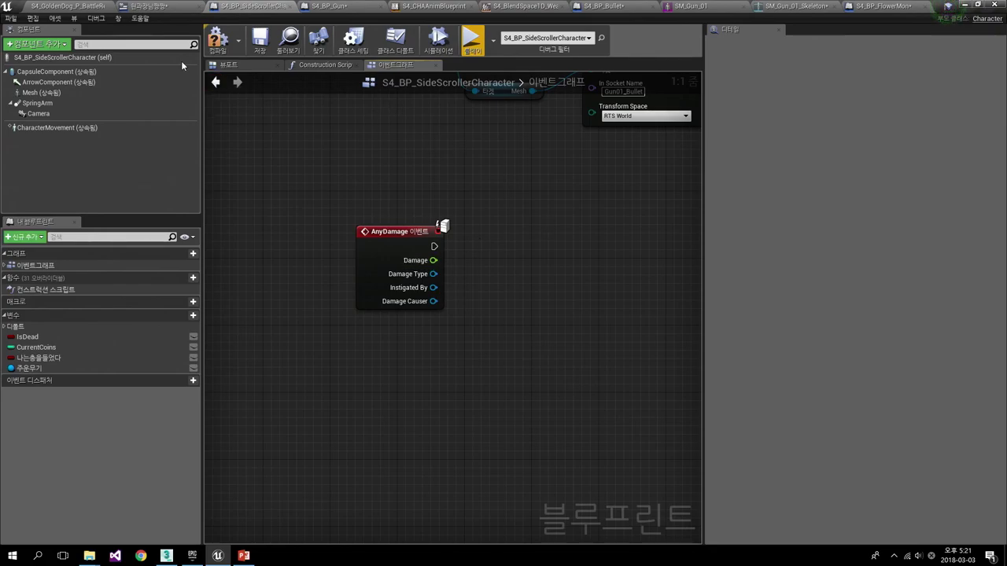
click(79, 5)
- Pull the viewport back to see more of the battle royale level around BP_Door19
drag(576, 278, 519, 330)
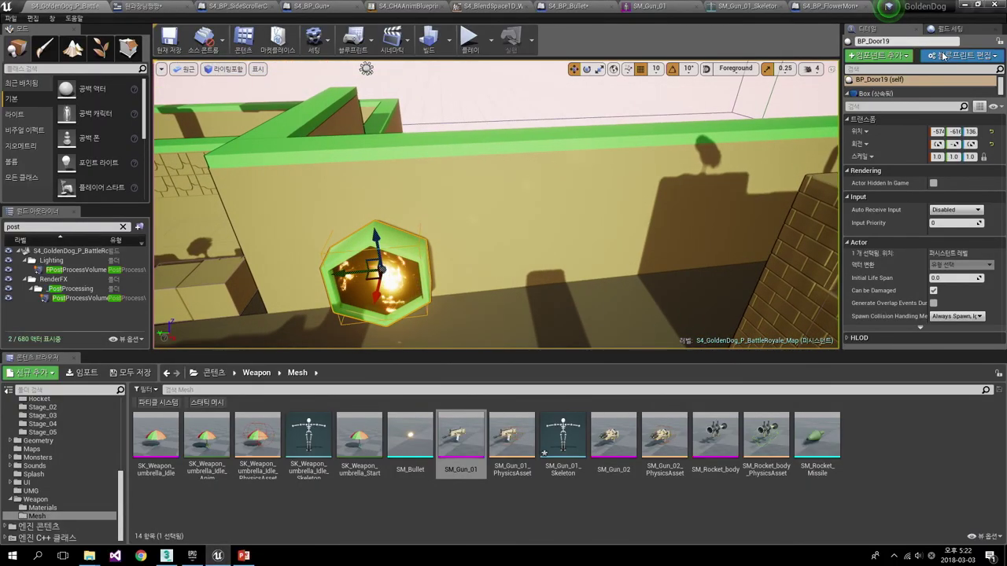
- Open the S4_BP_Door blueprint's event graph from the selected door actor
click(961, 56)
click(912, 68)
scroll(513, 260, up, 2)
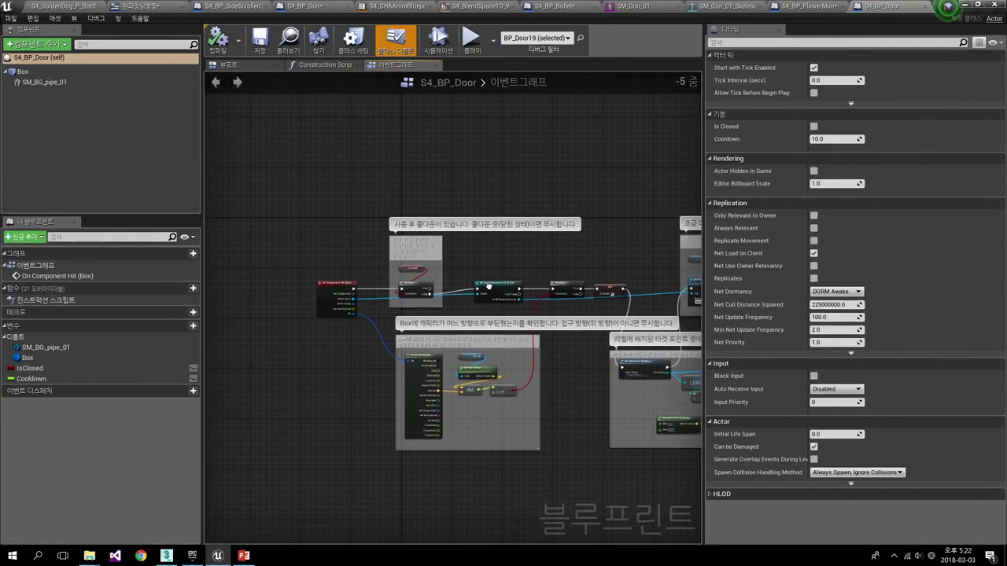
scroll(564, 248, up, 1)
scroll(563, 247, up, 1)
right_drag(521, 313, 516, 327)
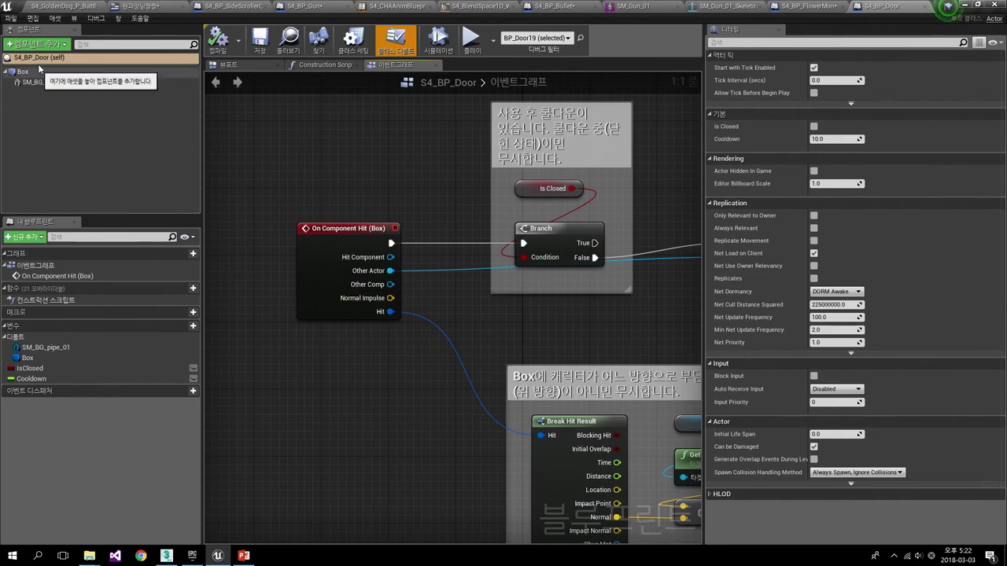
- Review the Box component's Collision and Events details, then return to the event graph
click(272, 65)
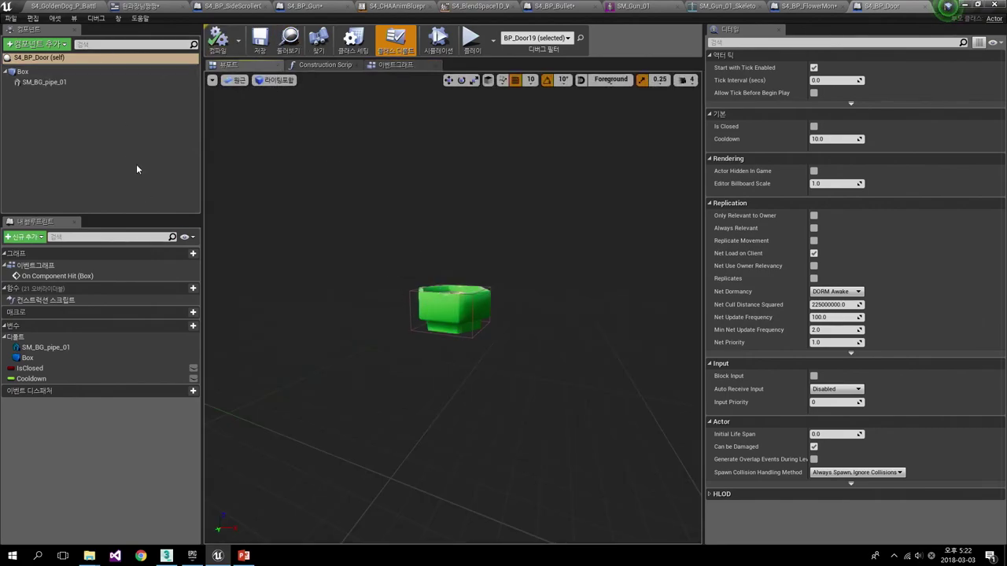
click(24, 72)
scroll(805, 392, down, 5)
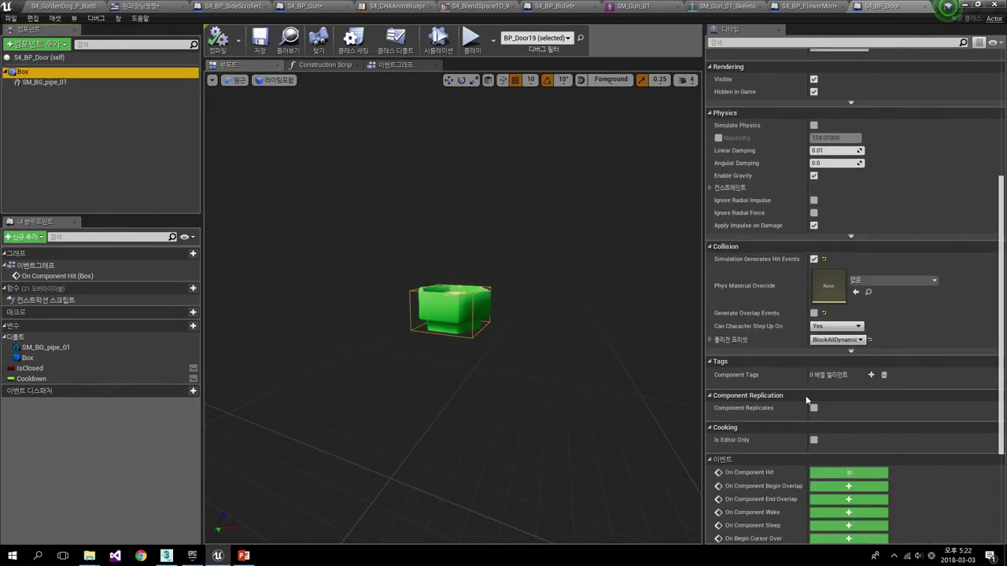
scroll(818, 387, down, 2)
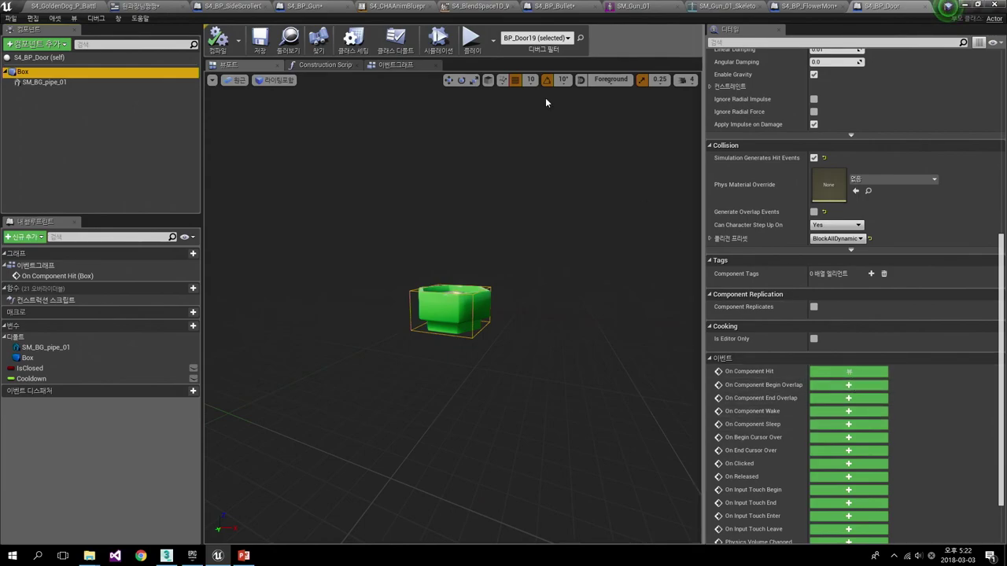
click(389, 65)
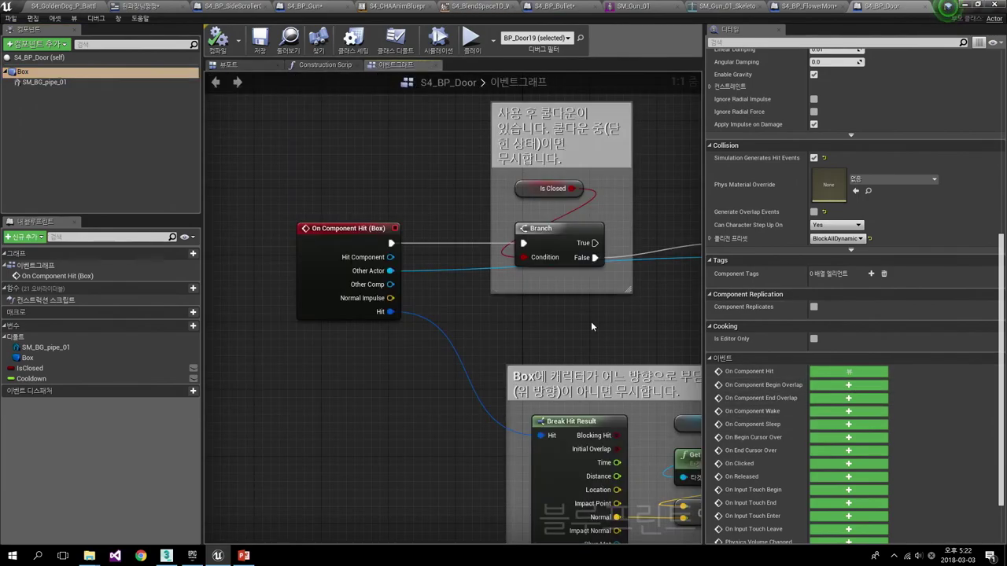
scroll(591, 318, down, 2)
right_drag(592, 309, 406, 267)
right_drag(522, 280, 483, 279)
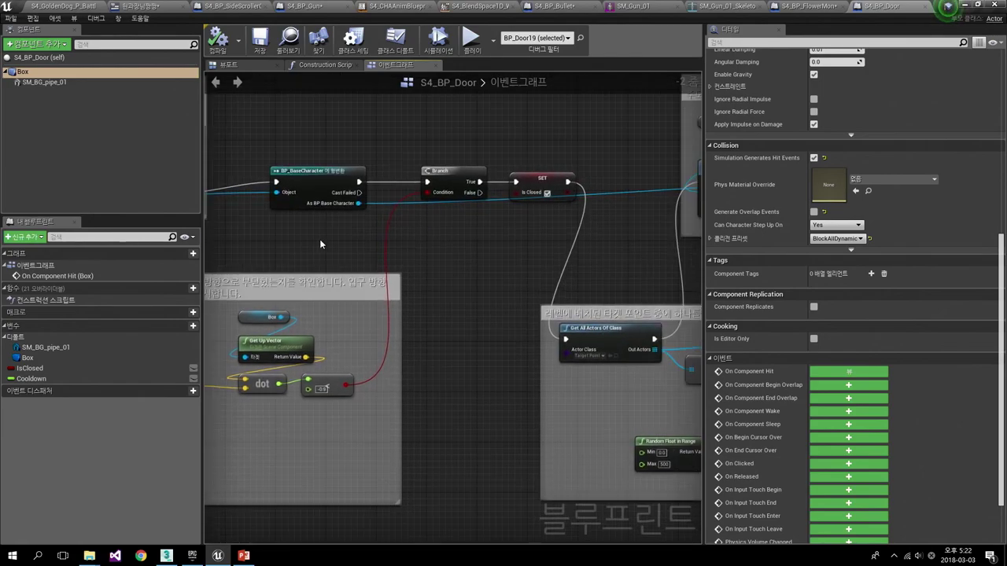
scroll(432, 247, up, 1)
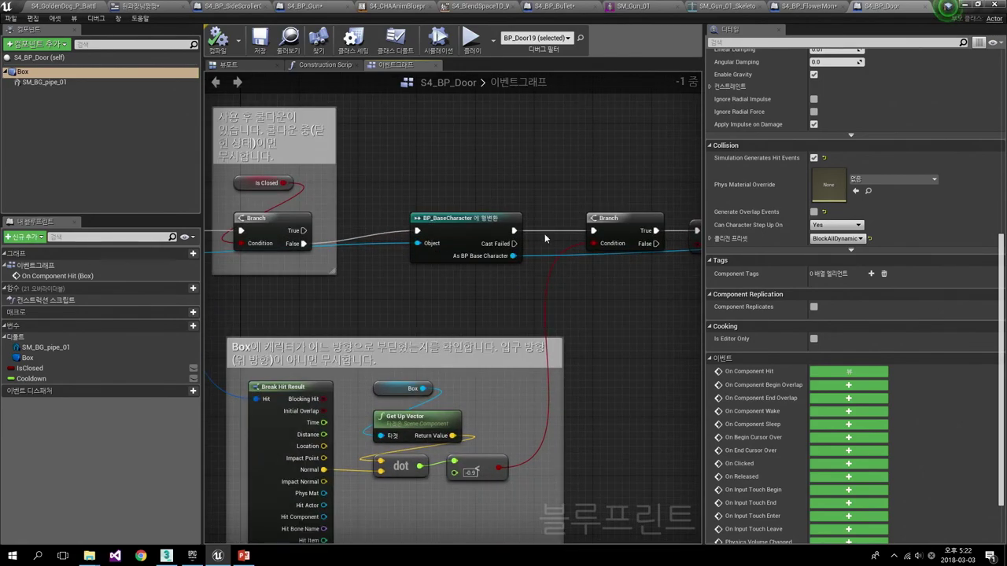
scroll(432, 247, down, 2)
right_drag(460, 215, 432, 201)
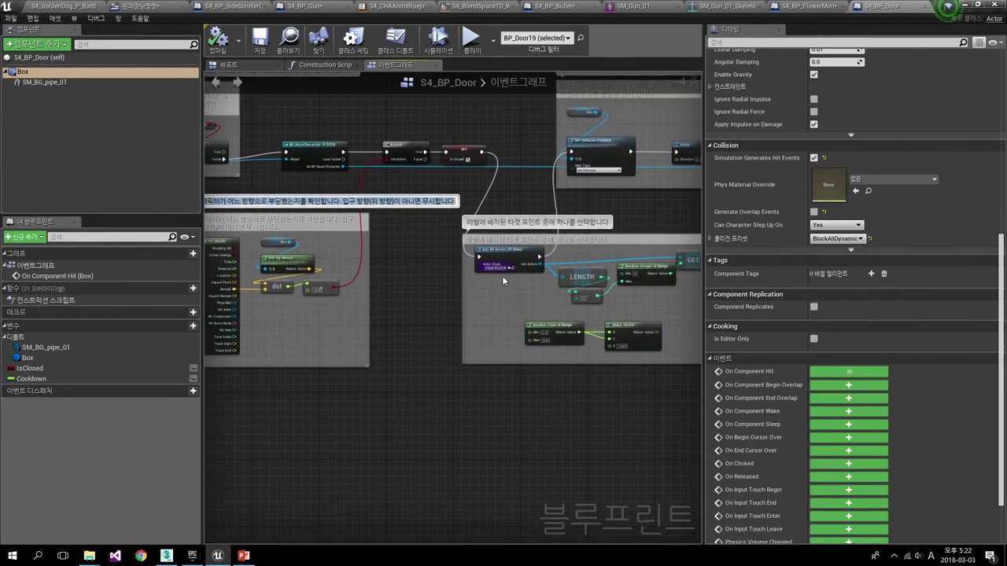
scroll(394, 343, up, 1)
scroll(429, 310, up, 1)
right_drag(429, 310, 334, 328)
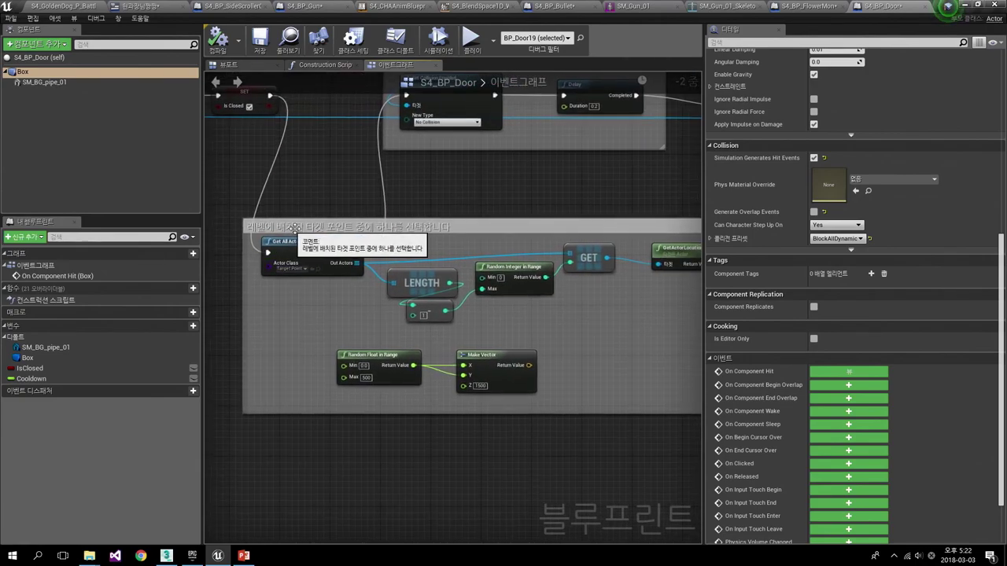
right_drag(352, 272, 399, 265)
scroll(399, 265, up, 2)
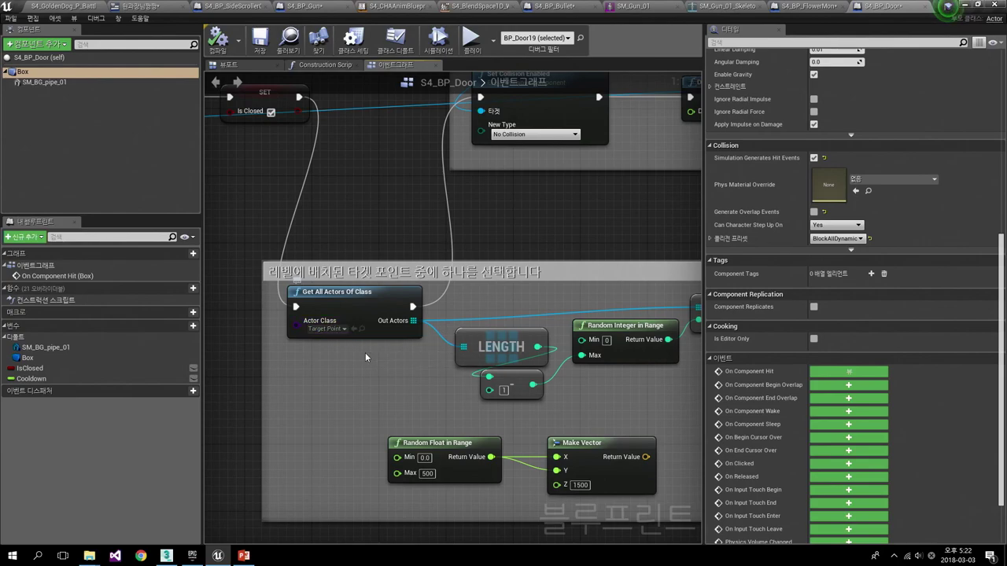
right_drag(365, 352, 323, 344)
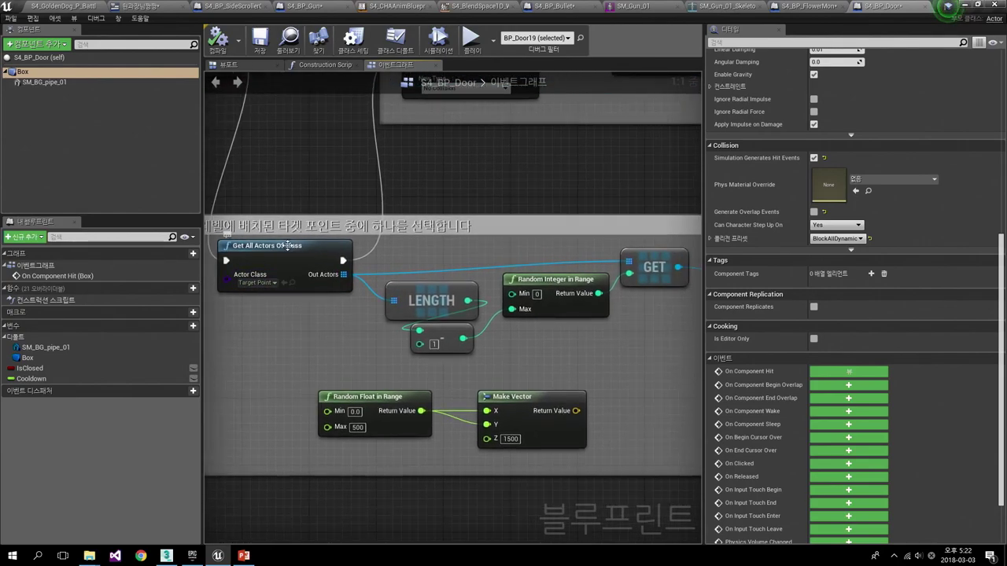
right_drag(666, 295, 386, 438)
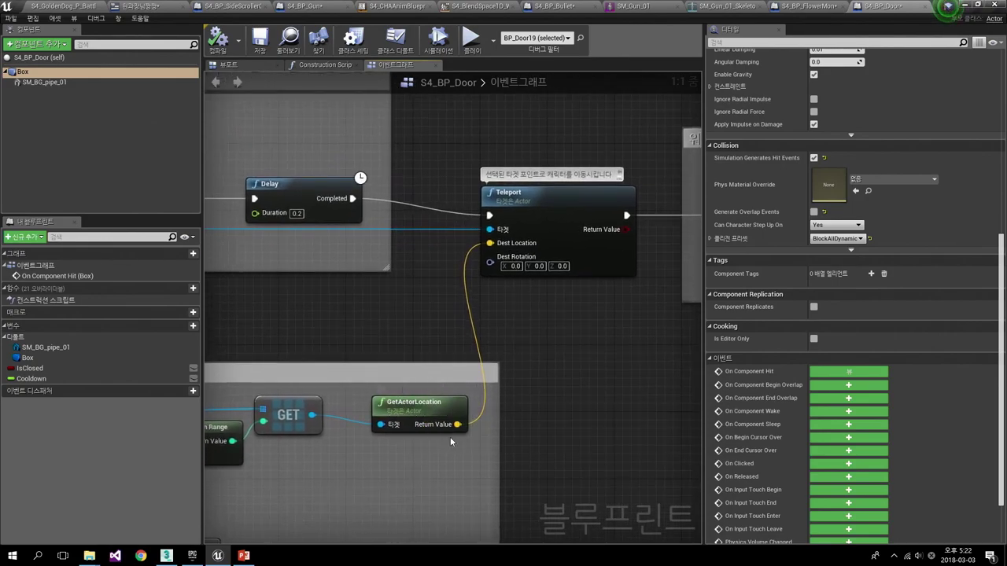
right_drag(484, 203, 477, 290)
click(484, 304)
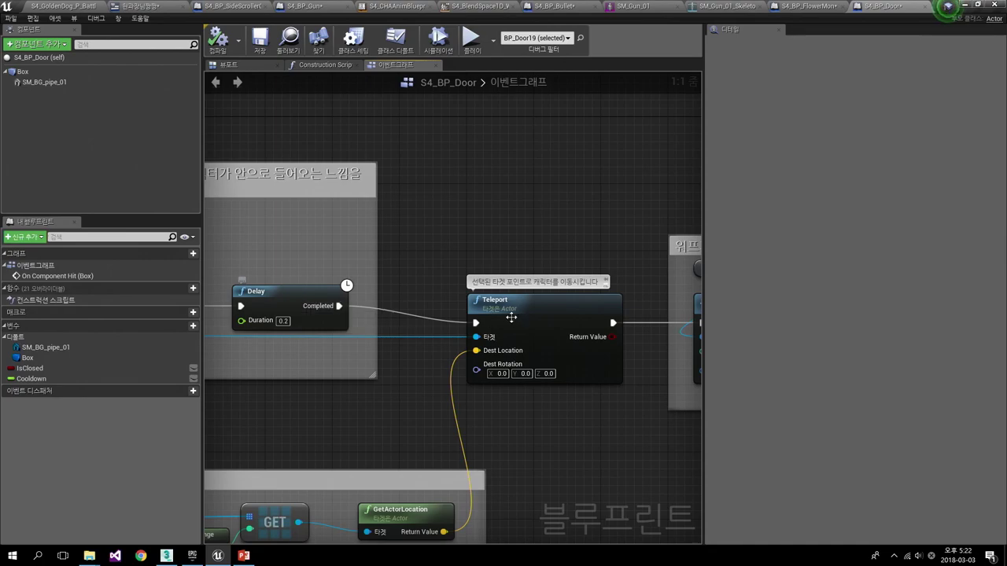
drag(339, 306, 526, 147)
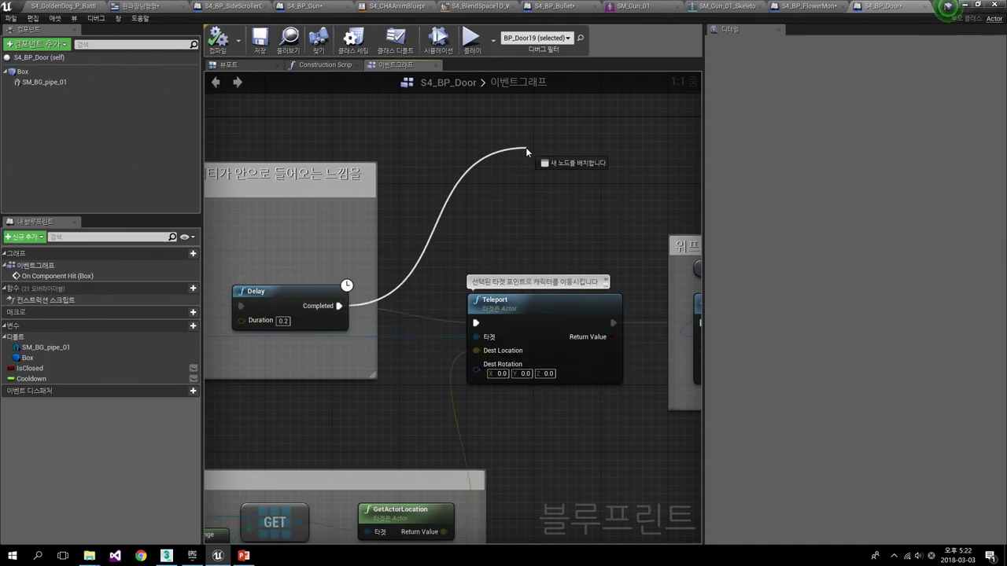
text(set)
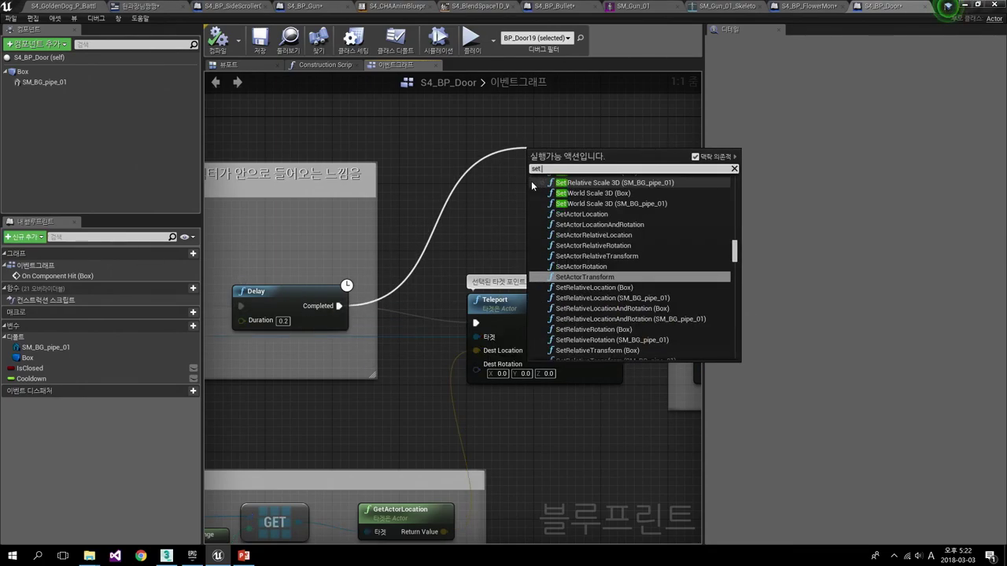
text( location)
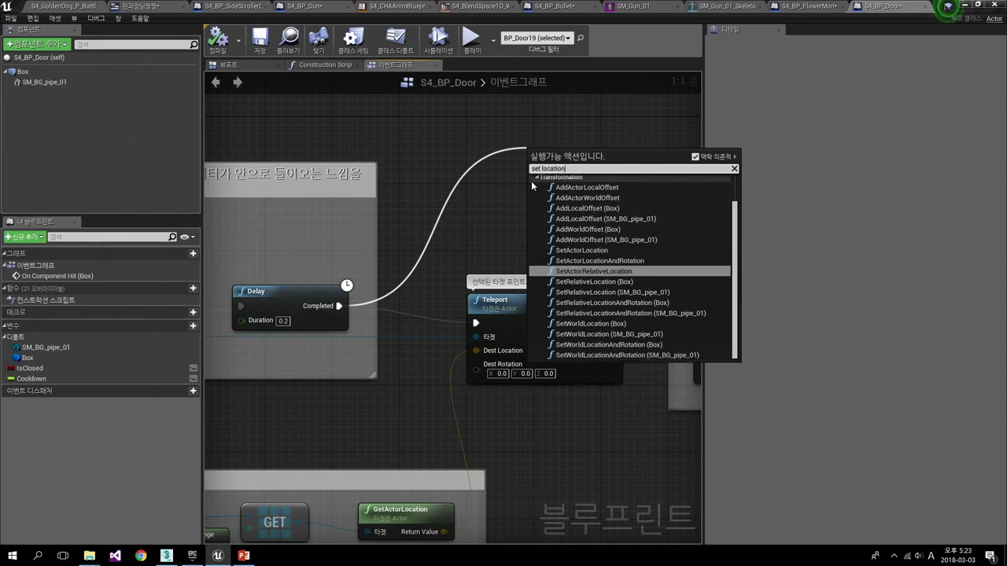
key(Up)
key(Return)
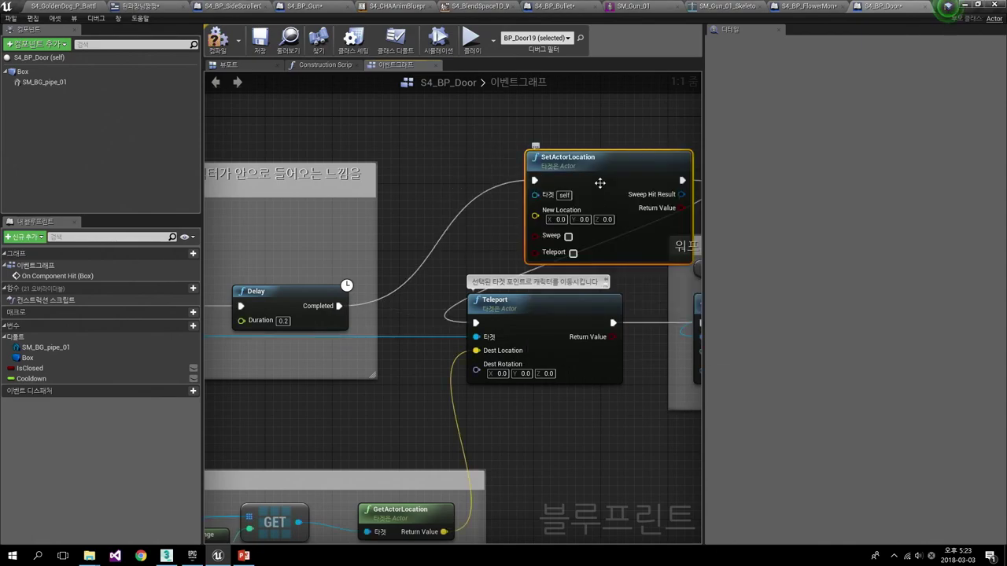
drag(567, 152, 542, 153)
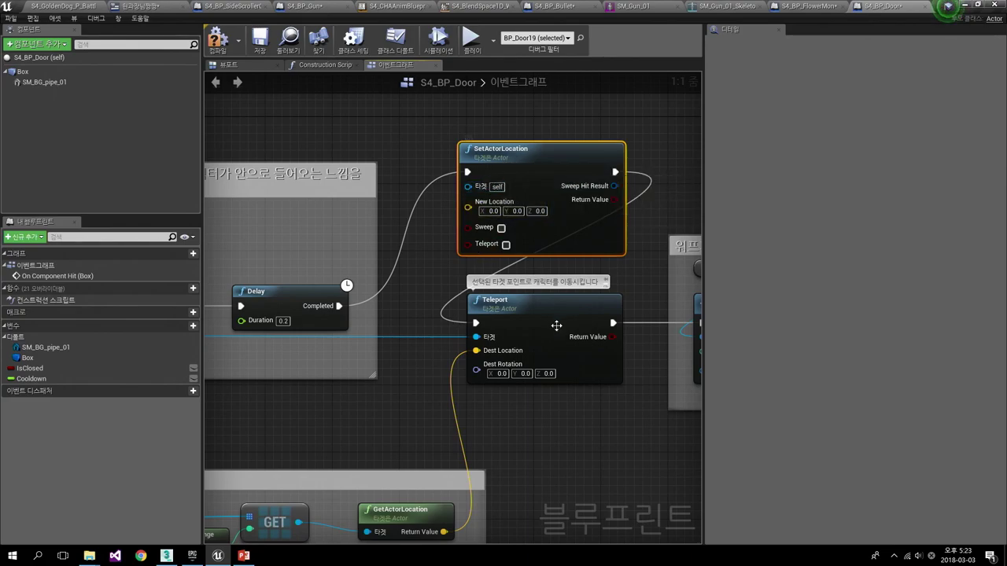
key(Delete)
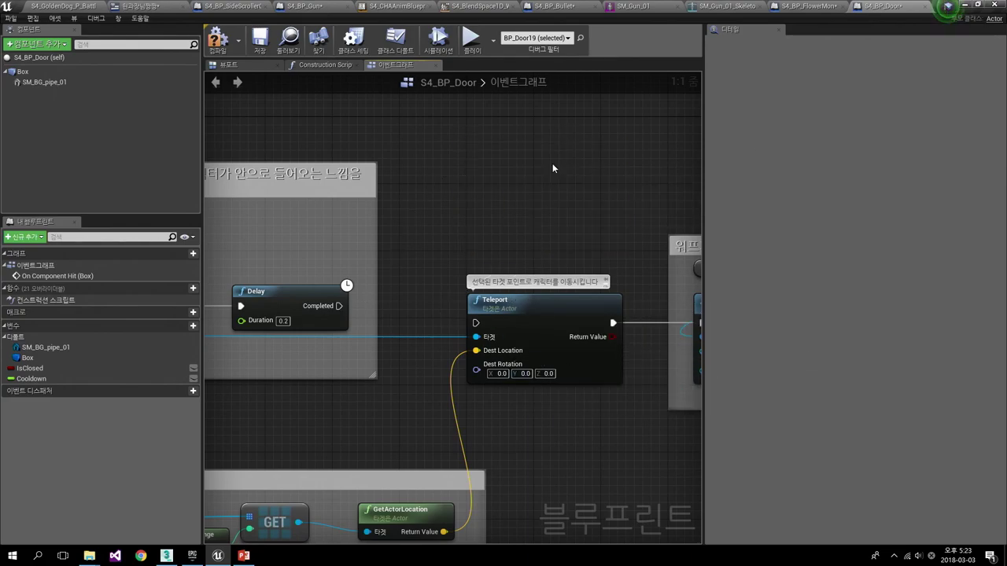
right_drag(521, 308, 522, 246)
drag(339, 244, 505, 273)
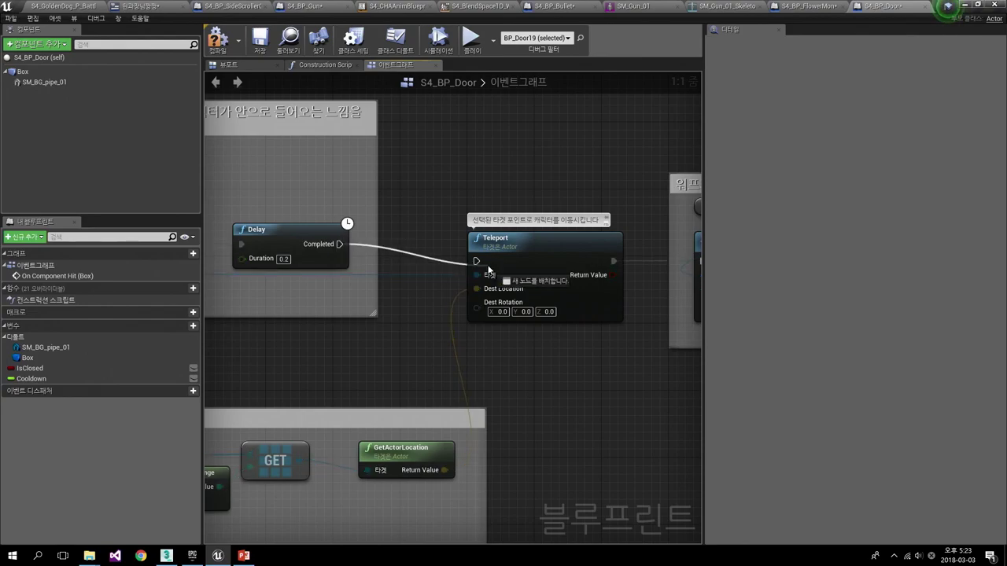
drag(339, 244, 476, 260)
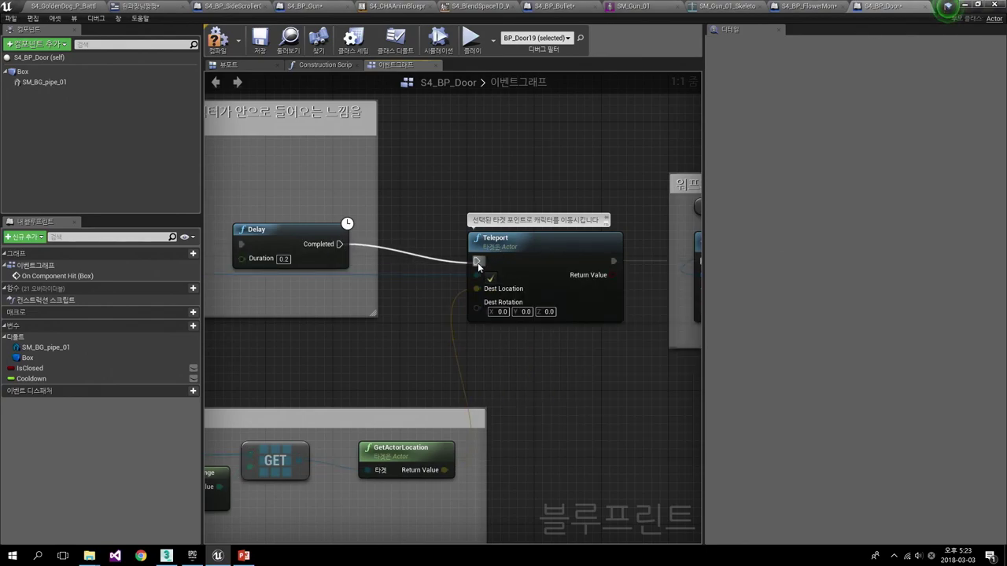
right_click(460, 203)
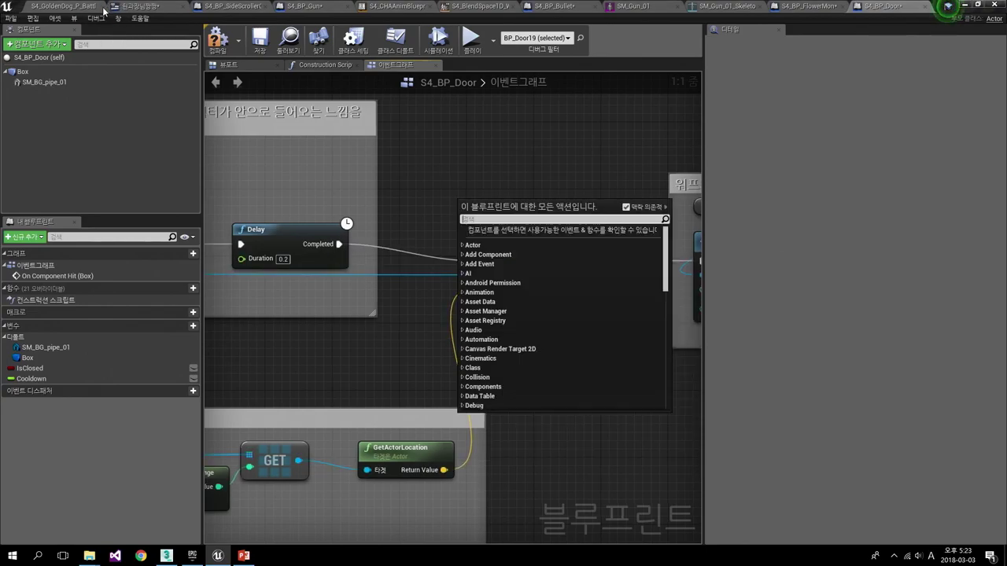
click(41, 5)
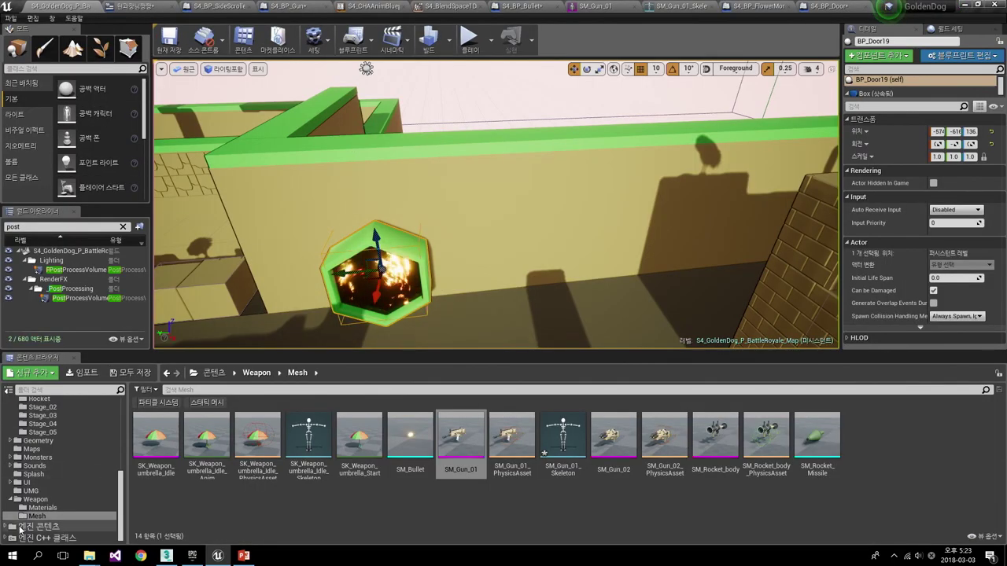
- Open GoldenDog_P_BattleRoyale_Map from Content > Maps, handle the save prompt, and start Play
scroll(49, 497, up, 2)
click(39, 483)
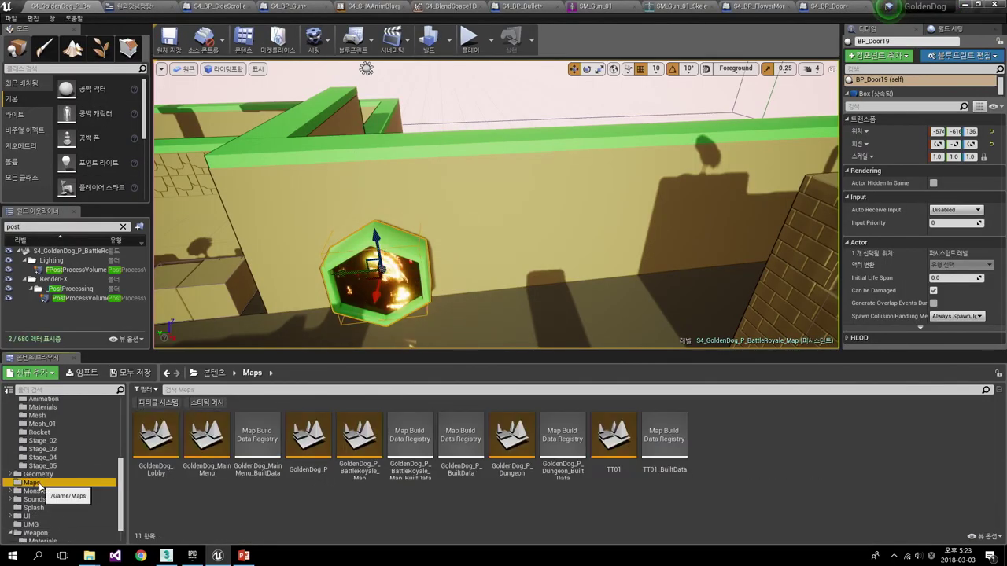
double_click(370, 444)
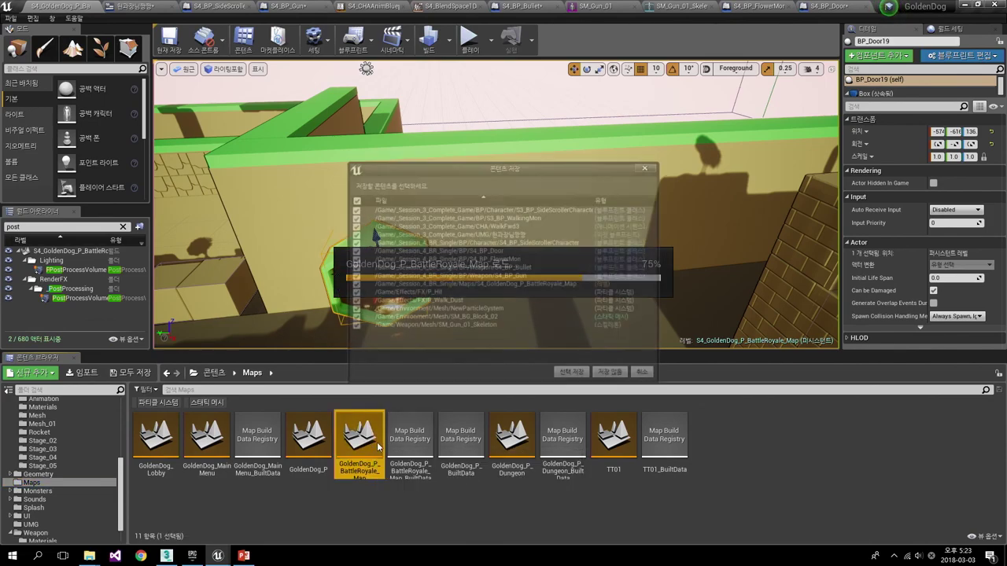
click(616, 374)
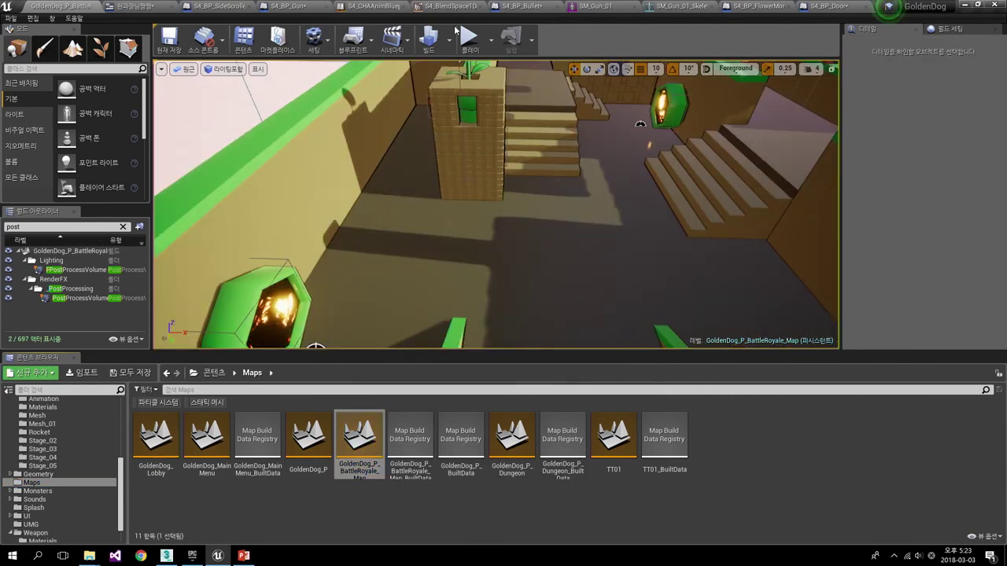
click(478, 44)
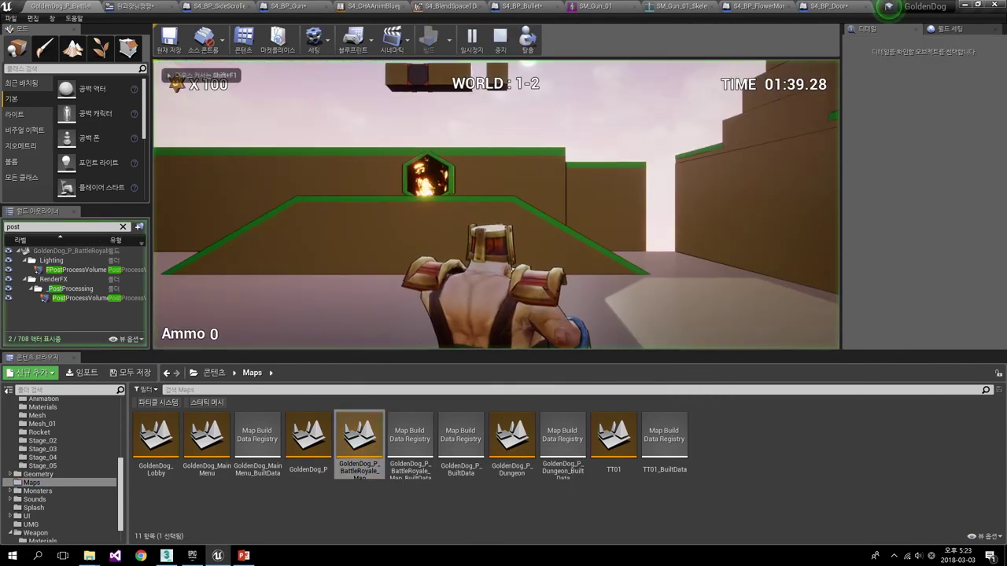